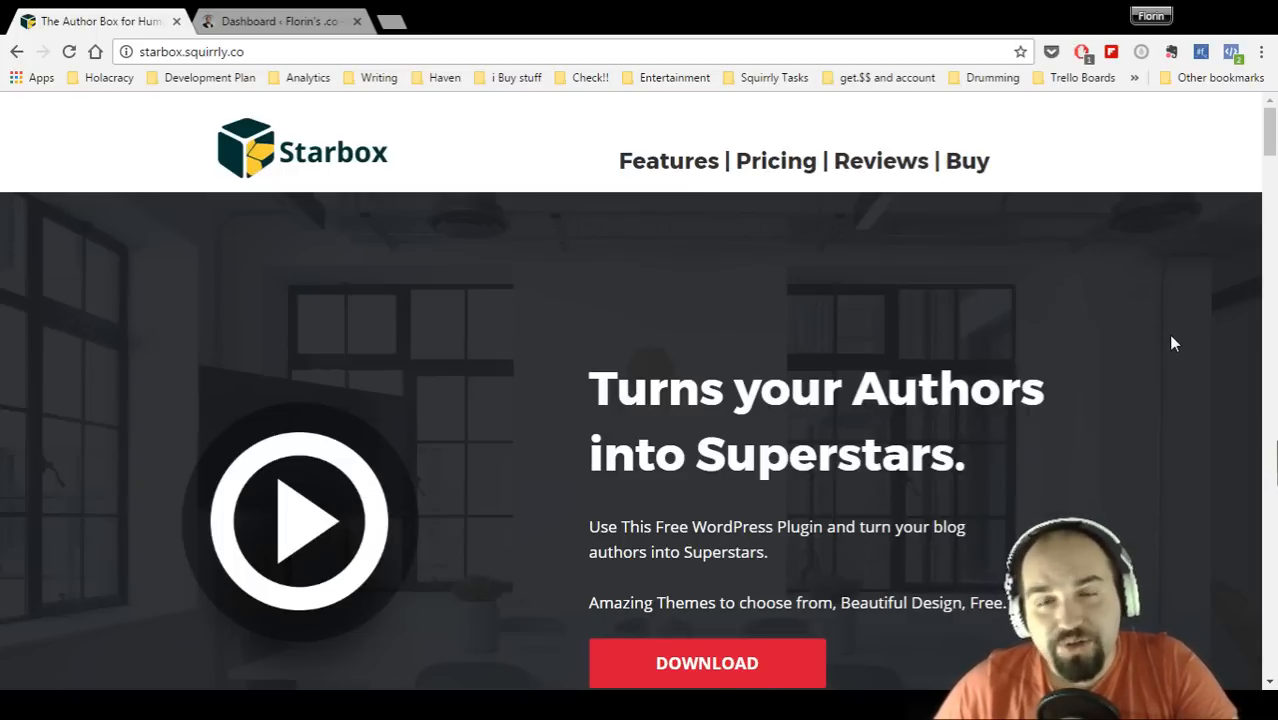
# - Look over the Starbox landing page's download section, briefly opening and closing the video on how to install it
pyautogui.scroll(-3, 1010, 367)
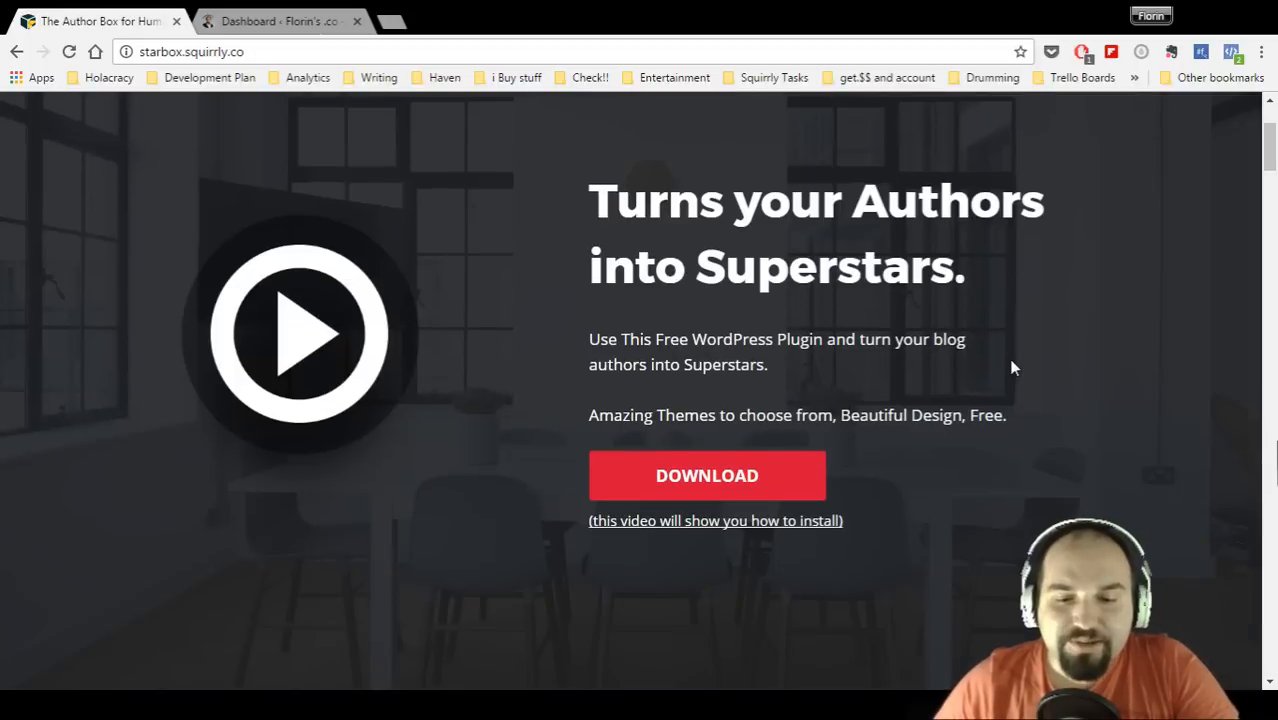
pyautogui.scroll(-2, 1010, 367)
pyautogui.scroll(2, 1010, 367)
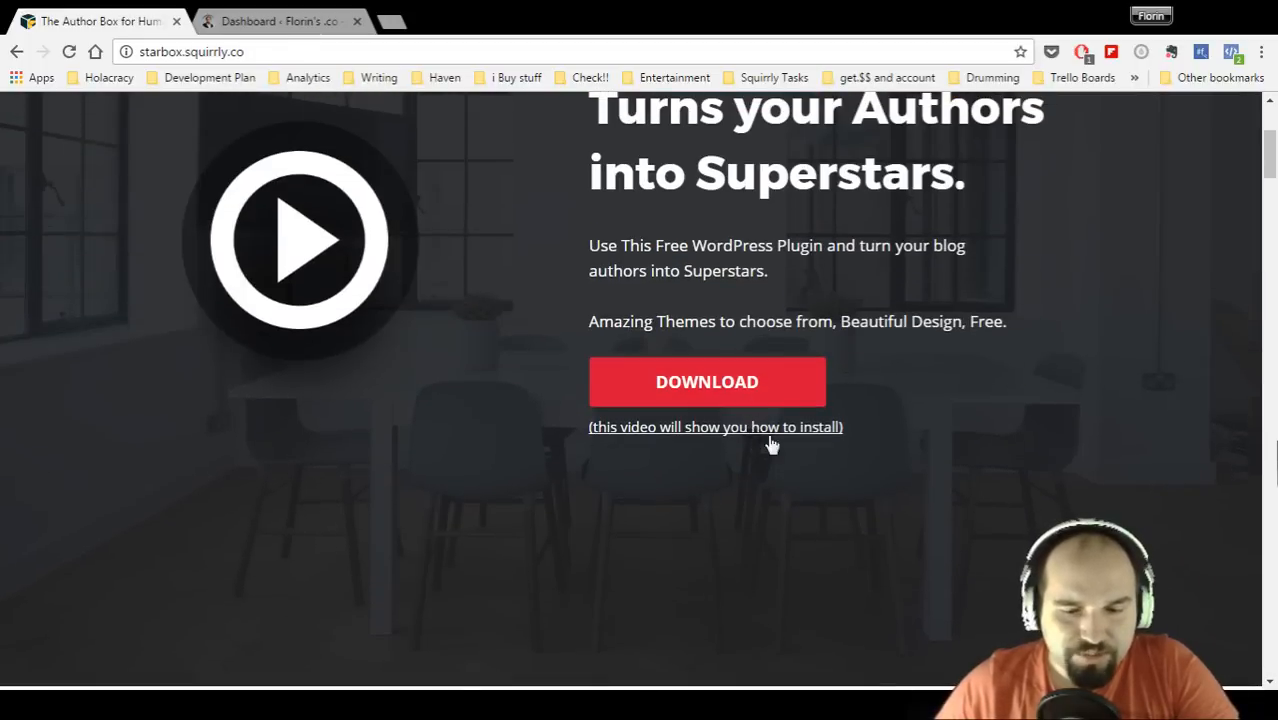
pyautogui.scroll(-1, 838, 521)
pyautogui.scroll(-1, 838, 521)
pyautogui.click(786, 244)
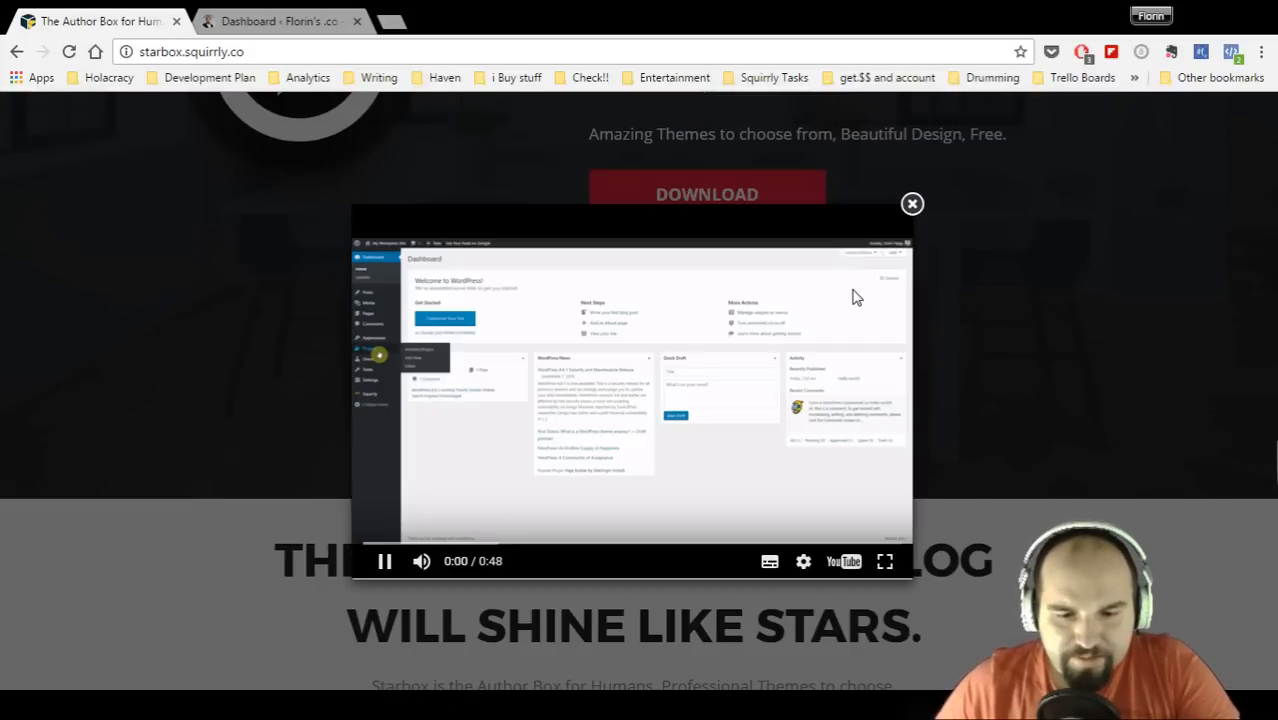
pyautogui.click(912, 204)
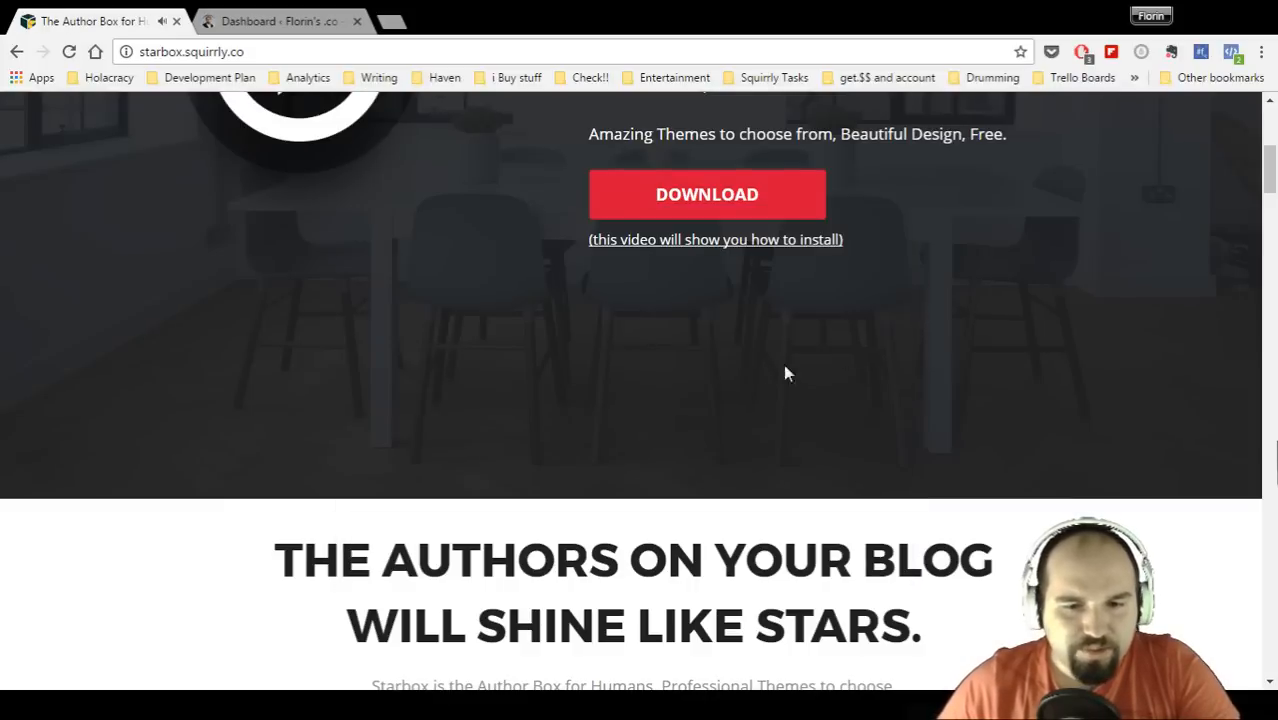
# - Examine the sample author boxes and feature descriptions further down the Starbox landing page
pyautogui.scroll(-5, 783, 368)
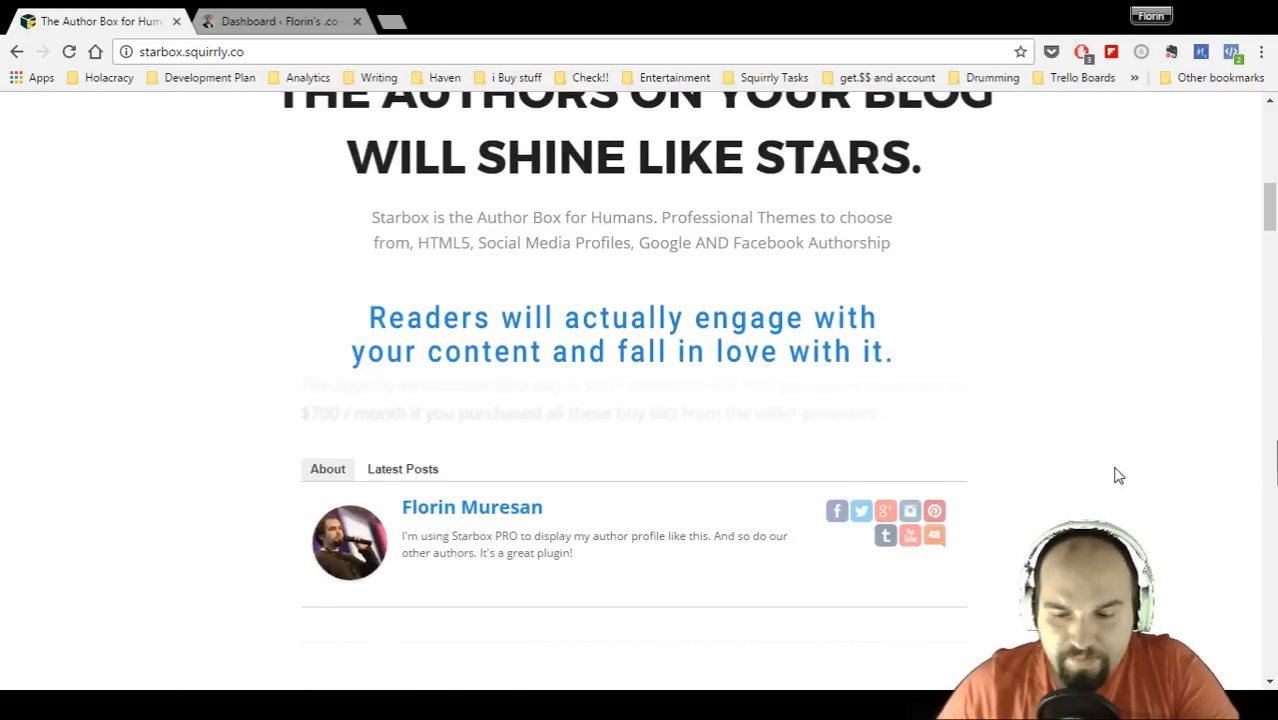
pyautogui.scroll(-4, 1000, 460)
pyautogui.scroll(5, 972, 444)
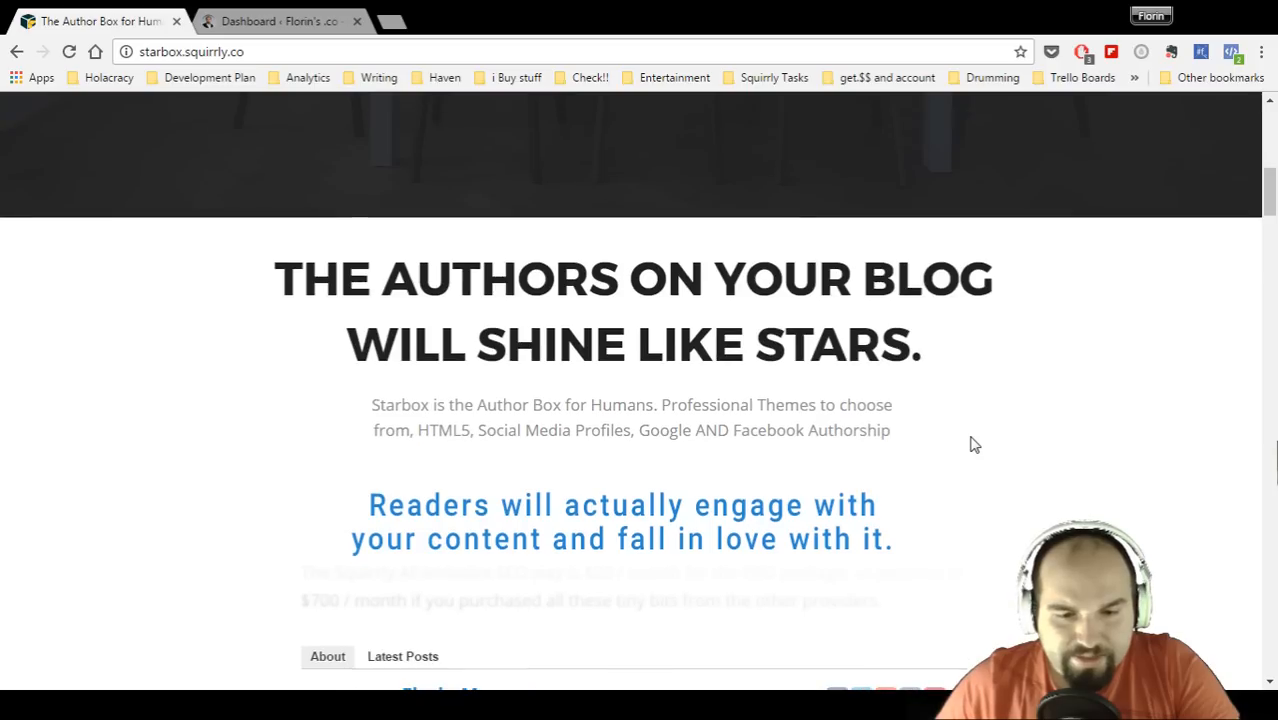
pyautogui.scroll(-6, 972, 444)
pyautogui.scroll(1, 972, 444)
pyautogui.scroll(-1, 972, 444)
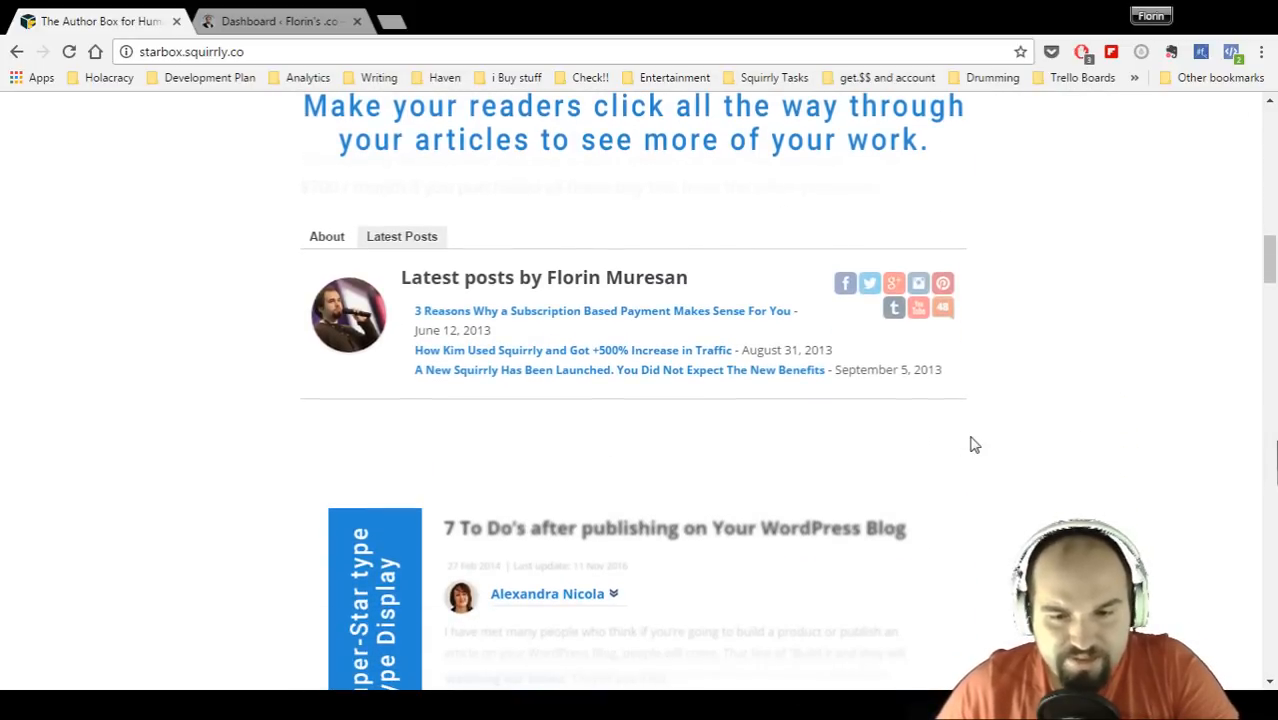
pyautogui.scroll(-10, 972, 444)
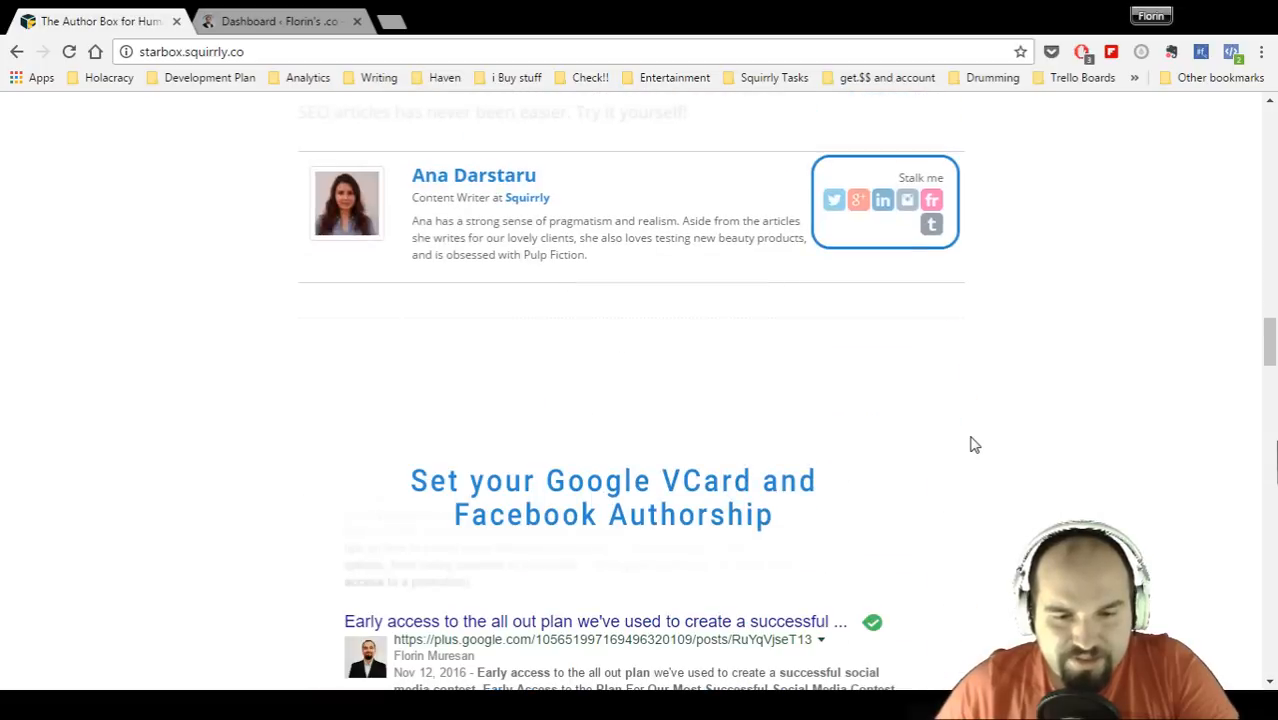
# - Switch to the WordPress dashboard and open the StarBox plugin's settings page
pyautogui.click(248, 22)
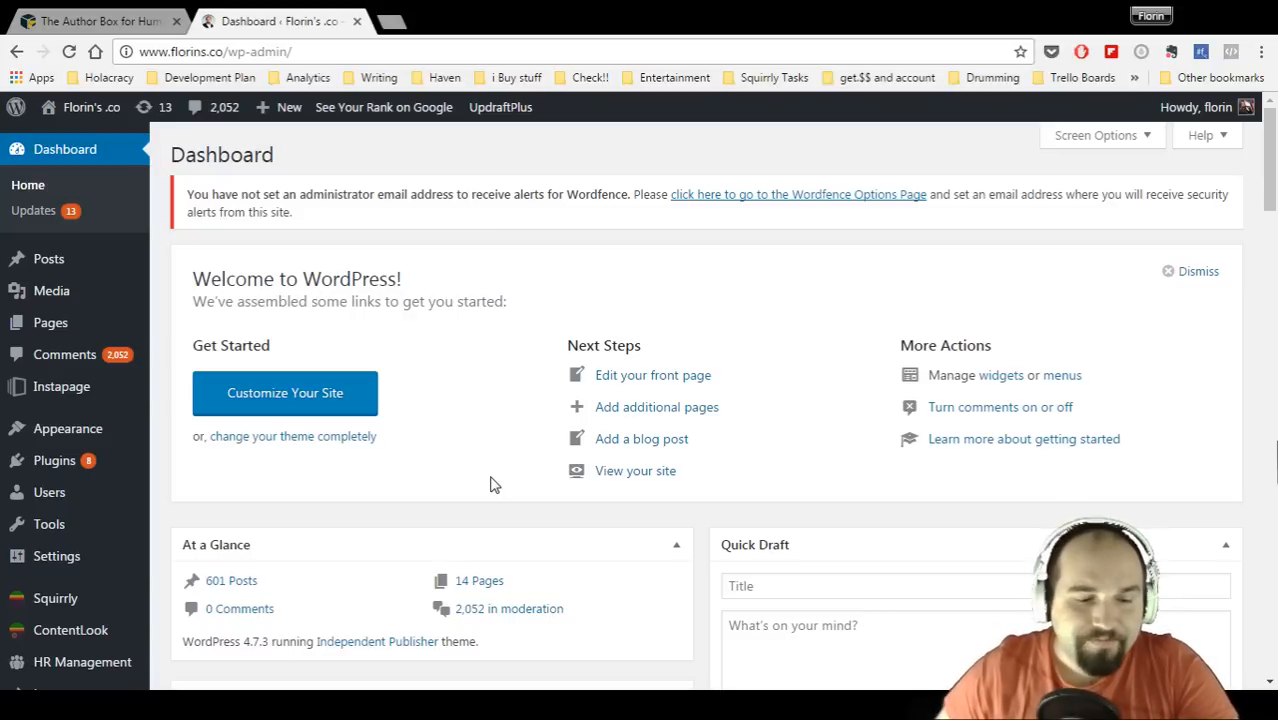
pyautogui.moveTo(85, 568)
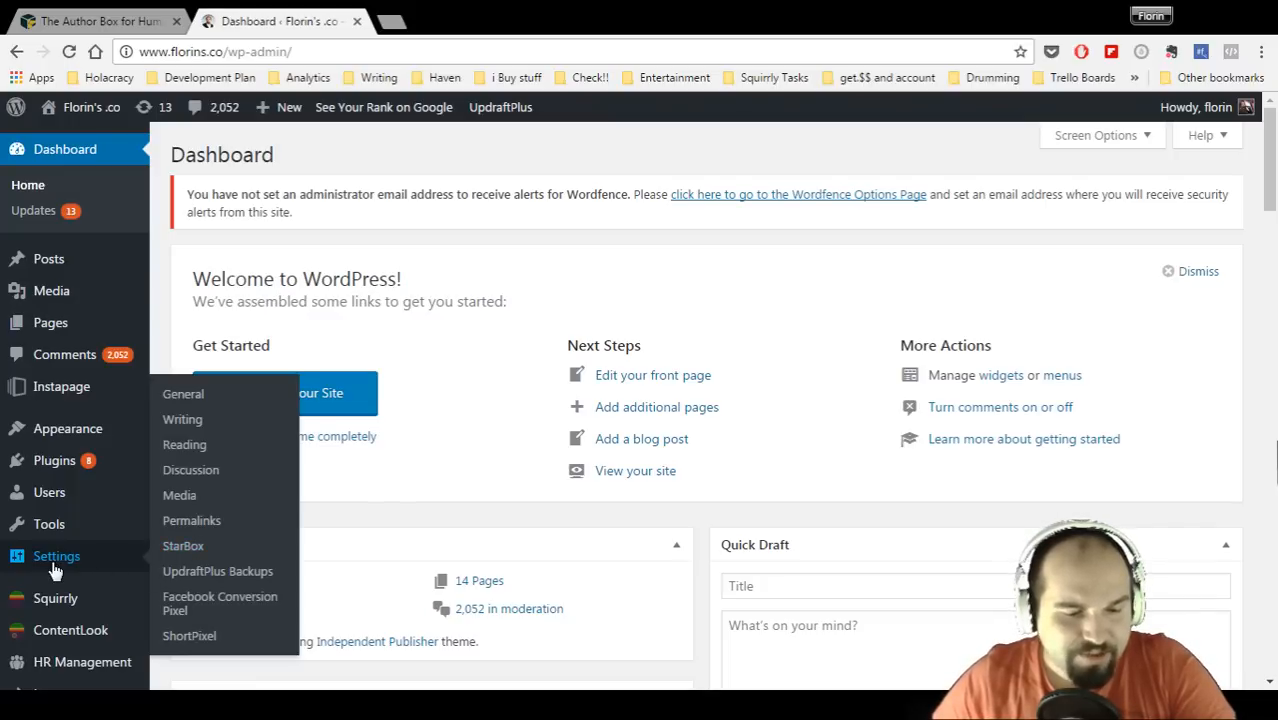
pyautogui.click(177, 544)
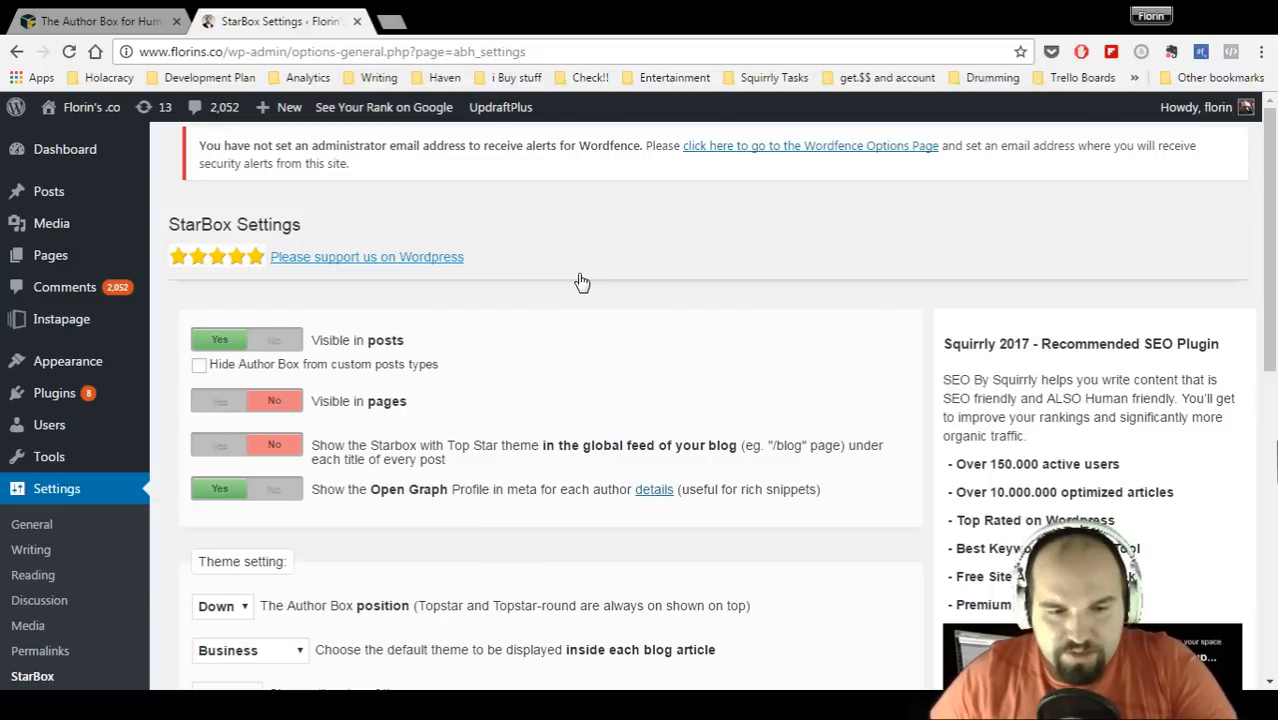
# - Turn off the Open Graph profile, the author box's visibility in posts, and the check for the [starbox] shortcode
pyautogui.scroll(-1, 580, 282)
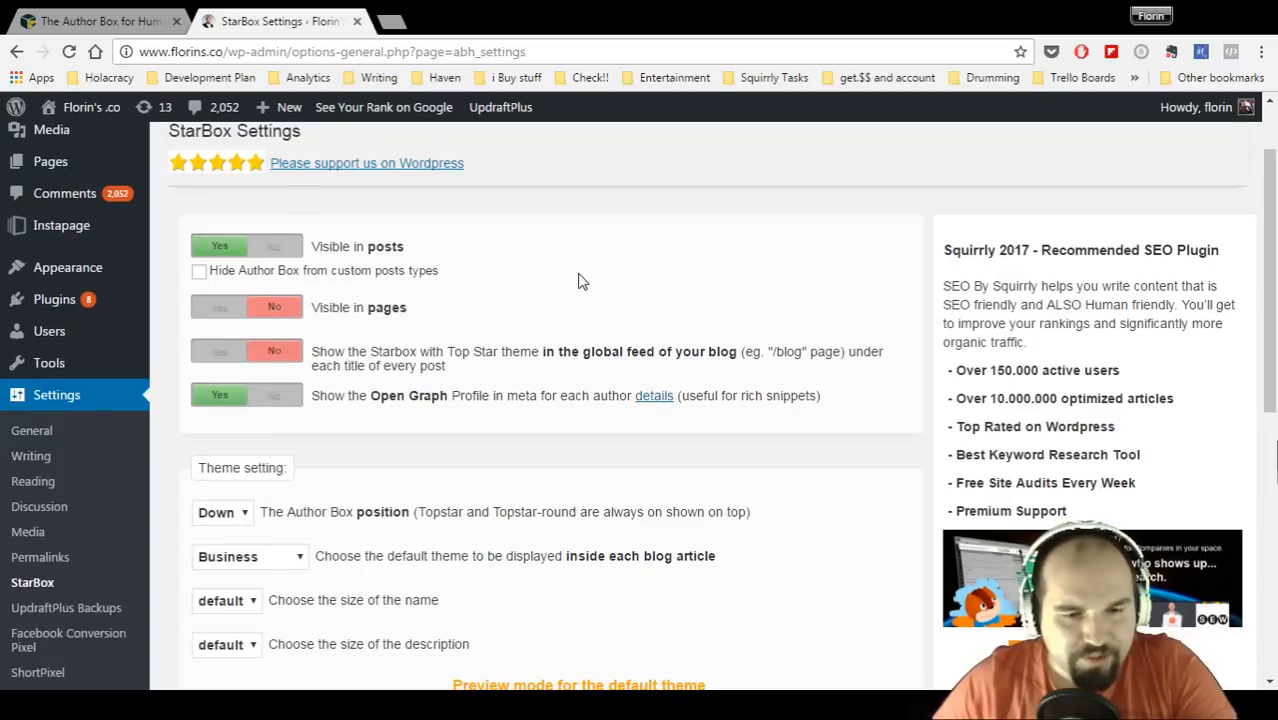
pyautogui.scroll(1, 580, 282)
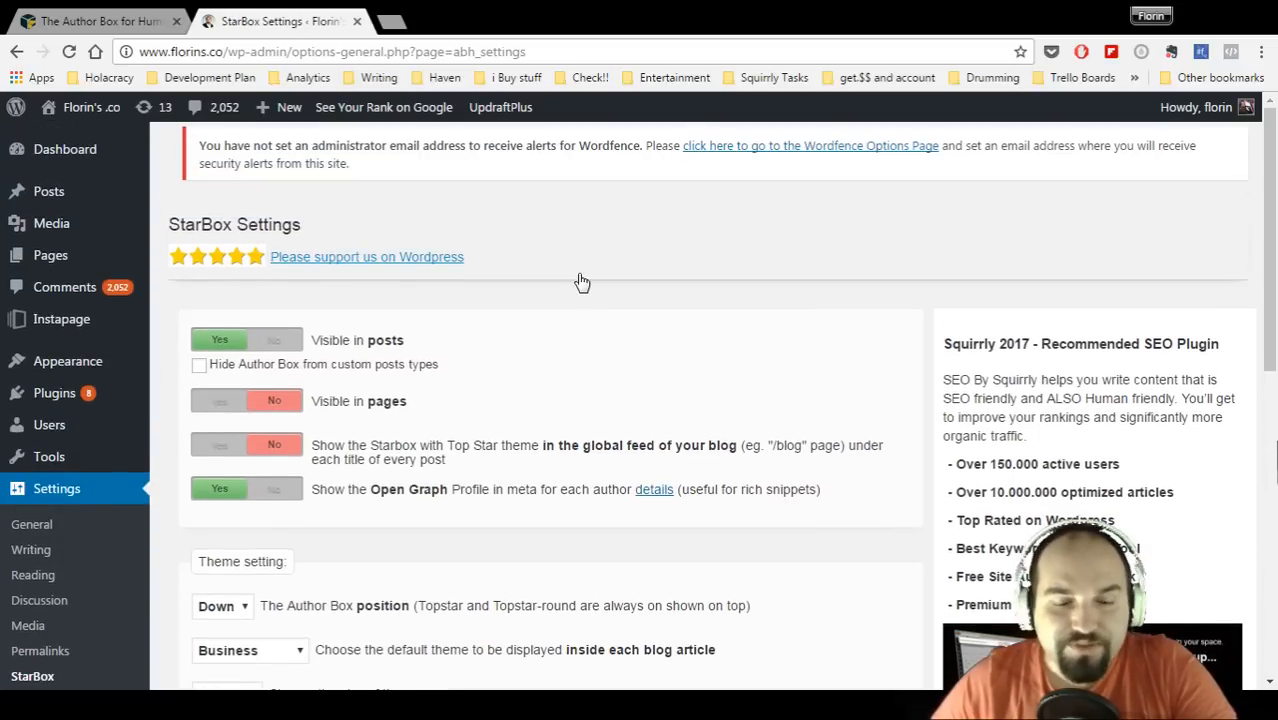
pyautogui.scroll(-1, 582, 283)
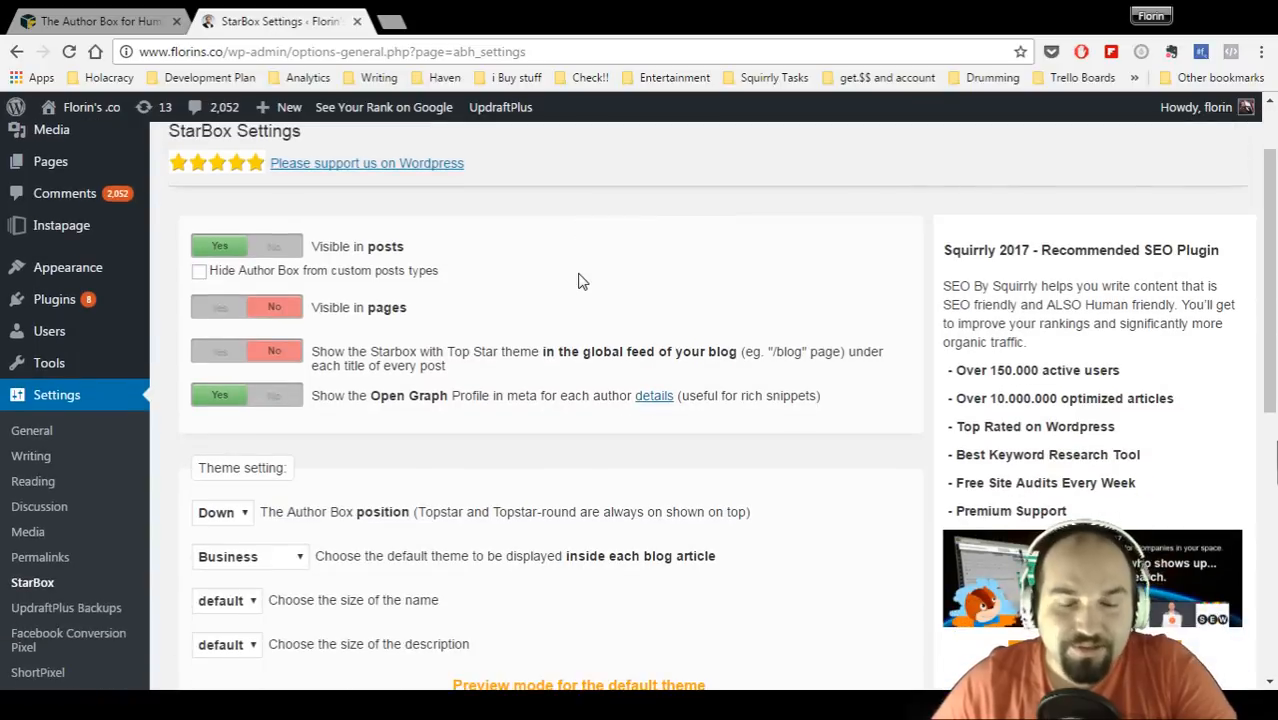
pyautogui.click(285, 397)
pyautogui.click(285, 247)
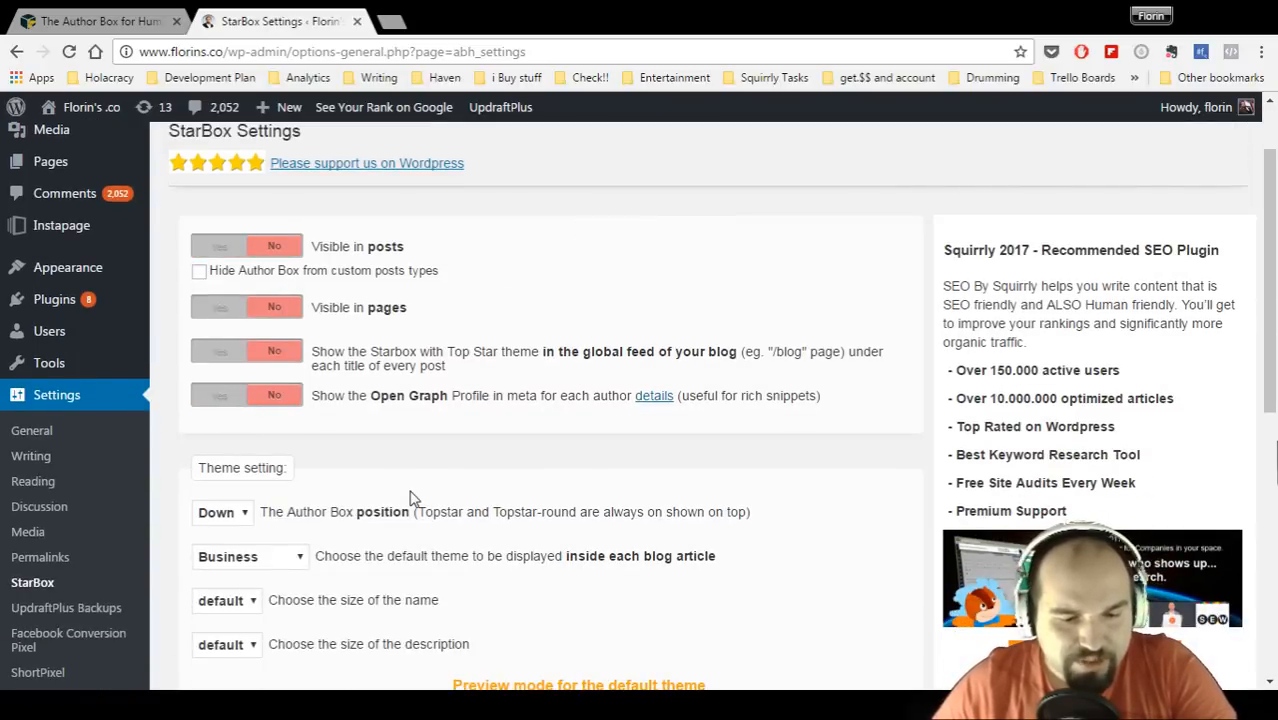
pyautogui.scroll(-6, 410, 497)
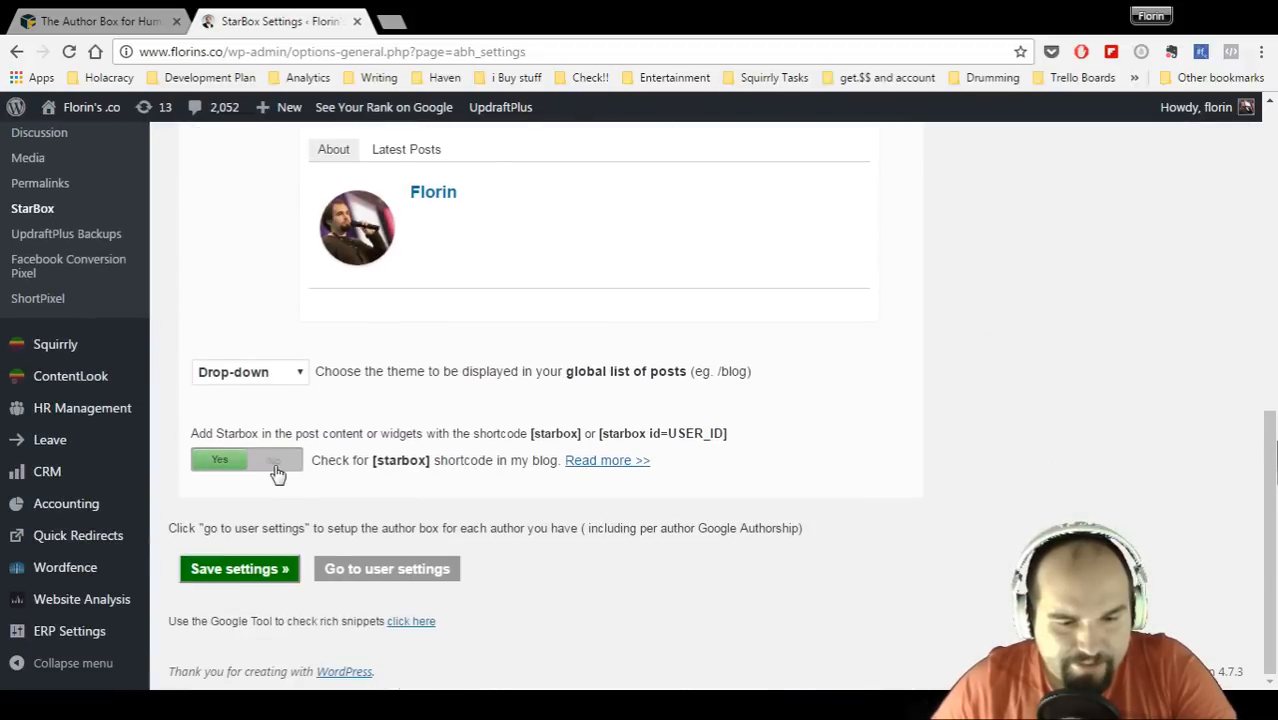
pyautogui.click(276, 462)
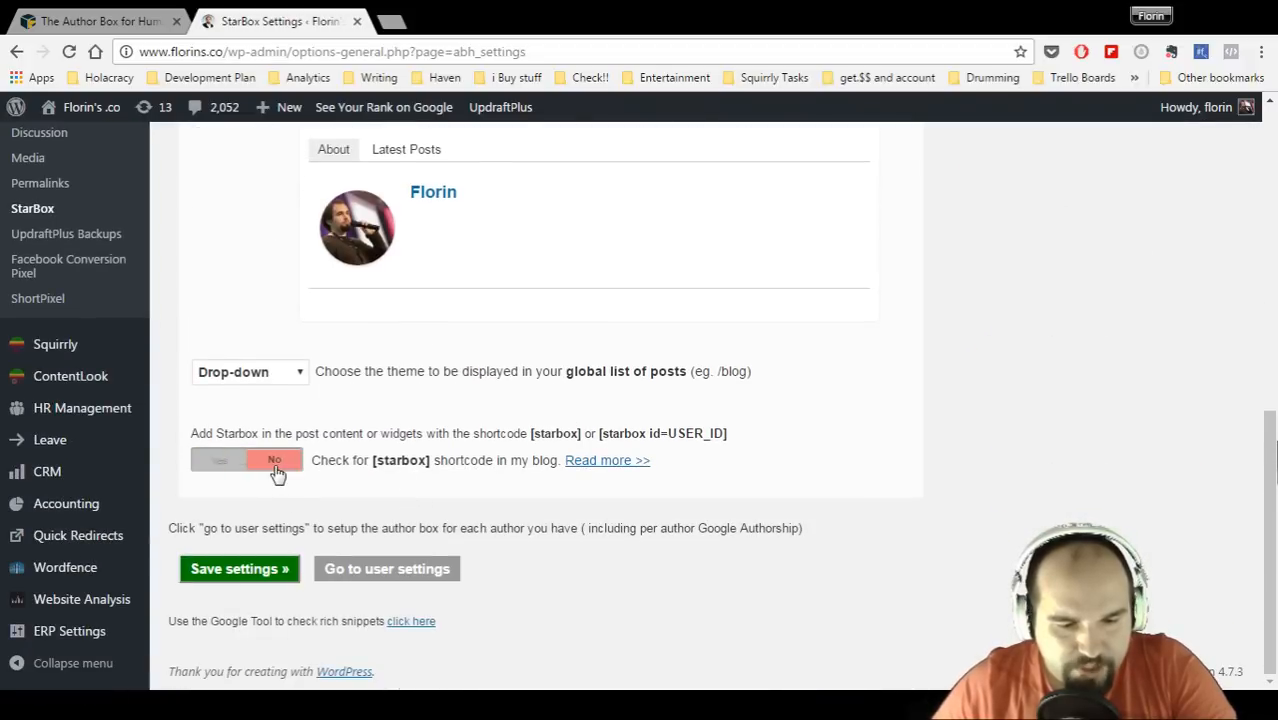
pyautogui.scroll(7, 413, 490)
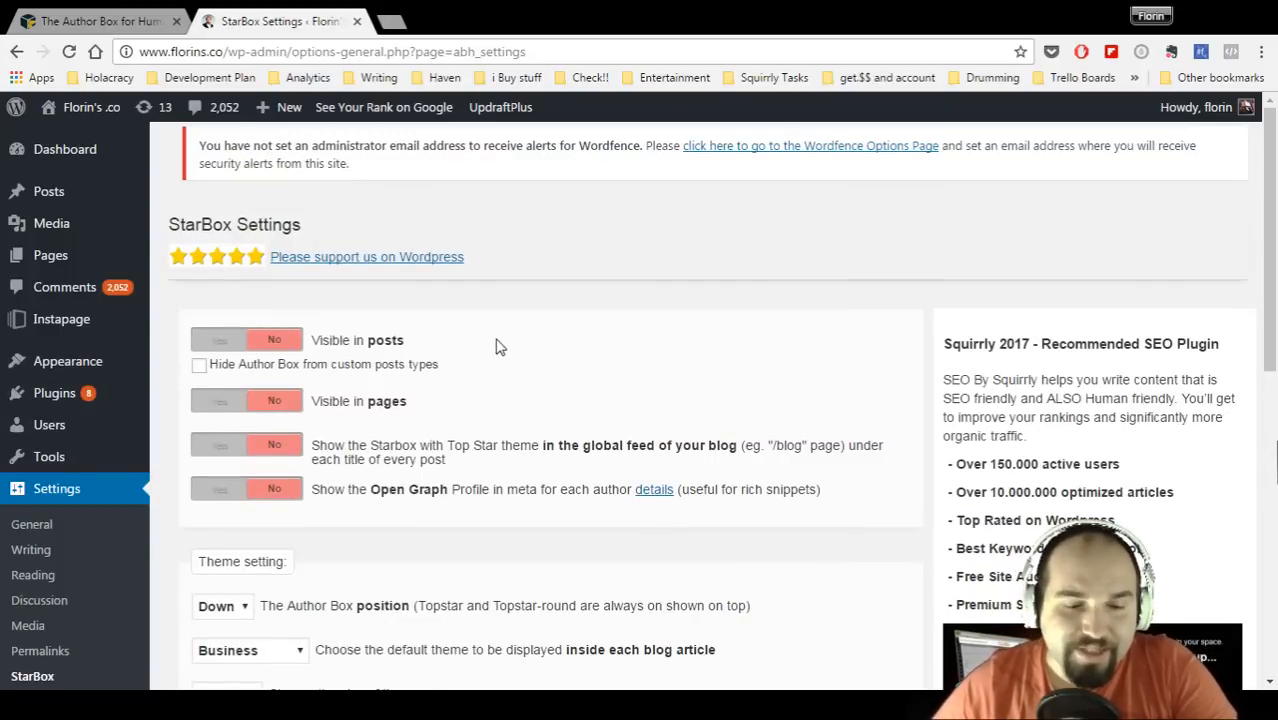
# - Make the author box visible in both posts and pages
pyautogui.scroll(-1, 373, 333)
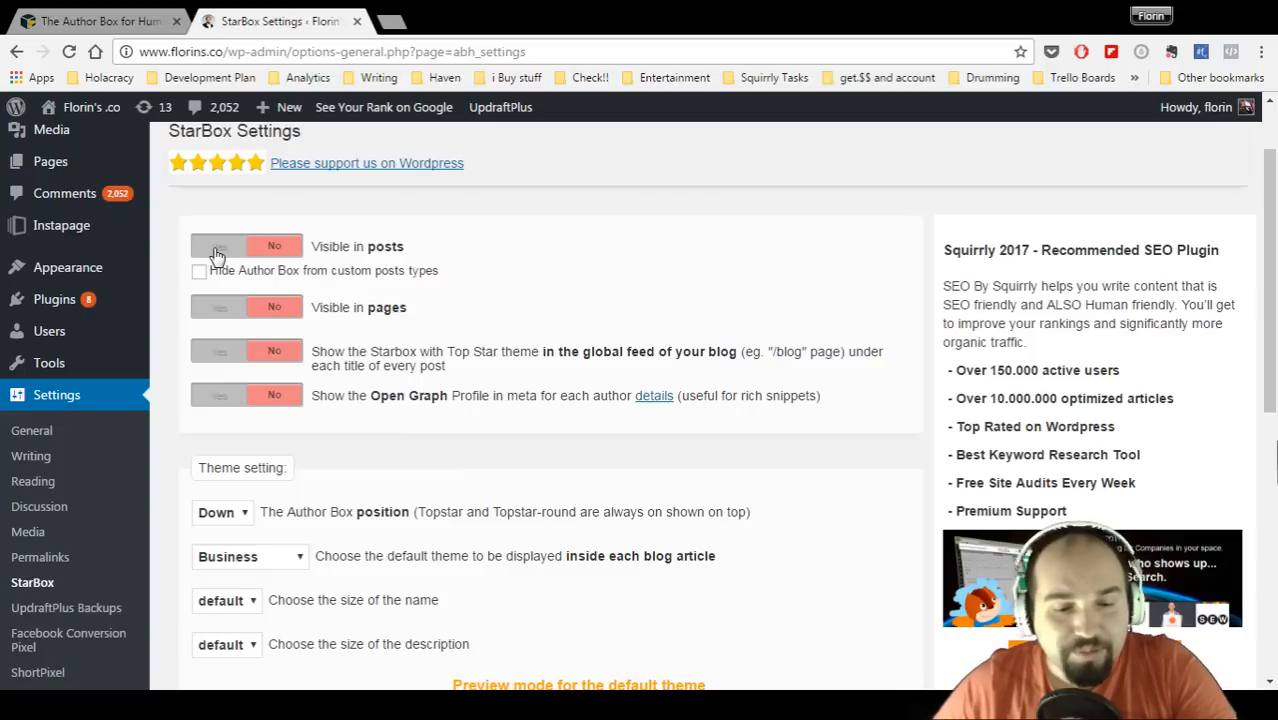
pyautogui.click(217, 252)
pyautogui.scroll(-1, 350, 338)
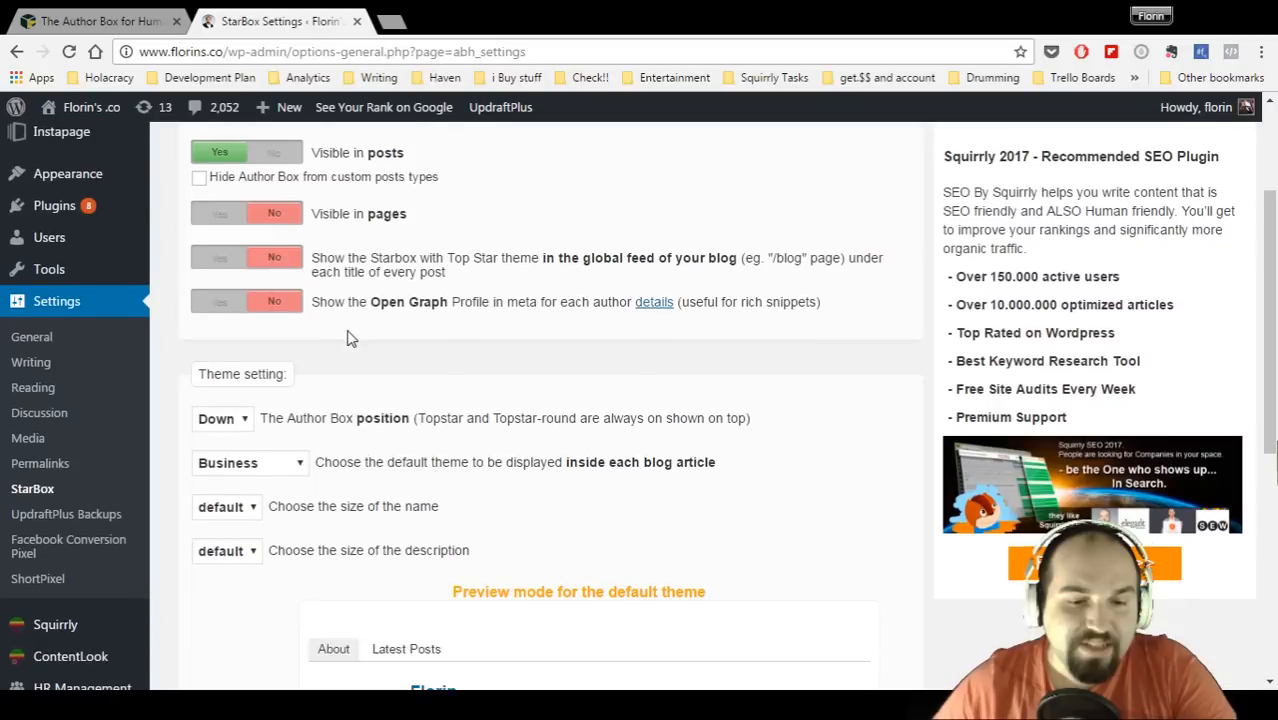
pyautogui.click(227, 216)
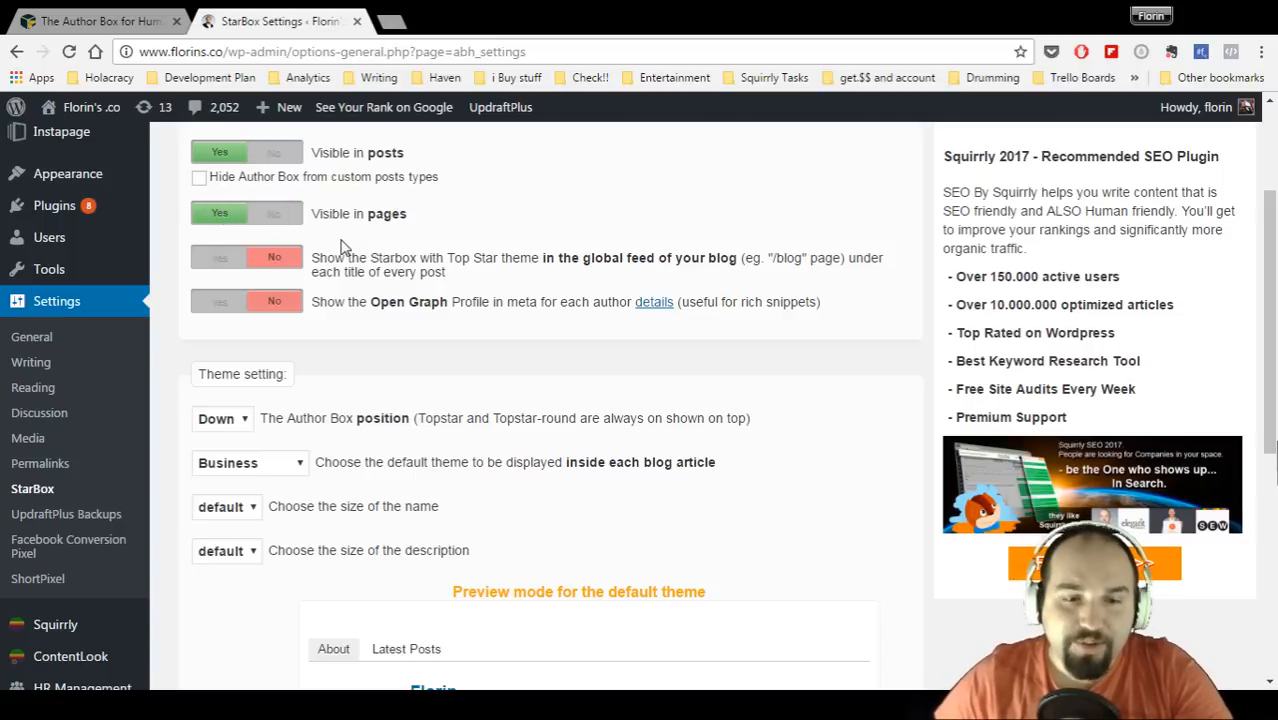
pyautogui.scroll(-1, 325, 205)
pyautogui.scroll(1, 325, 205)
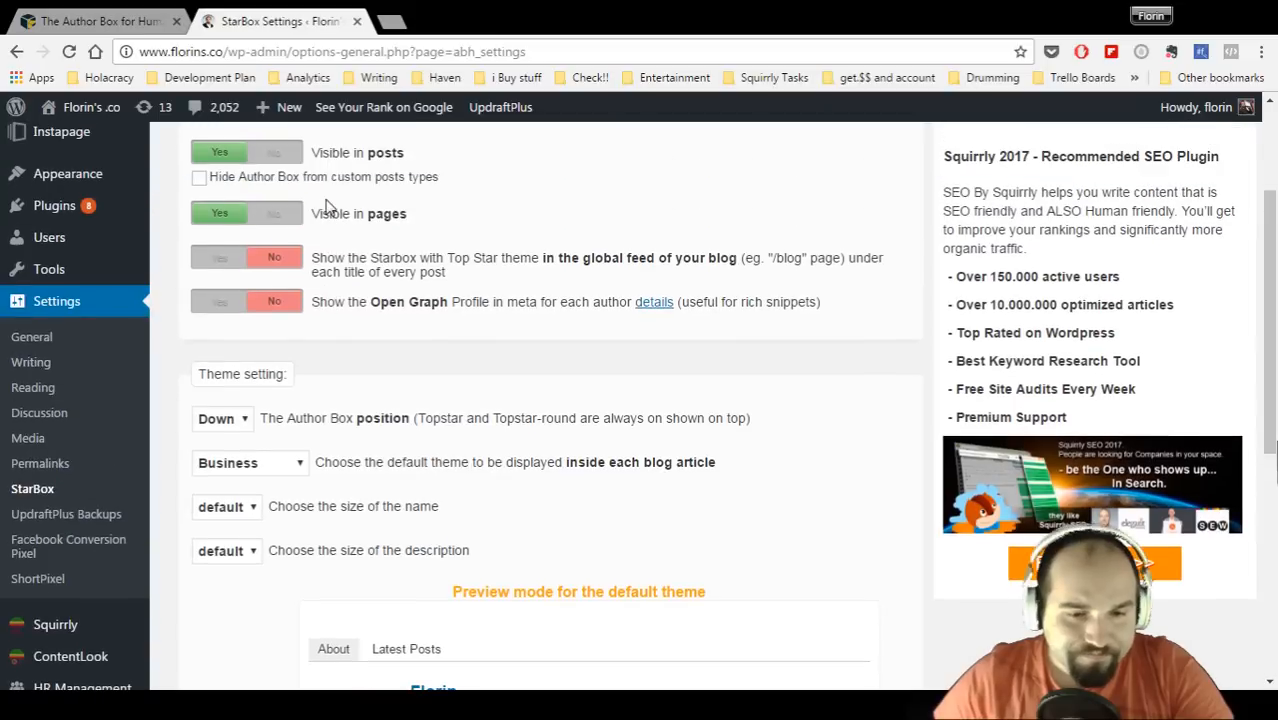
# - Hide the author box from custom post types and show Starbox with the Top Star theme in the blog's global feed
pyautogui.click(199, 178)
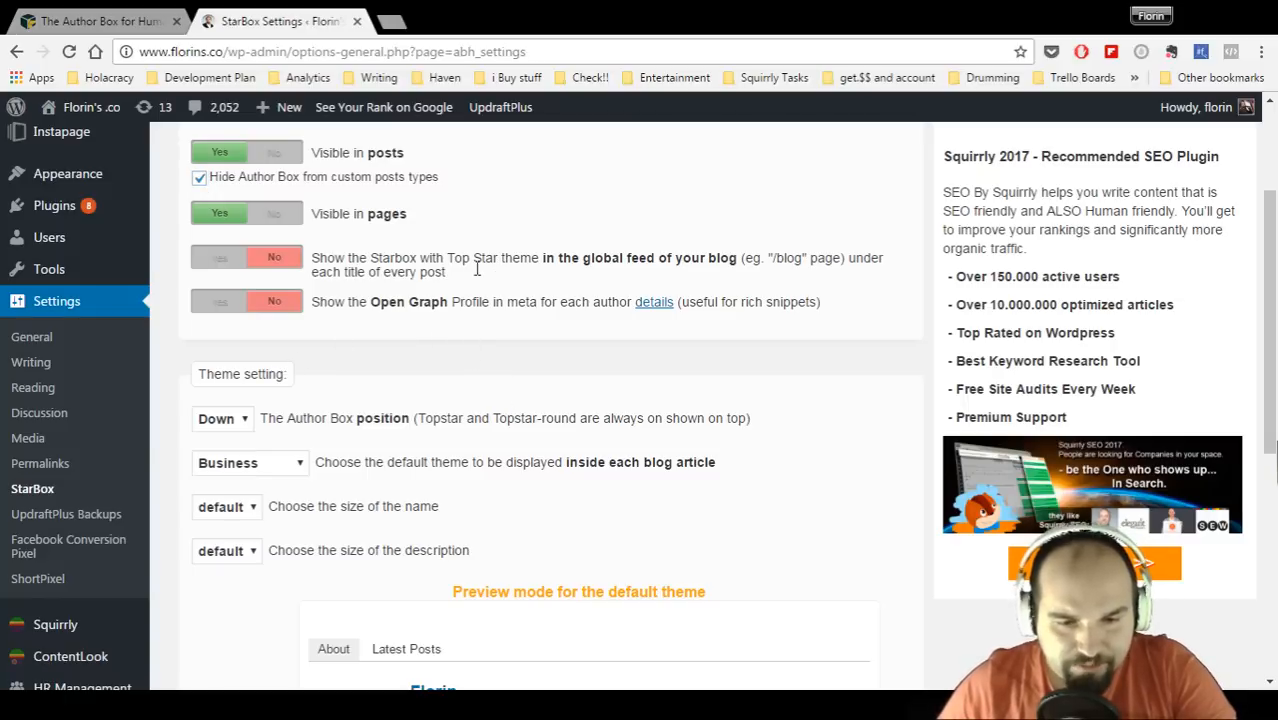
pyautogui.tripleClick(378, 262)
pyautogui.click(577, 337)
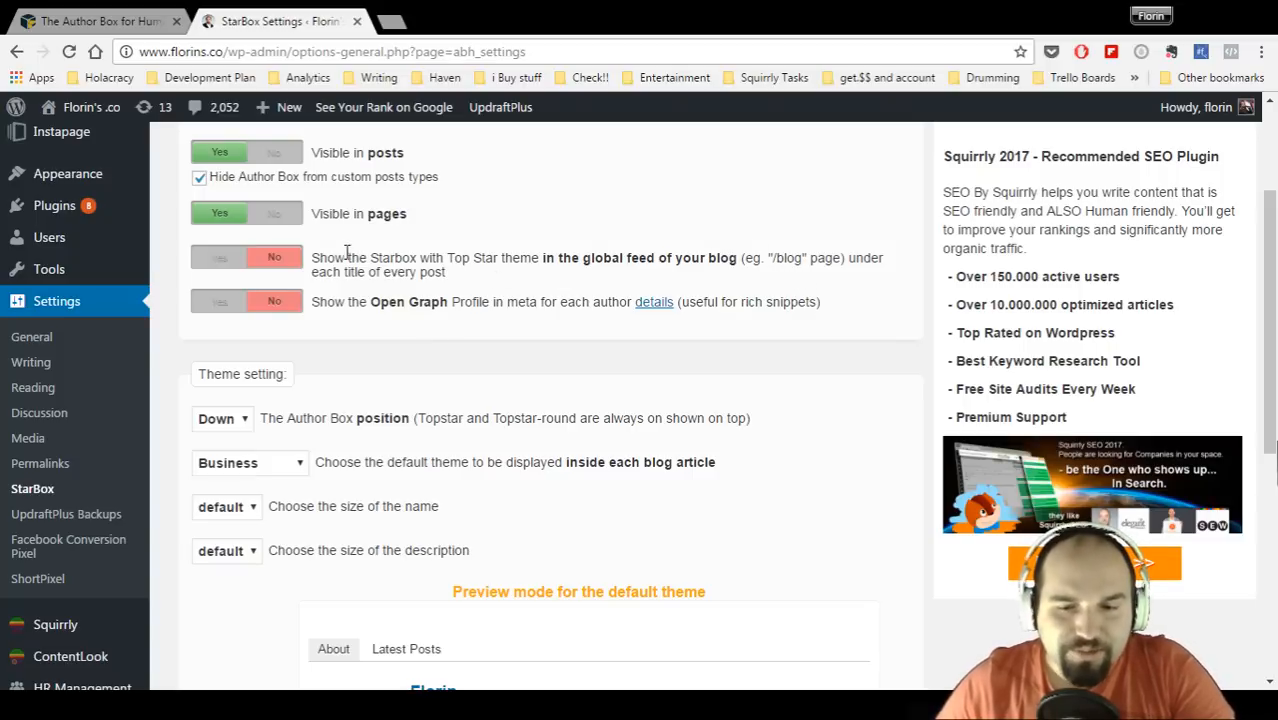
pyautogui.click(269, 273)
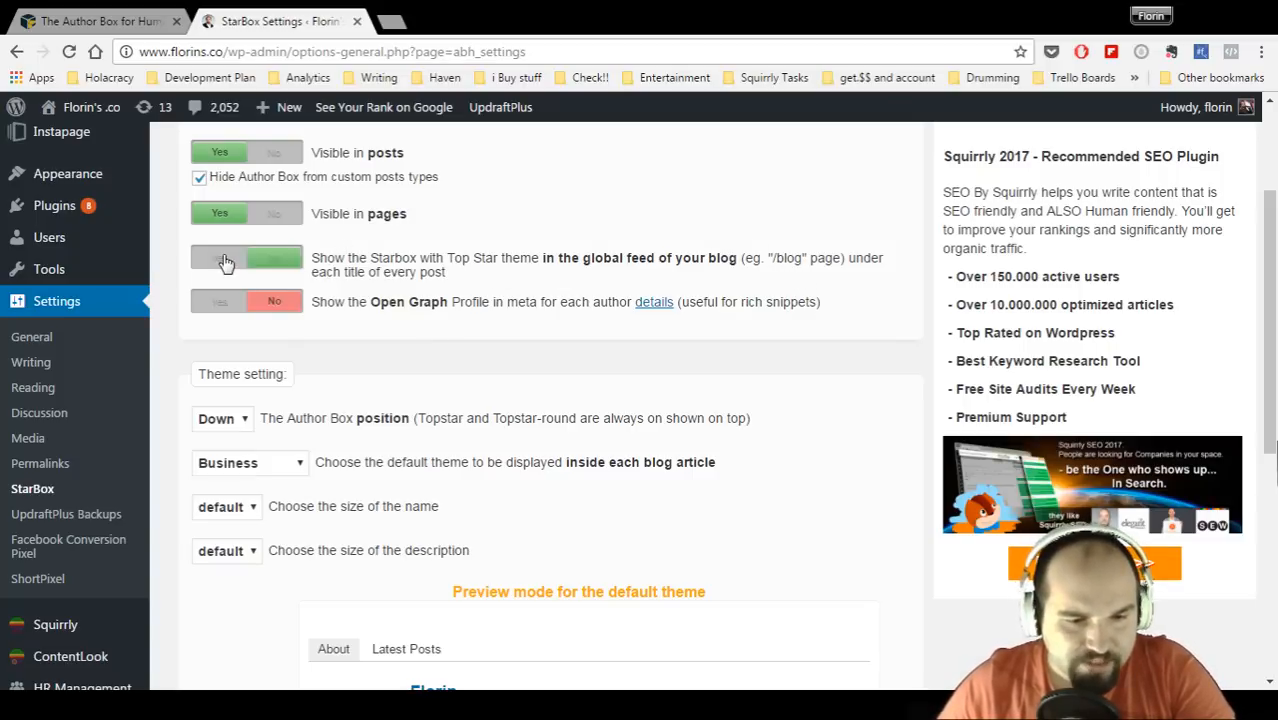
# - Enable the Open Graph profile in meta for each author and save the StarBox settings
pyautogui.scroll(-1, 405, 355)
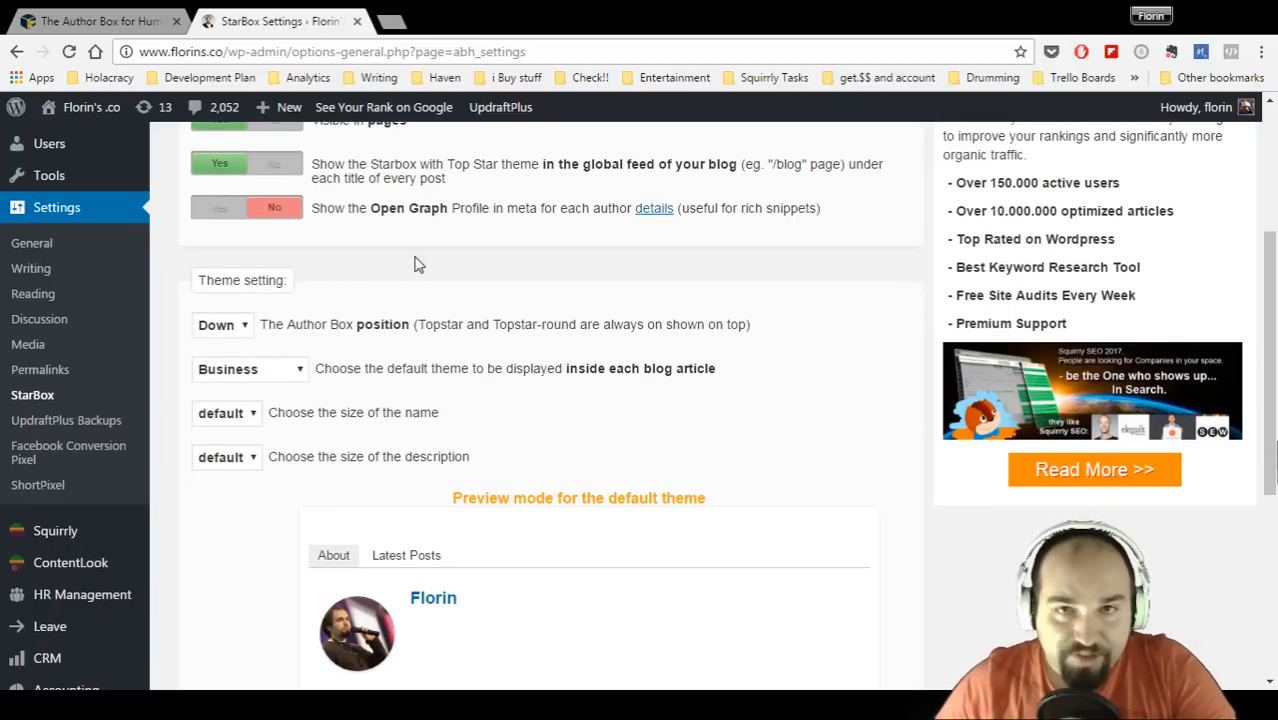
pyautogui.scroll(-1, 419, 264)
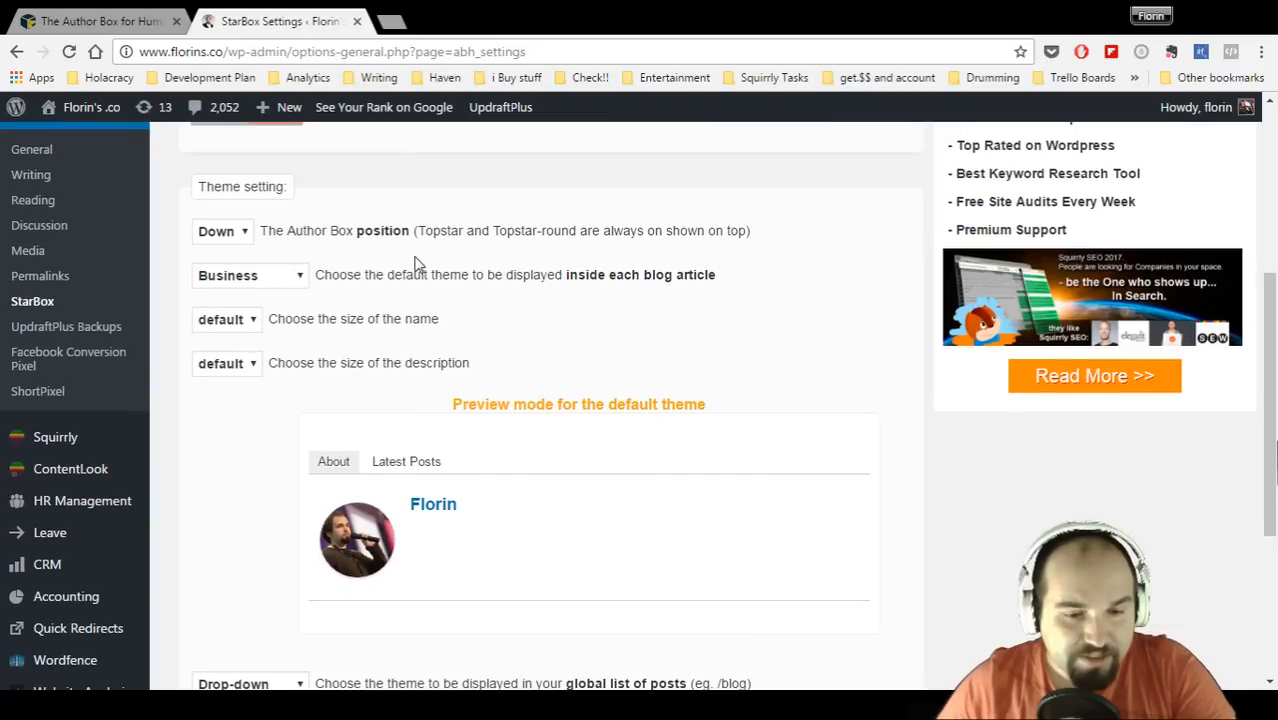
pyautogui.scroll(1, 419, 264)
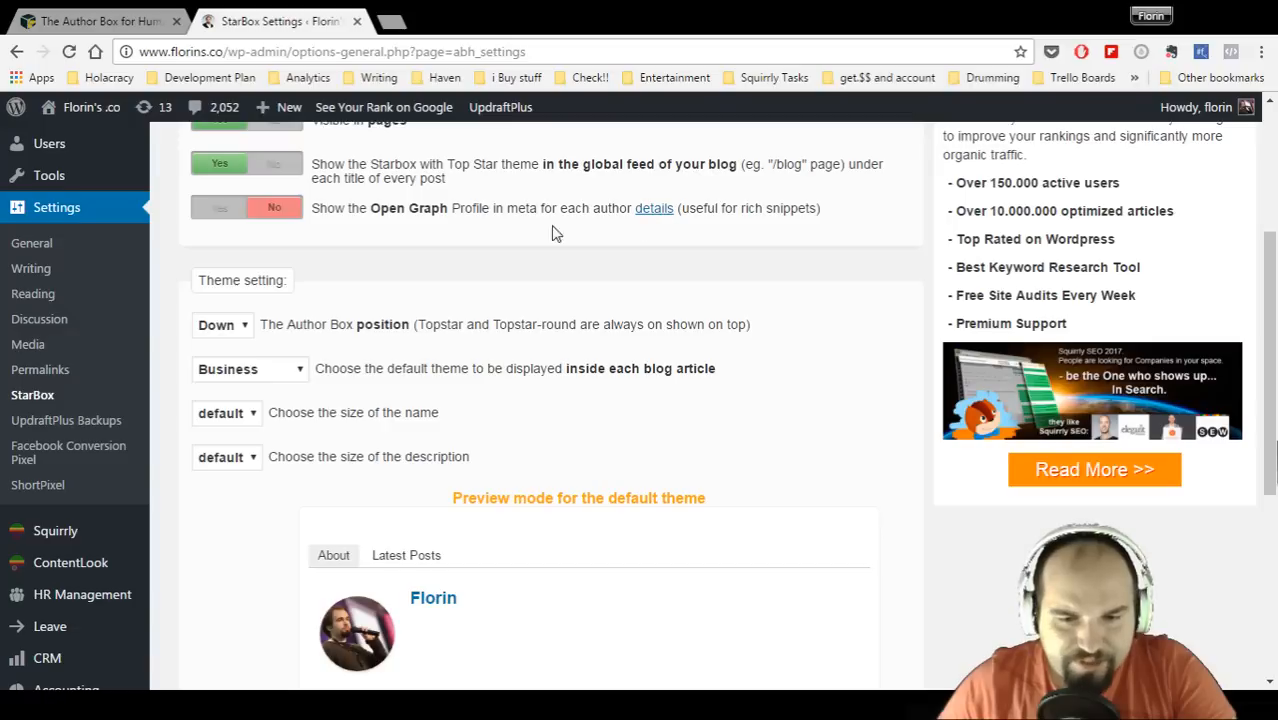
pyautogui.click(231, 222)
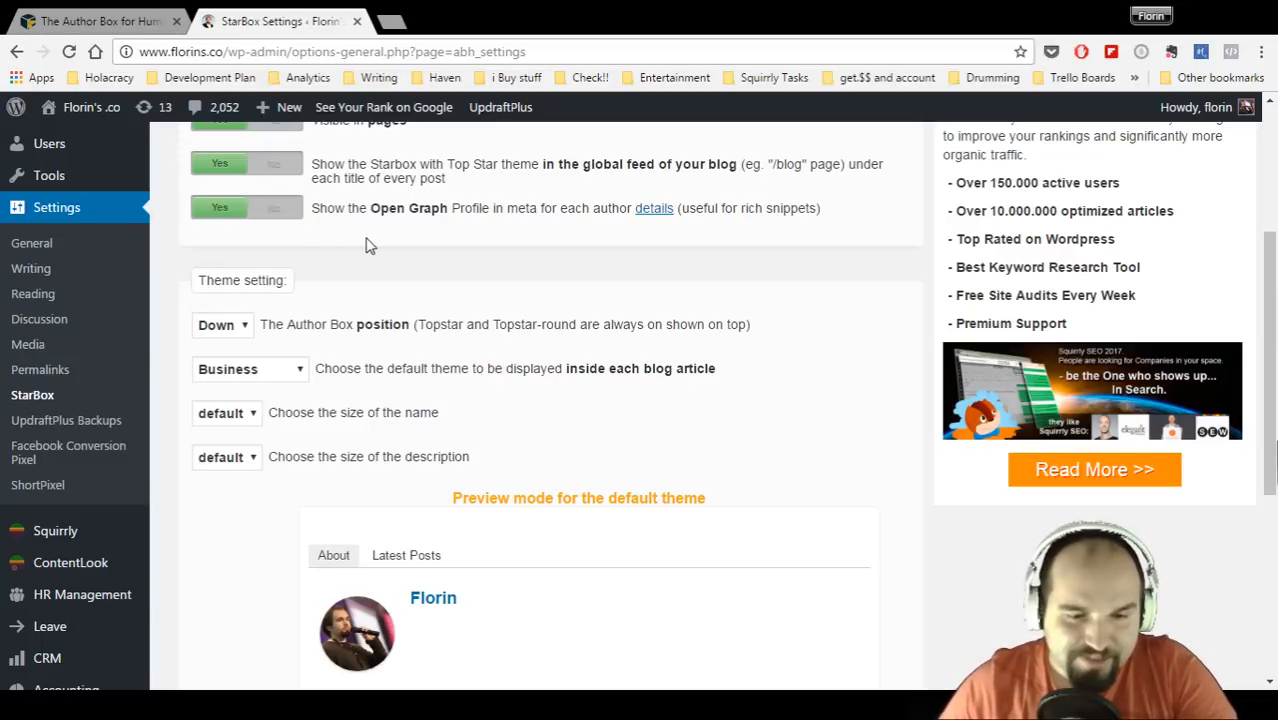
pyautogui.scroll(-4, 366, 245)
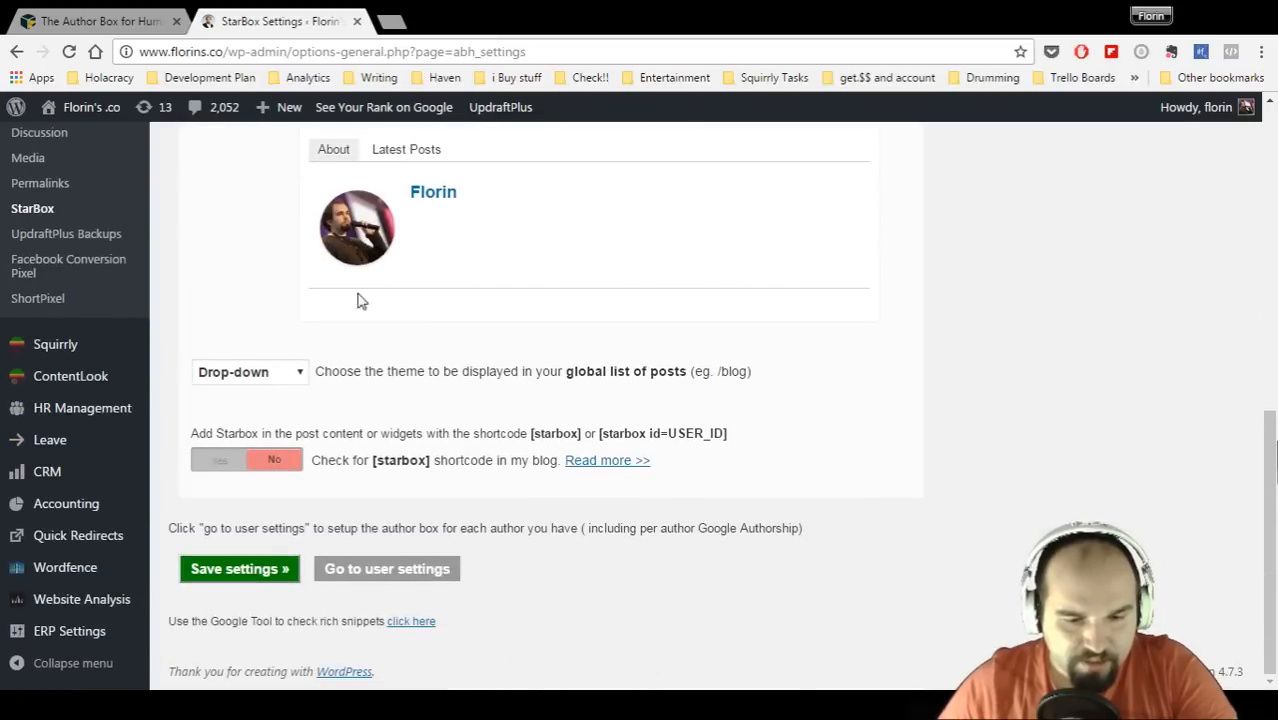
pyautogui.click(272, 570)
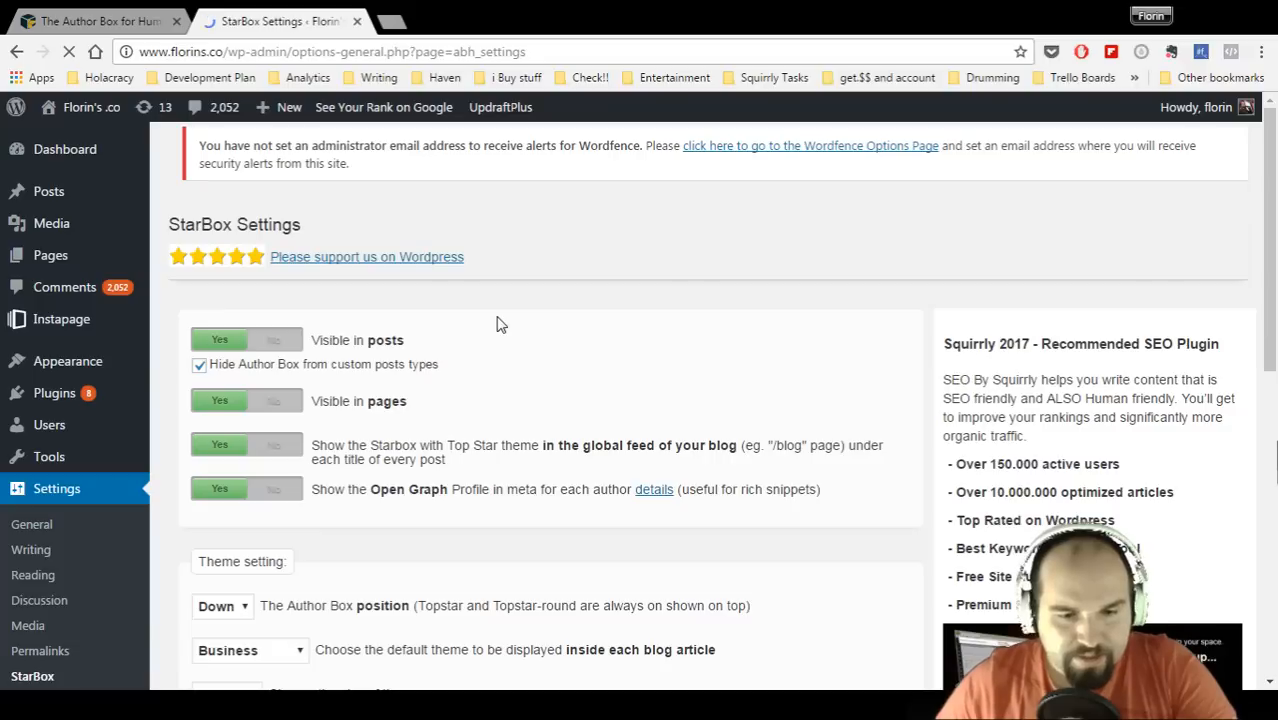
# - Review the saved StarBox settings and highlight the note about checking rich snippets with the Google Tool
pyautogui.scroll(-3, 500, 323)
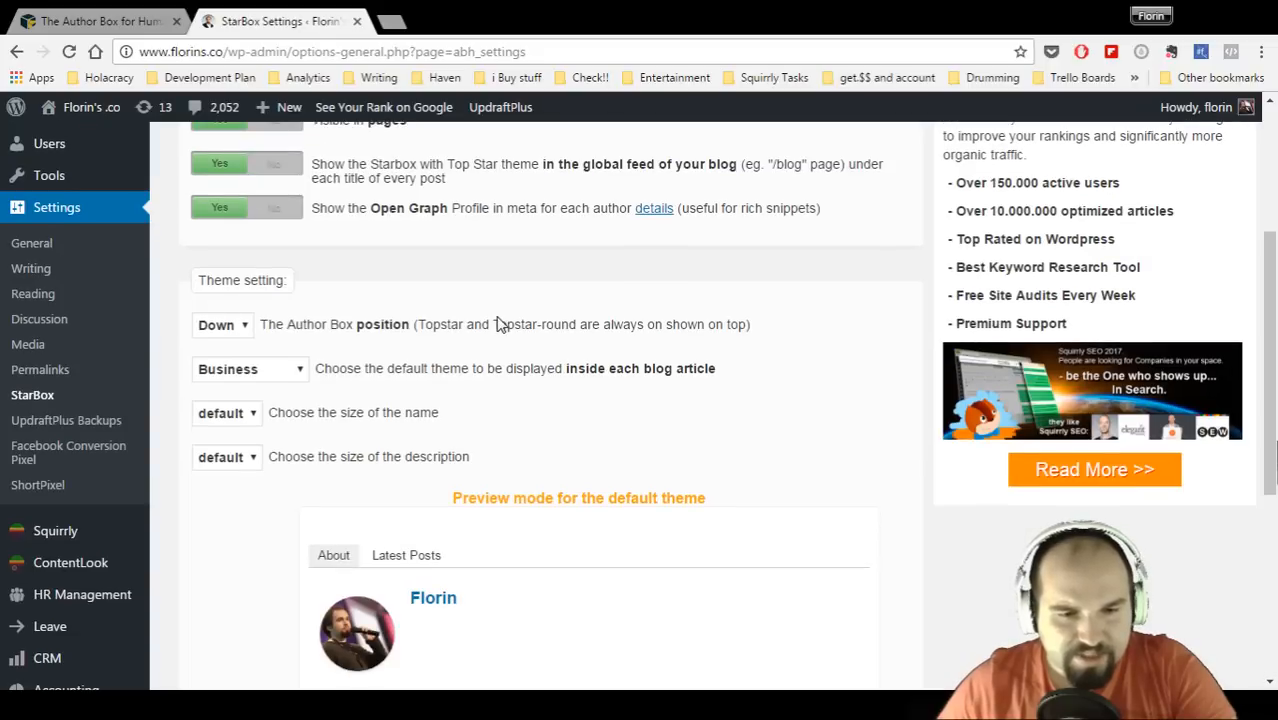
pyautogui.scroll(3, 500, 323)
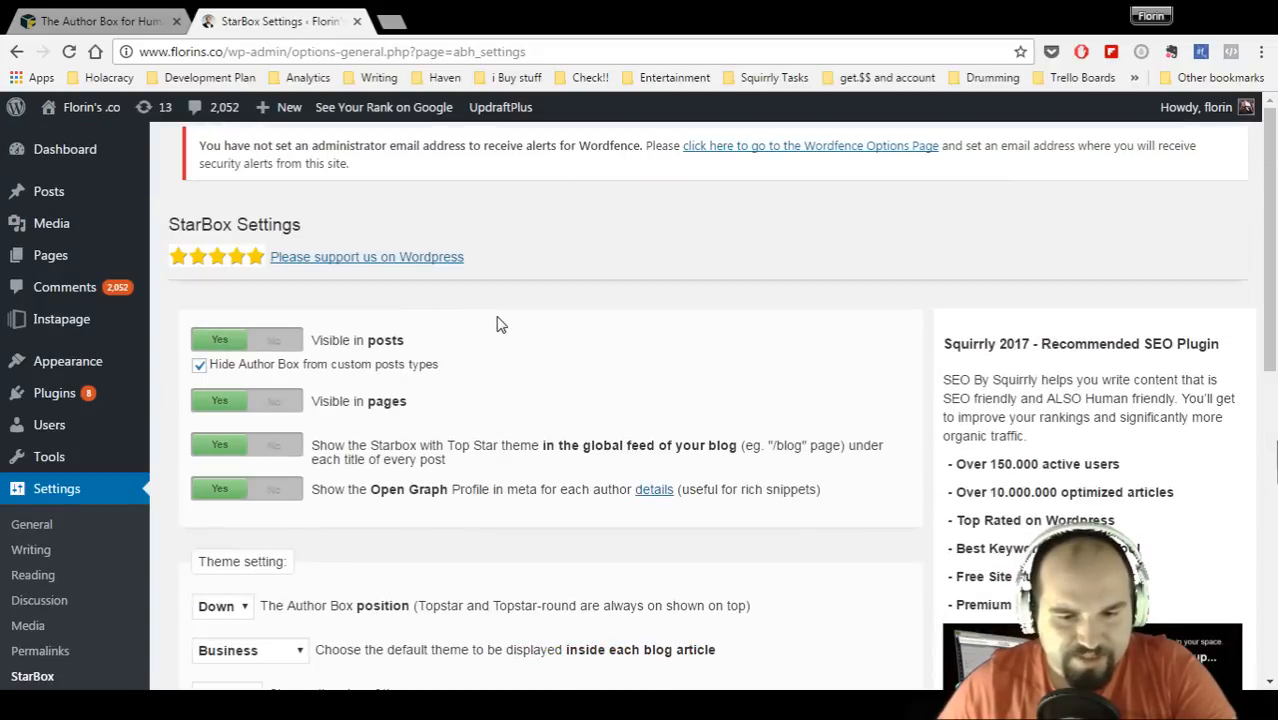
pyautogui.scroll(-10, 500, 323)
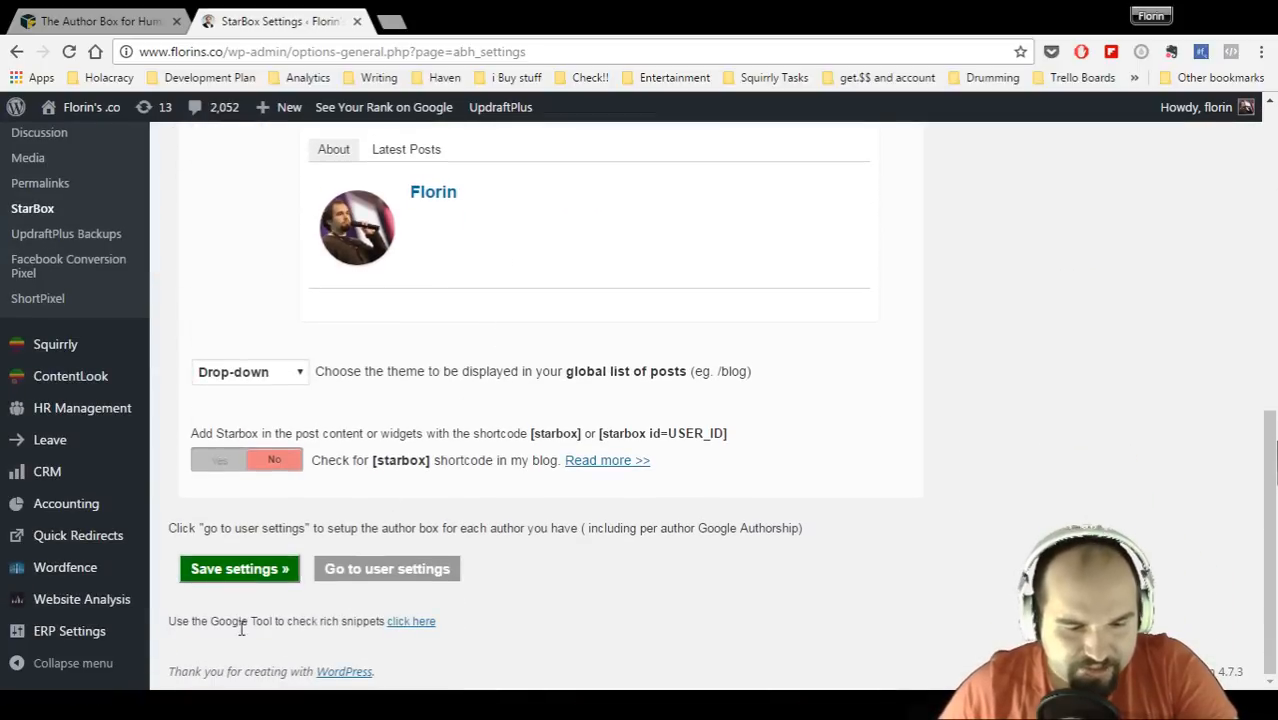
pyautogui.moveTo(169, 621); pyautogui.dragTo(570, 622)
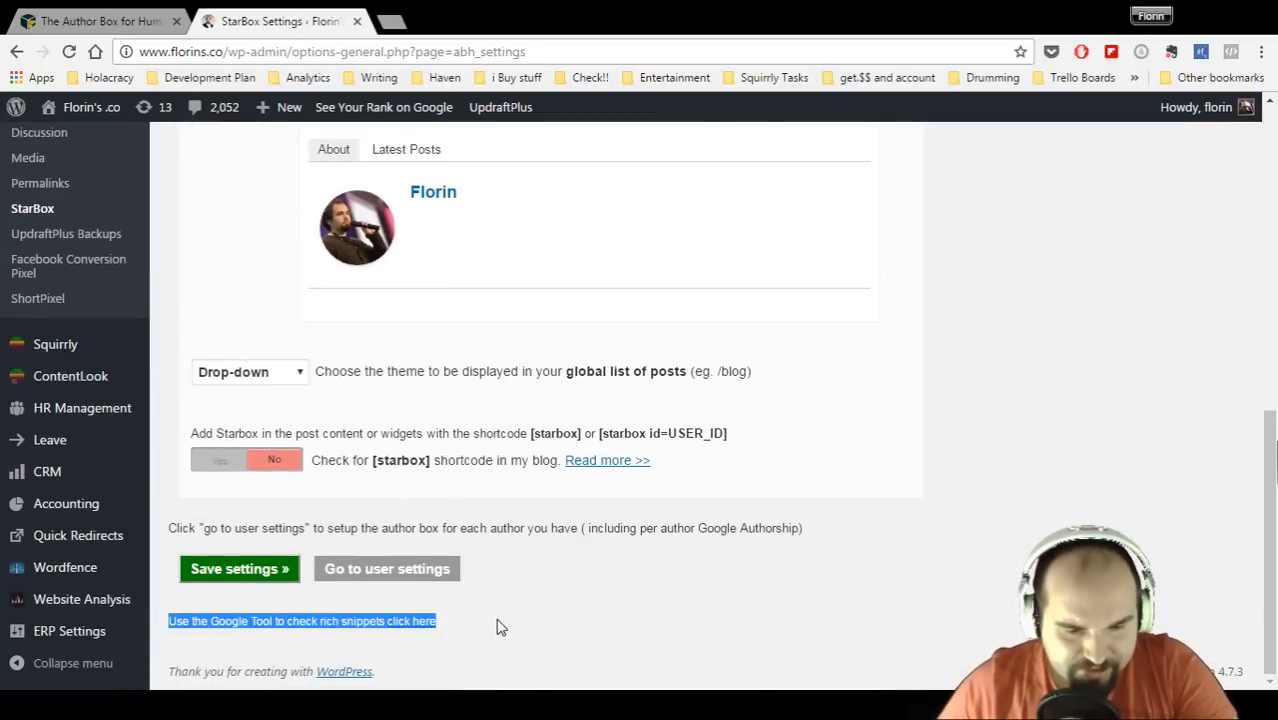
# - Open the Google tool for checking rich snippets from the StarBox settings and run a structured data test on florins.co
pyautogui.click(431, 624)
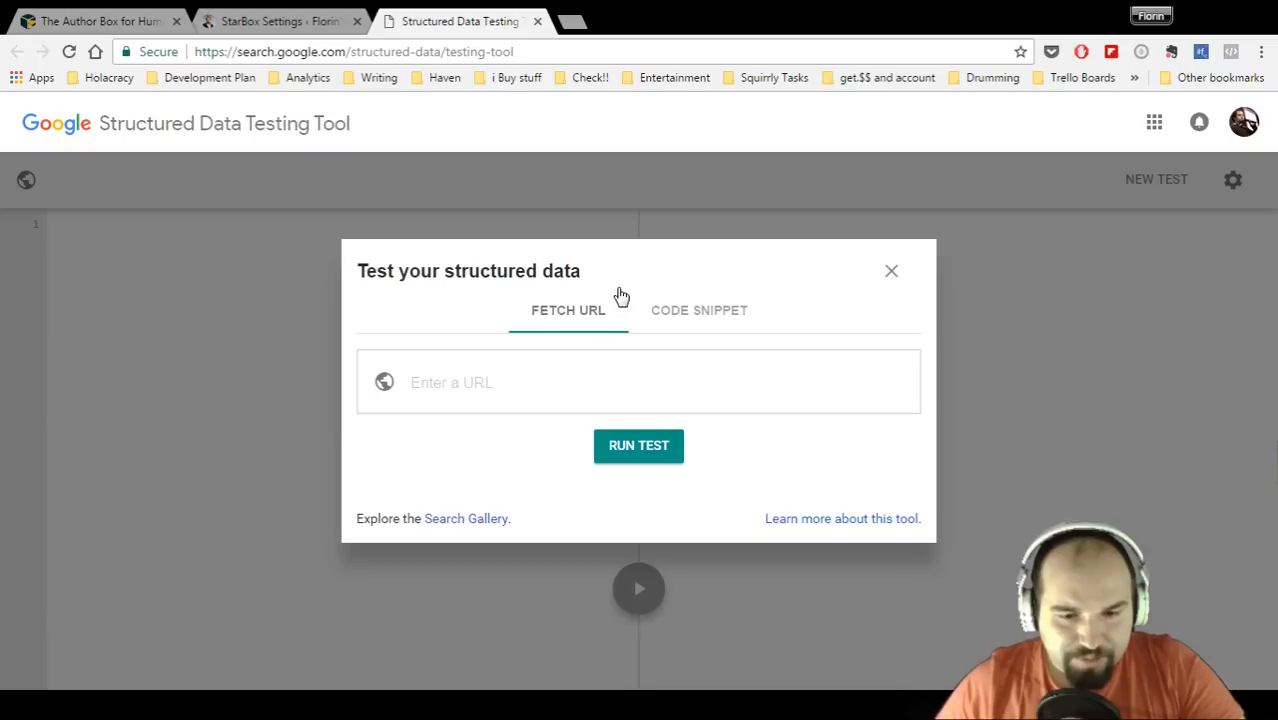
pyautogui.click(548, 384)
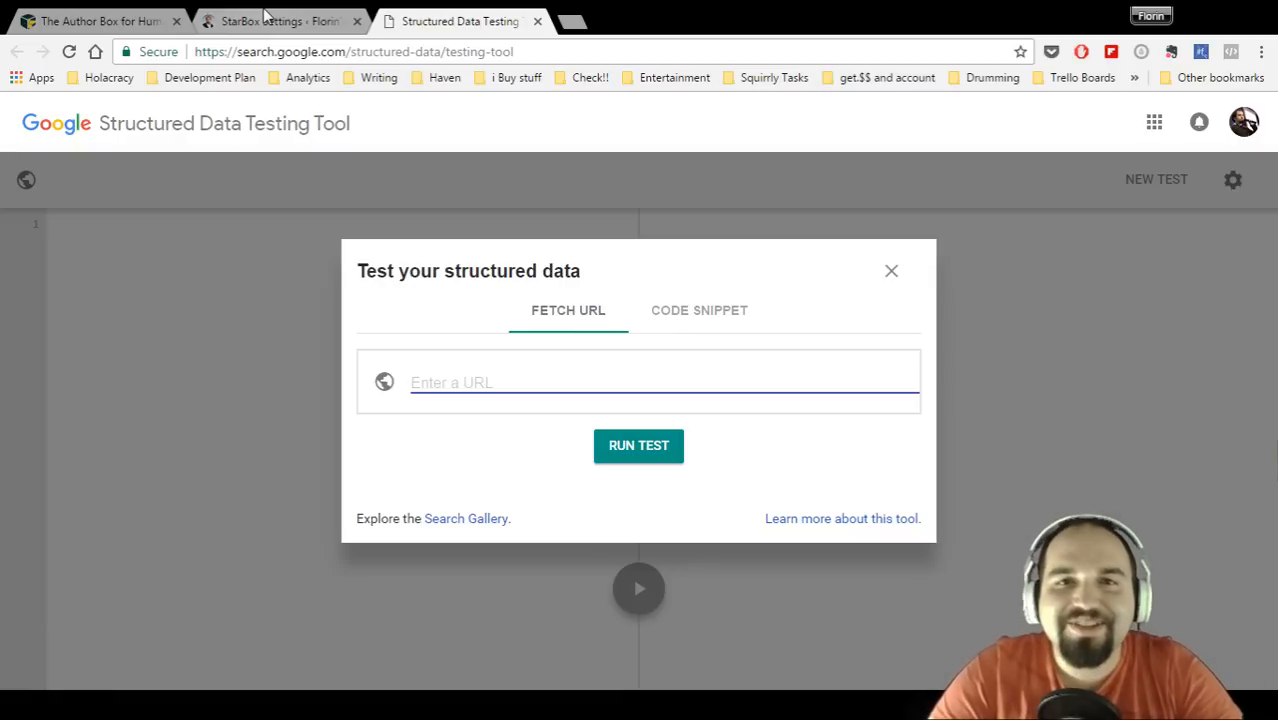
pyautogui.write('florins.co')
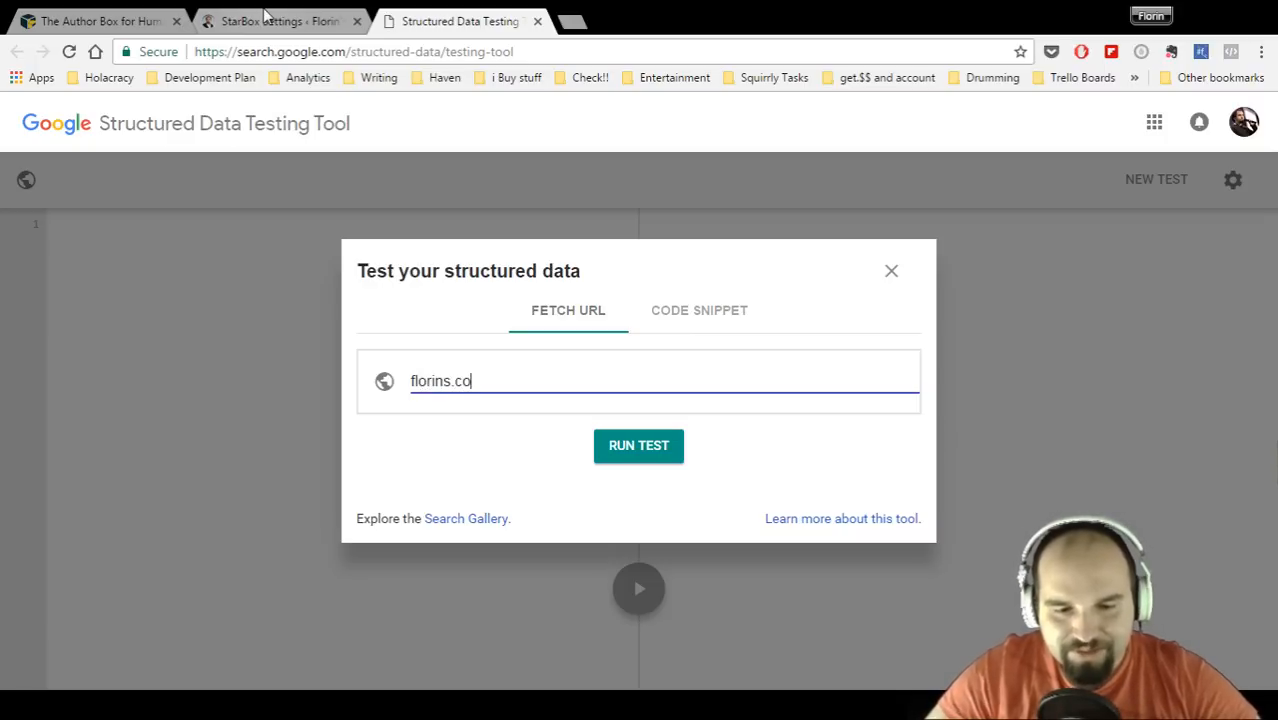
pyautogui.click(617, 450)
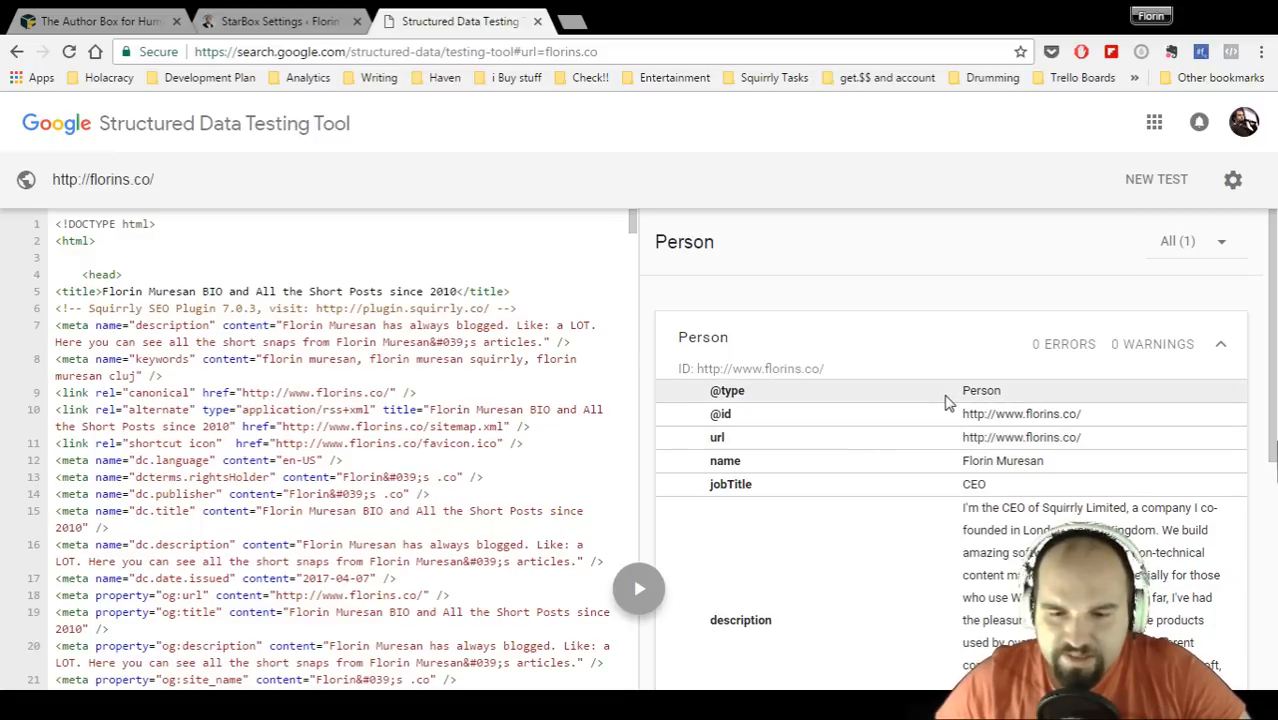
# - Examine the Person structured data in the test results, including the job title, description, Twitter and LinkedIn sameAs links and image
pyautogui.scroll(-1, 947, 400)
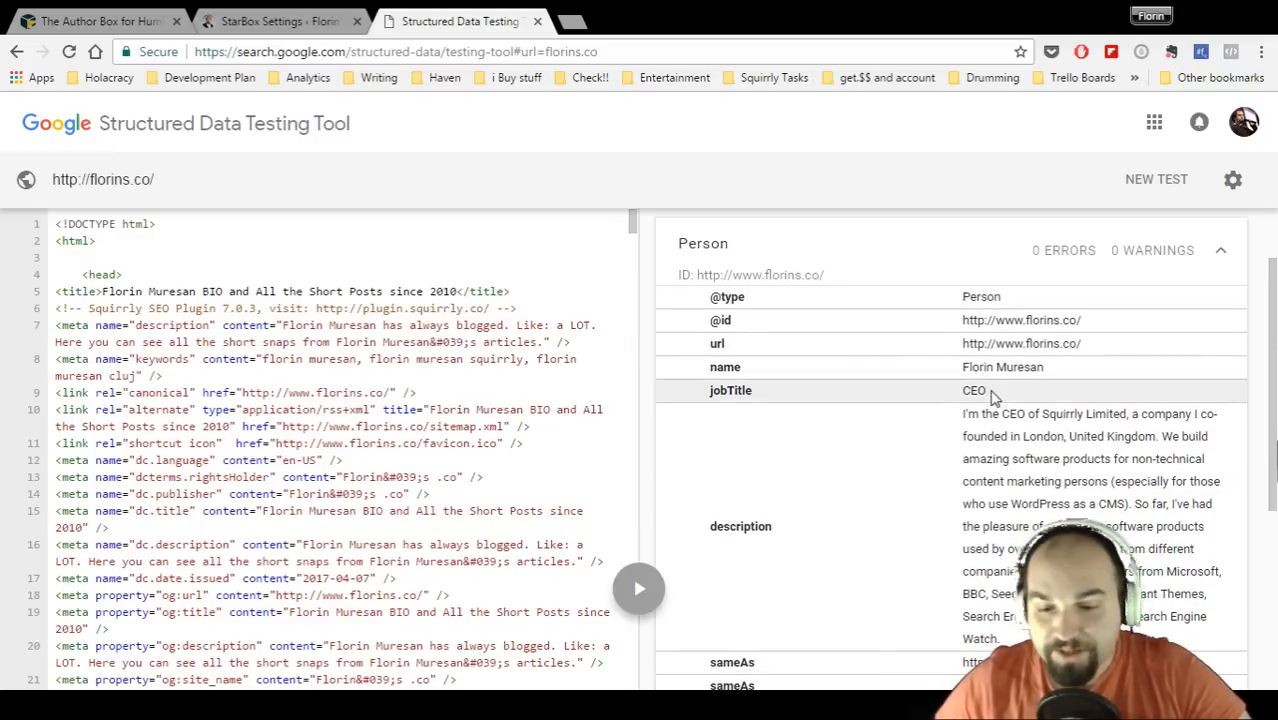
pyautogui.scroll(-2, 995, 330)
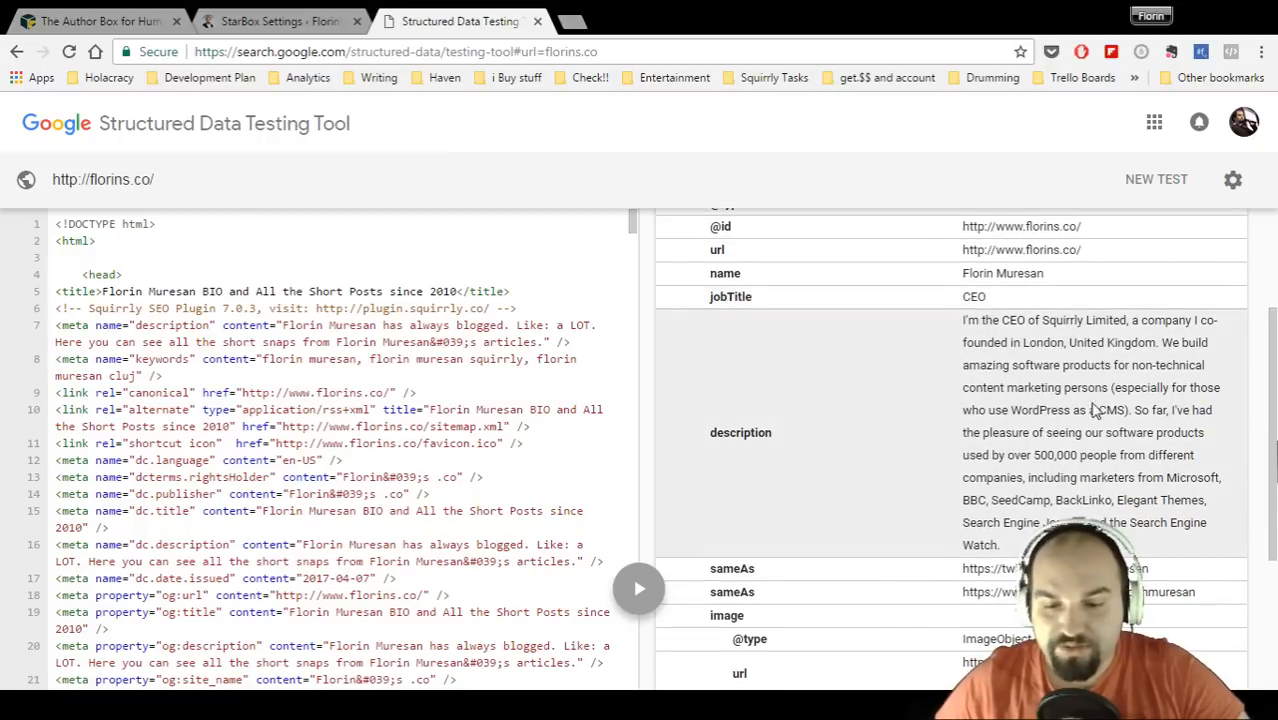
pyautogui.scroll(-2, 1088, 479)
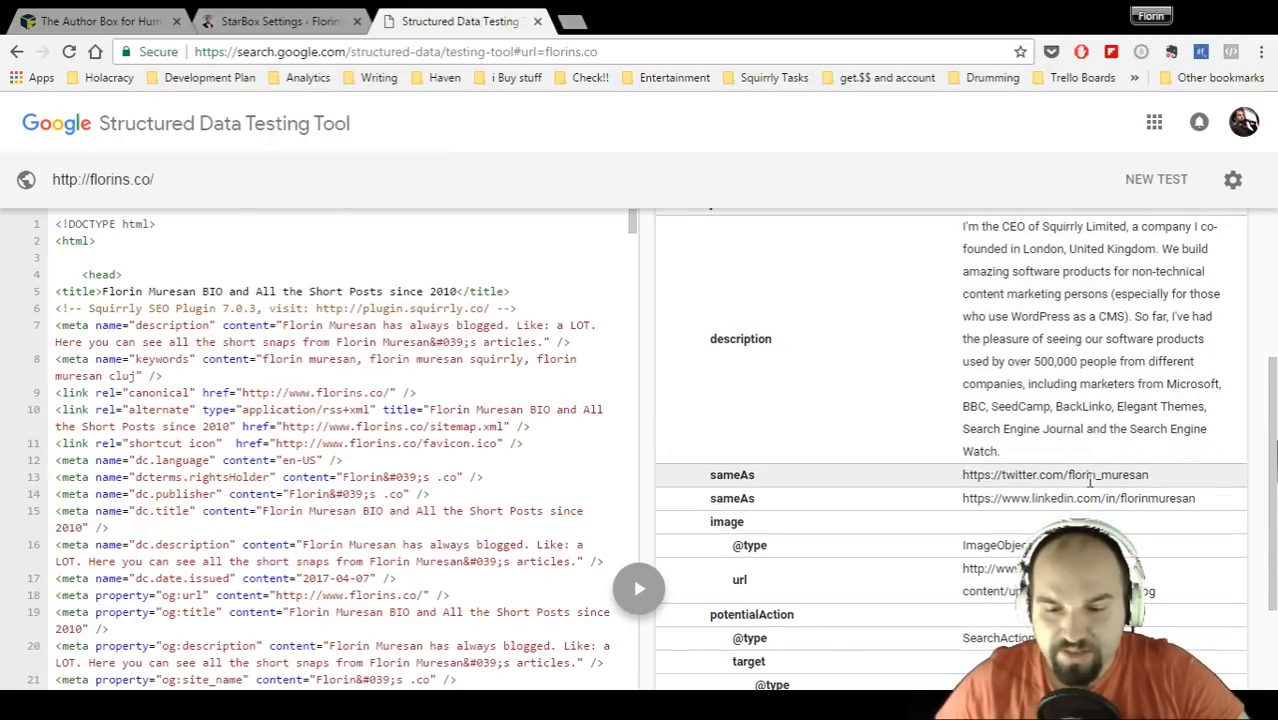
pyautogui.click(1137, 478)
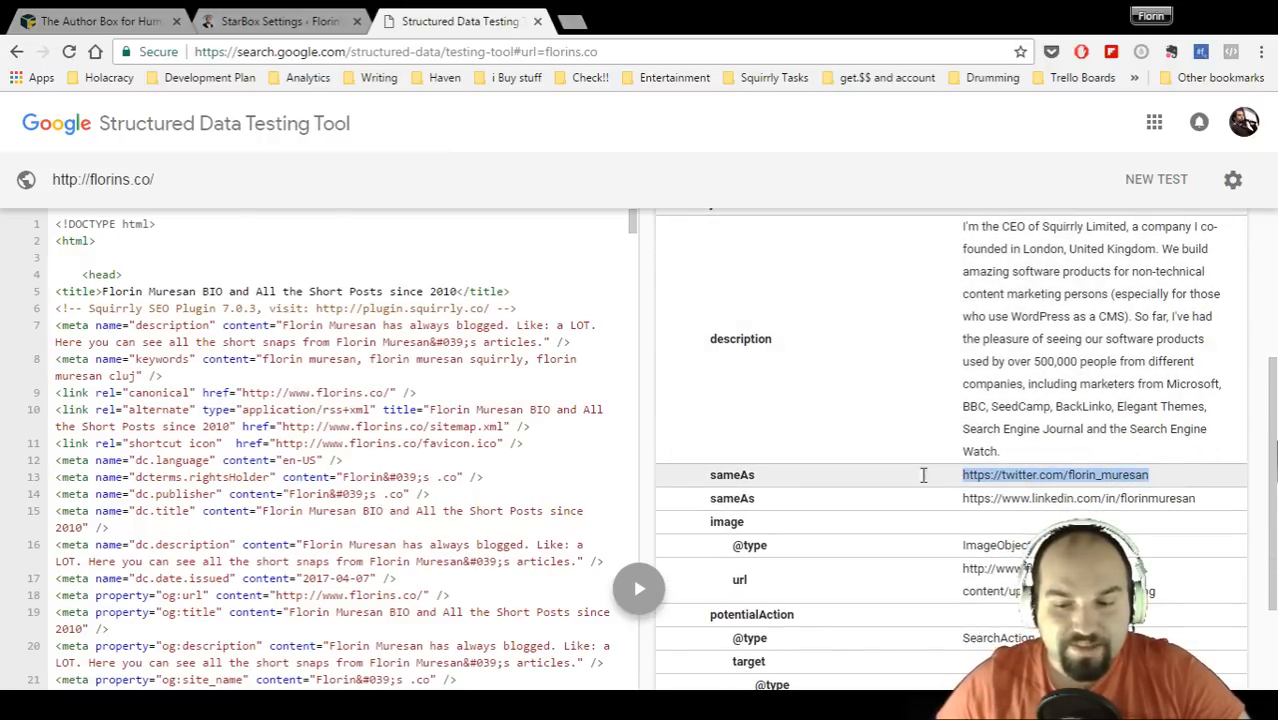
pyautogui.click(1222, 499)
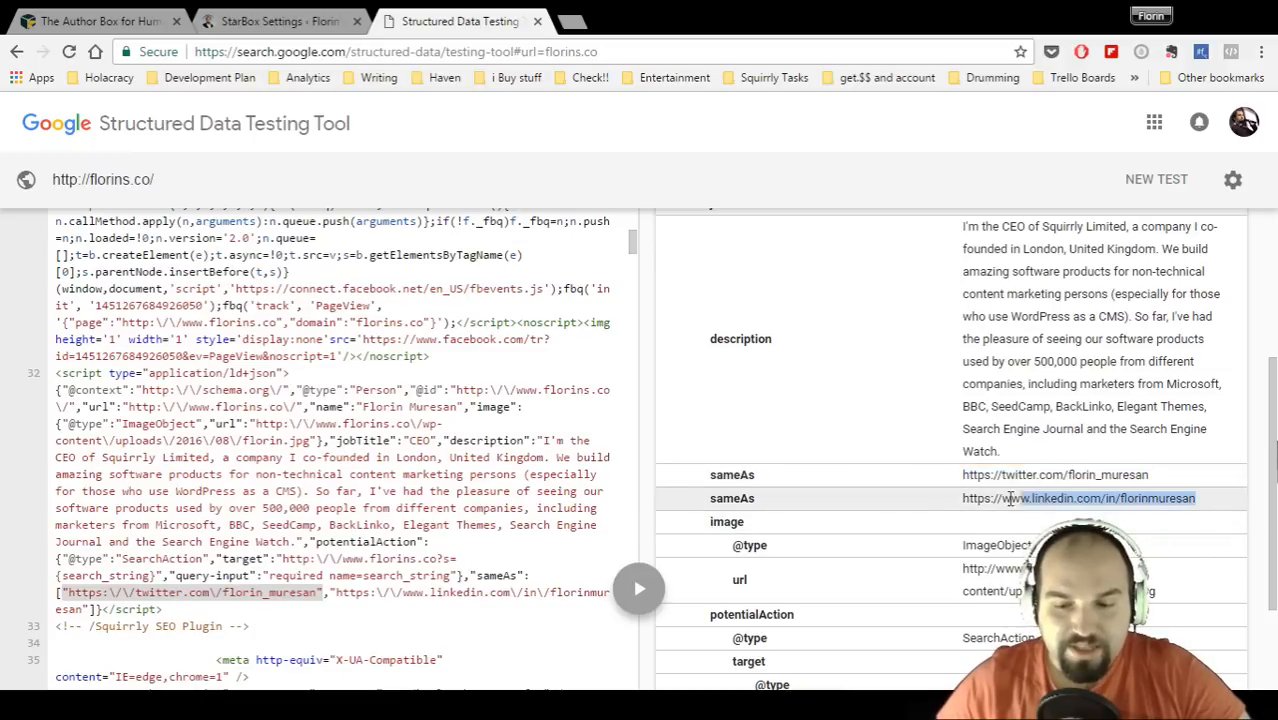
pyautogui.scroll(-1, 866, 500)
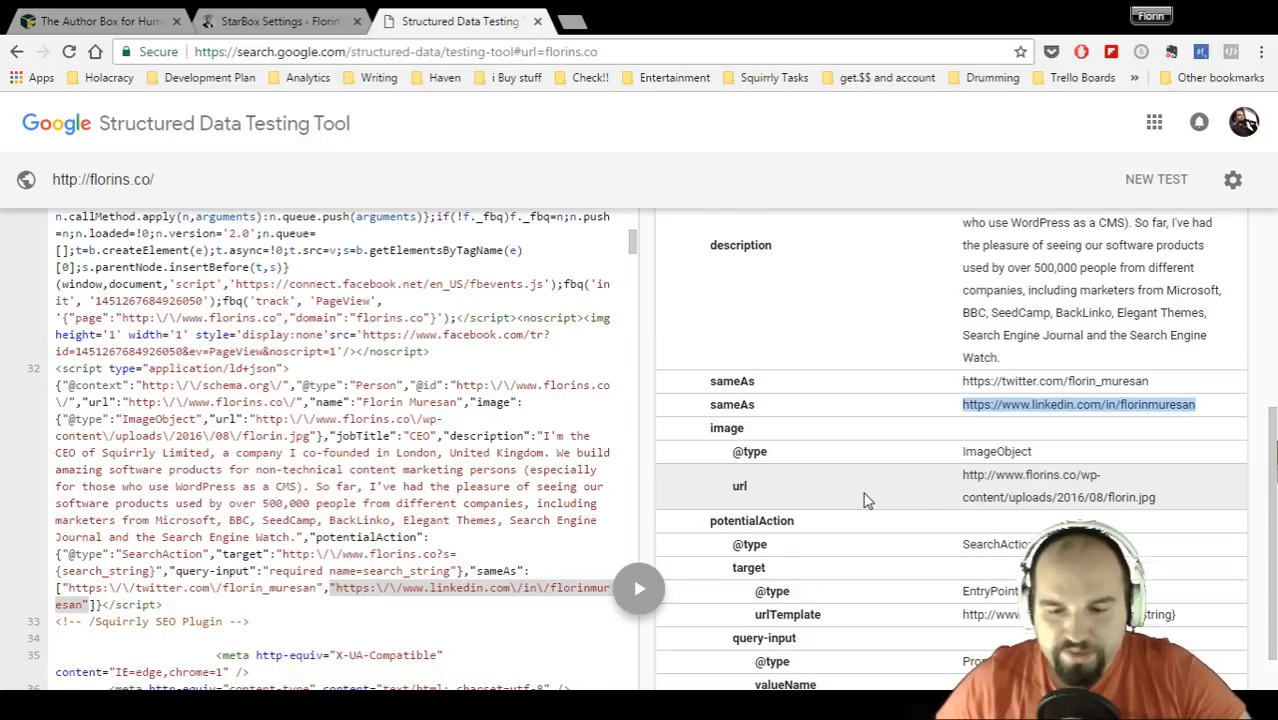
pyautogui.scroll(-1, 866, 500)
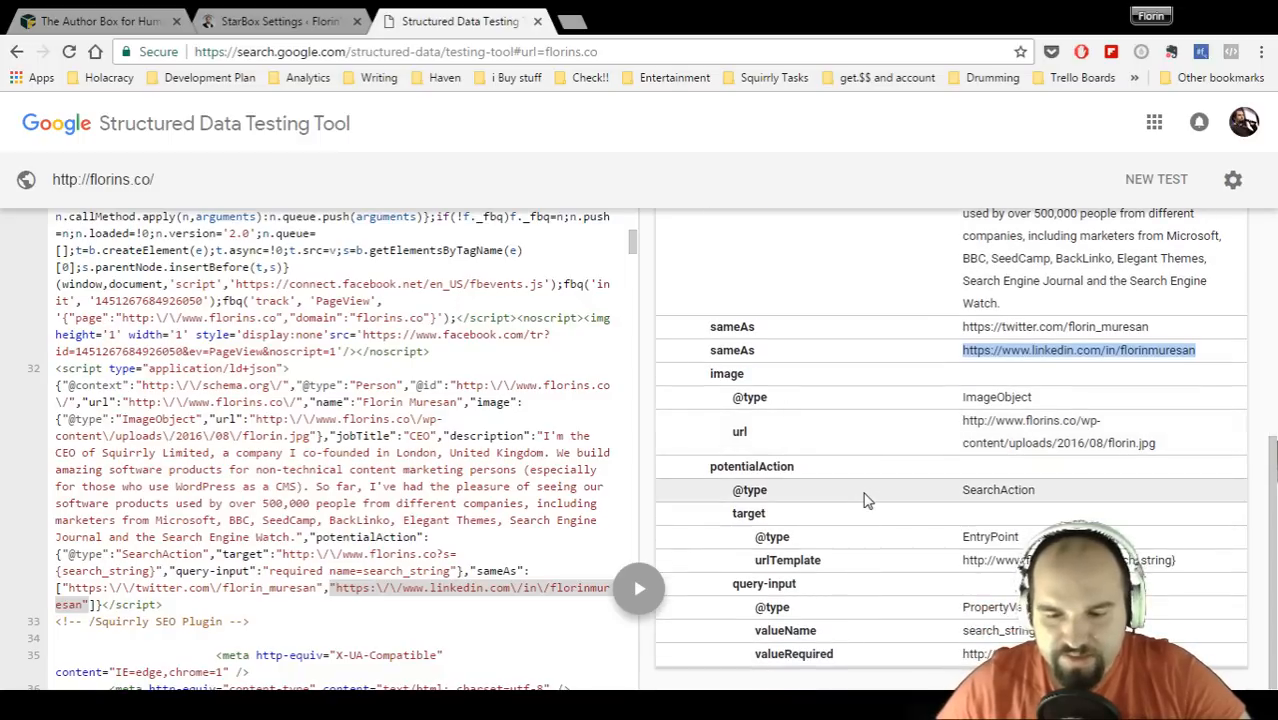
pyautogui.scroll(10, 866, 560)
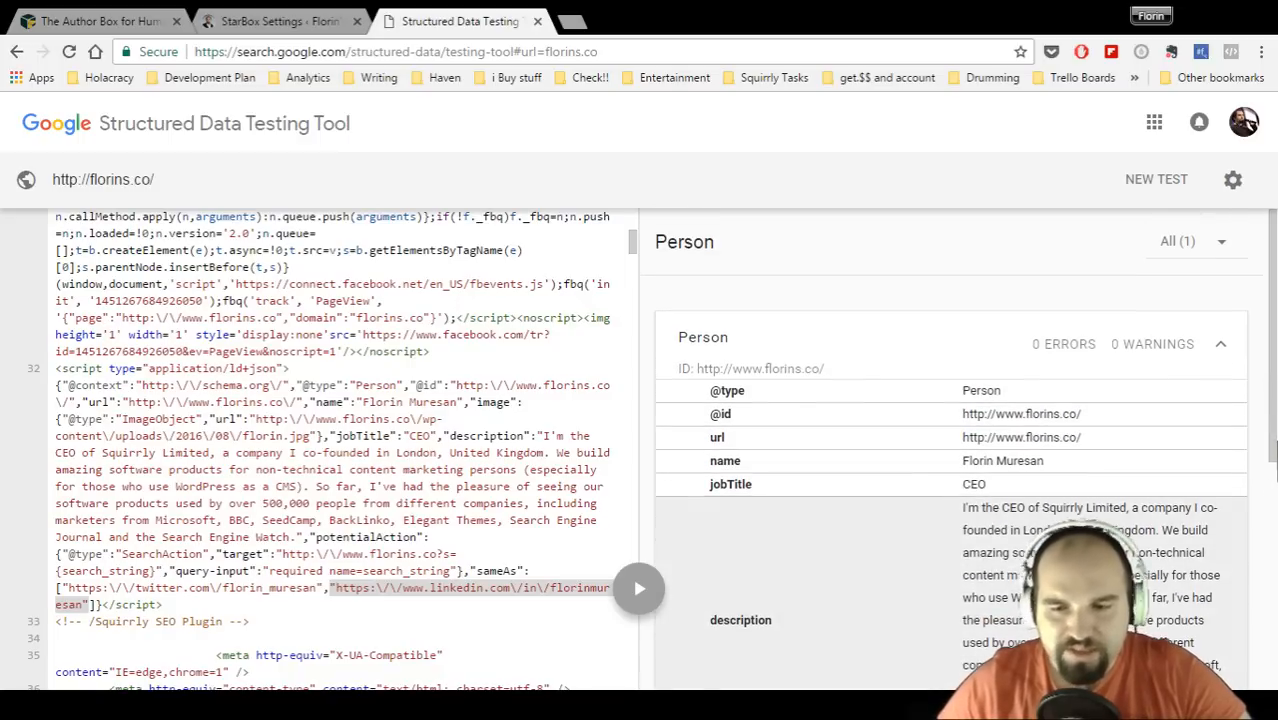
# - Return to the StarBox settings, enable checking for the [starbox] shortcode in the blog and save the settings
pyautogui.click(270, 22)
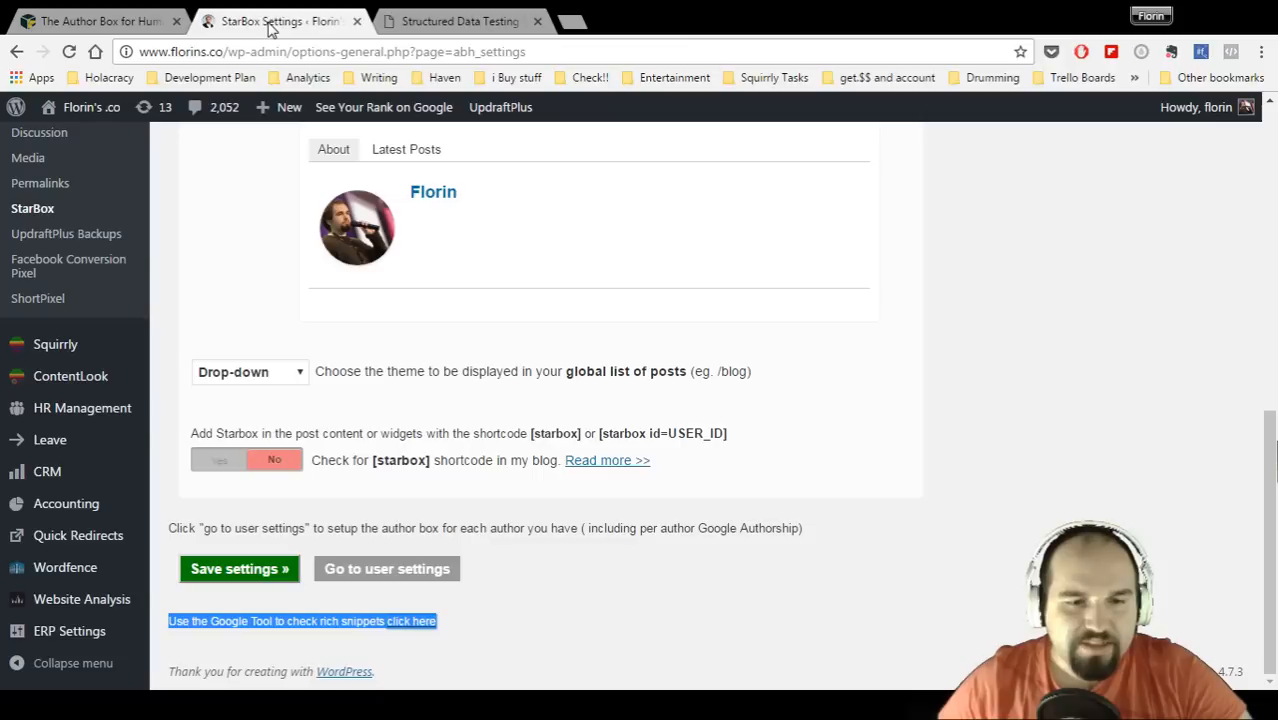
pyautogui.click(455, 370)
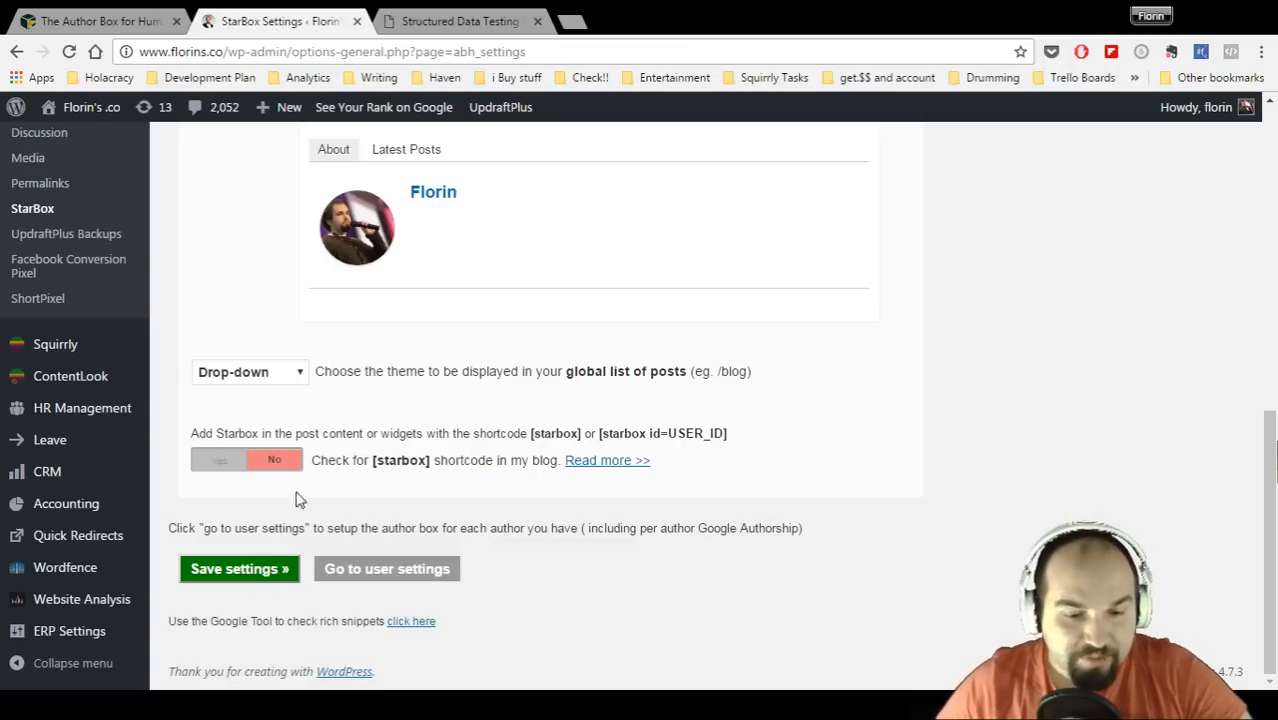
pyautogui.click(211, 466)
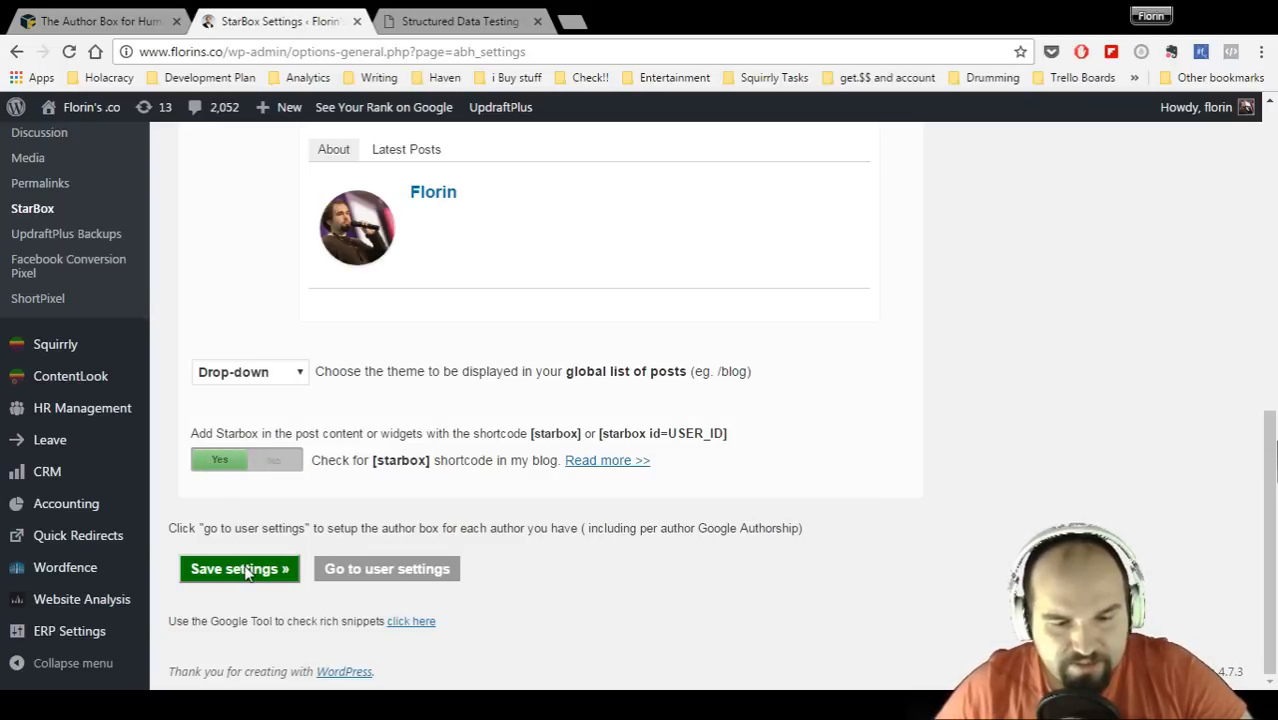
pyautogui.moveTo(370, 462); pyautogui.dragTo(519, 455)
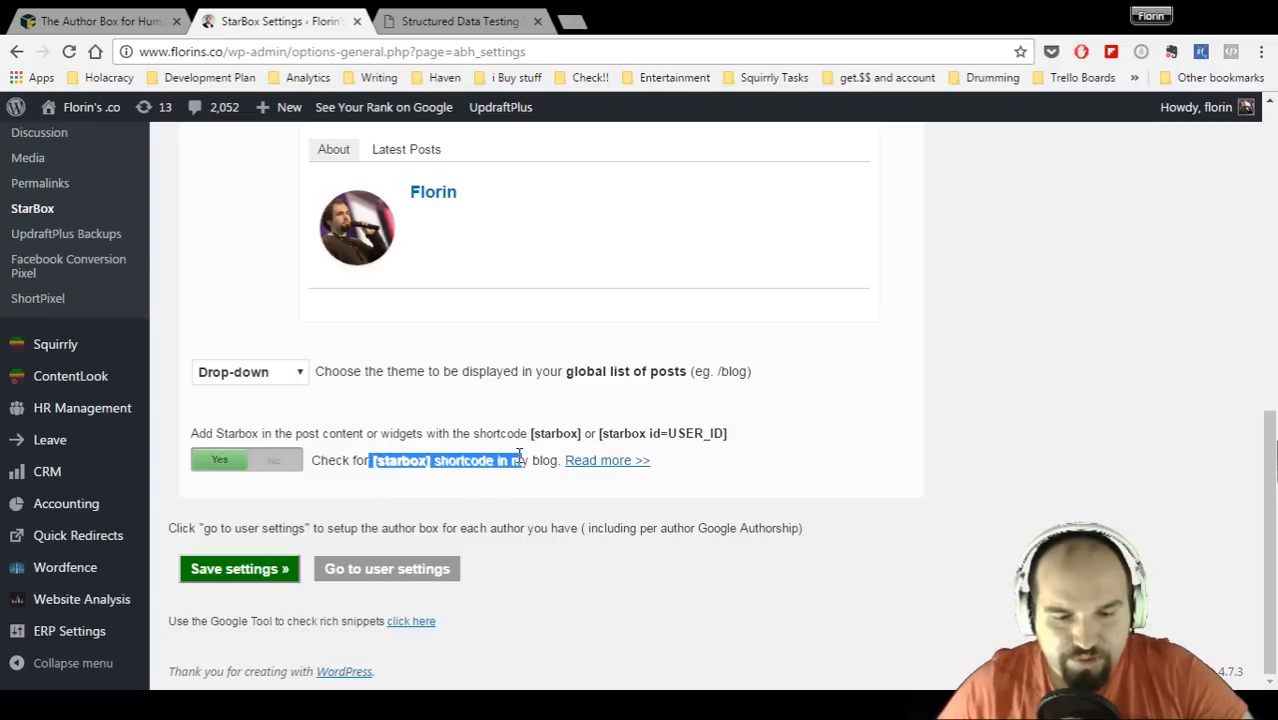
pyautogui.click(494, 525)
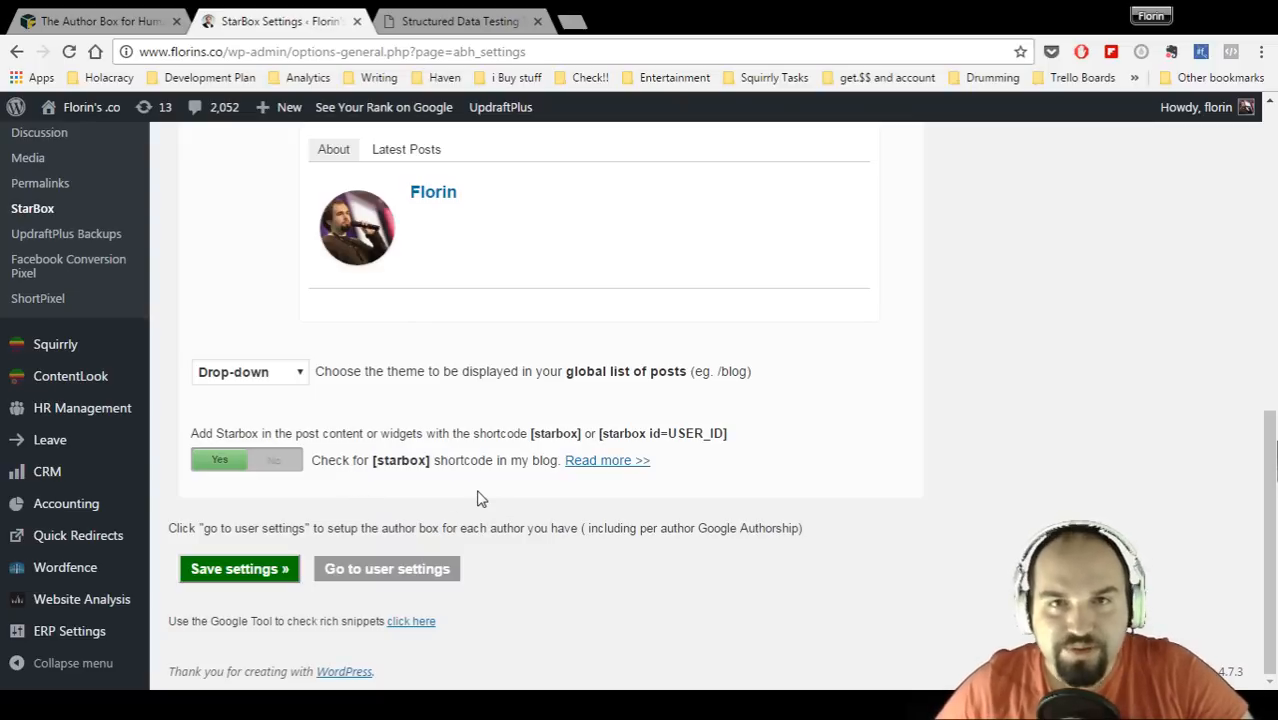
pyautogui.click(265, 583)
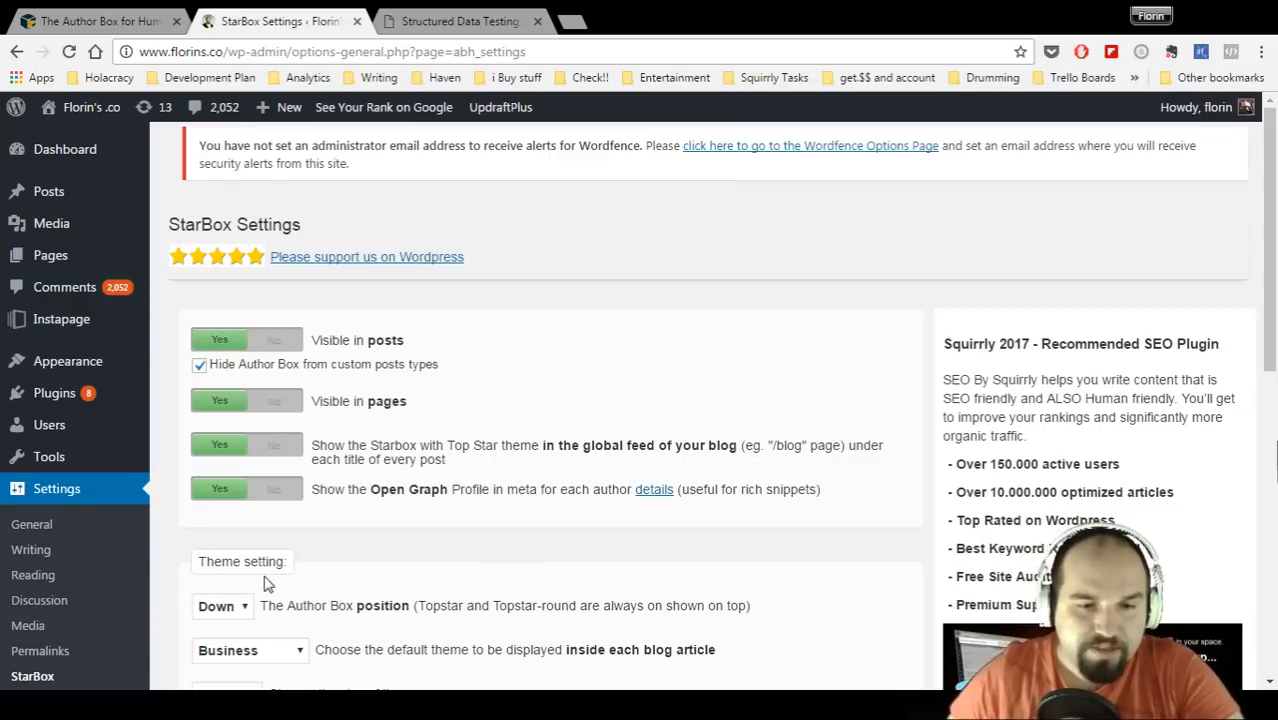
# - Create a new post in a separate browser tab and title it "Hello all worlds from the galaxy"
pyautogui.moveTo(280, 107)
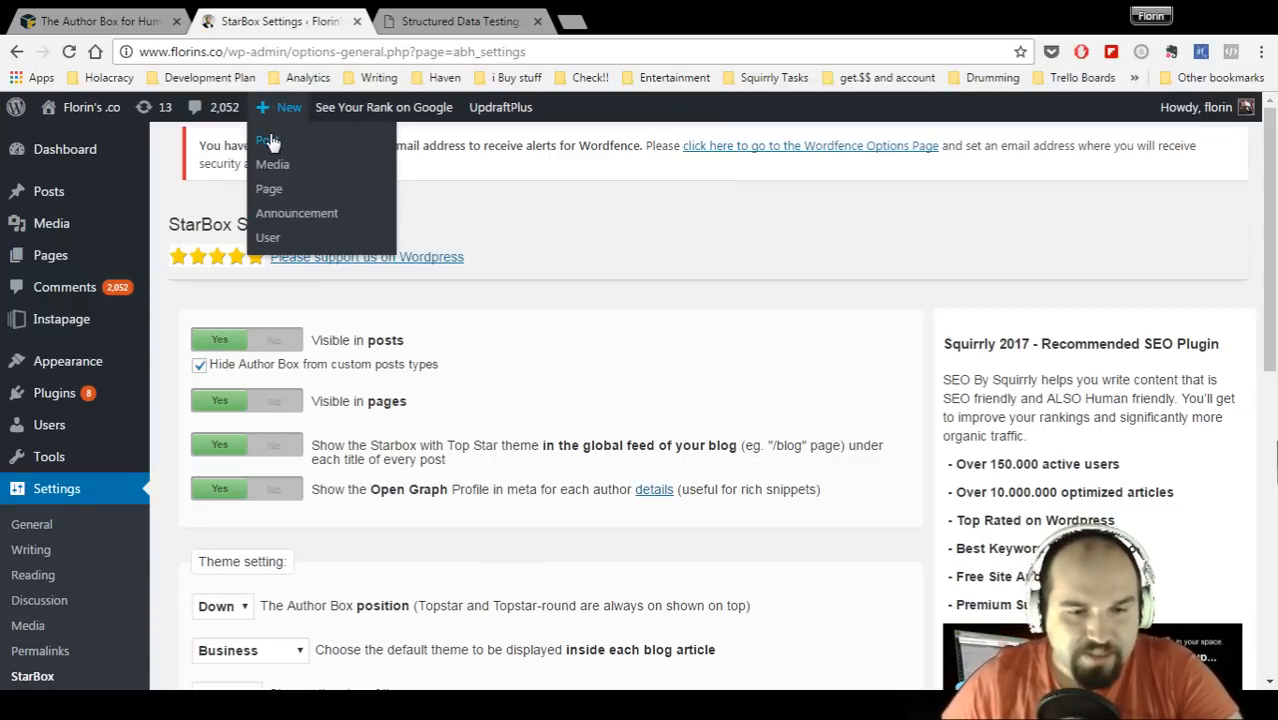
pyautogui.middleClick(272, 142)
pyautogui.click(613, 20)
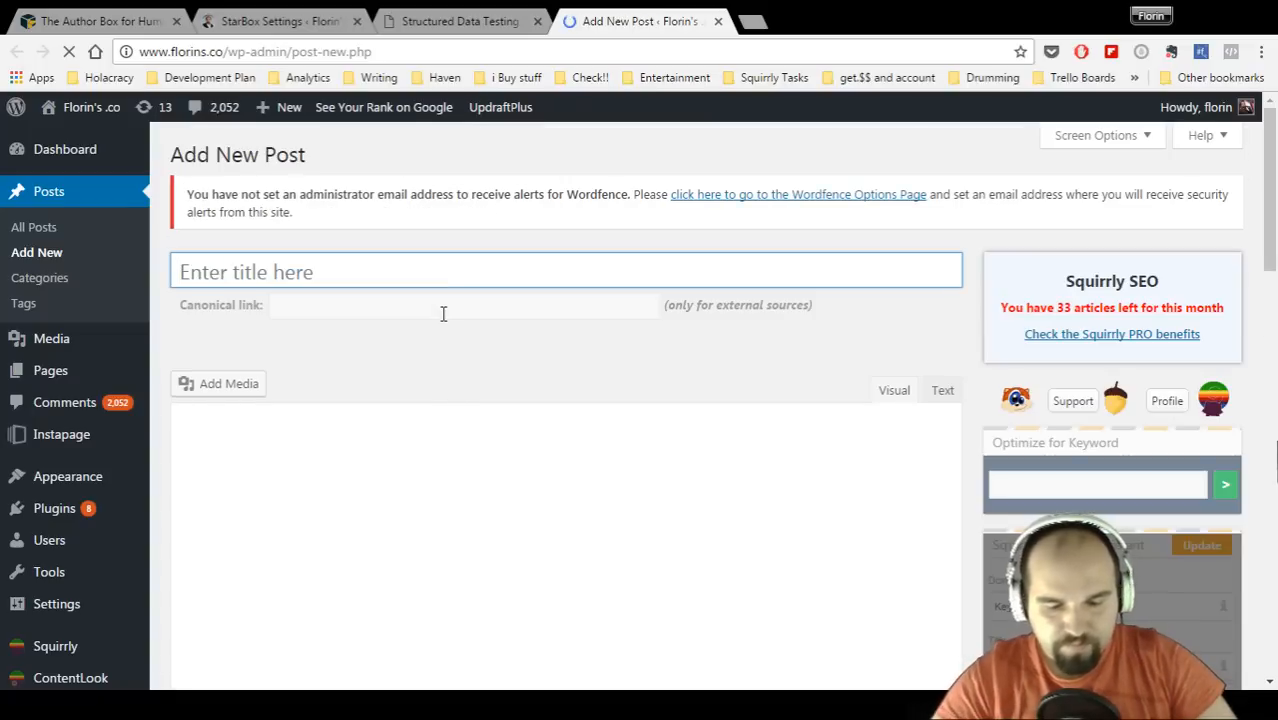
pyautogui.write('Hello all w')
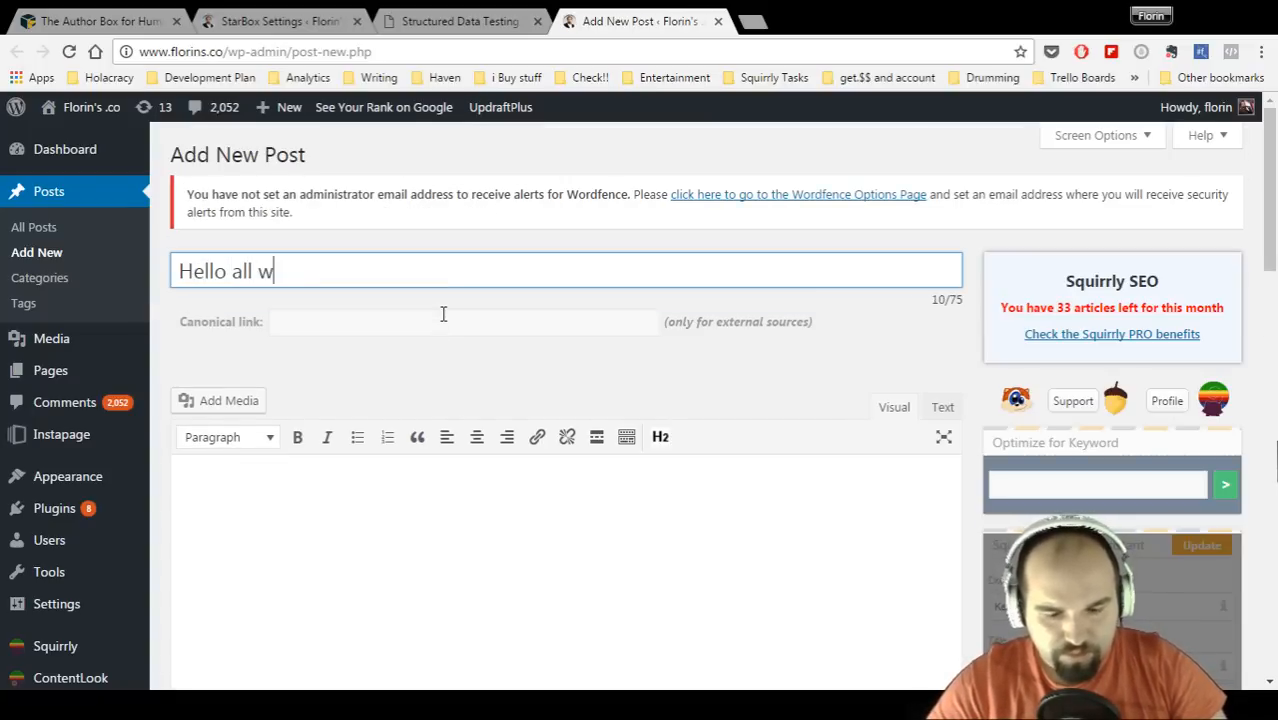
pyautogui.write('orlds from the galaxy')
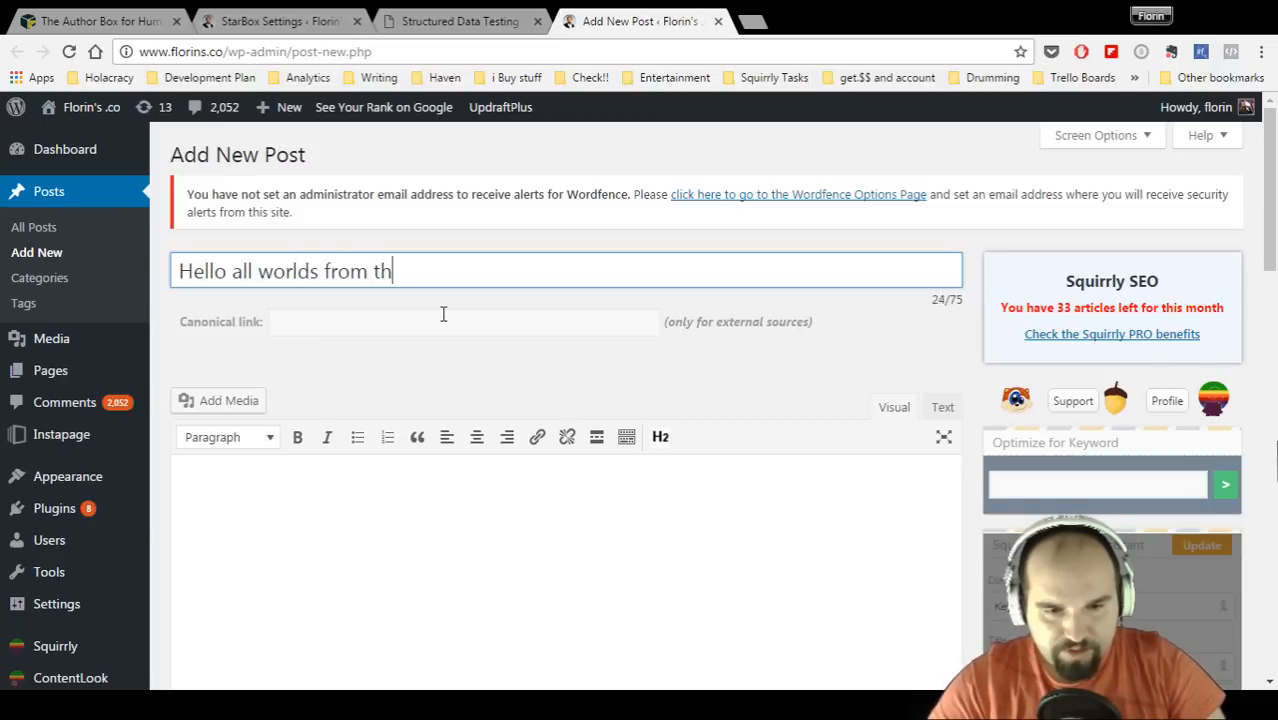
pyautogui.press('Tab')
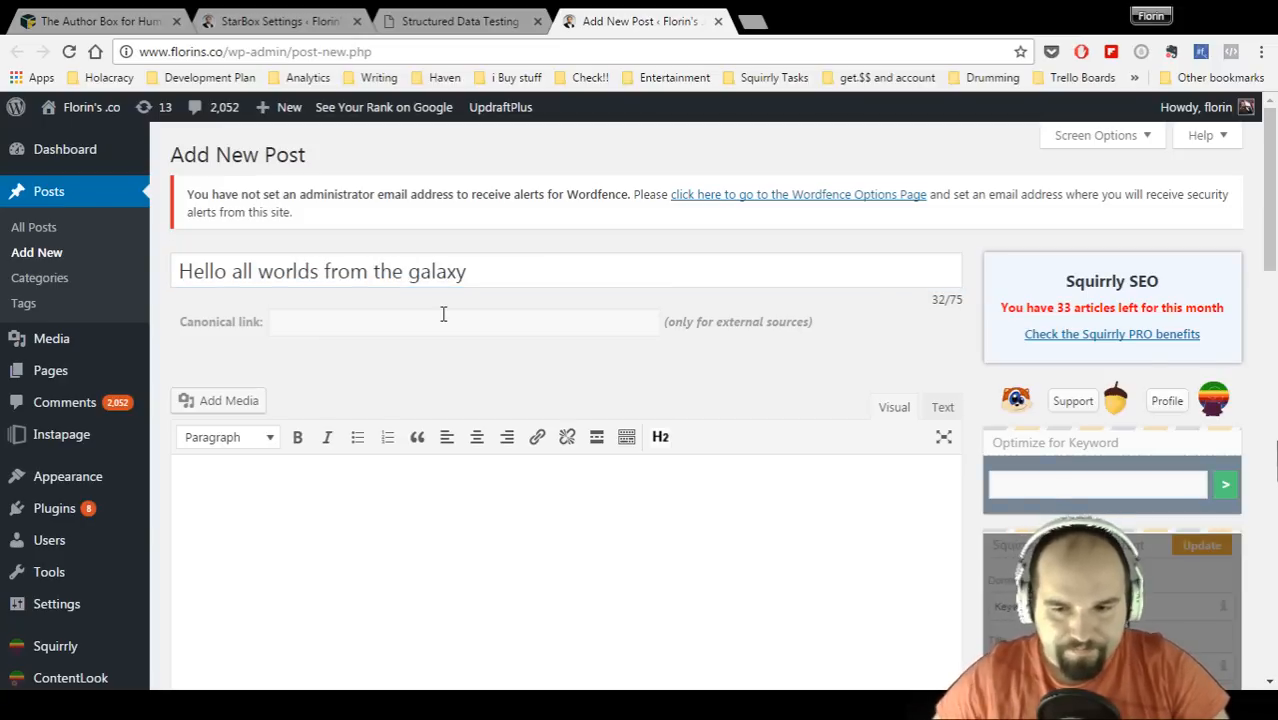
# - Write the post's opening line: "Hello this is an alien guy youtubing and typing at the same time."
pyautogui.scroll(-5, 462, 310)
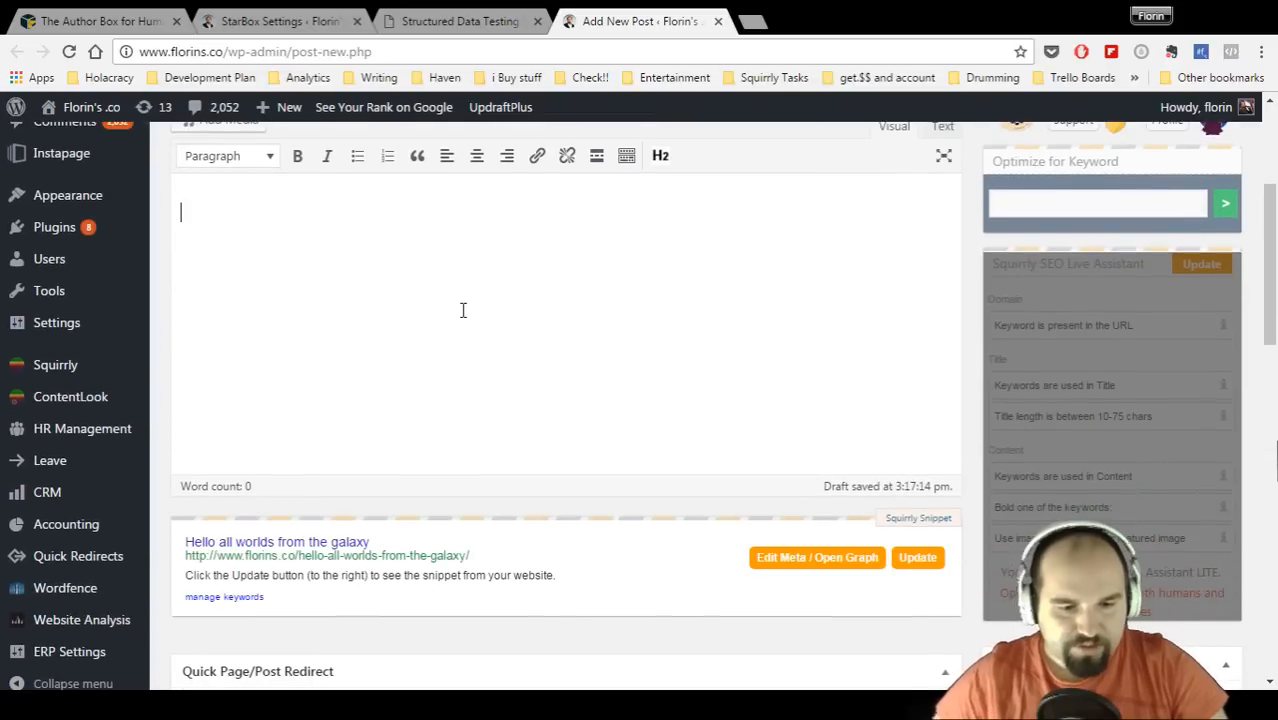
pyautogui.write('Hello this is an alike')
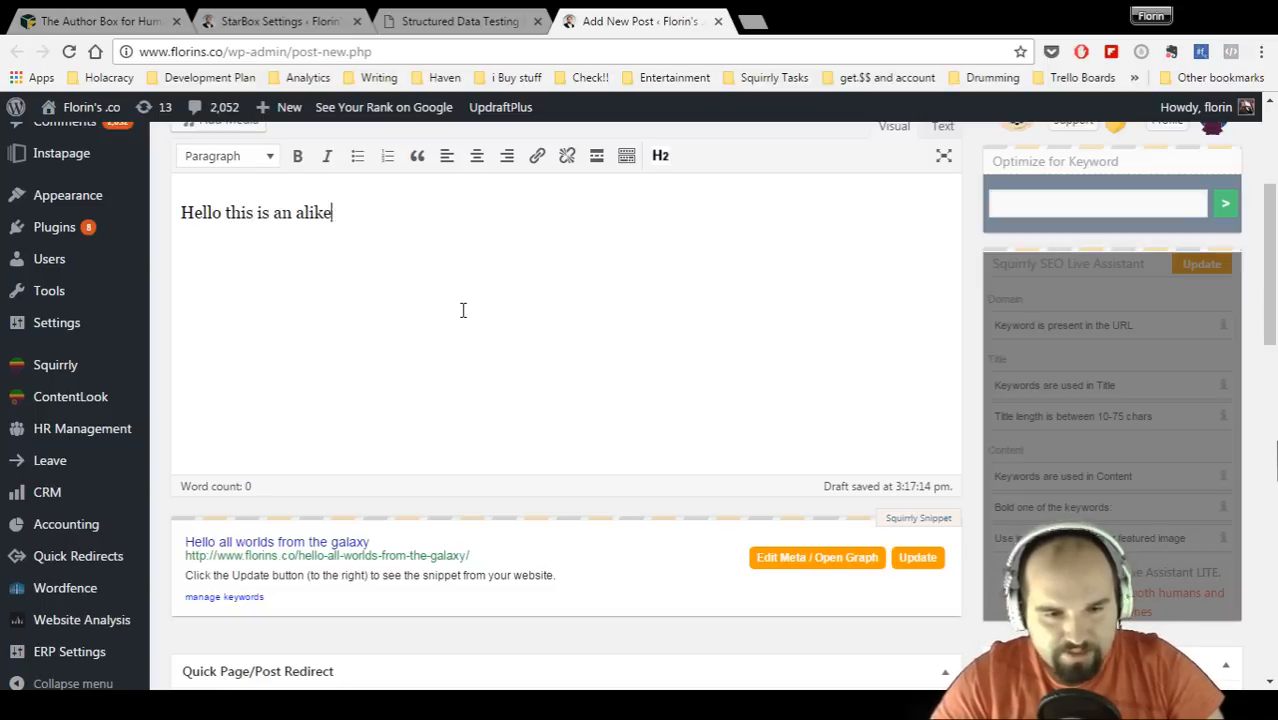
pyautogui.press('BackSpace')
pyautogui.press('BackSpace')
pyautogui.write('en guy')
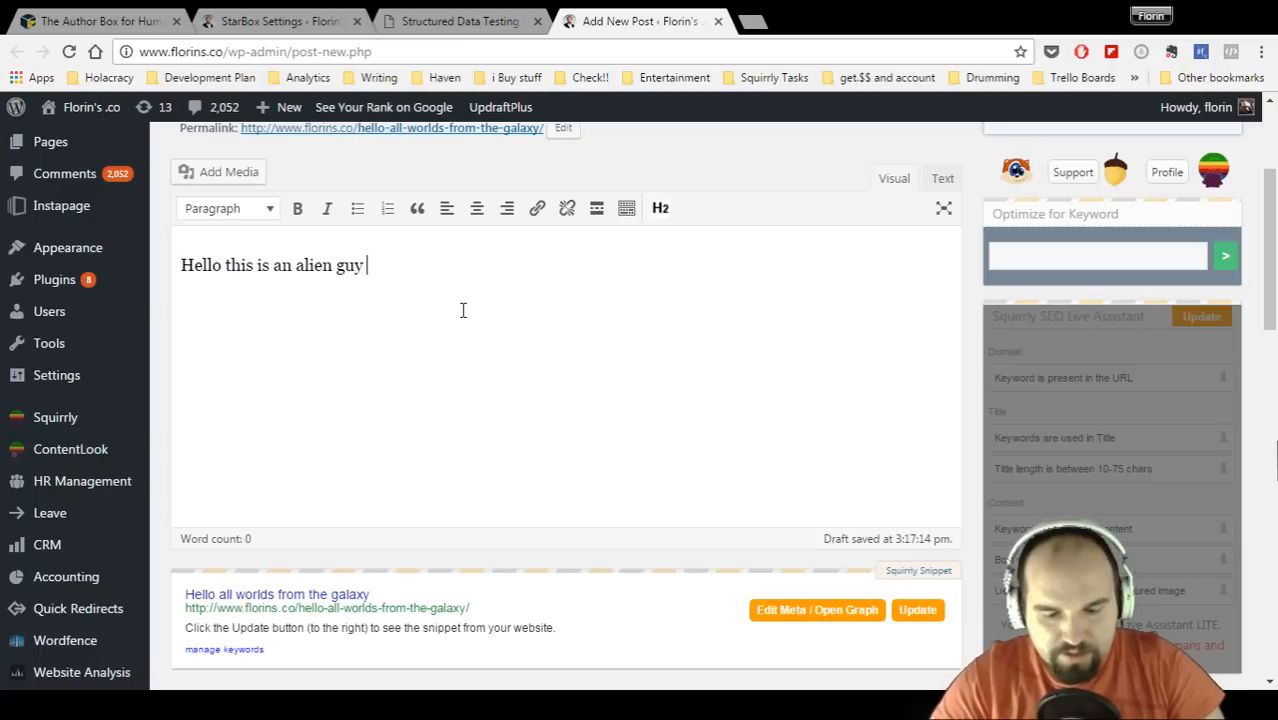
pyautogui.write(' youtubing and ')
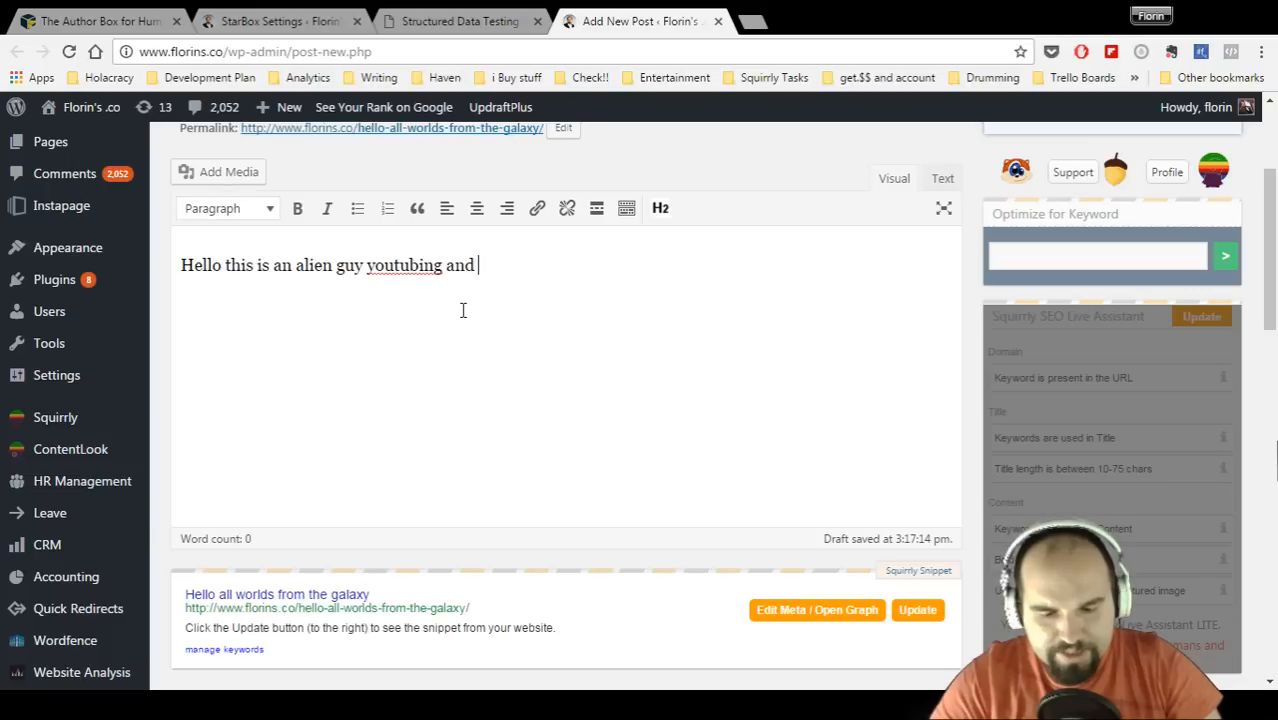
pyautogui.write('typing at the ')
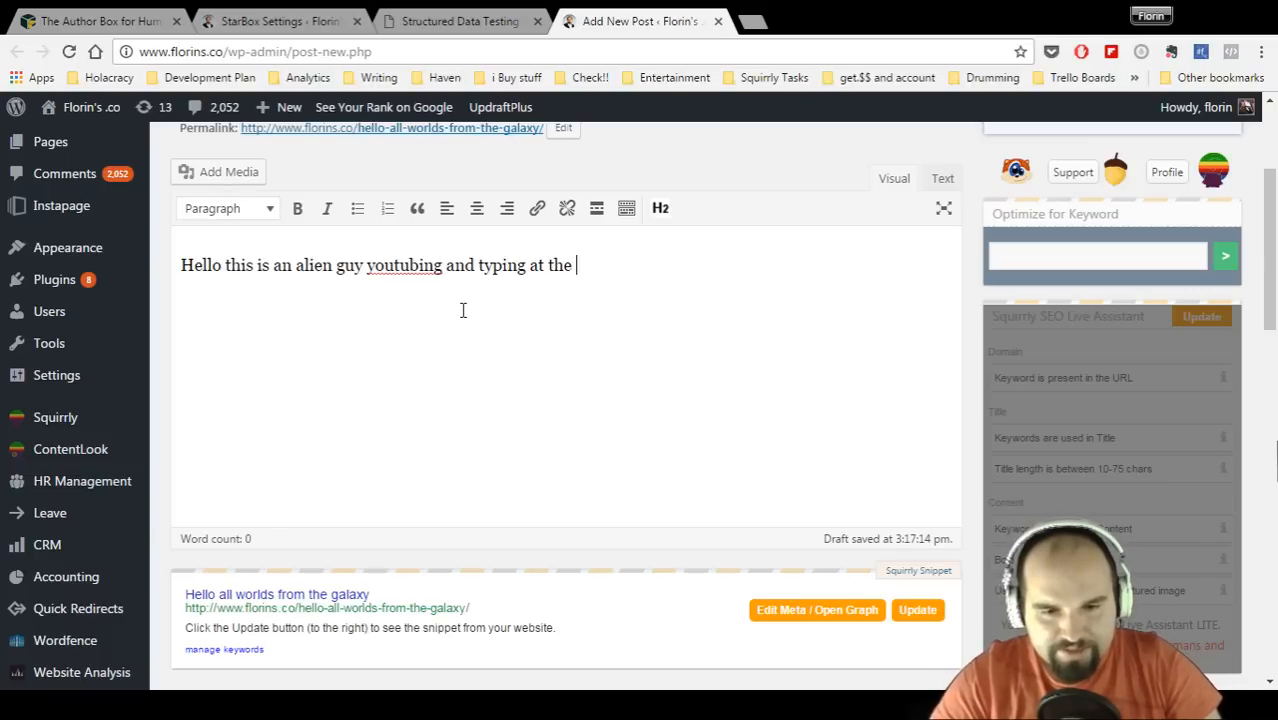
pyautogui.write('same time.')
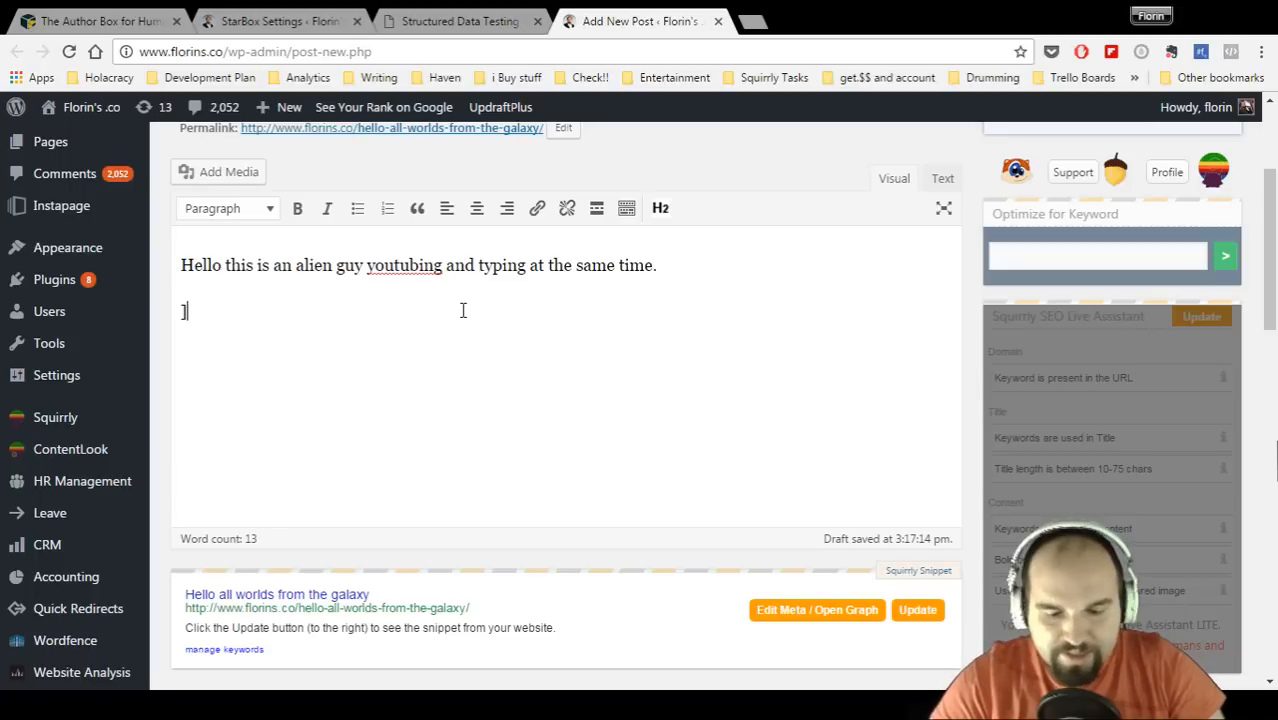
# - Add the [starbox] shortcode as its own paragraph, followed by the paragraph "I eat alien food for breakfast."
pyautogui.write(' [s')
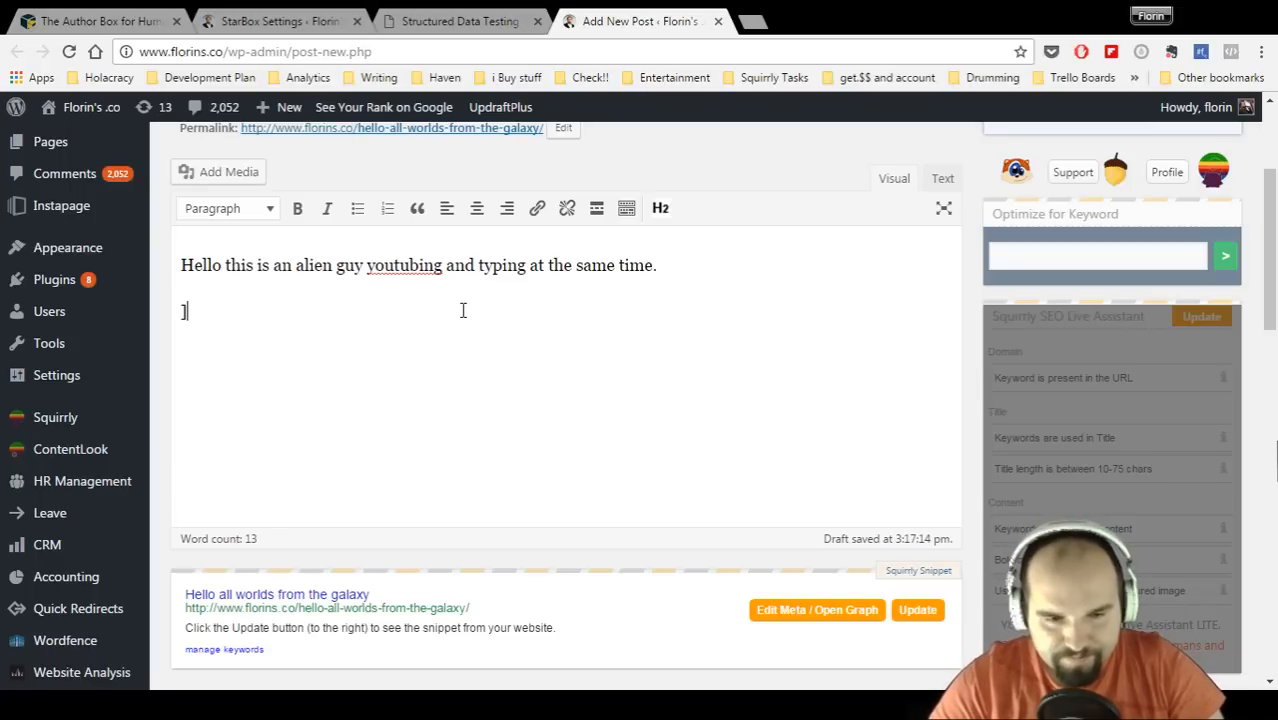
pyautogui.write('tarbox]')
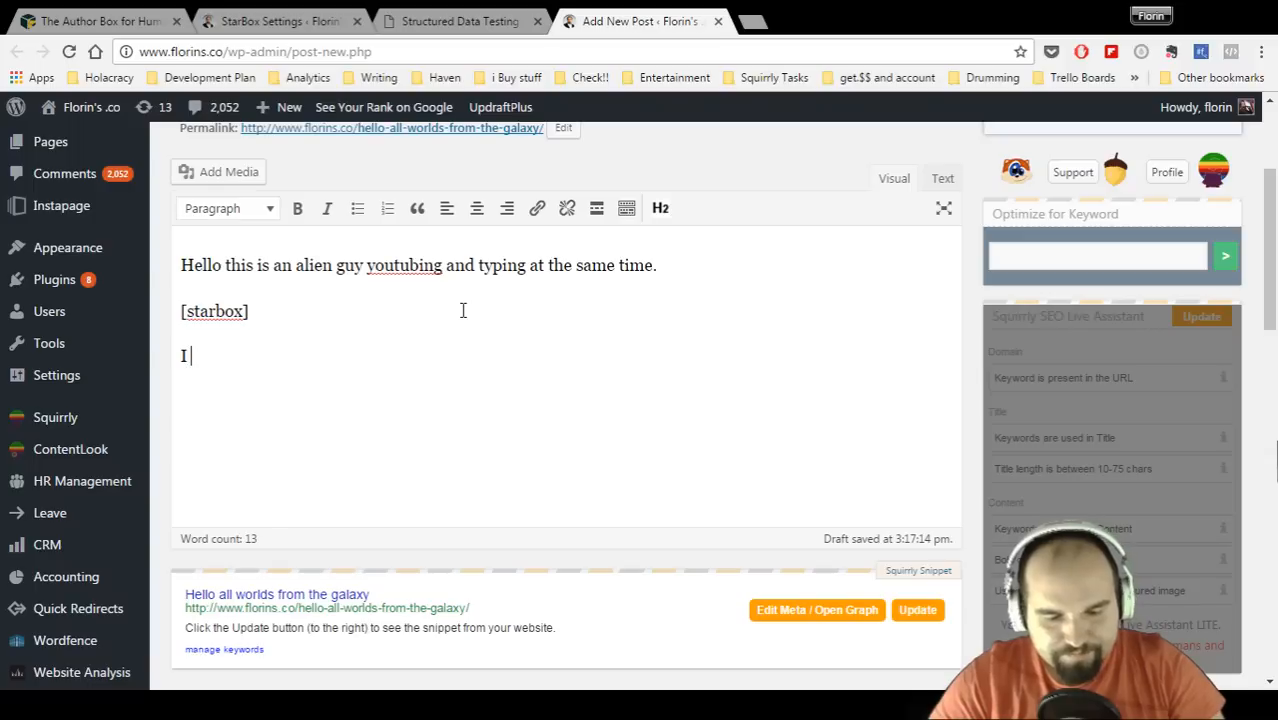
pyautogui.write('alien food for breakfast. ')
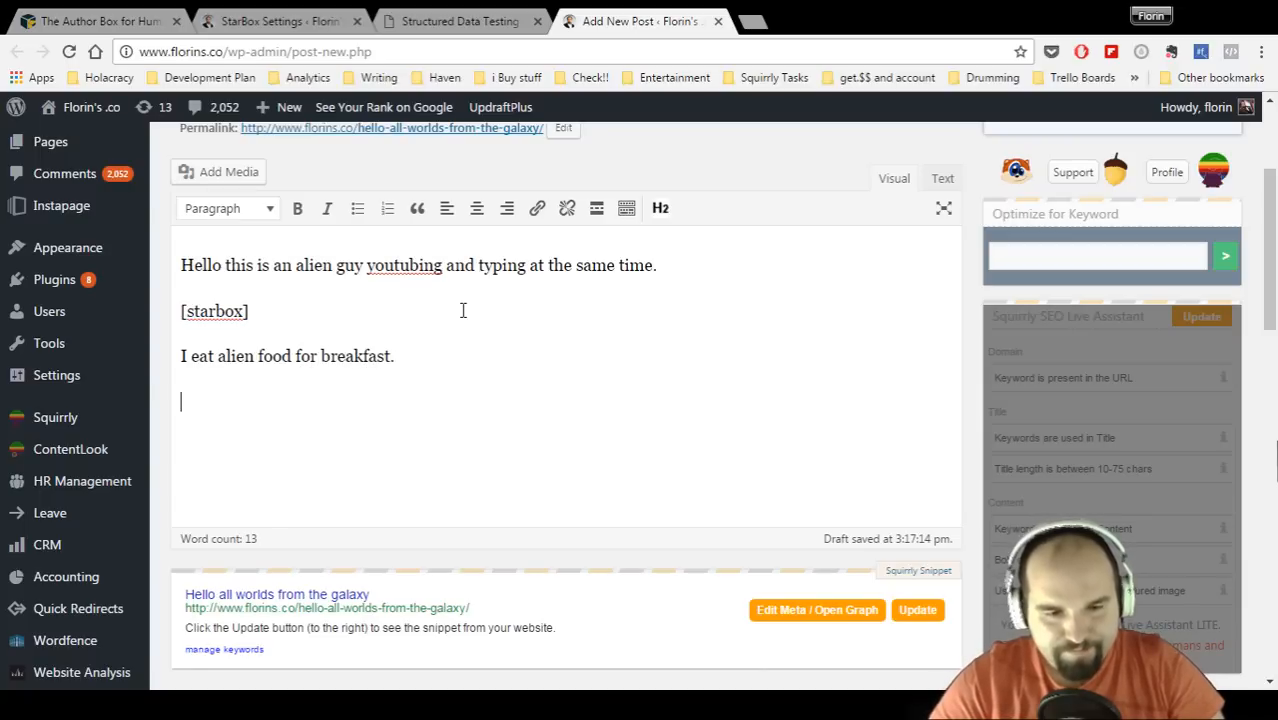
# - Continue the post body with separate paragraphs "I love stuff", "I play OverWatch" and four paragraphs reading "etc"
pyautogui.write('I love st')
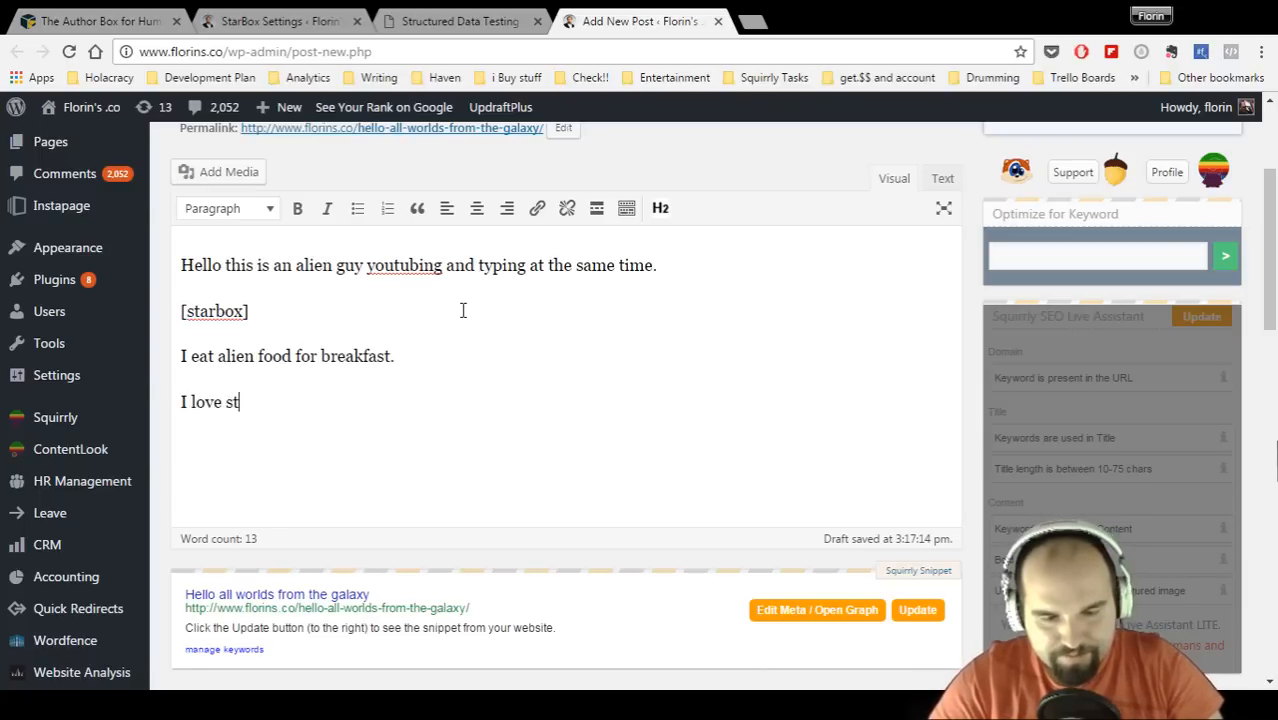
pyautogui.write('uff I play OverWatch')
pyautogui.press('Return')
pyautogui.write('etc')
pyautogui.press('Return')
pyautogui.write('etc')
pyautogui.press('Return')
pyautogui.write('etc')
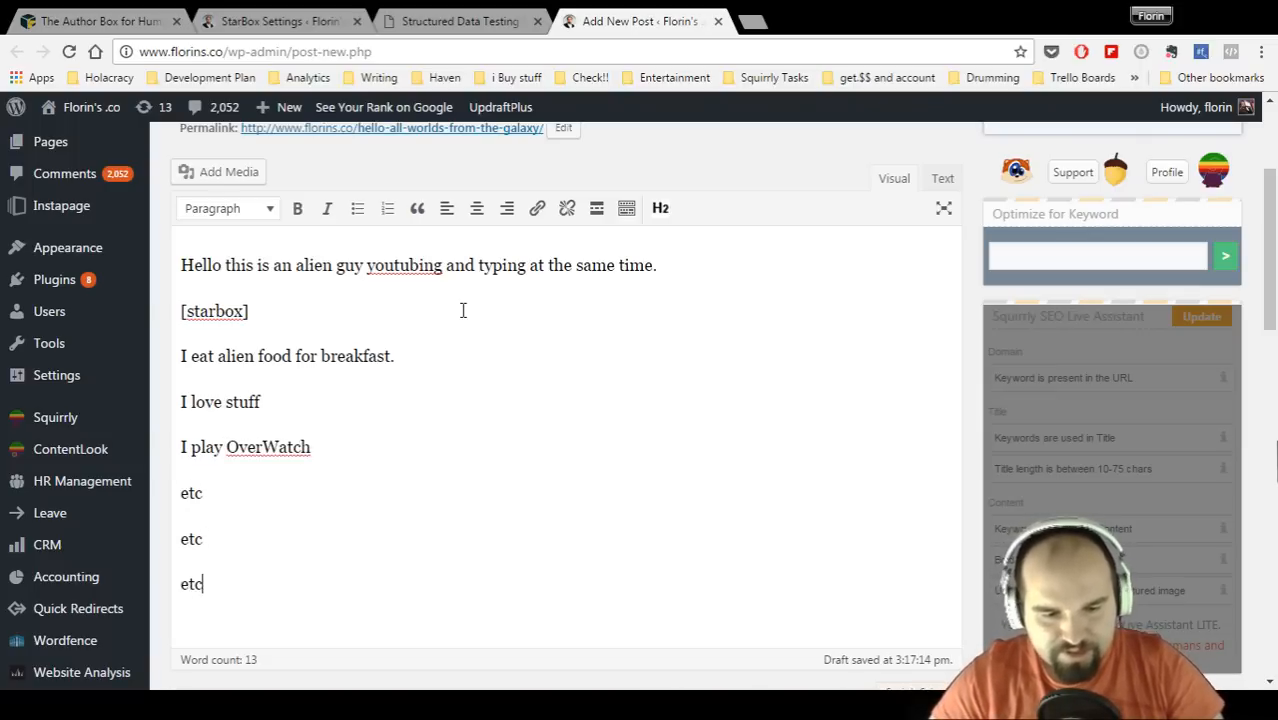
pyautogui.press('Return')
pyautogui.write('etc')
pyautogui.press('Return')
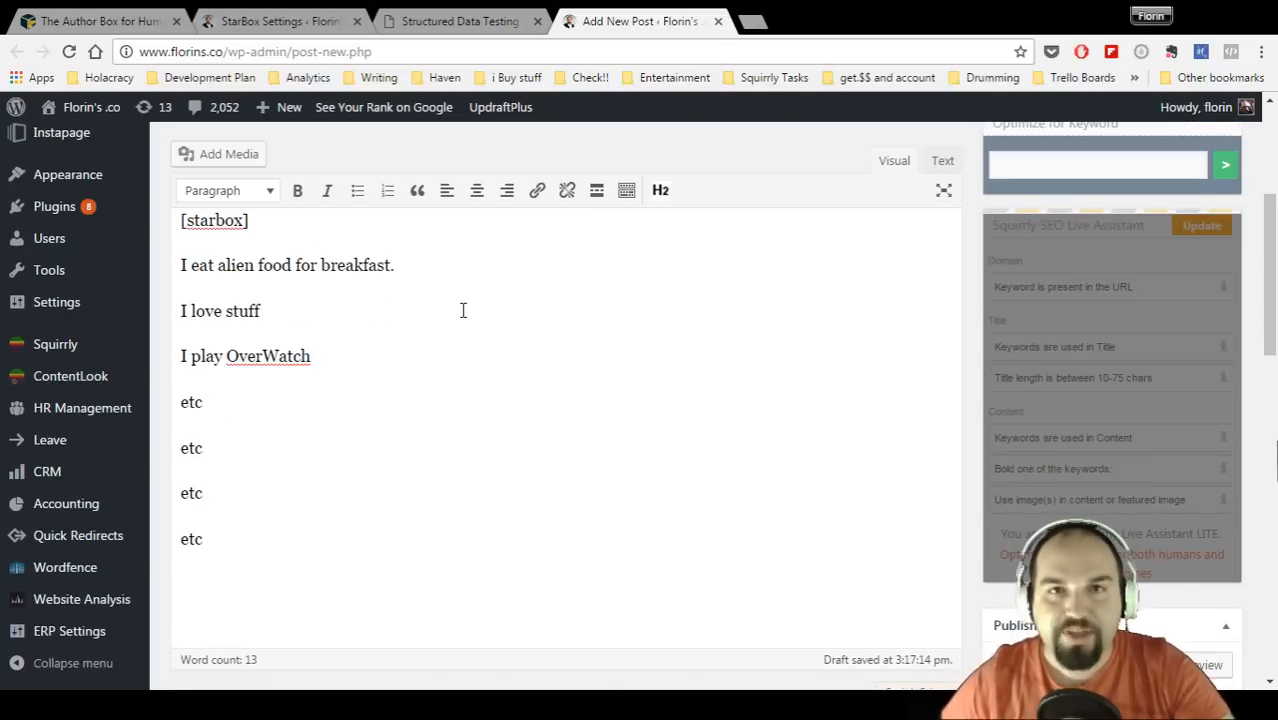
# - Publish the post "Hello all worlds from the galaxy" and open the published version in a separate browser tab
pyautogui.scroll(-3, 570, 305)
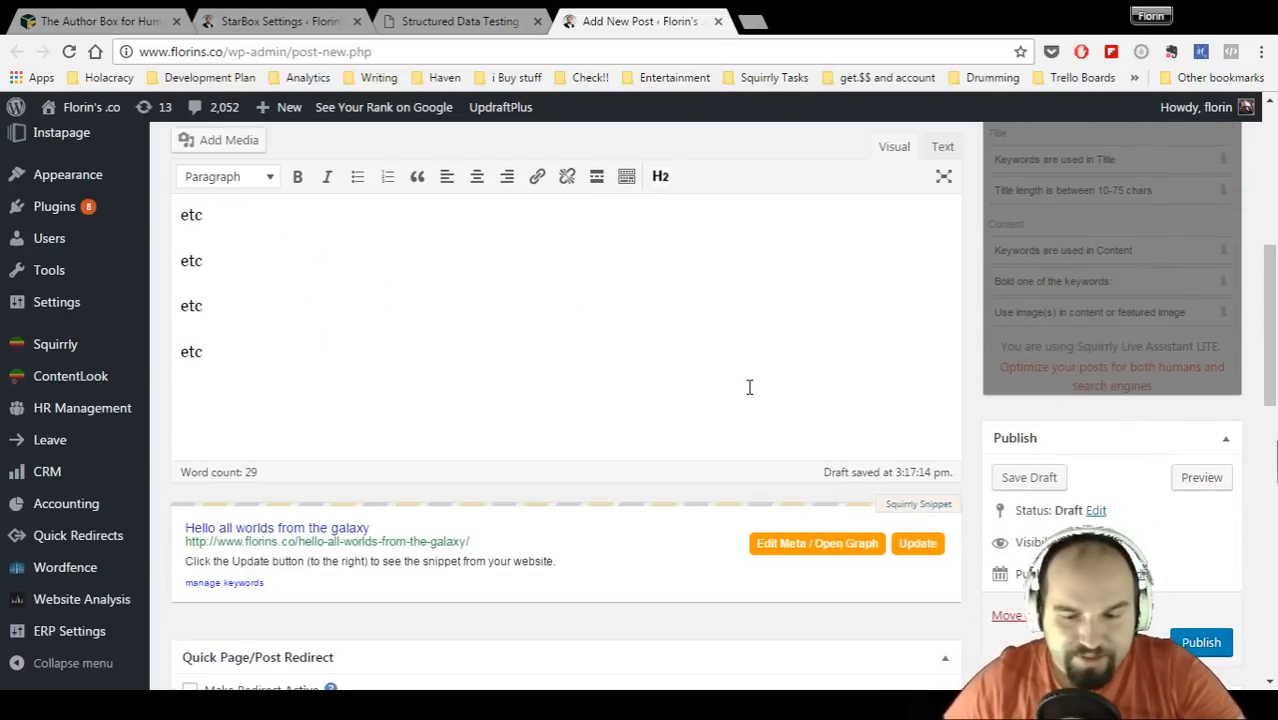
pyautogui.click(1203, 550)
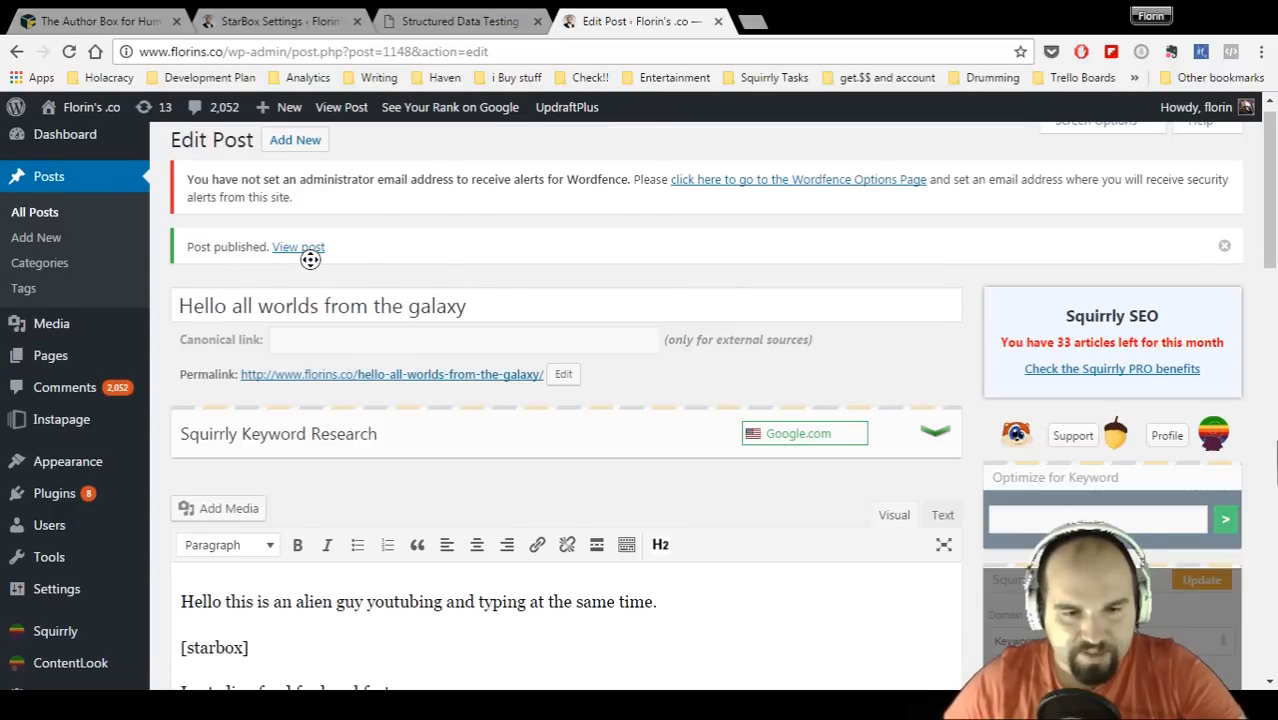
pyautogui.middleClick(306, 248)
pyautogui.click(820, 21)
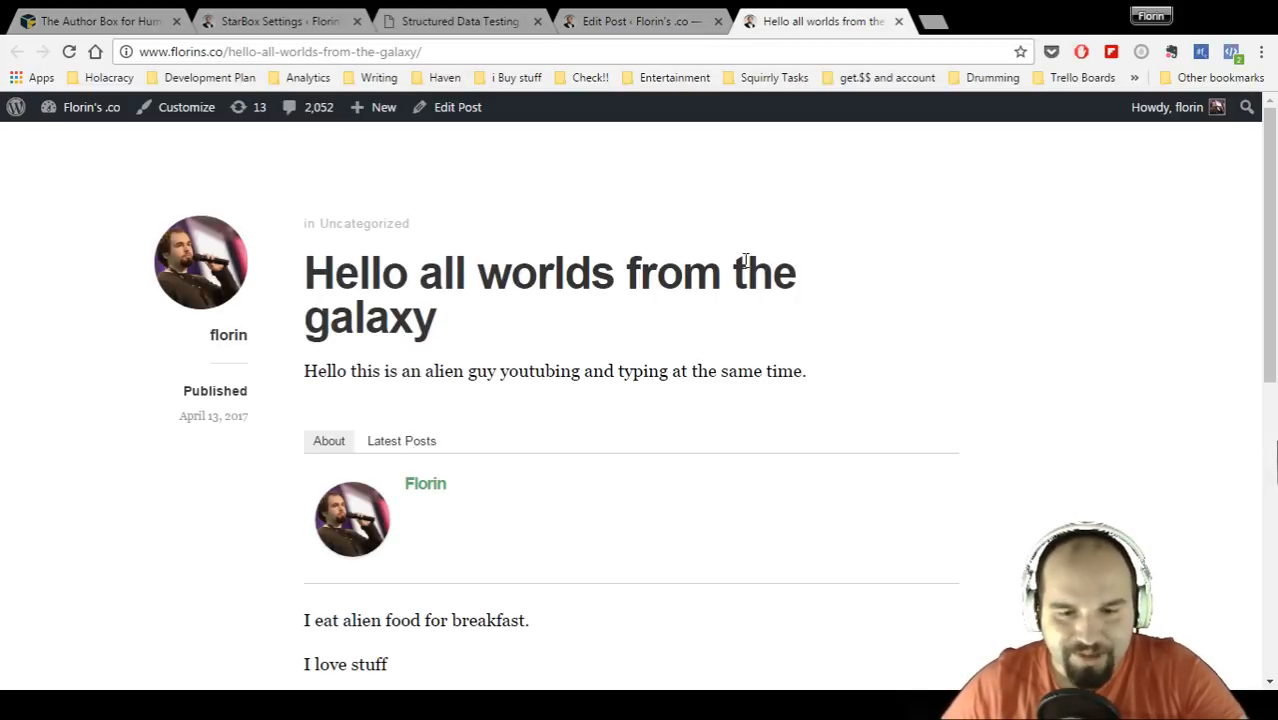
# - Check the author box embedded in the published post, viewing its Latest Posts section and returning to About
pyautogui.scroll(-2, 706, 280)
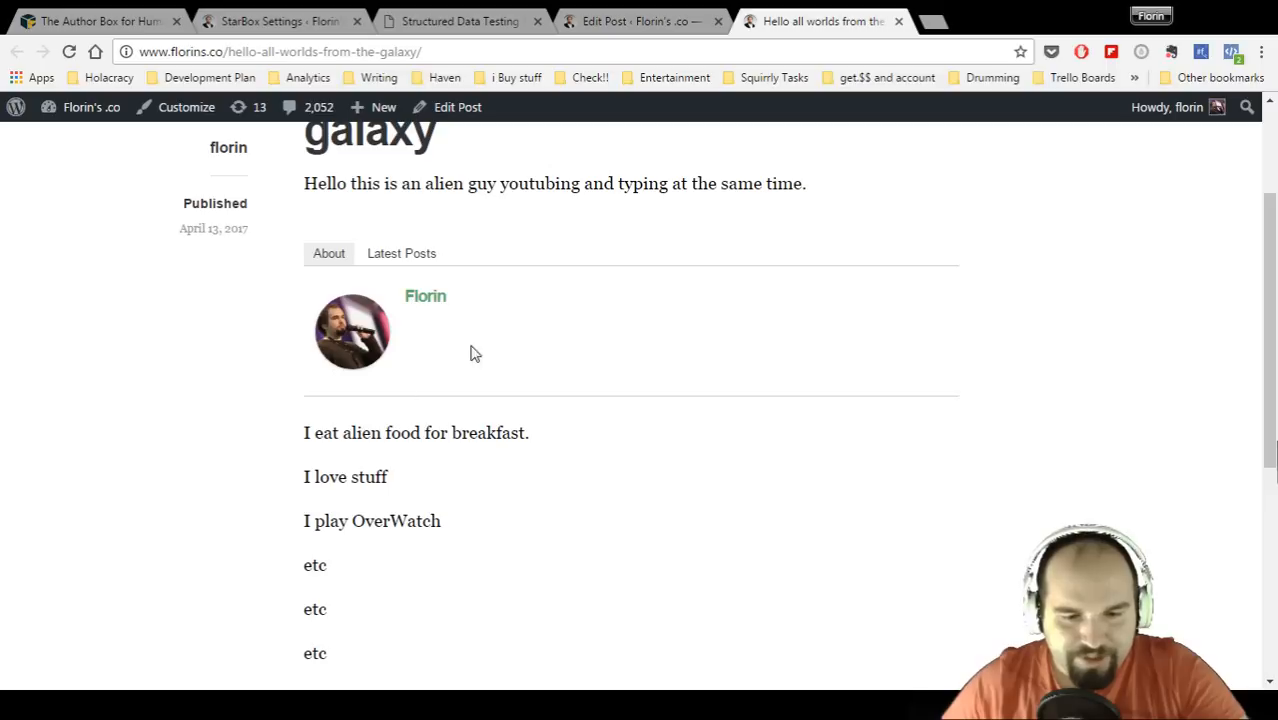
pyautogui.click(401, 257)
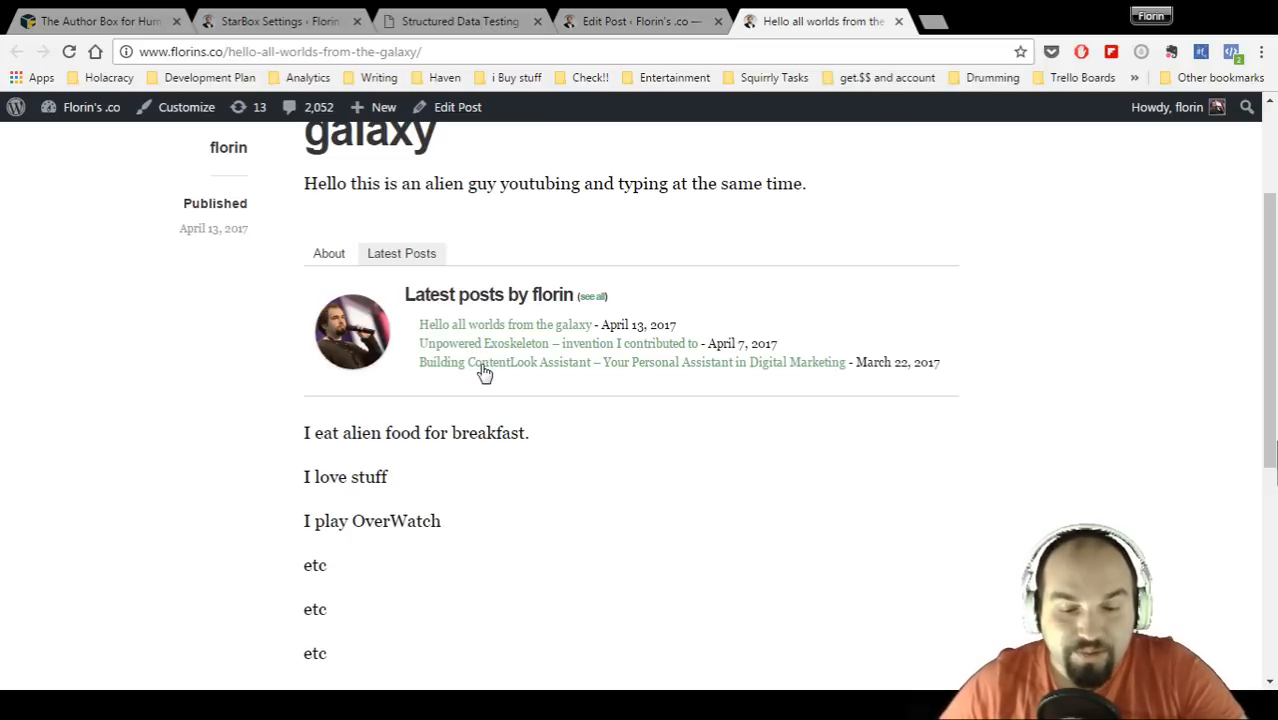
pyautogui.scroll(-1, 510, 371)
pyautogui.scroll(-1, 510, 371)
pyautogui.scroll(1, 510, 371)
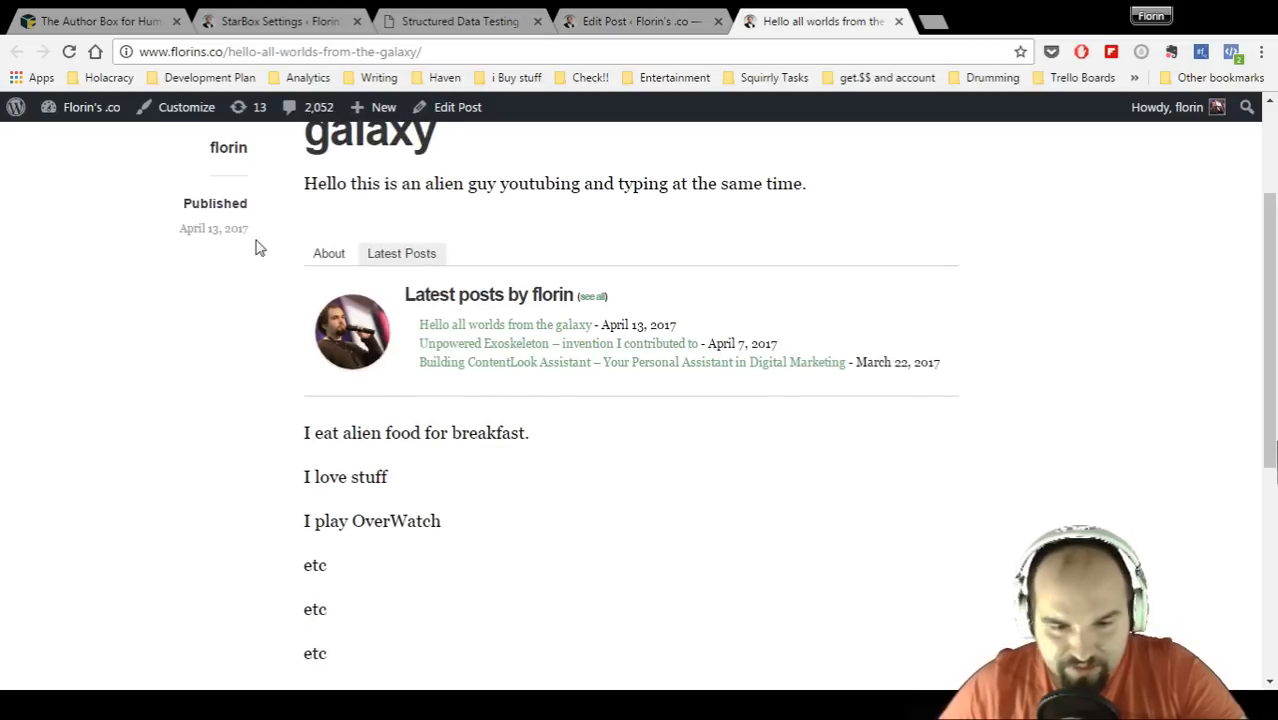
pyautogui.click(325, 257)
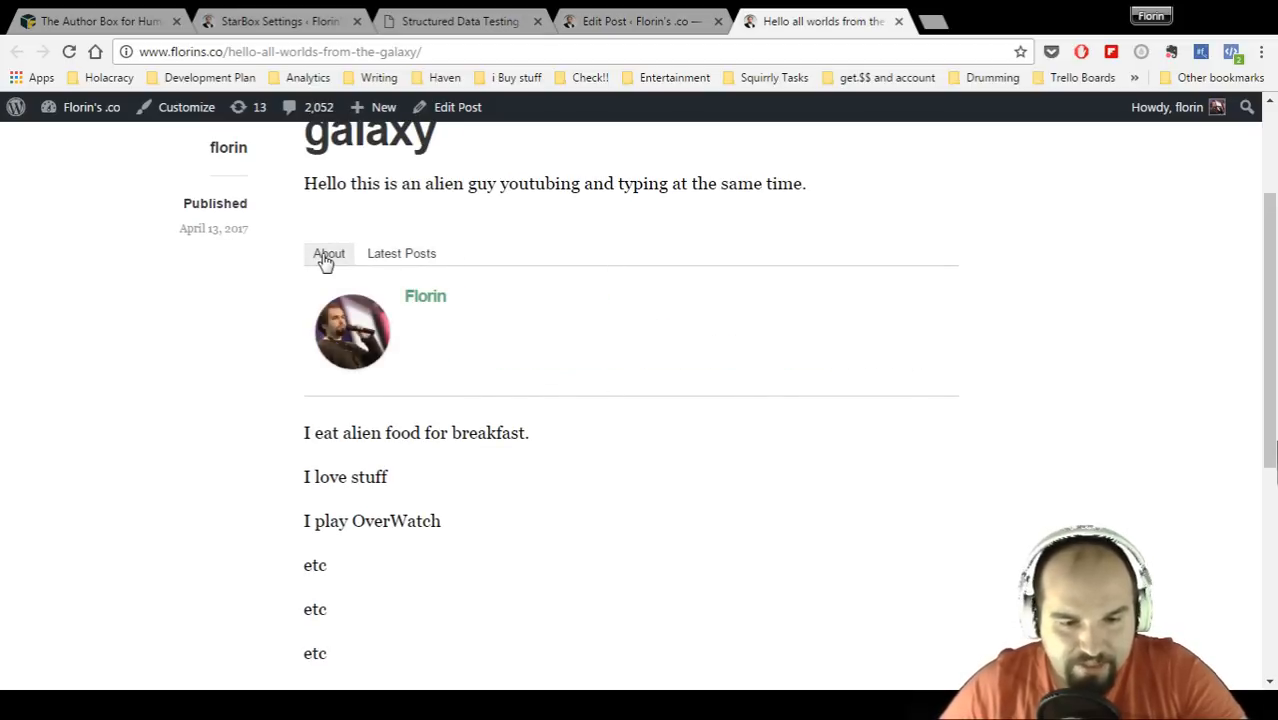
pyautogui.scroll(-1, 349, 343)
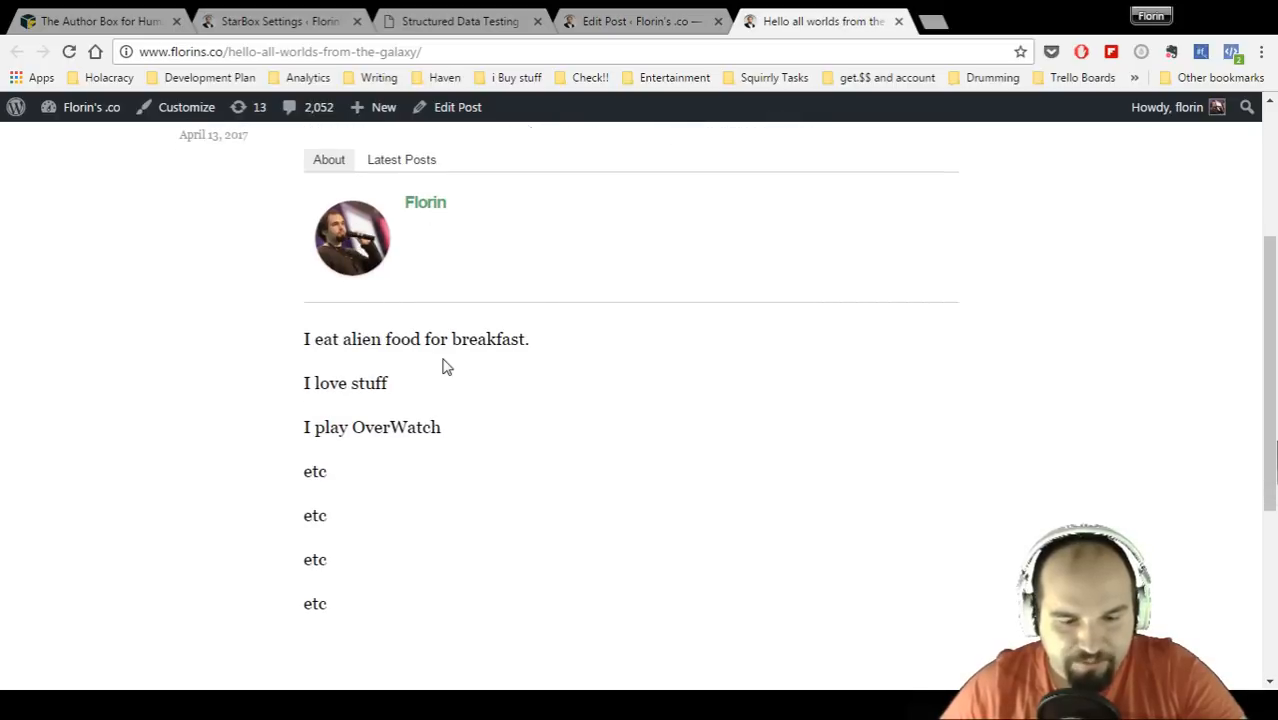
pyautogui.scroll(1, 442, 364)
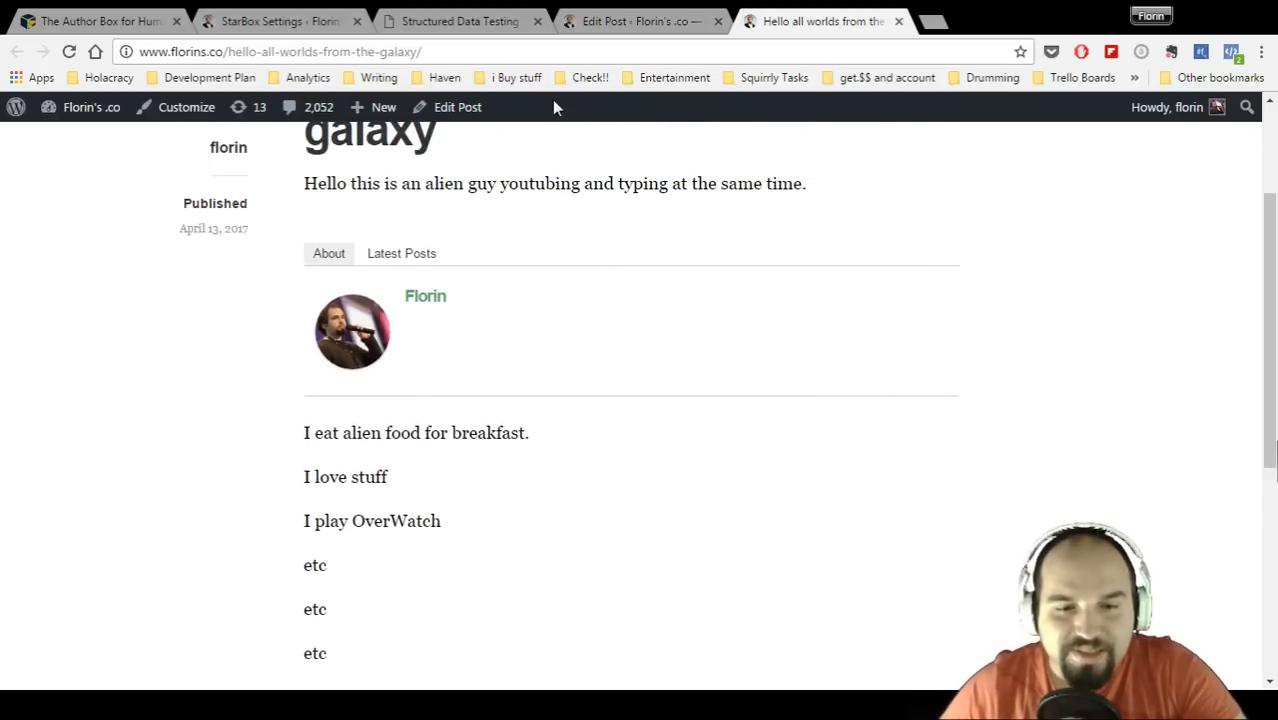
# - Review the StarBox theme and shortcode settings and compare them with the author box in the published post
pyautogui.click(297, 22)
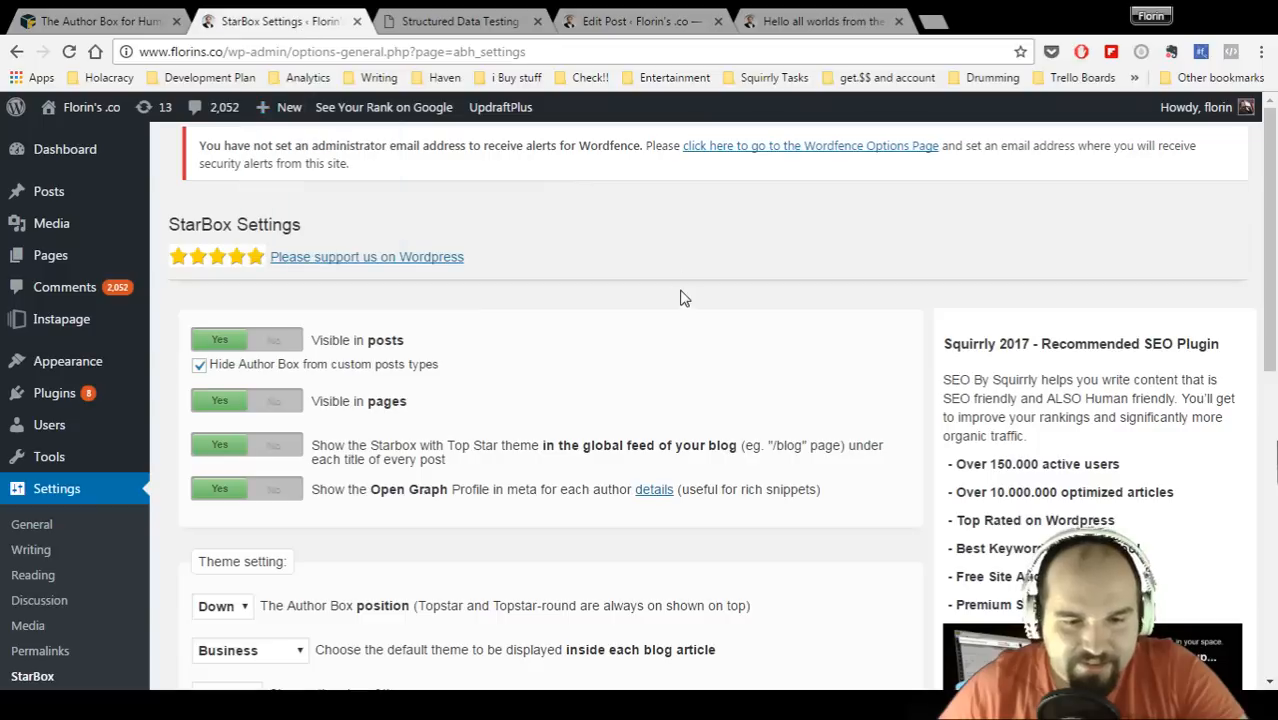
pyautogui.scroll(-6, 556, 337)
pyautogui.scroll(2, 556, 337)
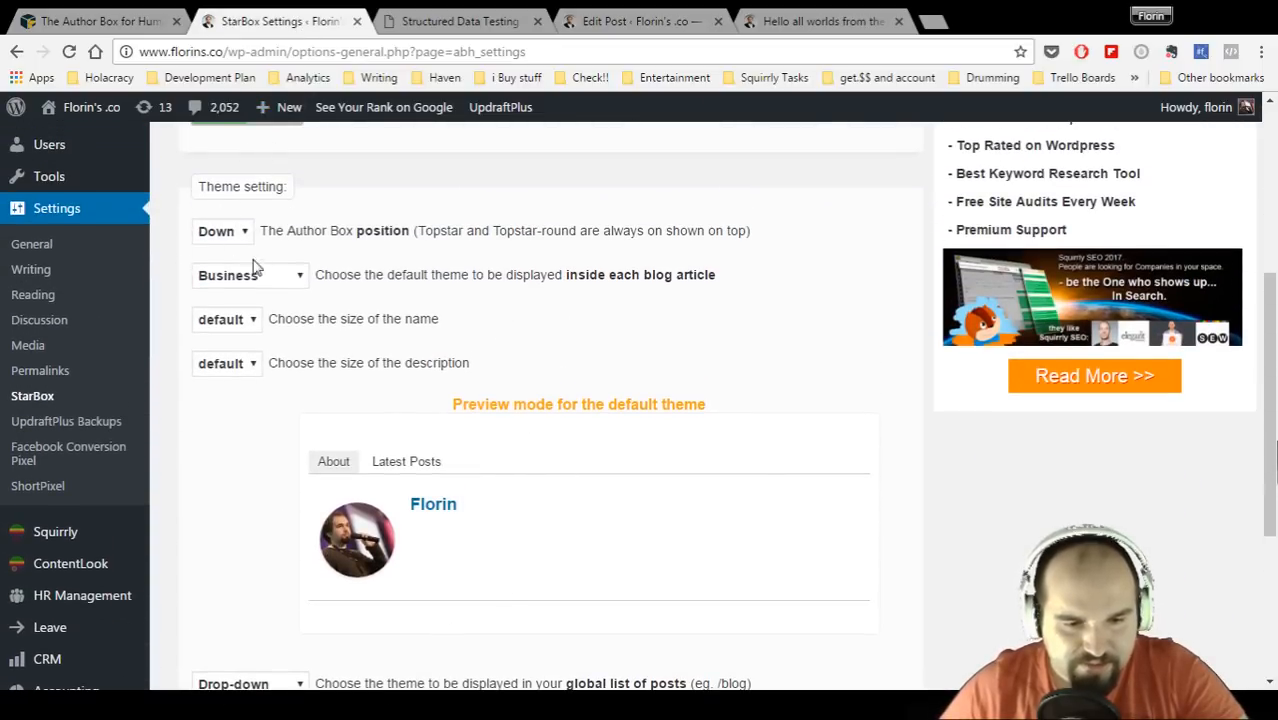
pyautogui.scroll(-3, 290, 440)
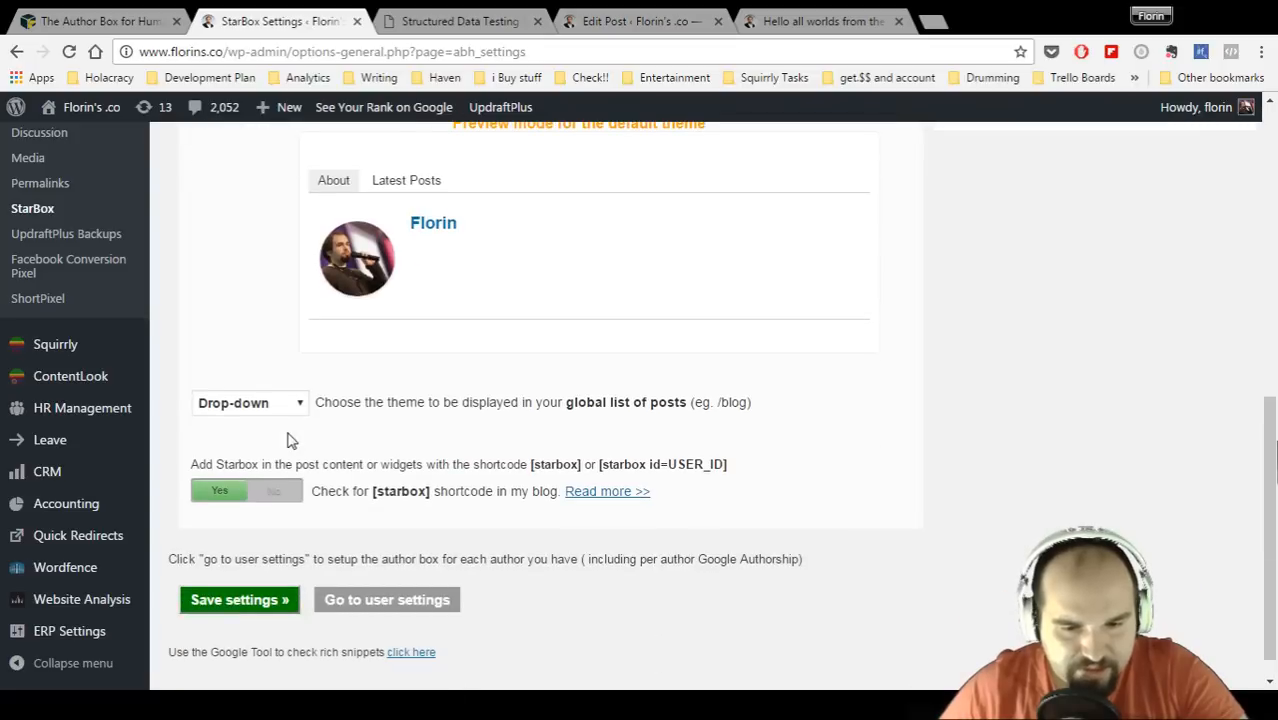
pyautogui.scroll(-1, 287, 440)
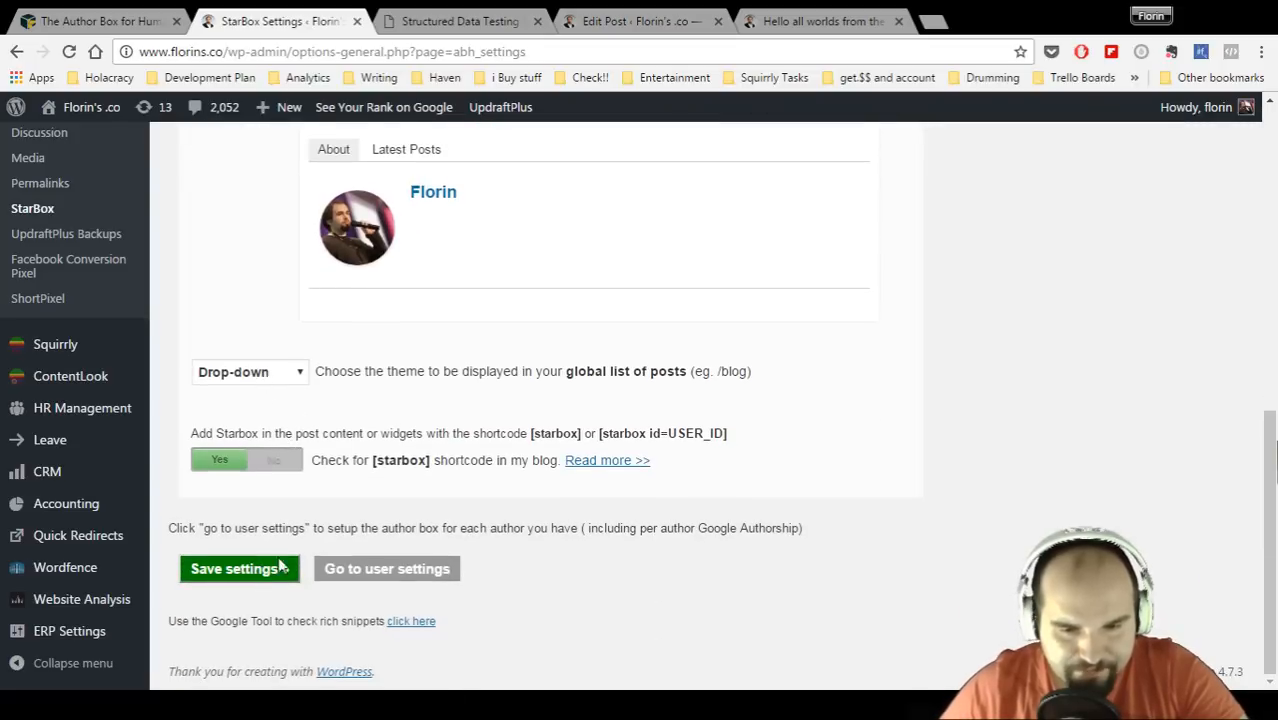
pyautogui.click(772, 18)
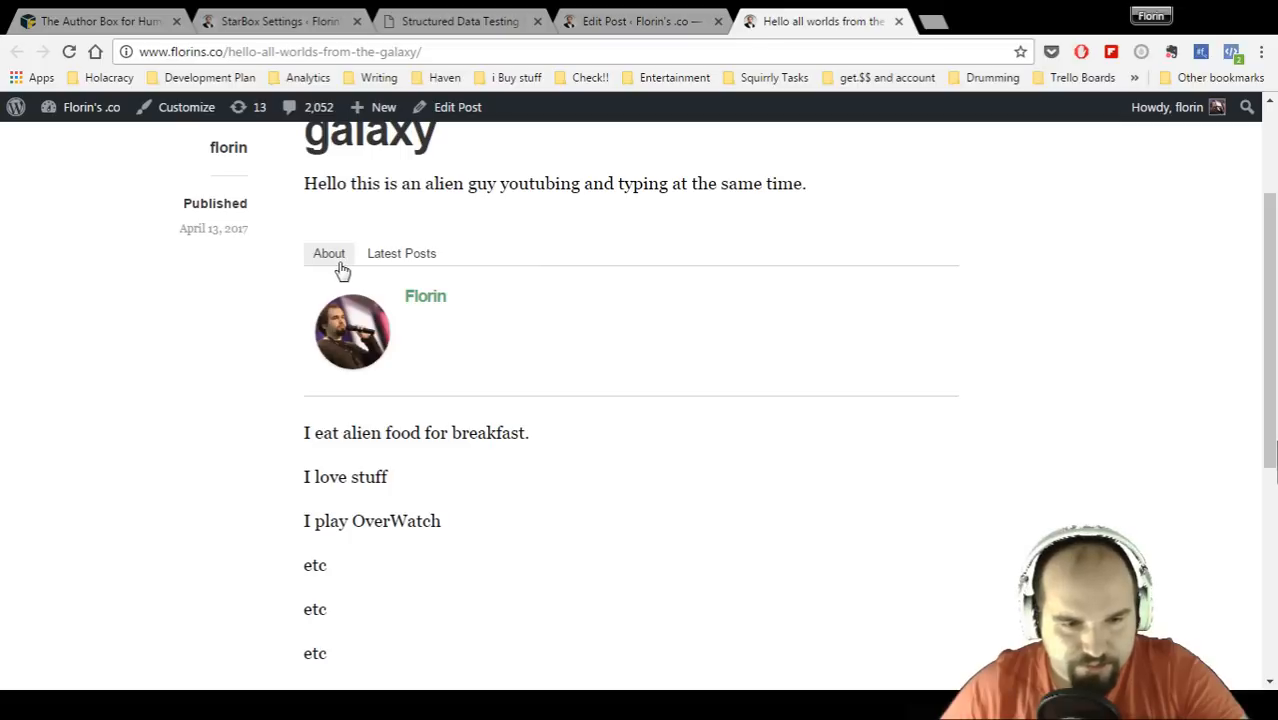
pyautogui.scroll(2, 340, 268)
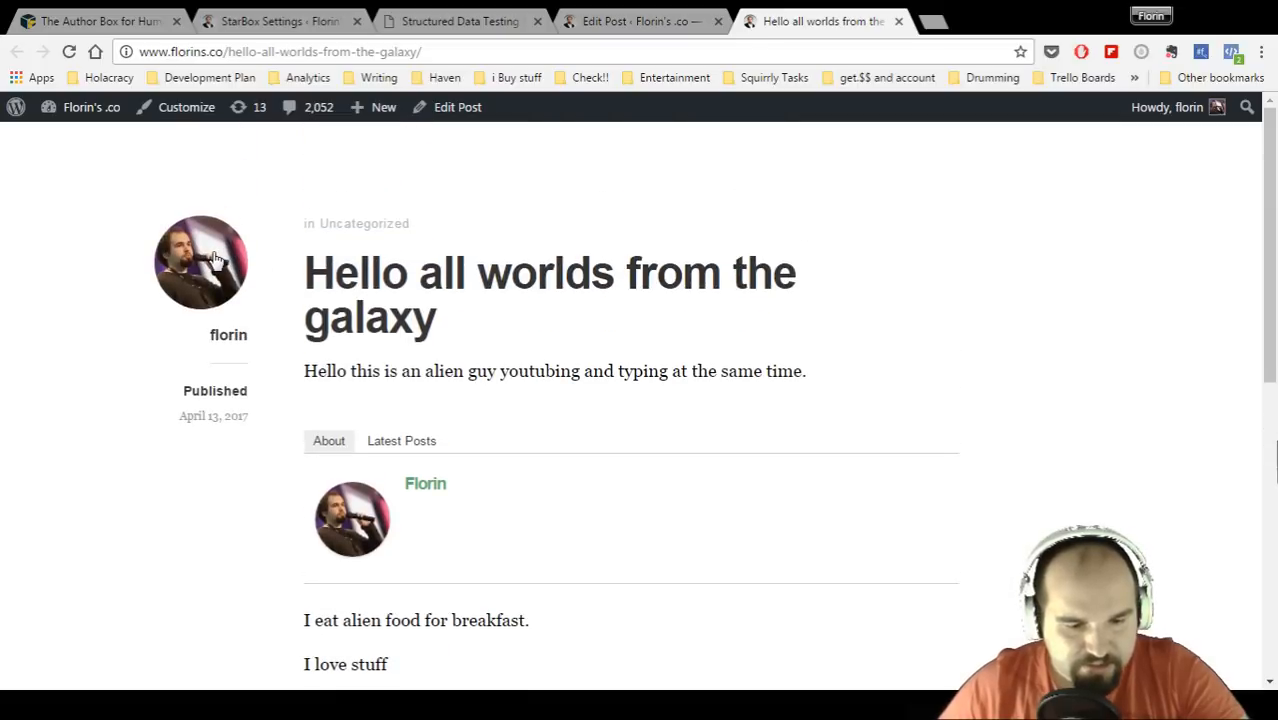
# - Open the site's post list at florins.co/blog in a new browser tab
pyautogui.click(484, 50)
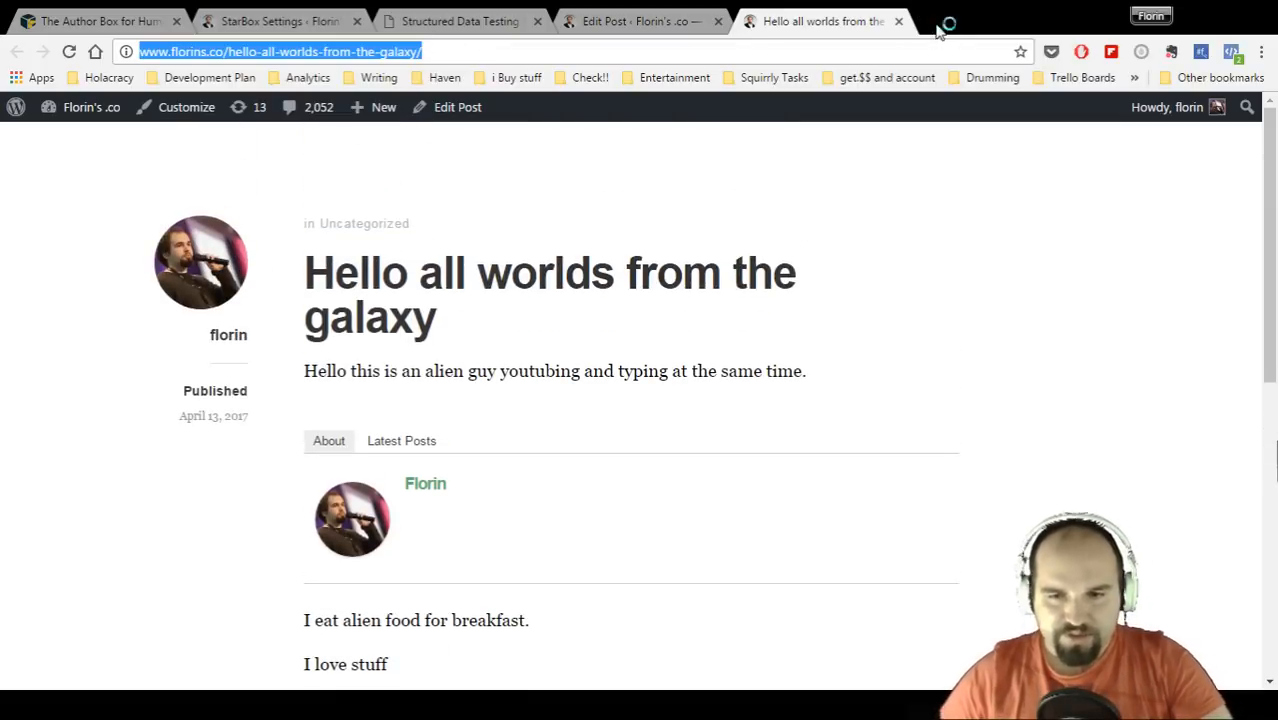
pyautogui.click(935, 24)
pyautogui.write('florin')
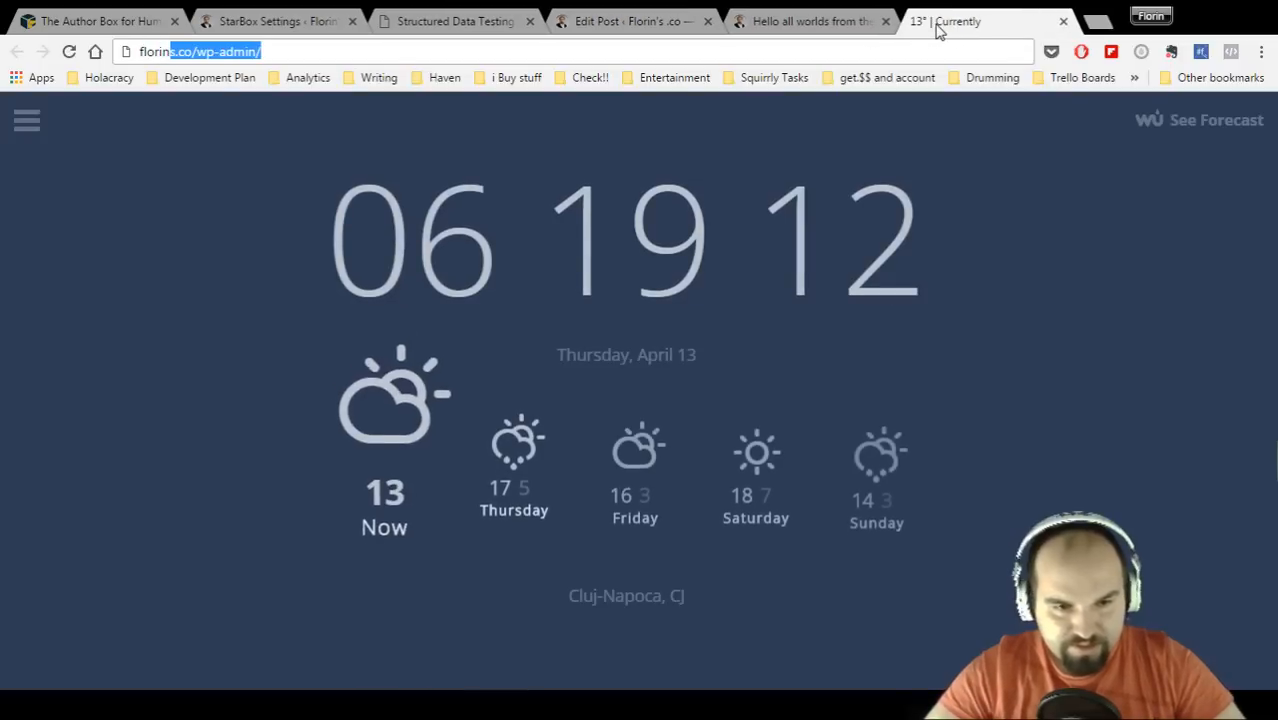
pyautogui.write('s.co/blog')
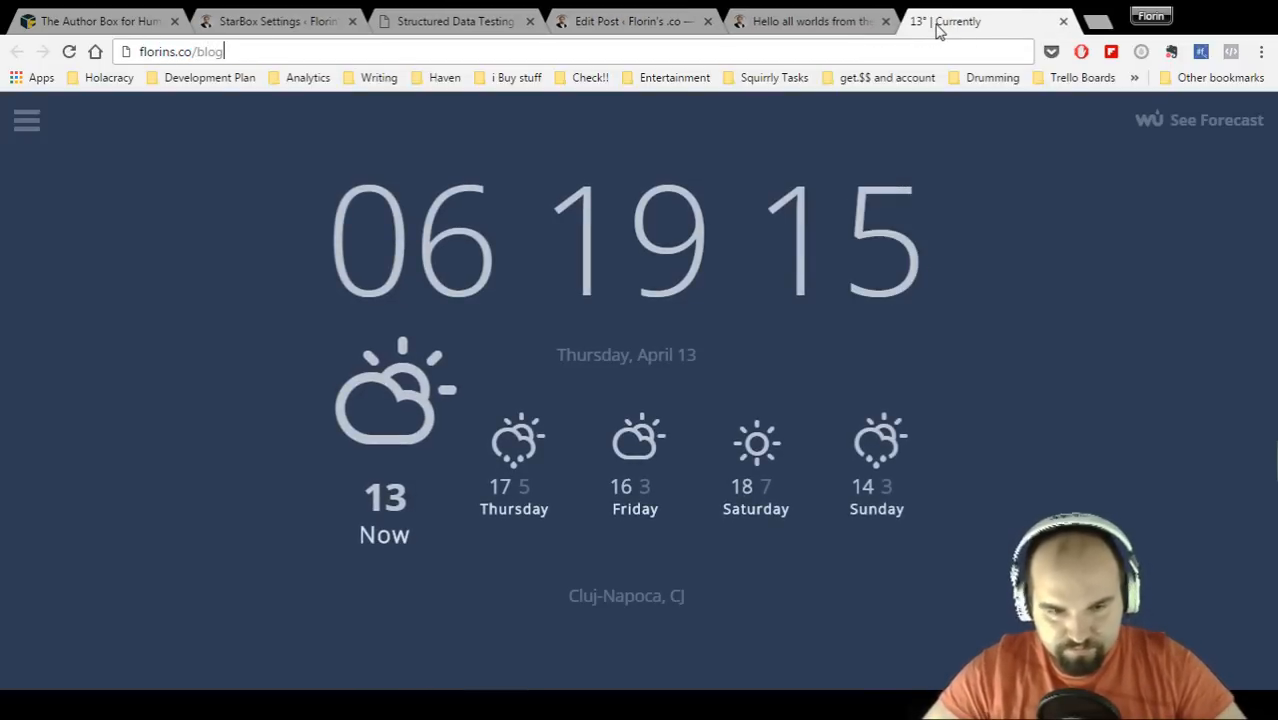
pyautogui.press('Return')
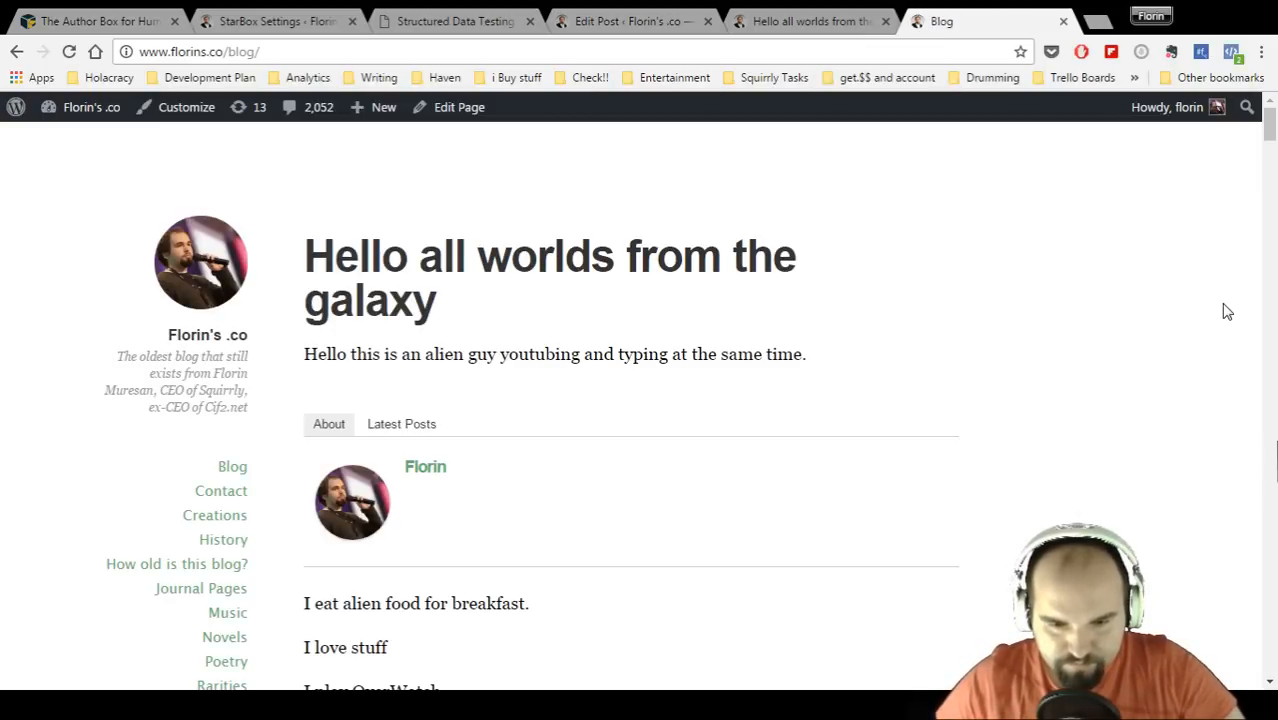
# - Examine how author boxes appear across the blog's list of posts, reloading the page partway through
pyautogui.scroll(-6, 946, 320)
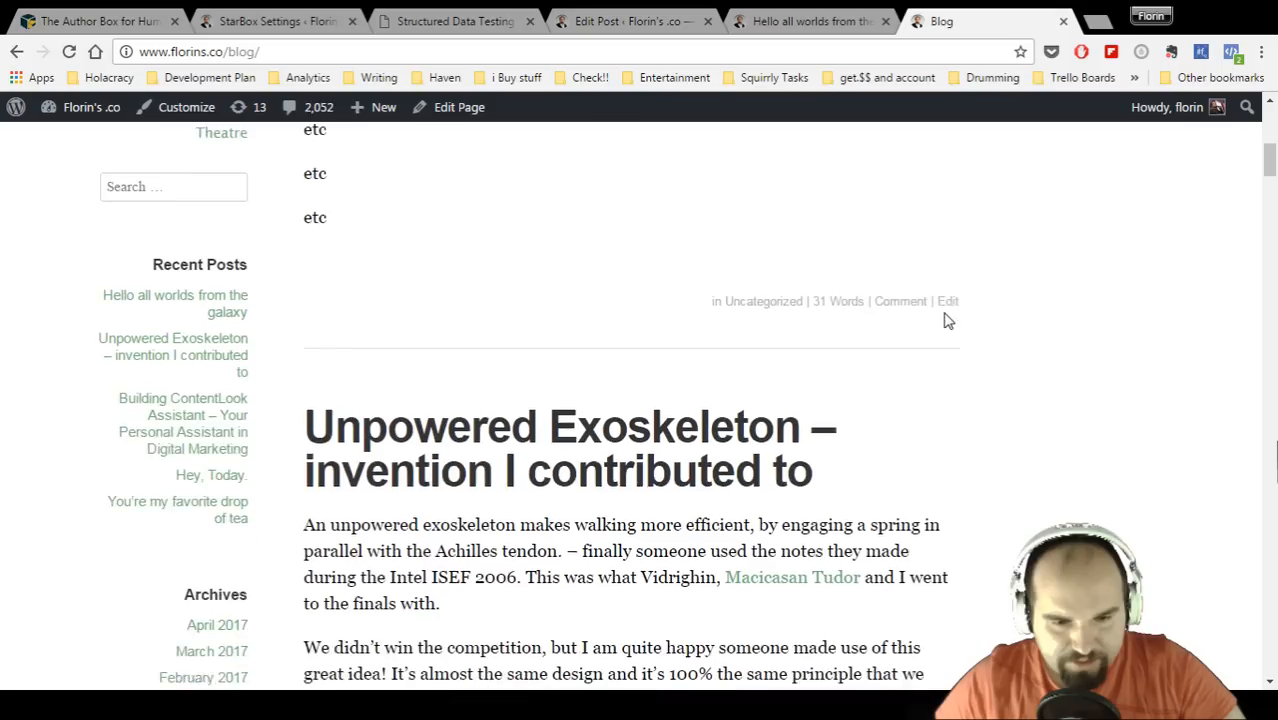
pyautogui.scroll(6, 946, 320)
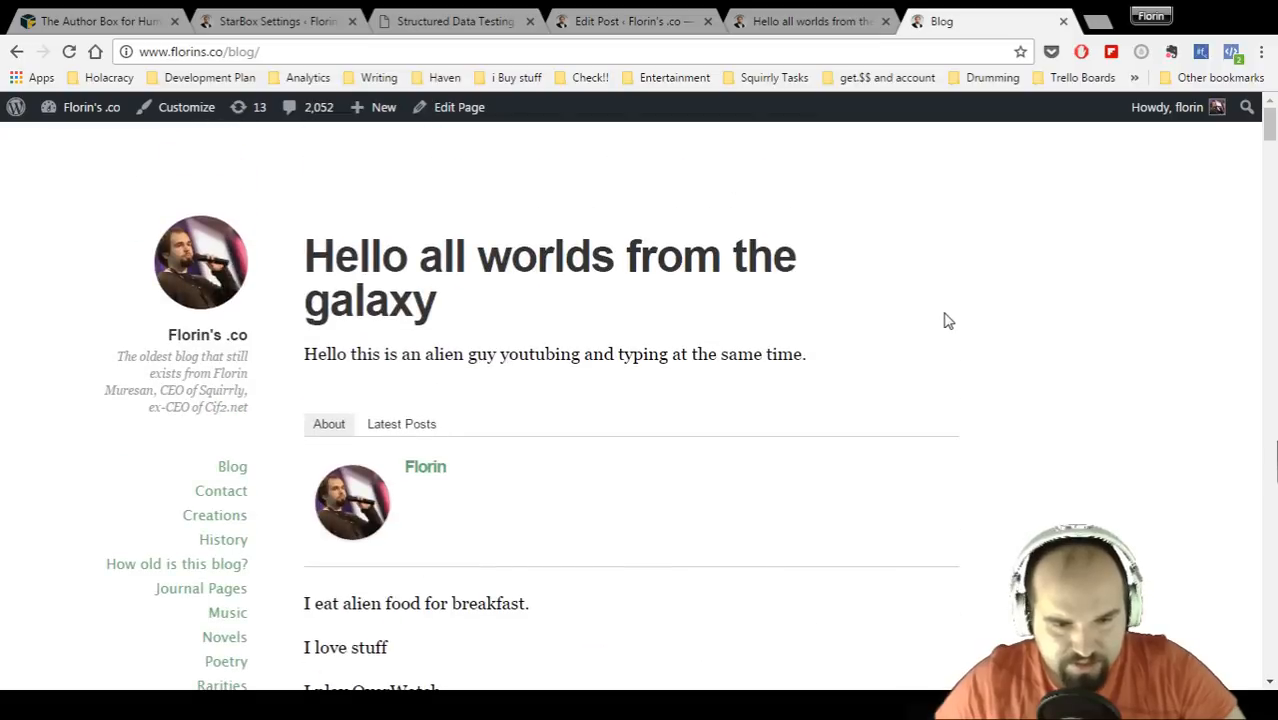
pyautogui.scroll(-20, 946, 320)
pyautogui.scroll(-20, 946, 320)
pyautogui.scroll(-12, 946, 320)
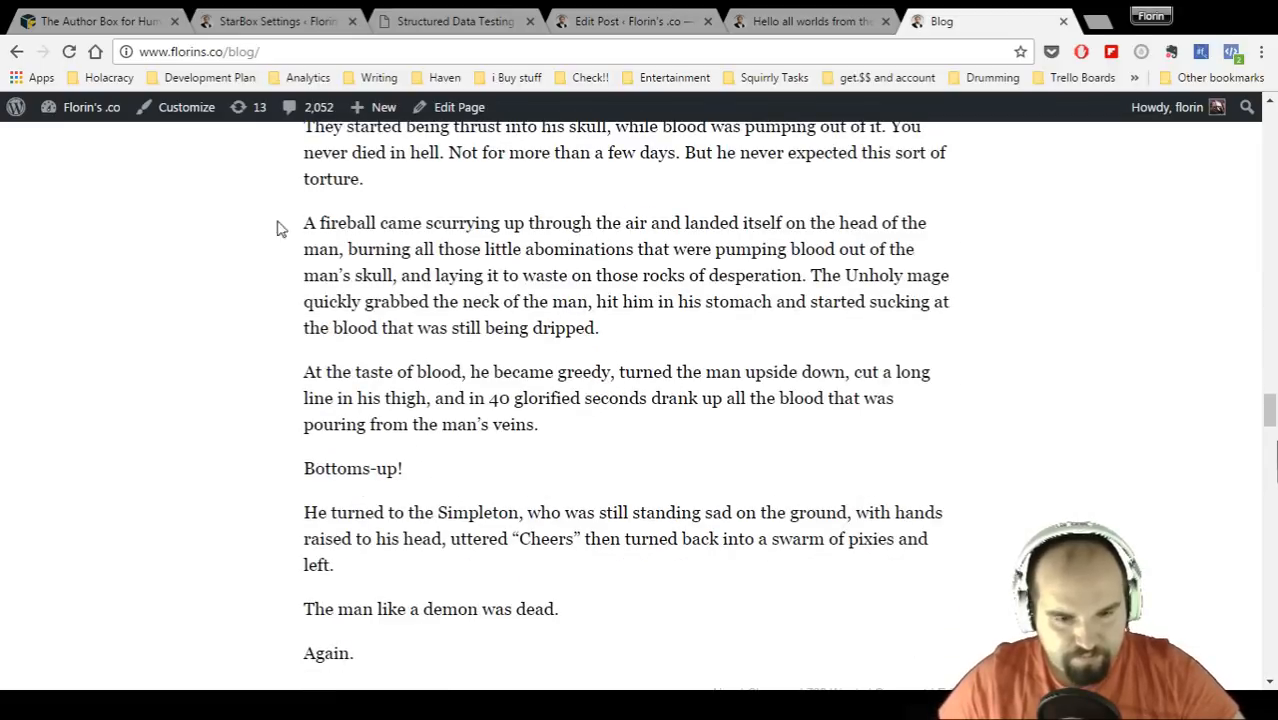
pyautogui.click(69, 51)
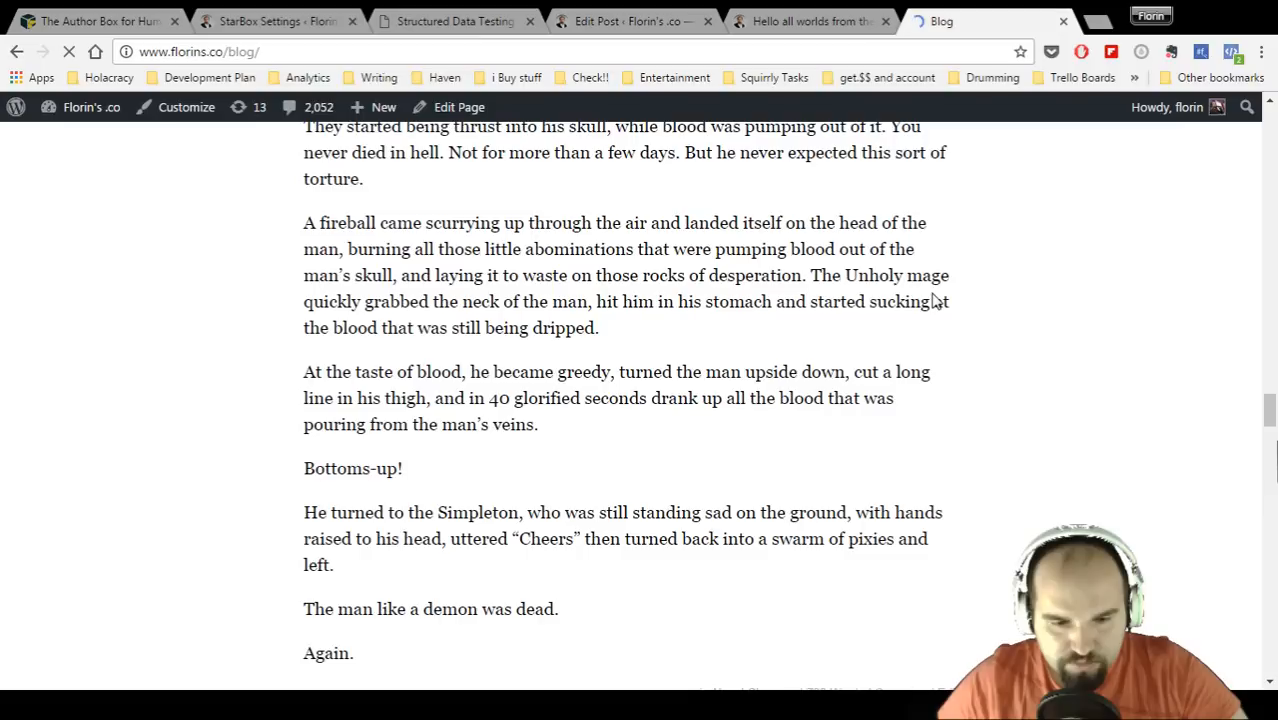
pyautogui.scroll(-10, 933, 300)
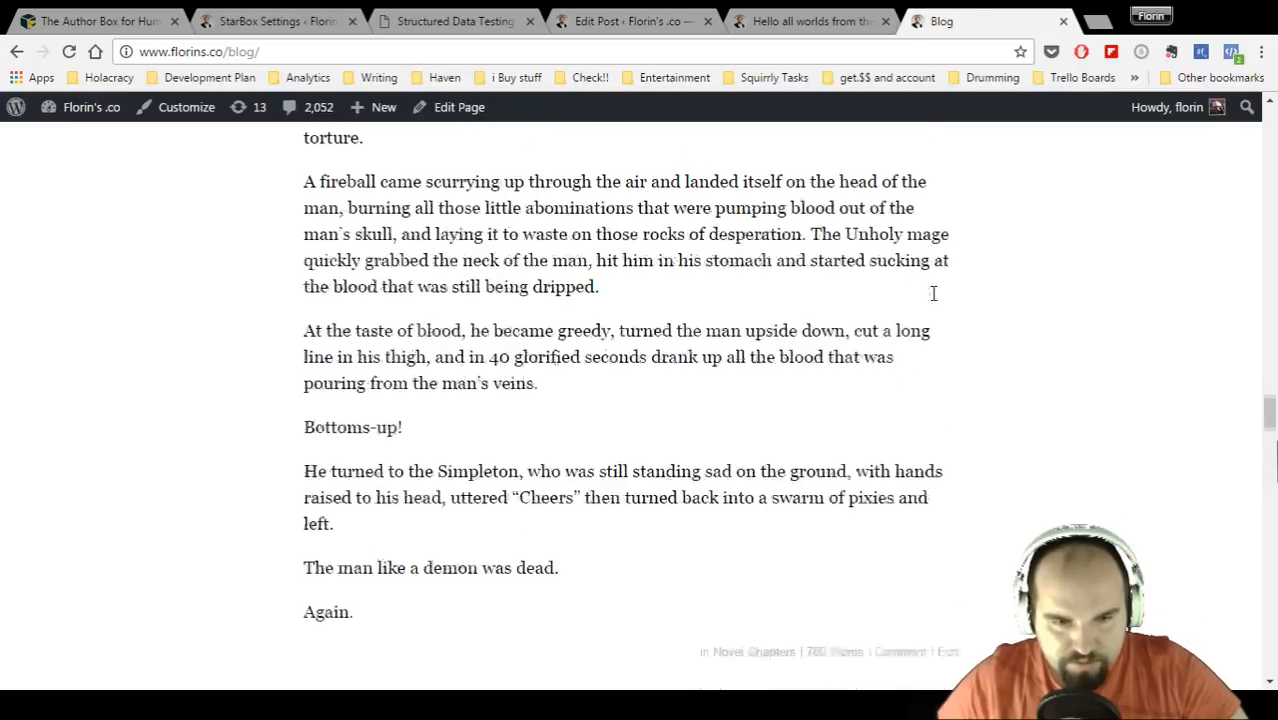
pyautogui.scroll(-15, 935, 300)
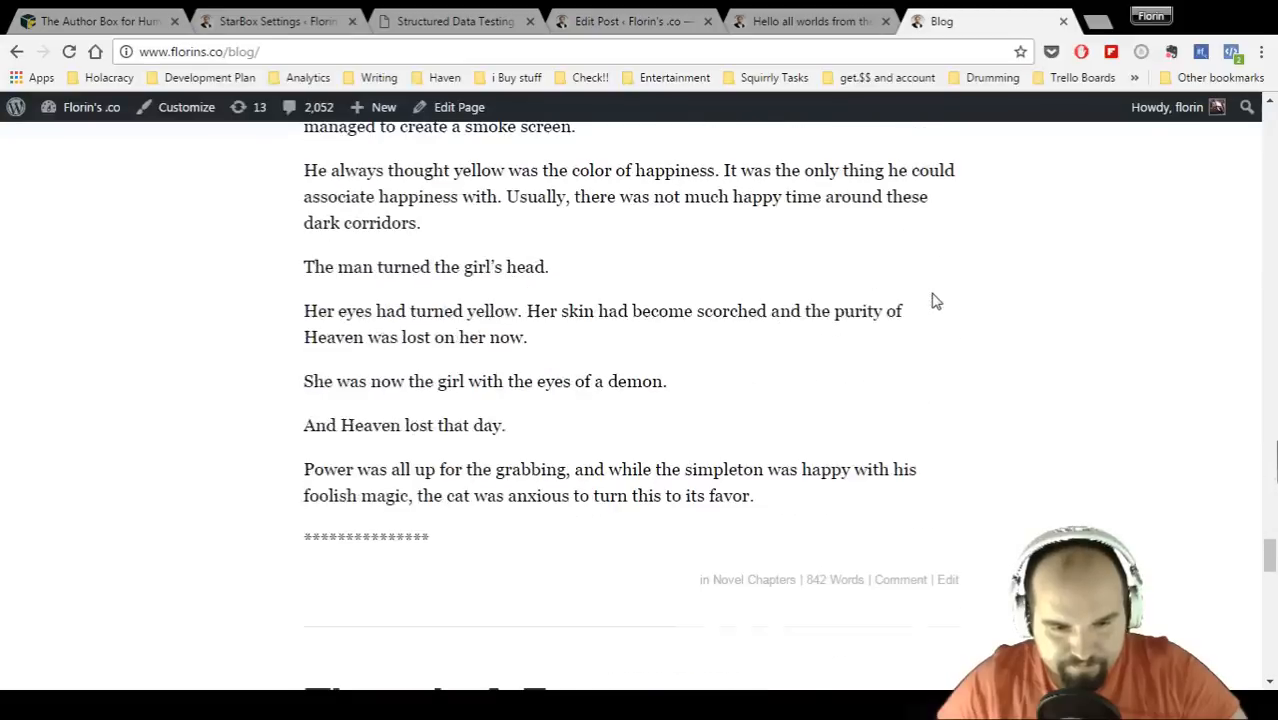
pyautogui.scroll(-1, 935, 301)
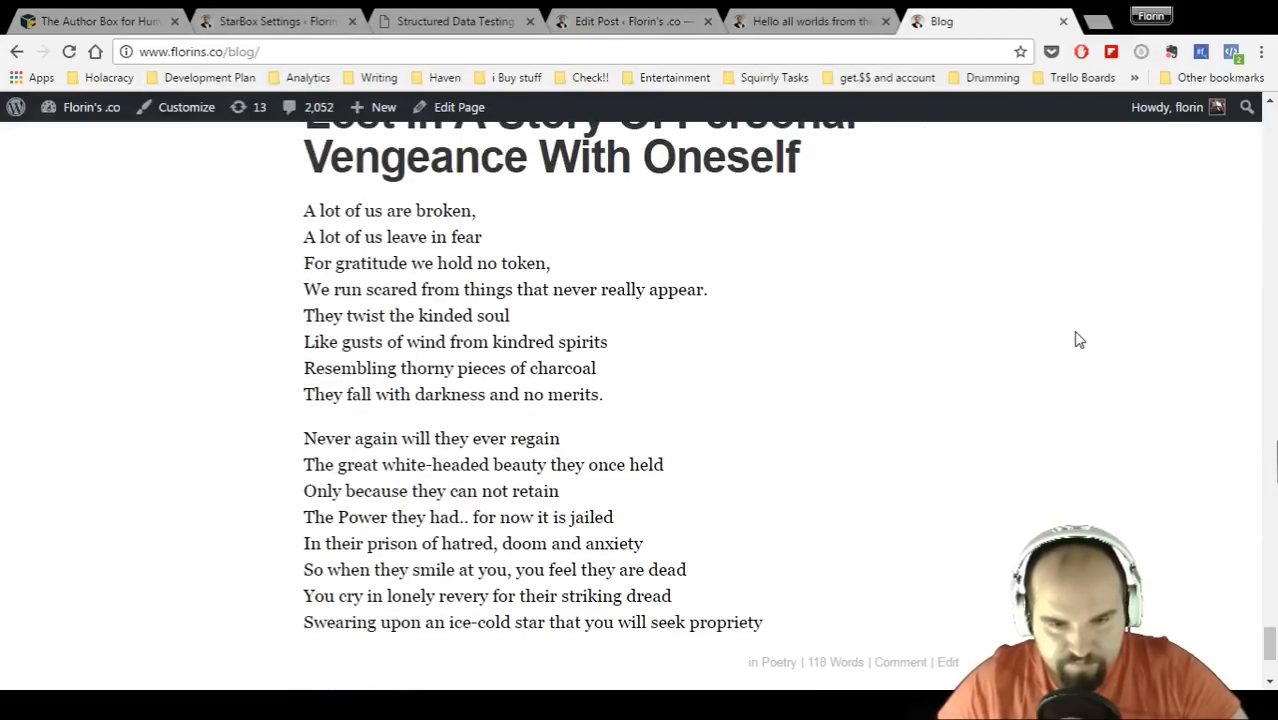
pyautogui.moveTo(1270, 644); pyautogui.dragTo(1267, 112)
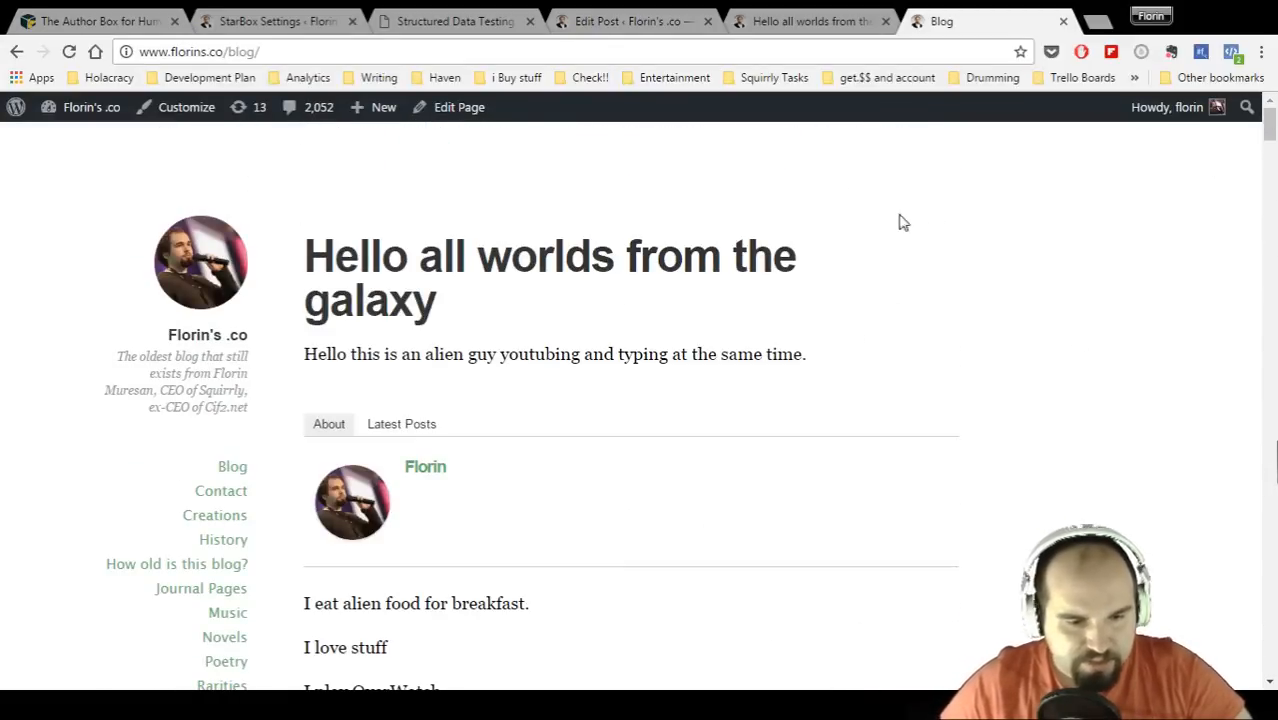
pyautogui.scroll(-4, 900, 217)
pyautogui.scroll(3, 893, 221)
pyautogui.scroll(1, 894, 221)
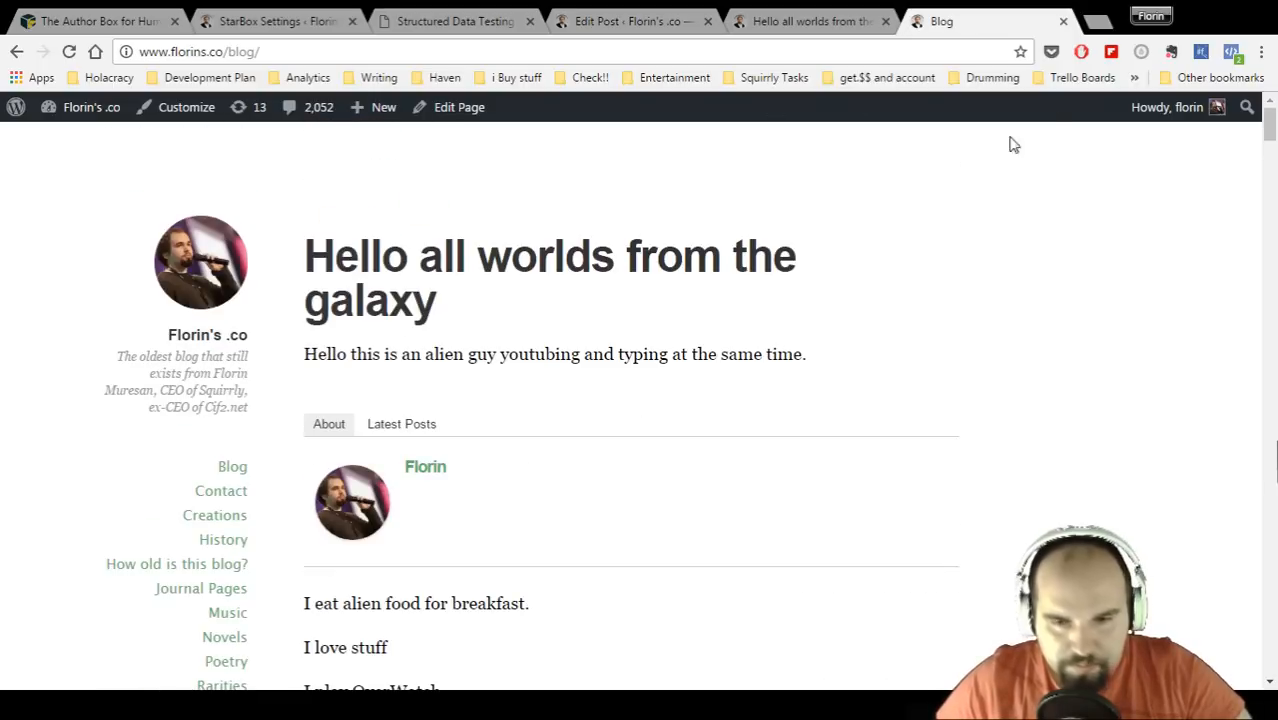
# - Close the blog page and look back over the post editor, StarBox settings and published post
pyautogui.click(1064, 21)
pyautogui.click(578, 24)
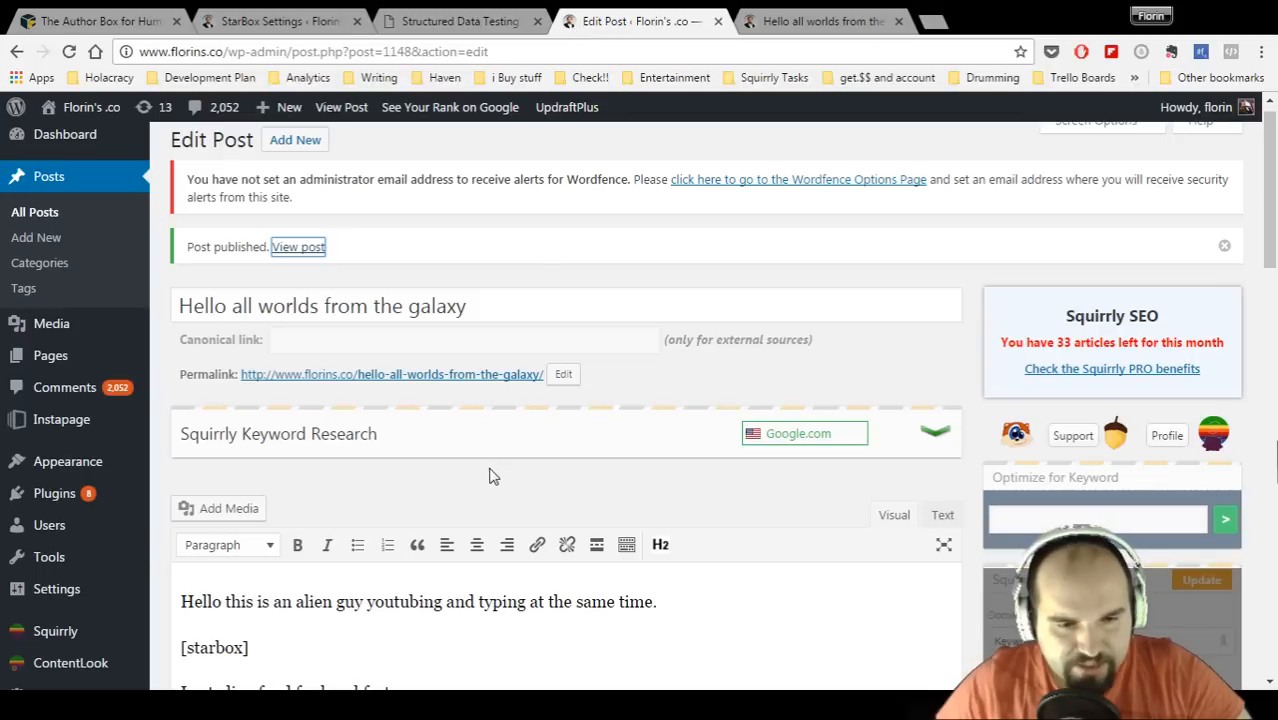
pyautogui.click(396, 21)
pyautogui.click(245, 28)
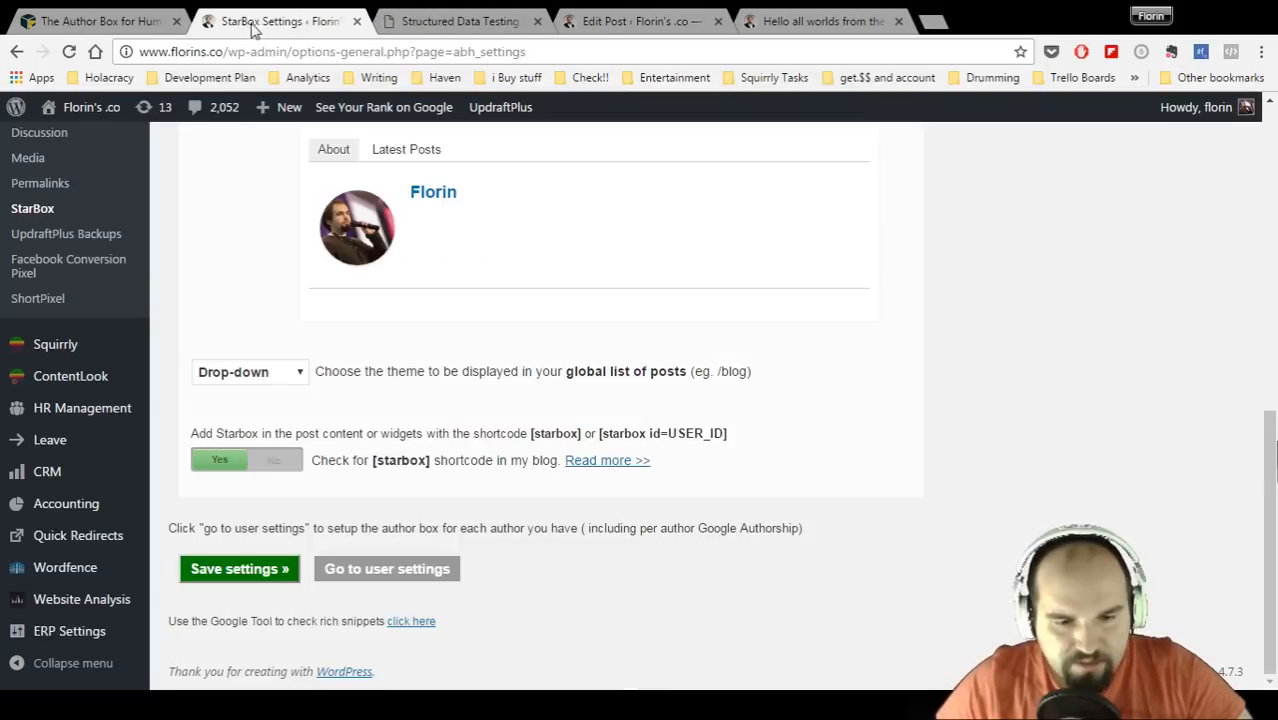
pyautogui.click(783, 18)
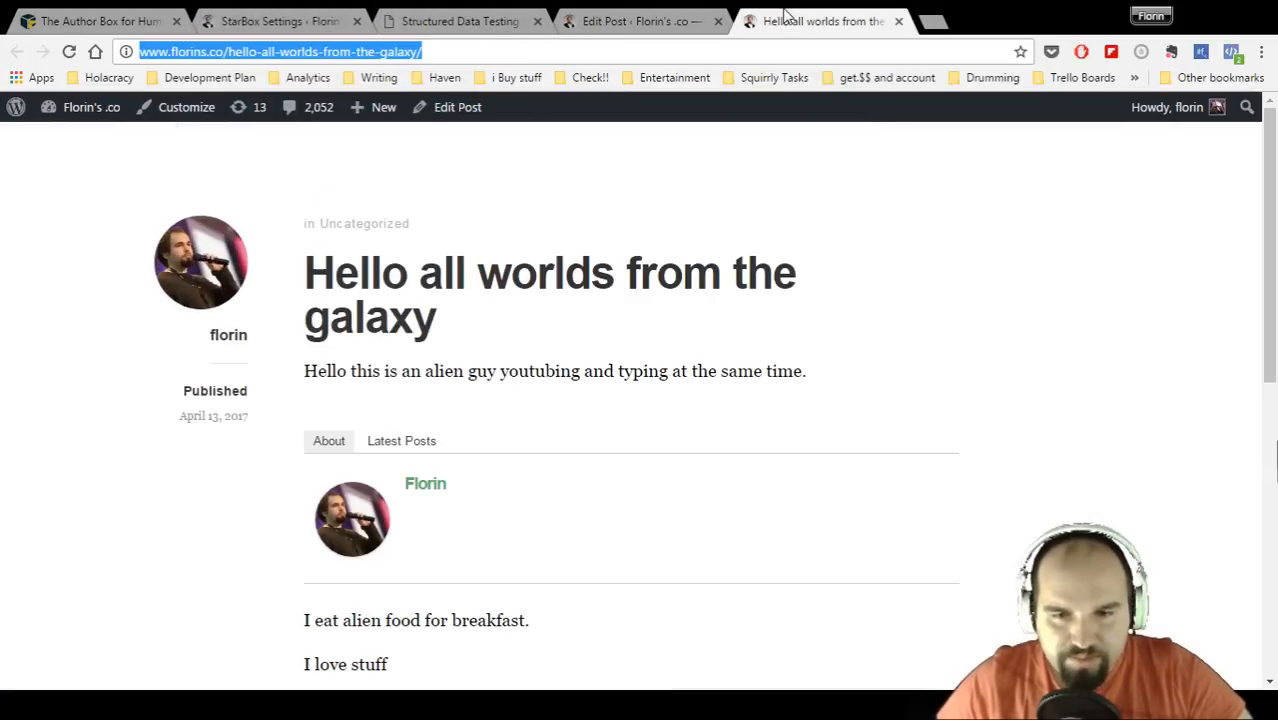
# - Go from the StarBox settings to the user settings and set "Show the StarBox for this author" to No
pyautogui.click(325, 25)
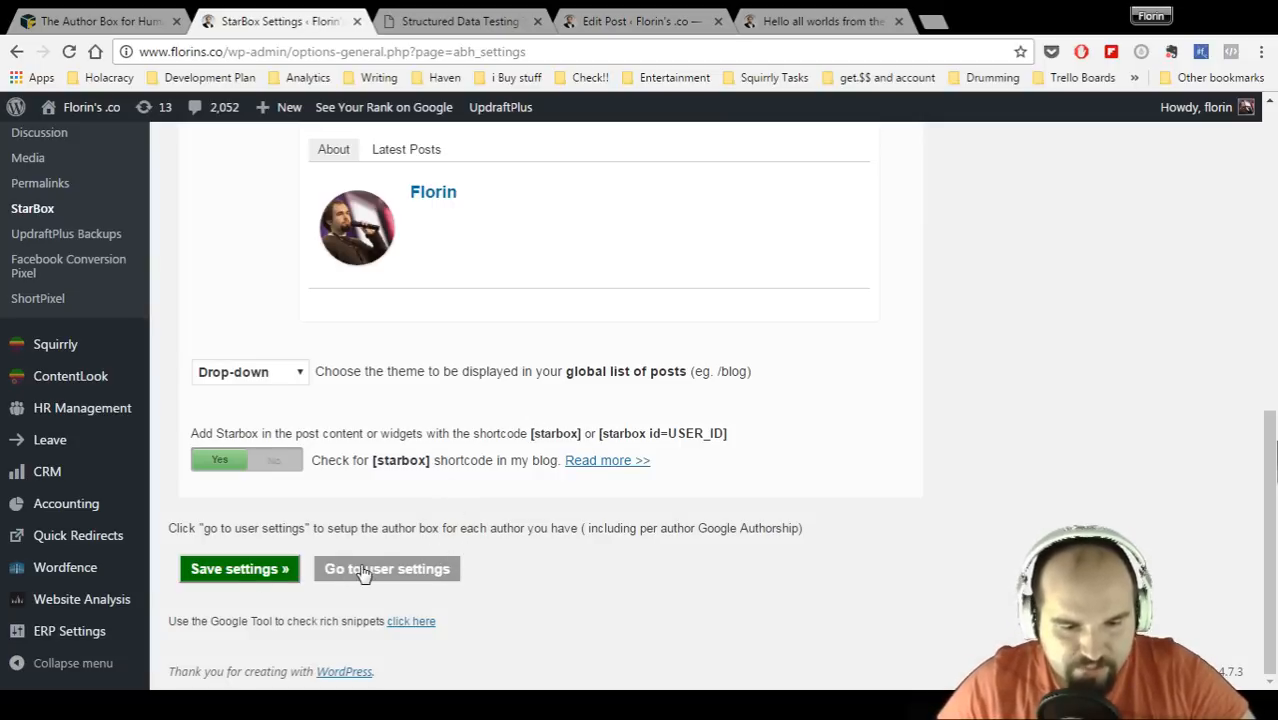
pyautogui.click(417, 569)
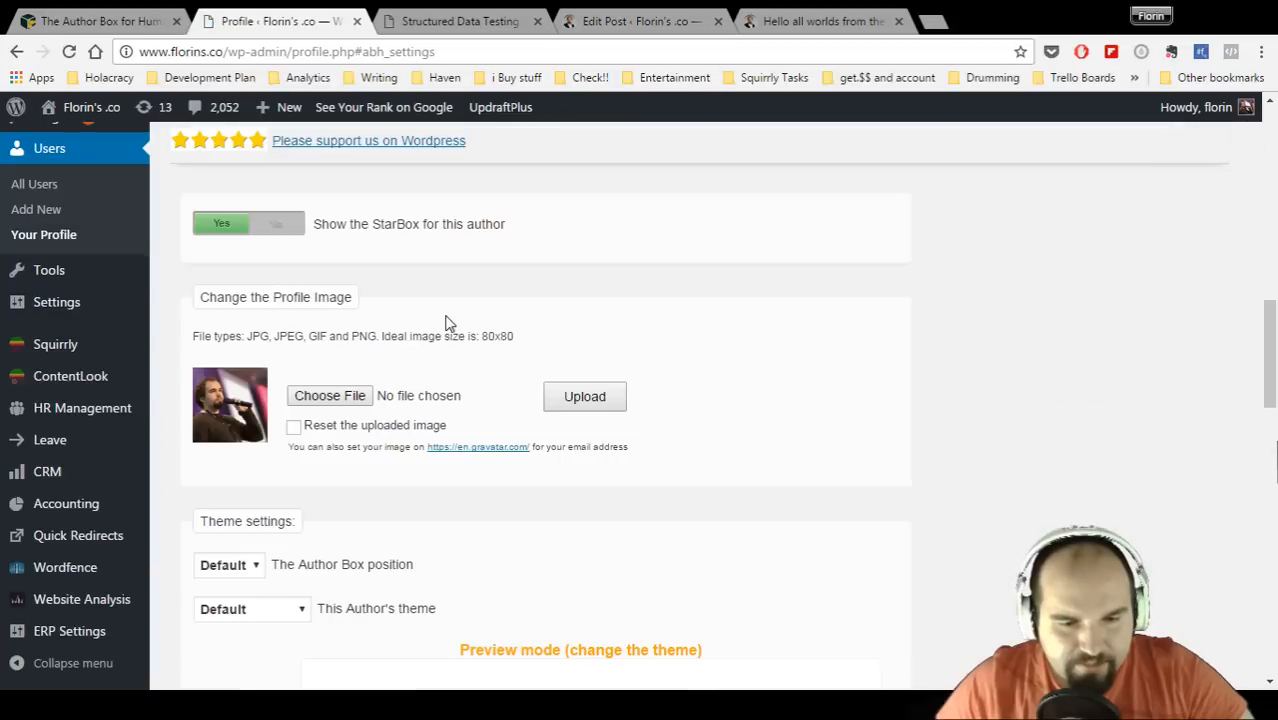
pyautogui.scroll(1, 510, 335)
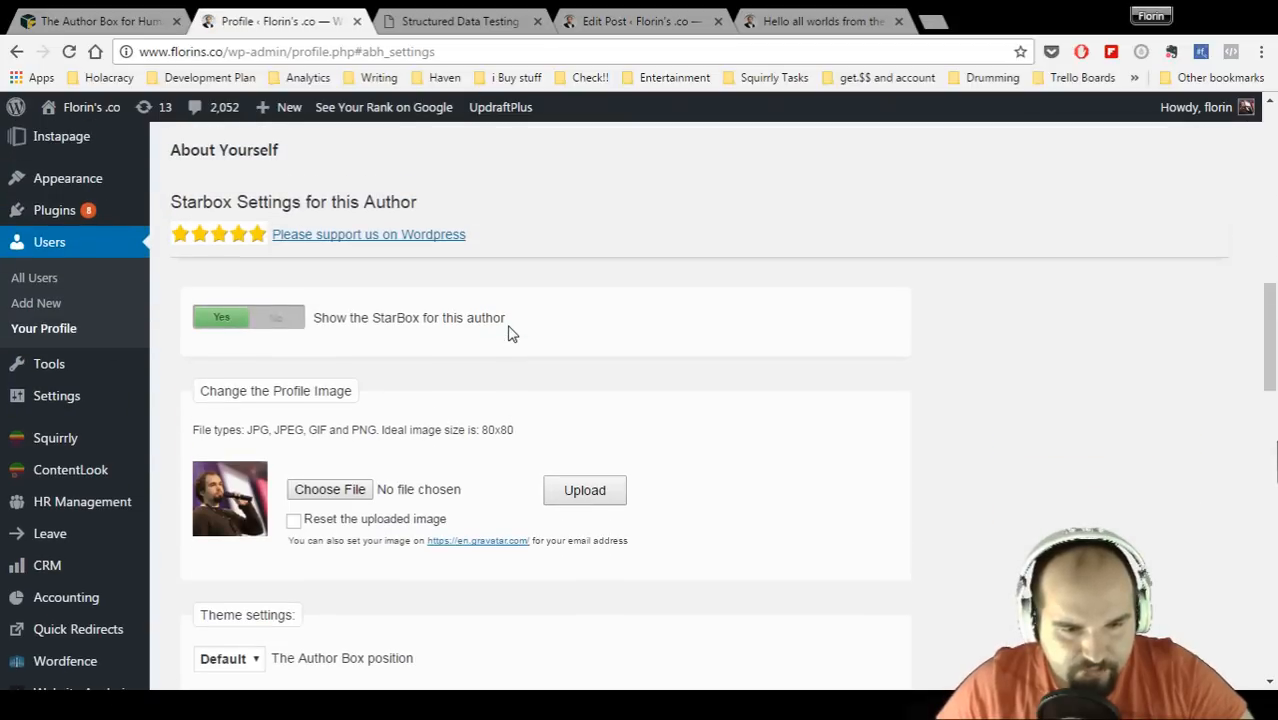
pyautogui.click(281, 321)
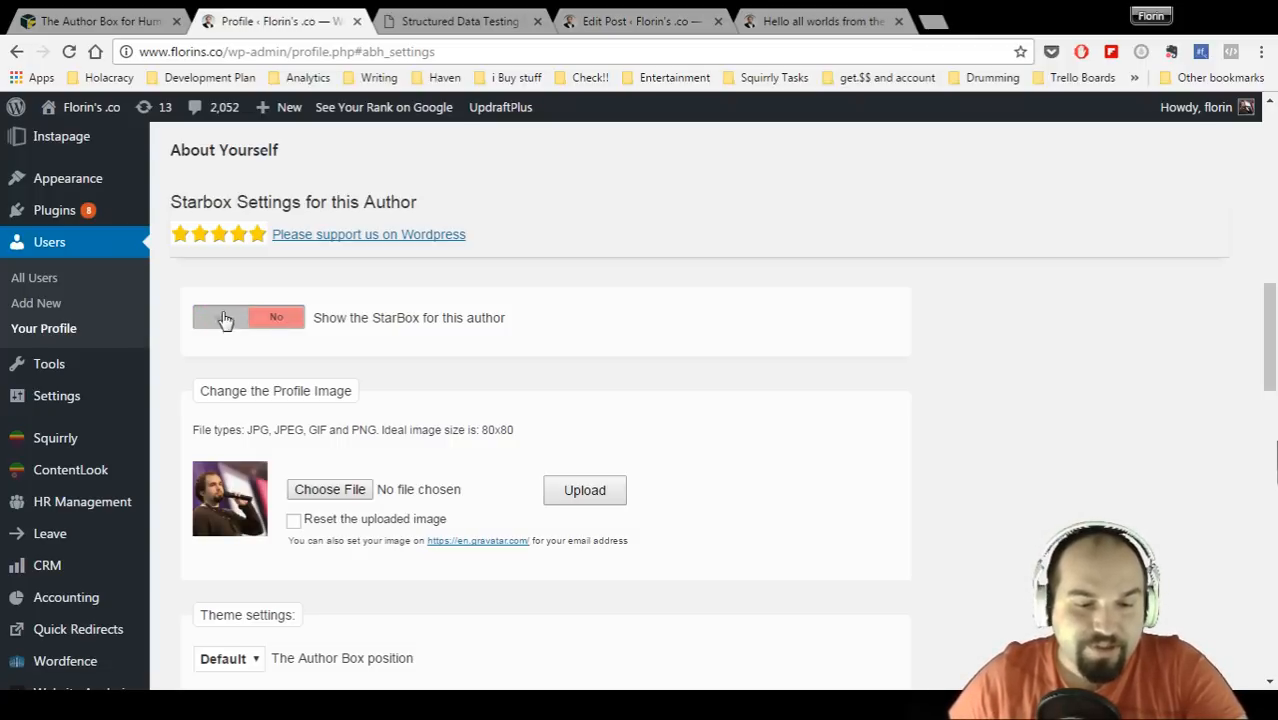
# - Set "Show the StarBox for this author" to Yes and the Author Box position to Up
pyautogui.click(229, 328)
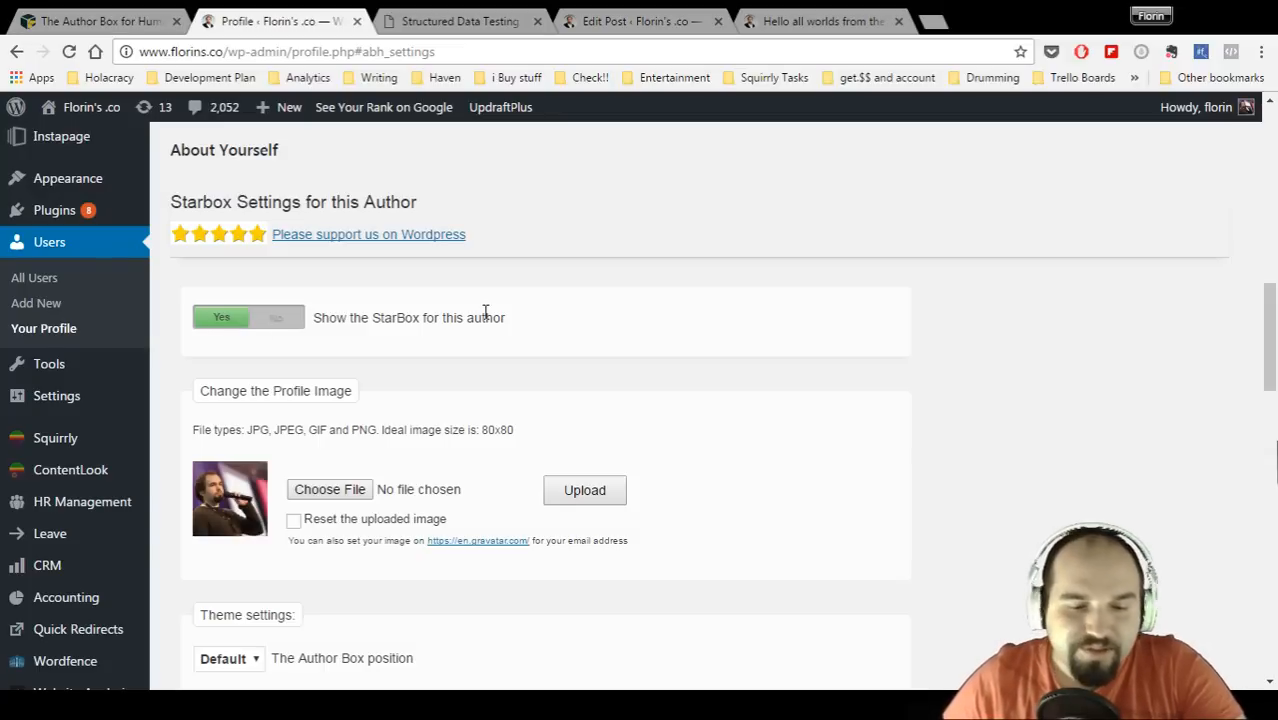
pyautogui.scroll(-2, 528, 333)
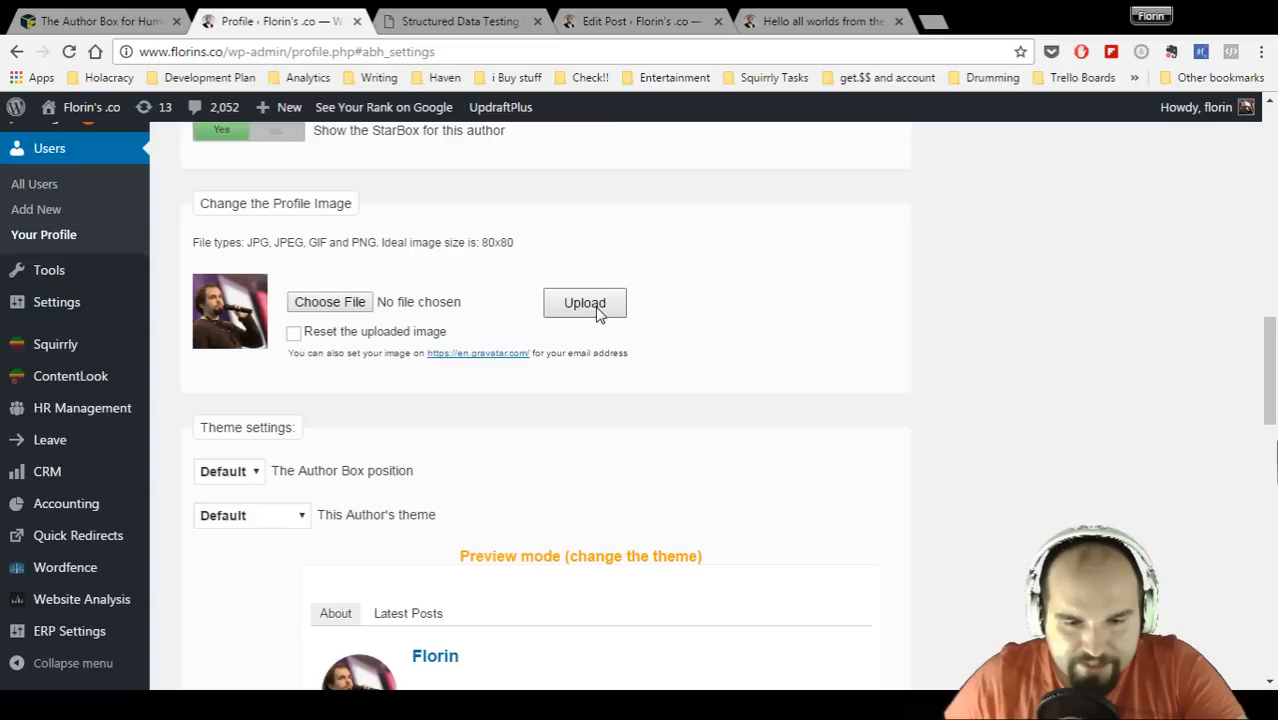
pyautogui.scroll(-2, 476, 406)
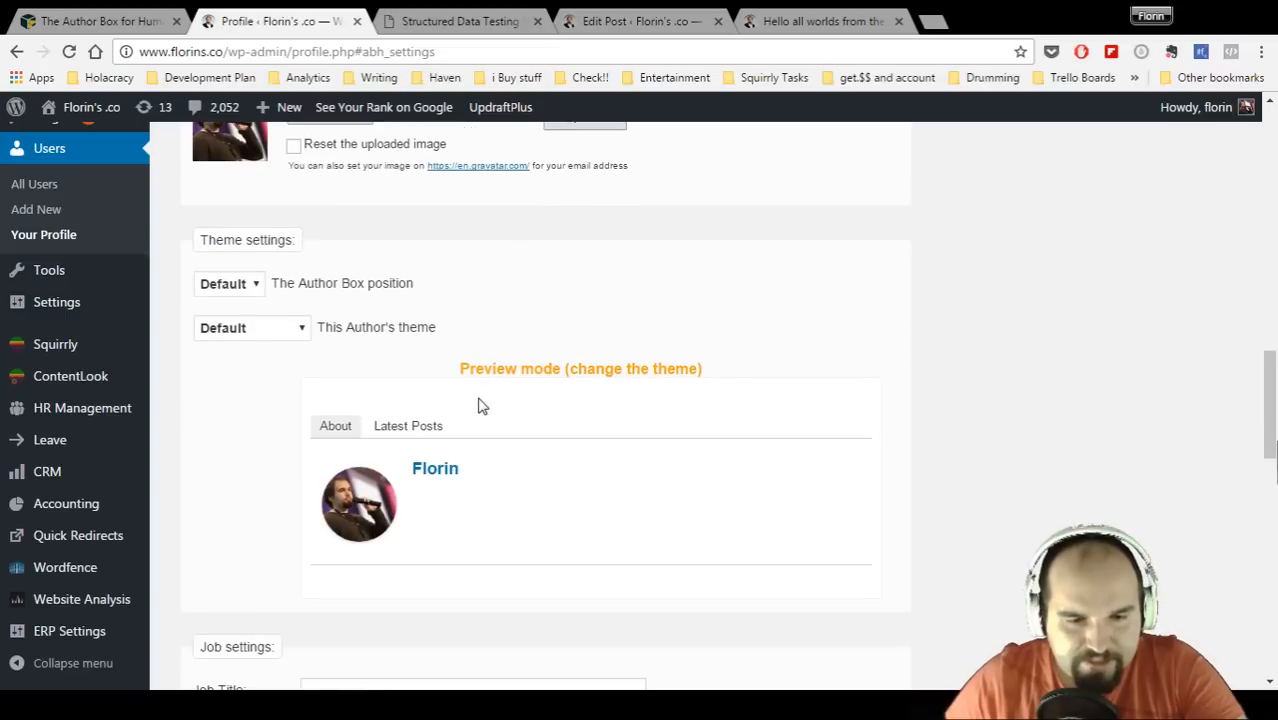
pyautogui.scroll(-1, 478, 406)
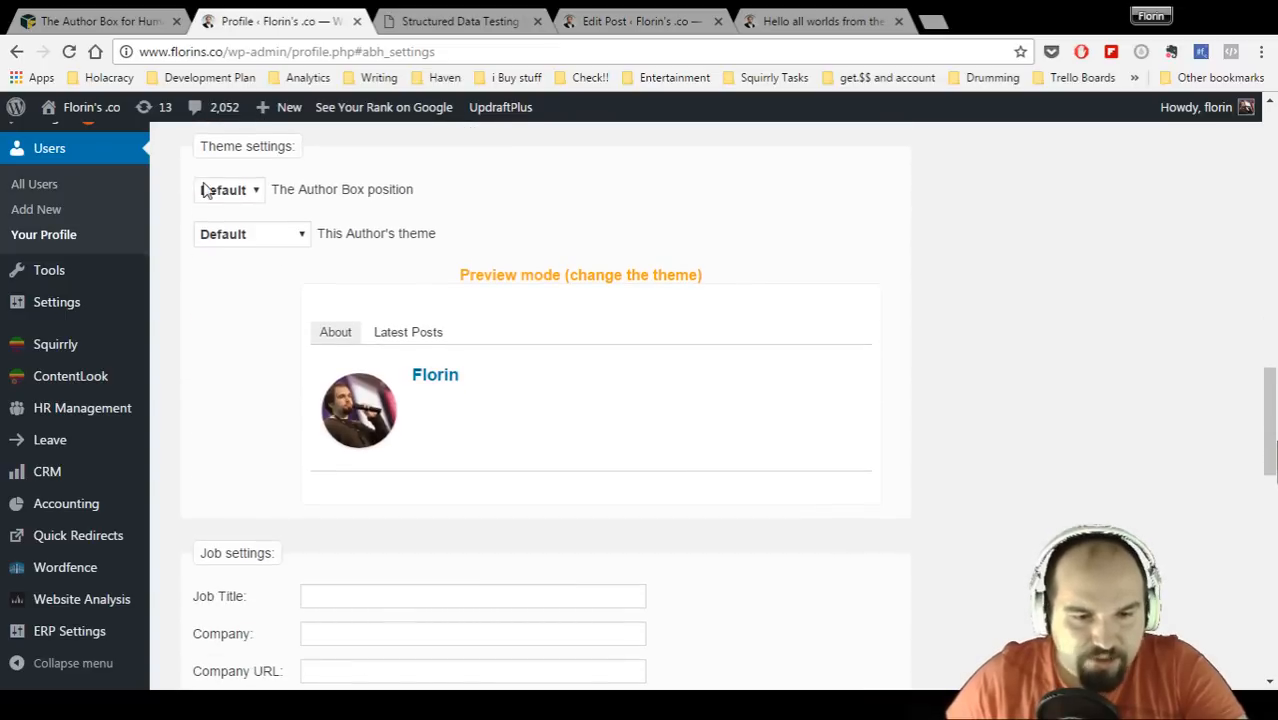
pyautogui.click(218, 192)
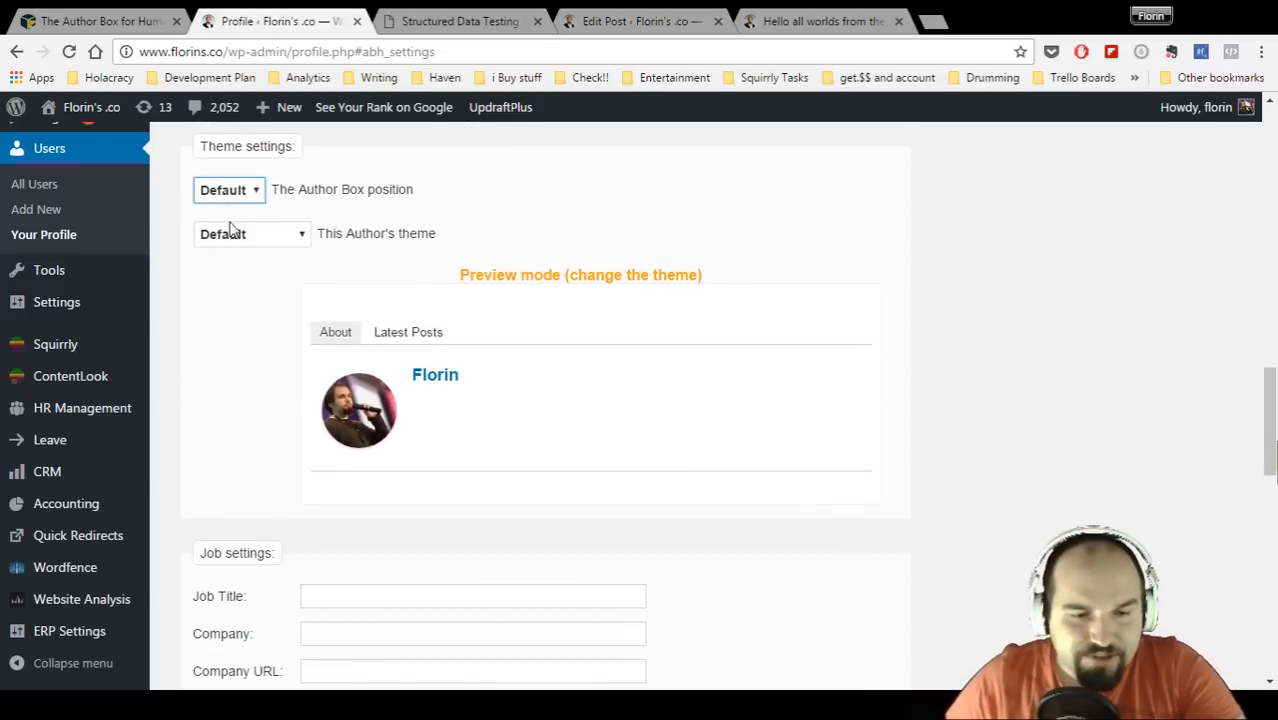
pyautogui.click(238, 233)
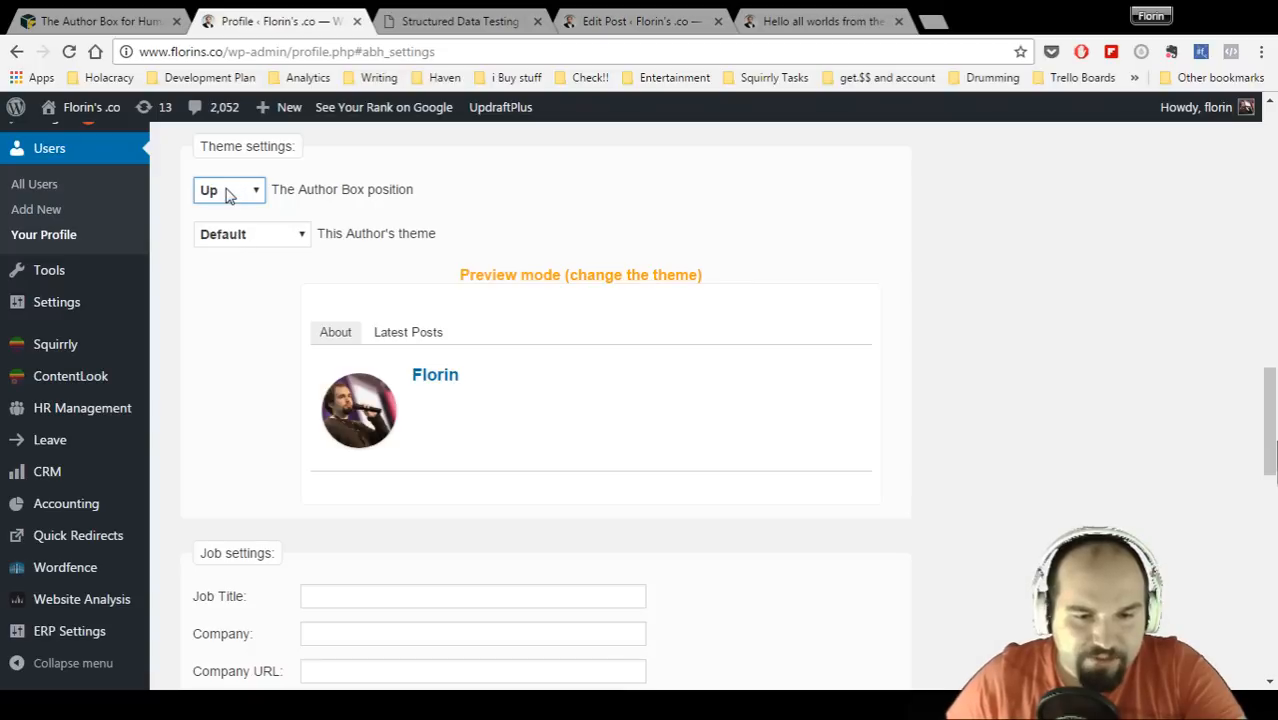
pyautogui.click(240, 244)
pyautogui.click(226, 223)
pyautogui.click(251, 313)
# - Examine the author box placement in the published post "Hello all worlds from the galaxy", reloading the page partway through
pyautogui.click(768, 14)
pyautogui.scroll(-6, 502, 365)
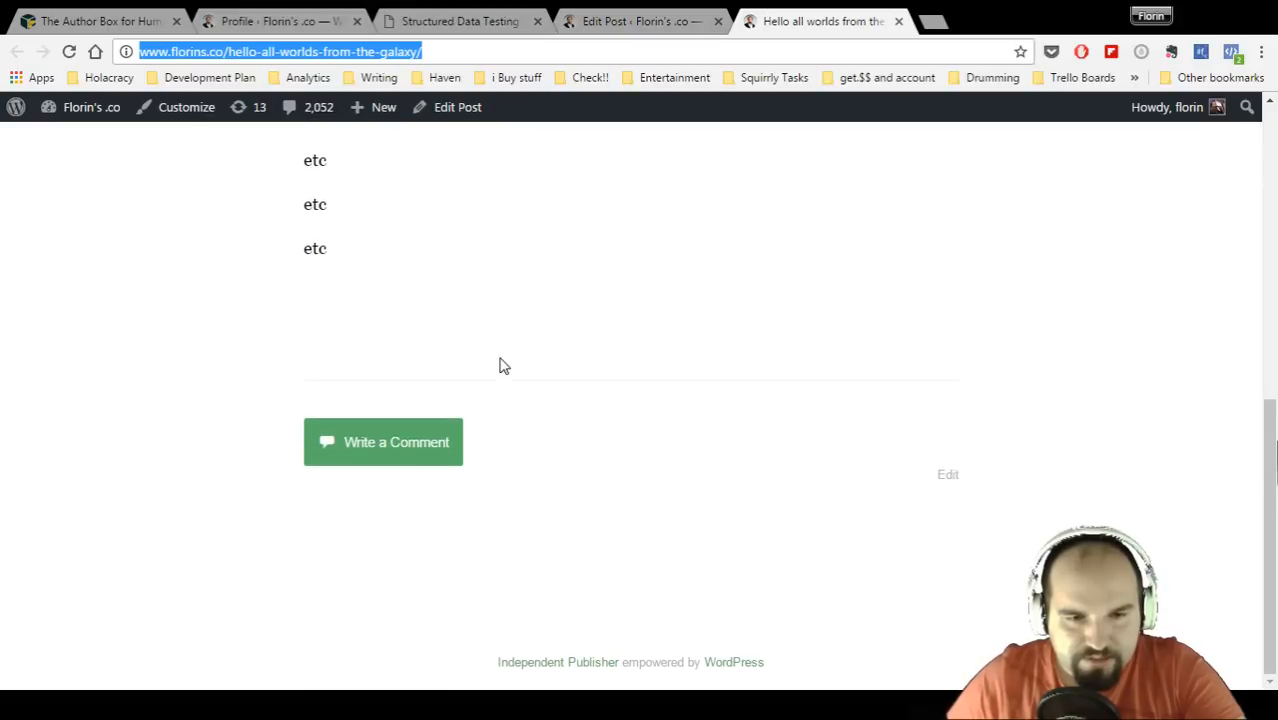
pyautogui.click(535, 296)
pyautogui.scroll(2, 561, 329)
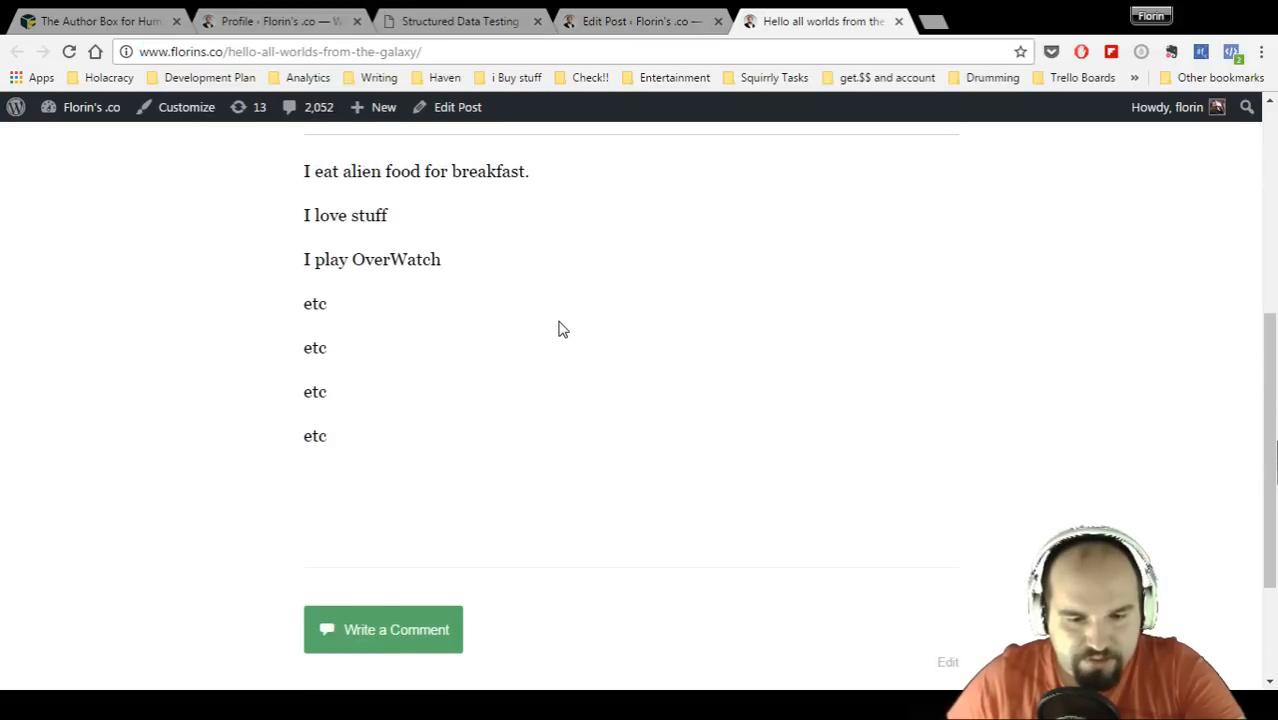
pyautogui.scroll(4, 561, 329)
pyautogui.scroll(1, 561, 329)
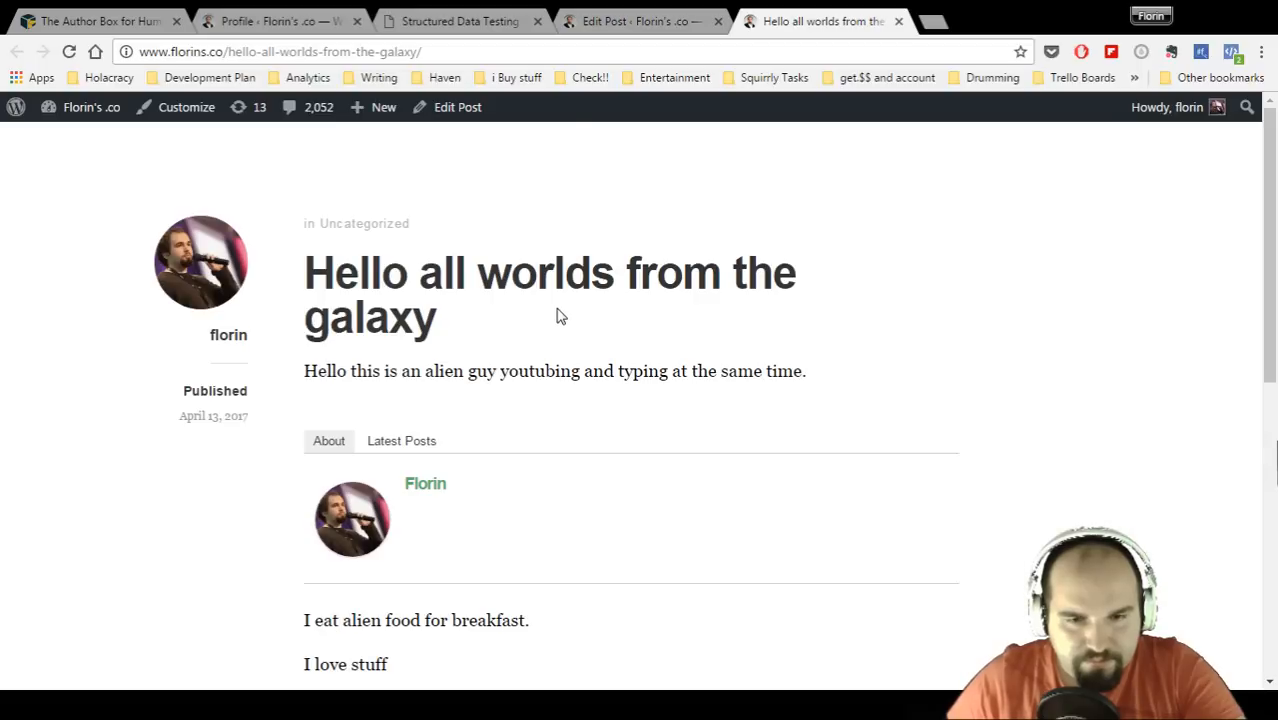
pyautogui.click(68, 55)
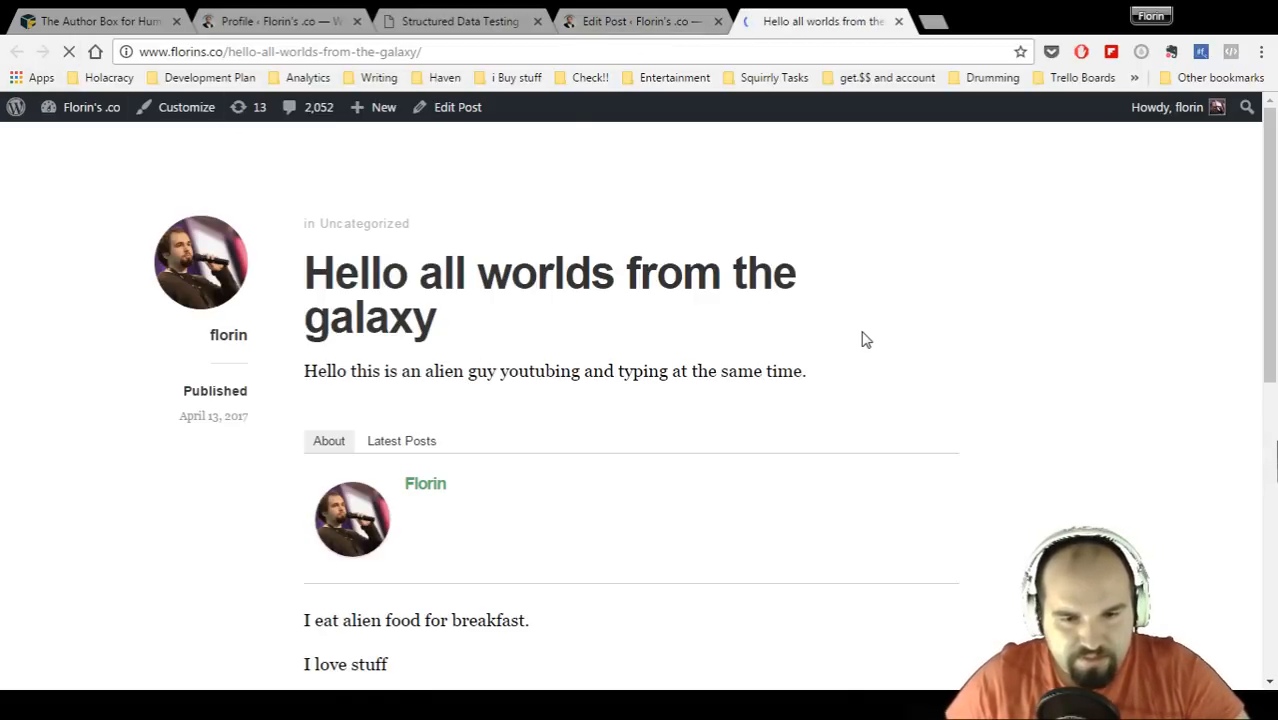
pyautogui.scroll(-5, 600, 362)
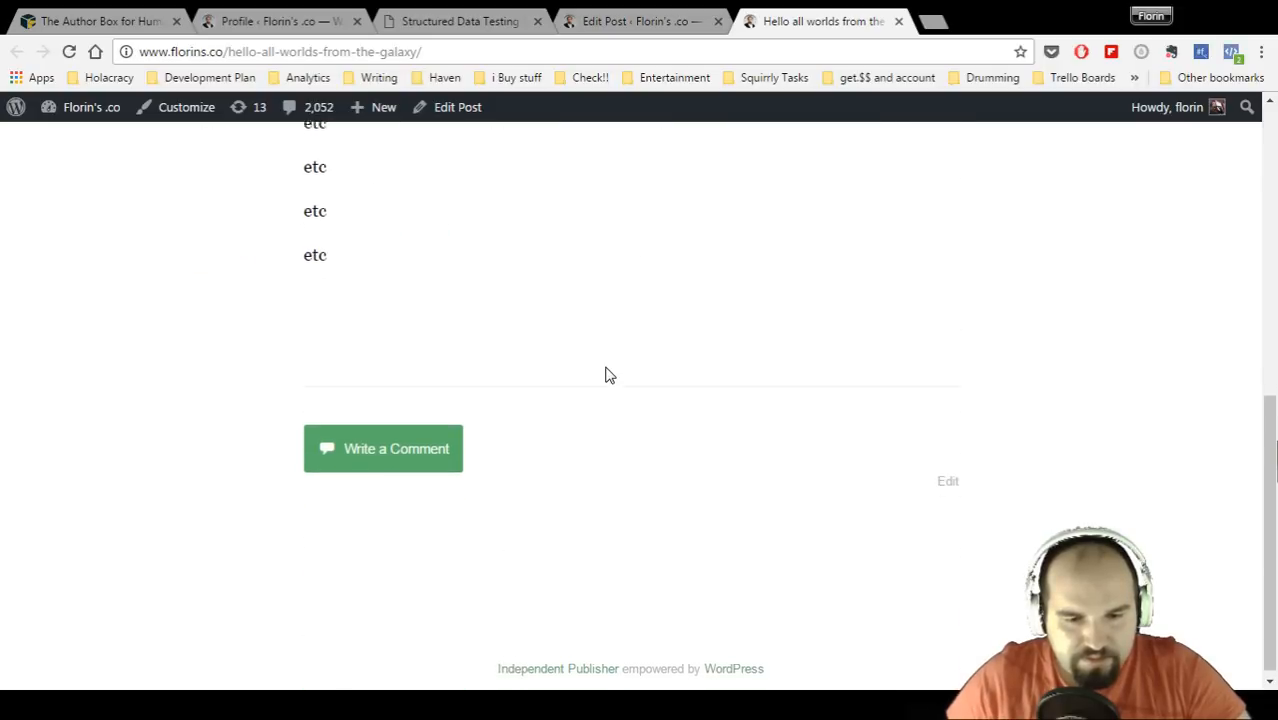
pyautogui.scroll(4, 605, 373)
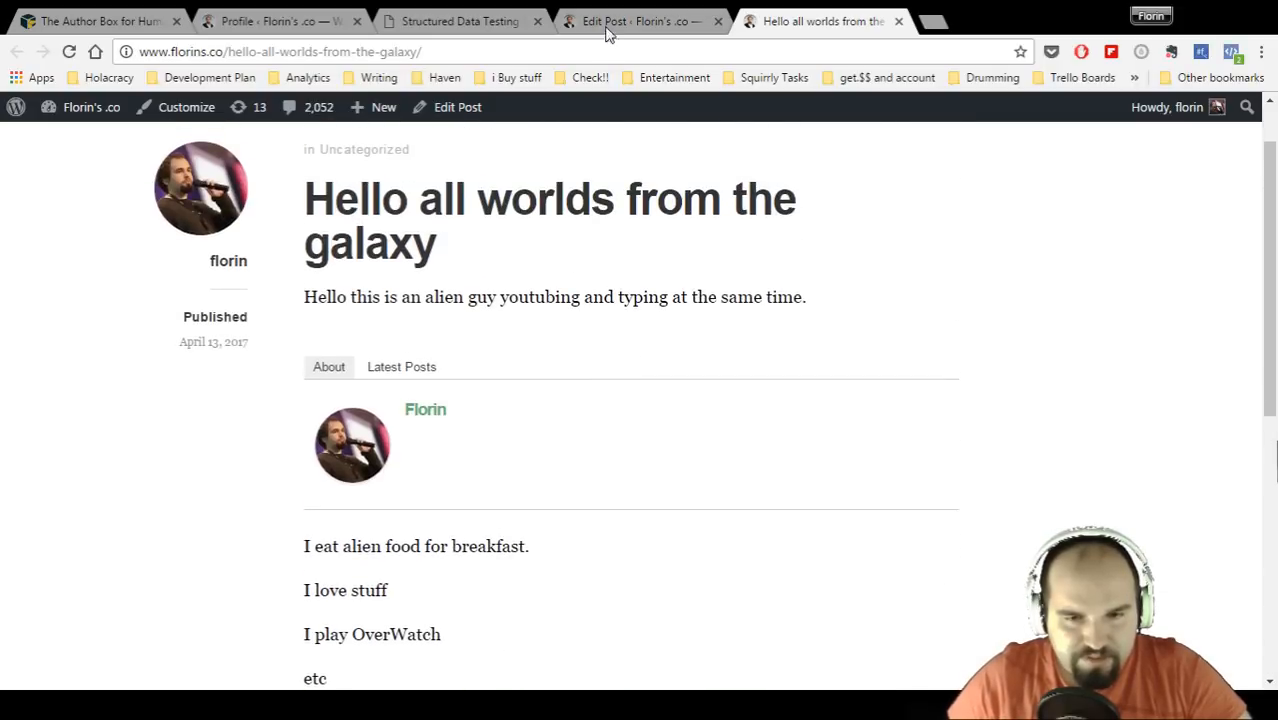
# - Remove the [starbox] shortcode from the post "Hello all worlds from the galaxy" and update the post
pyautogui.click(612, 21)
pyautogui.scroll(-3, 449, 263)
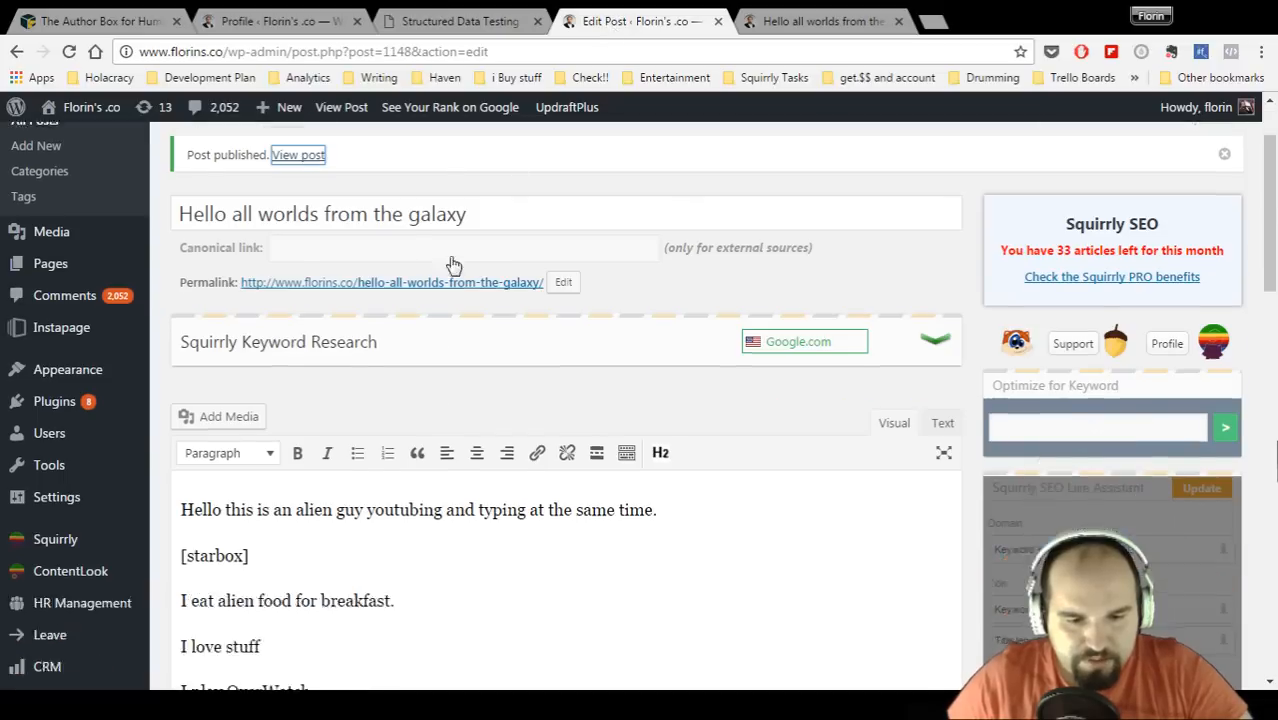
pyautogui.click(271, 275)
pyautogui.press('BackSpace')
pyautogui.press('BackSpace')
pyautogui.press('BackSpace')
pyautogui.press('BackSpace')
pyautogui.press('BackSpace')
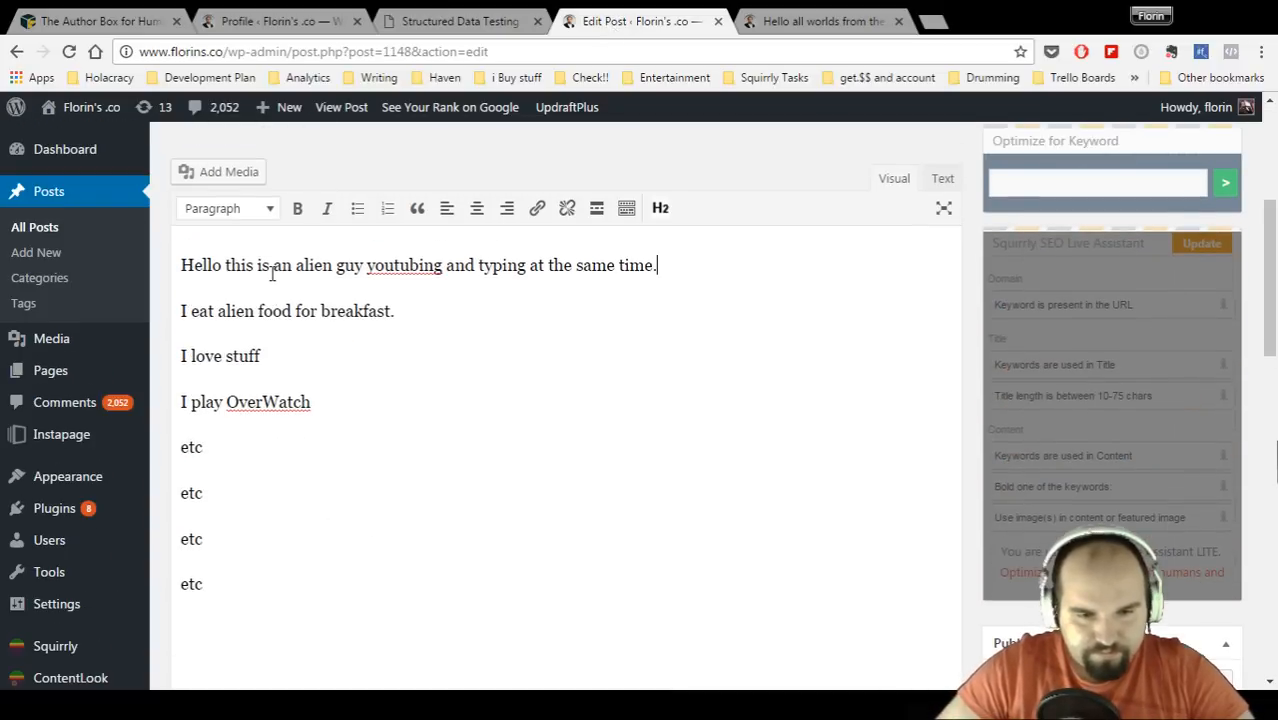
pyautogui.scroll(-3, 1113, 508)
pyautogui.click(1198, 677)
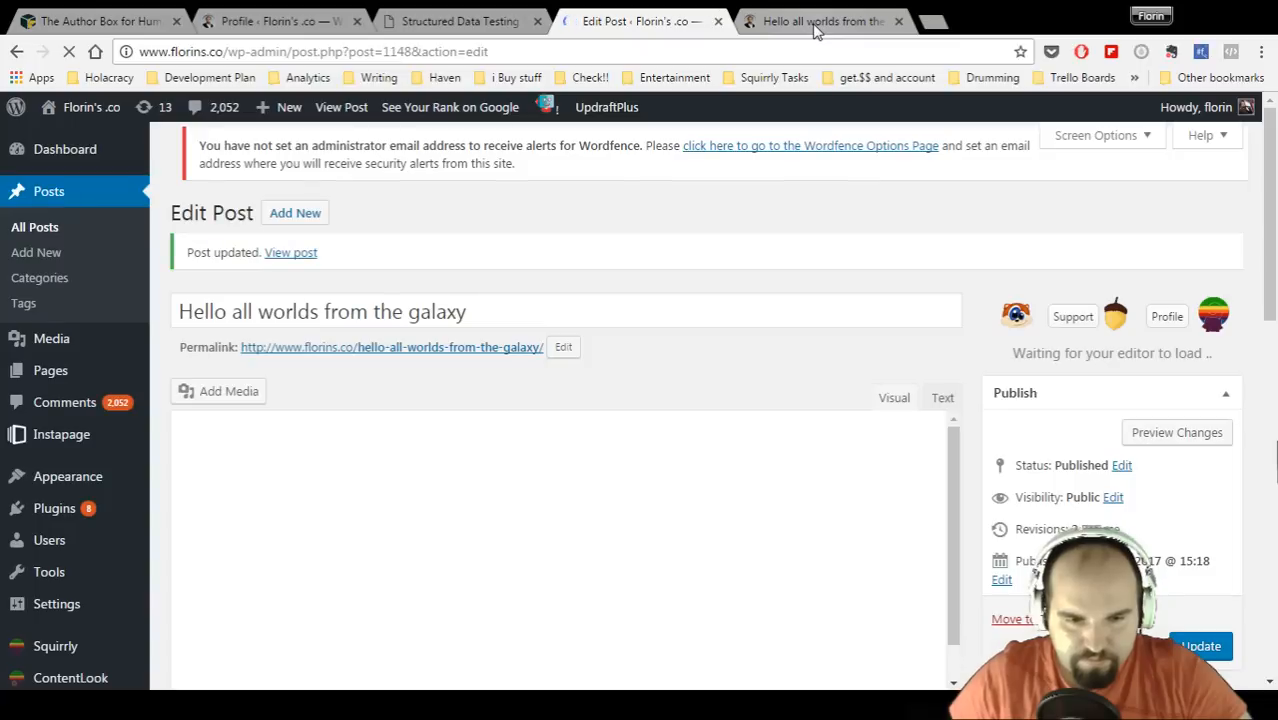
# - Reload the published post and check where the author box appears without the shortcode
pyautogui.click(815, 25)
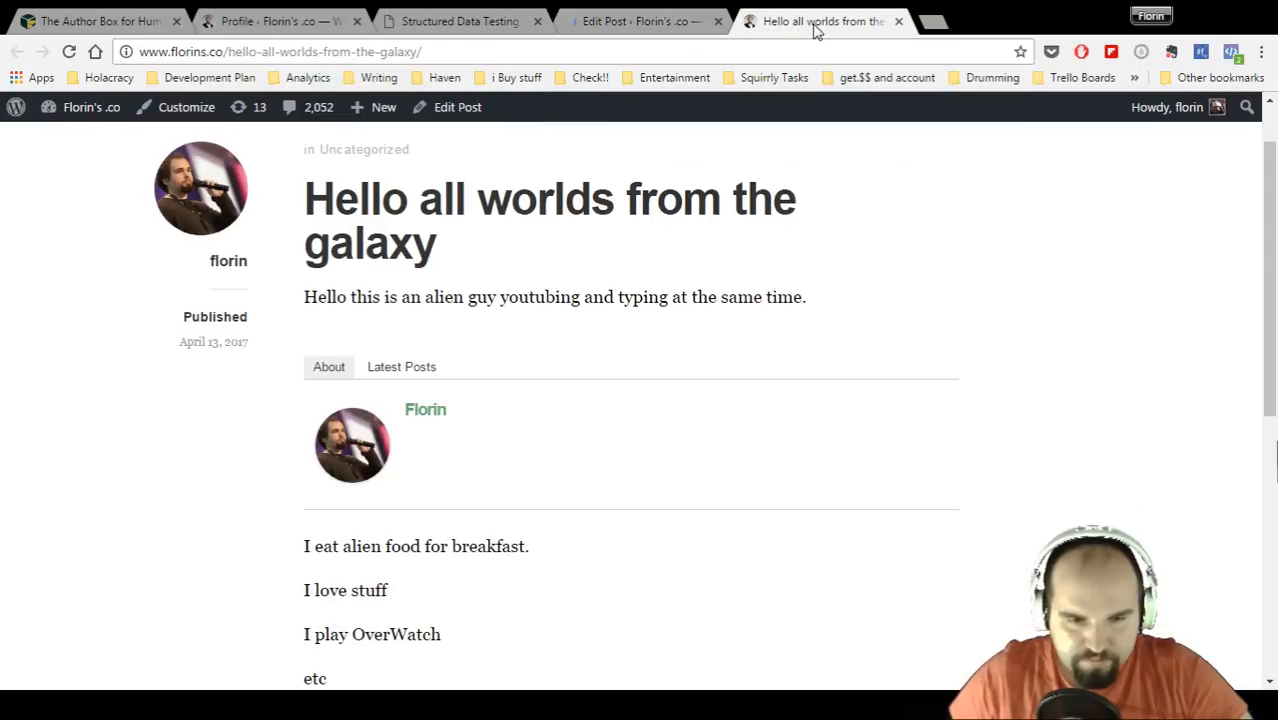
pyautogui.click(70, 50)
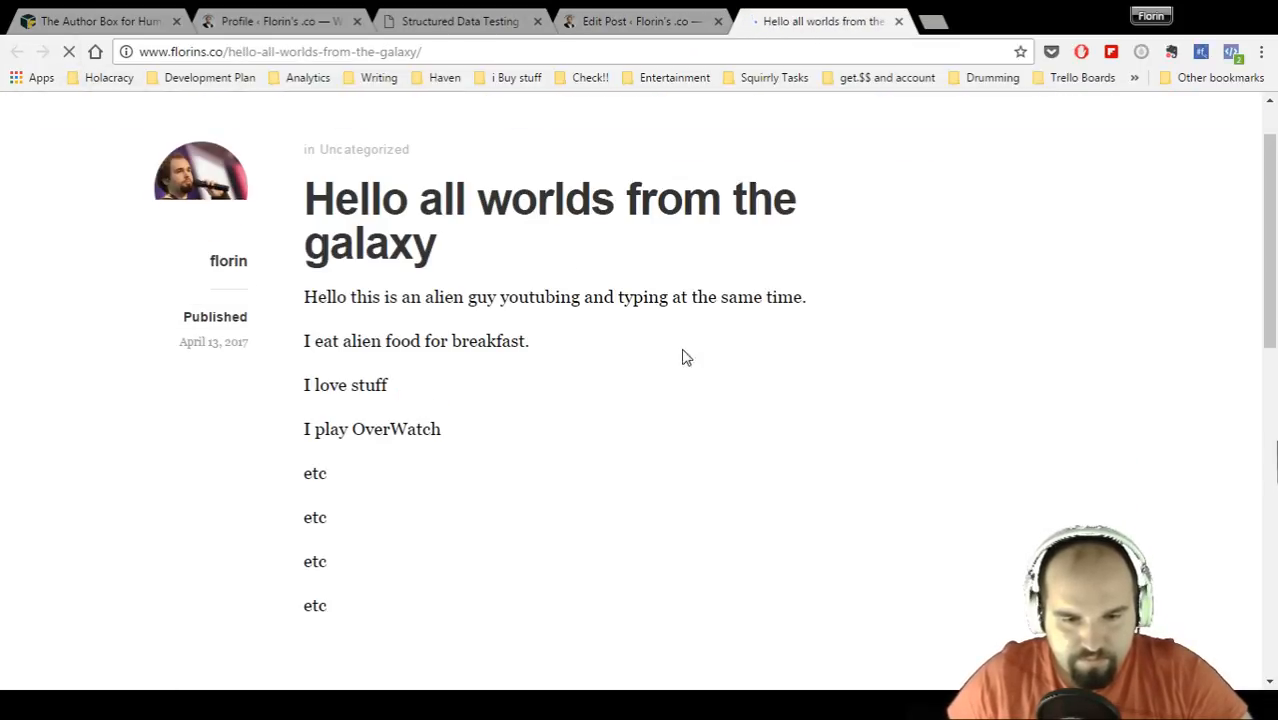
pyautogui.scroll(-1, 643, 378)
pyautogui.scroll(-2, 643, 378)
pyautogui.scroll(4, 642, 376)
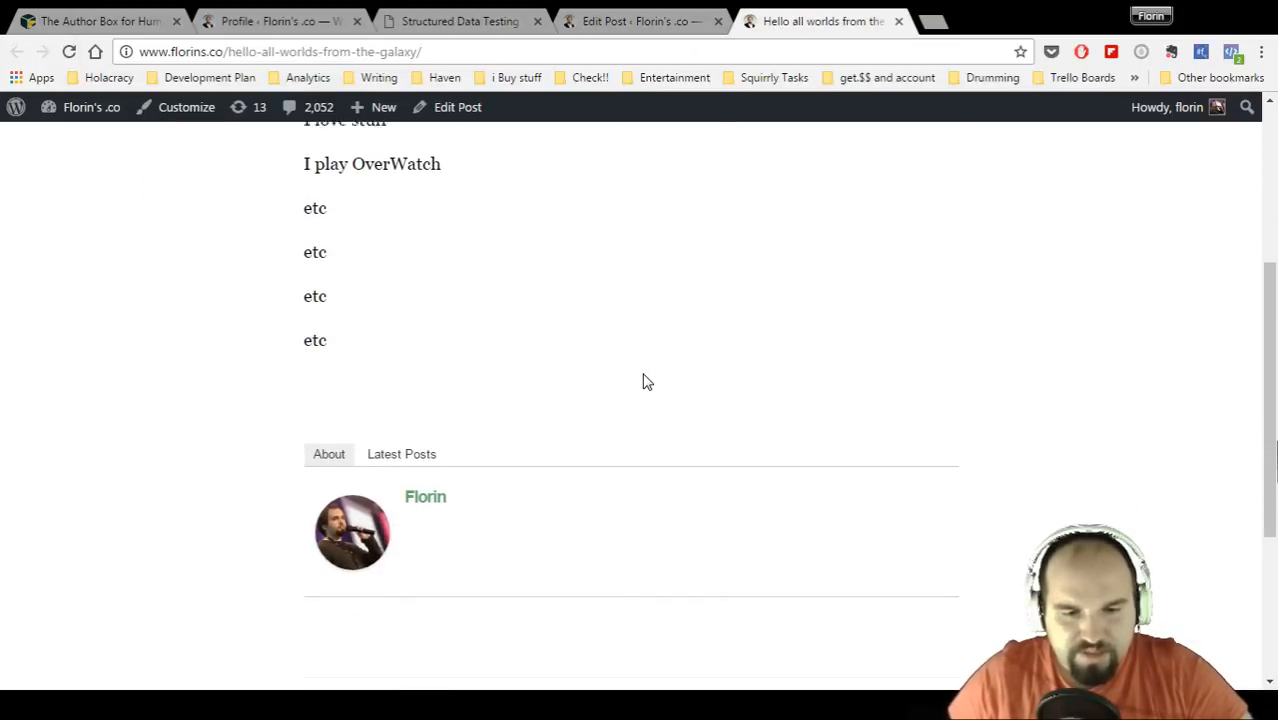
pyautogui.scroll(-5, 614, 434)
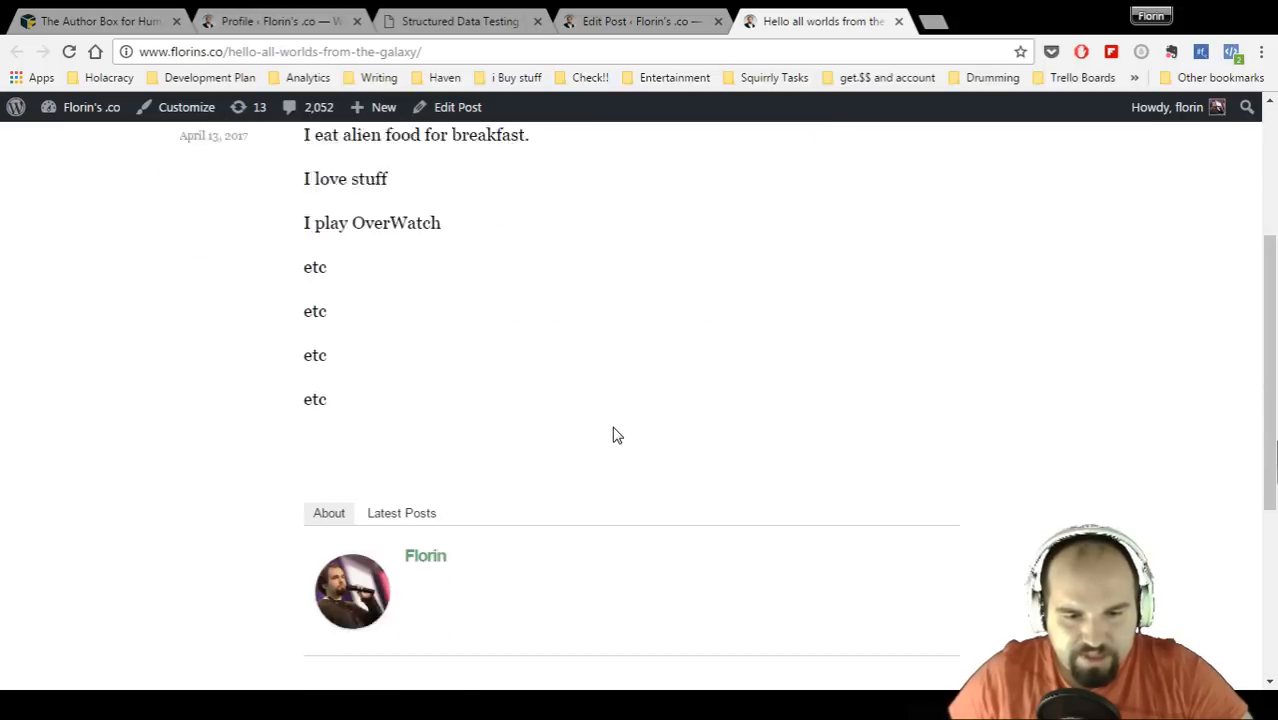
pyautogui.scroll(3, 599, 410)
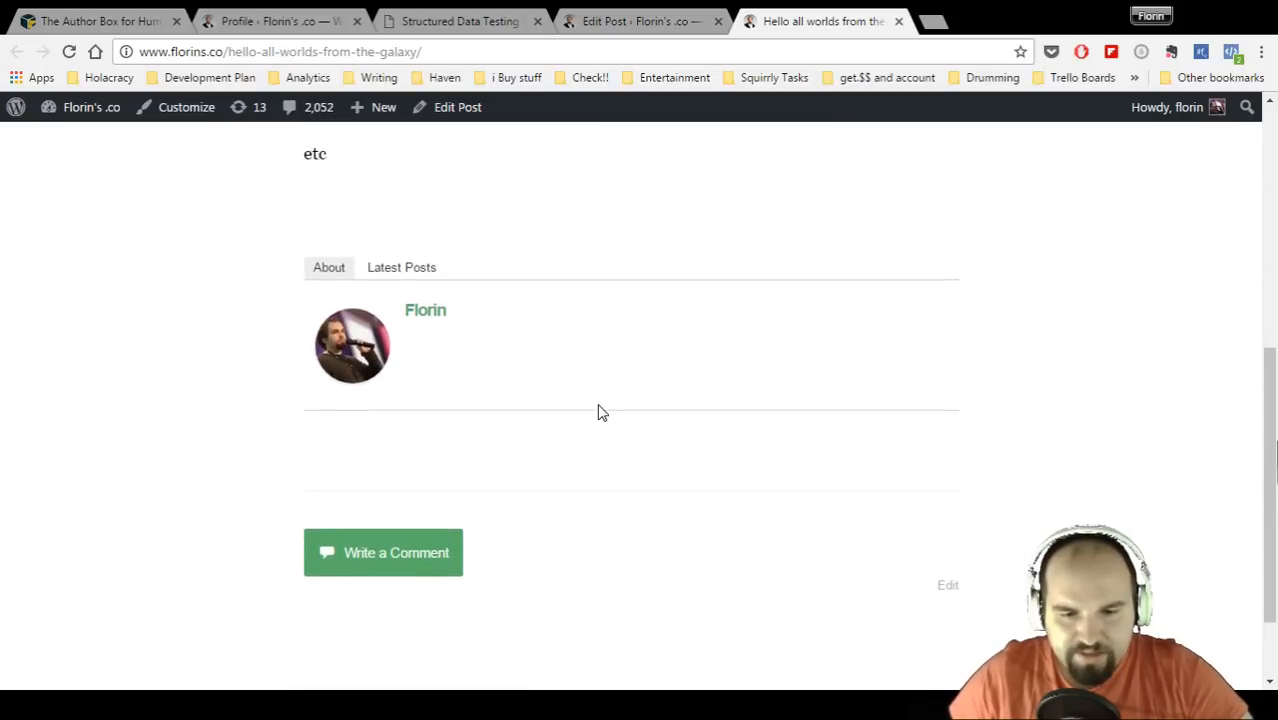
# - Return to the user profile and save its StarBox settings by updating the profile
pyautogui.click(457, 35)
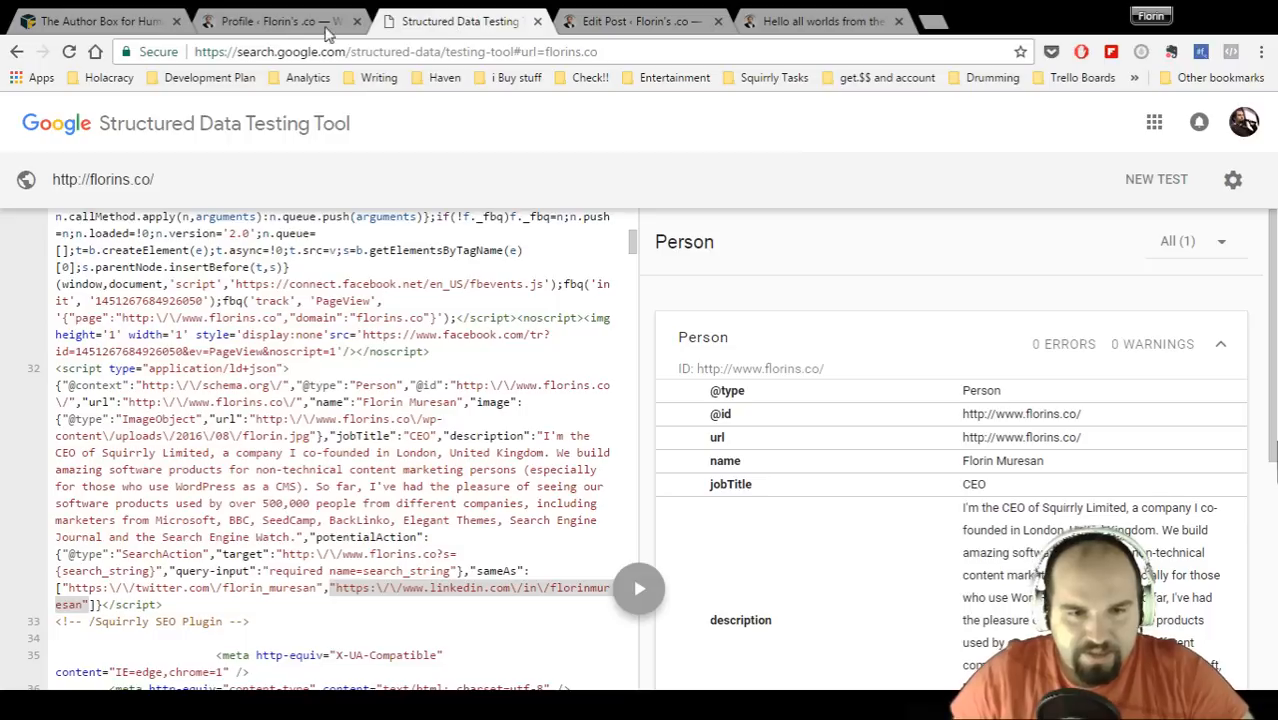
pyautogui.click(301, 35)
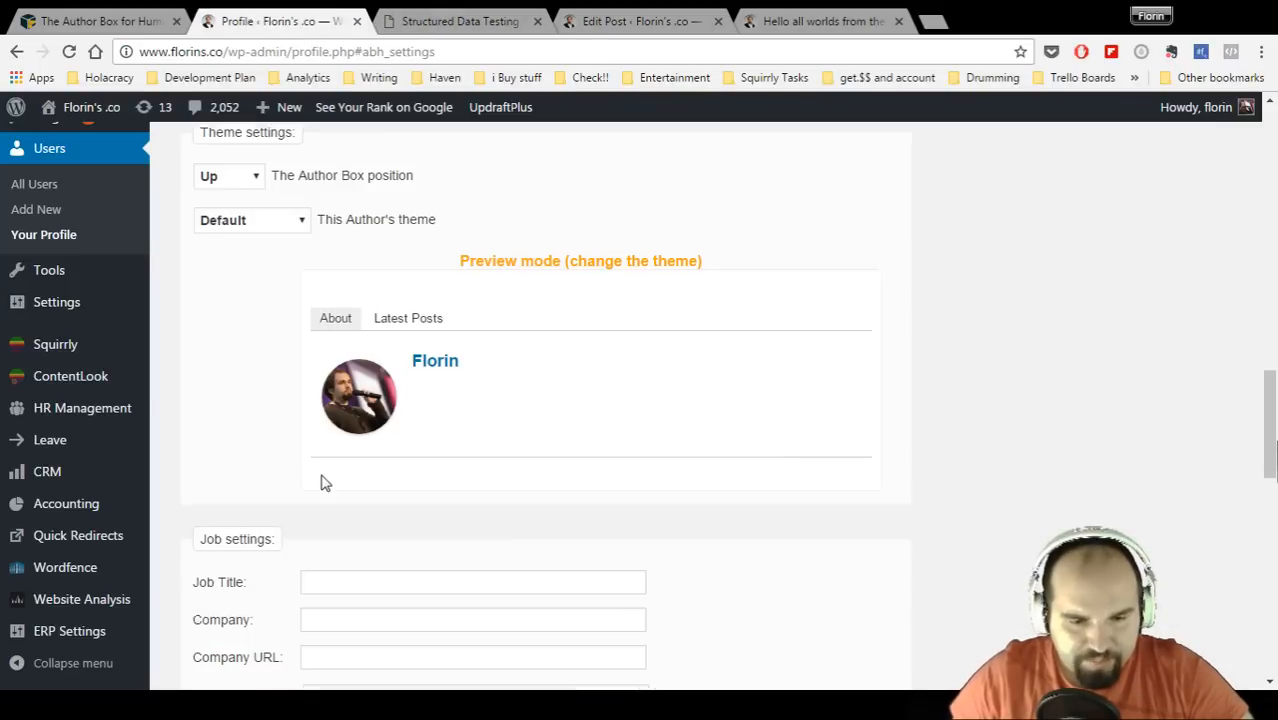
pyautogui.scroll(-15, 322, 481)
pyautogui.click(230, 594)
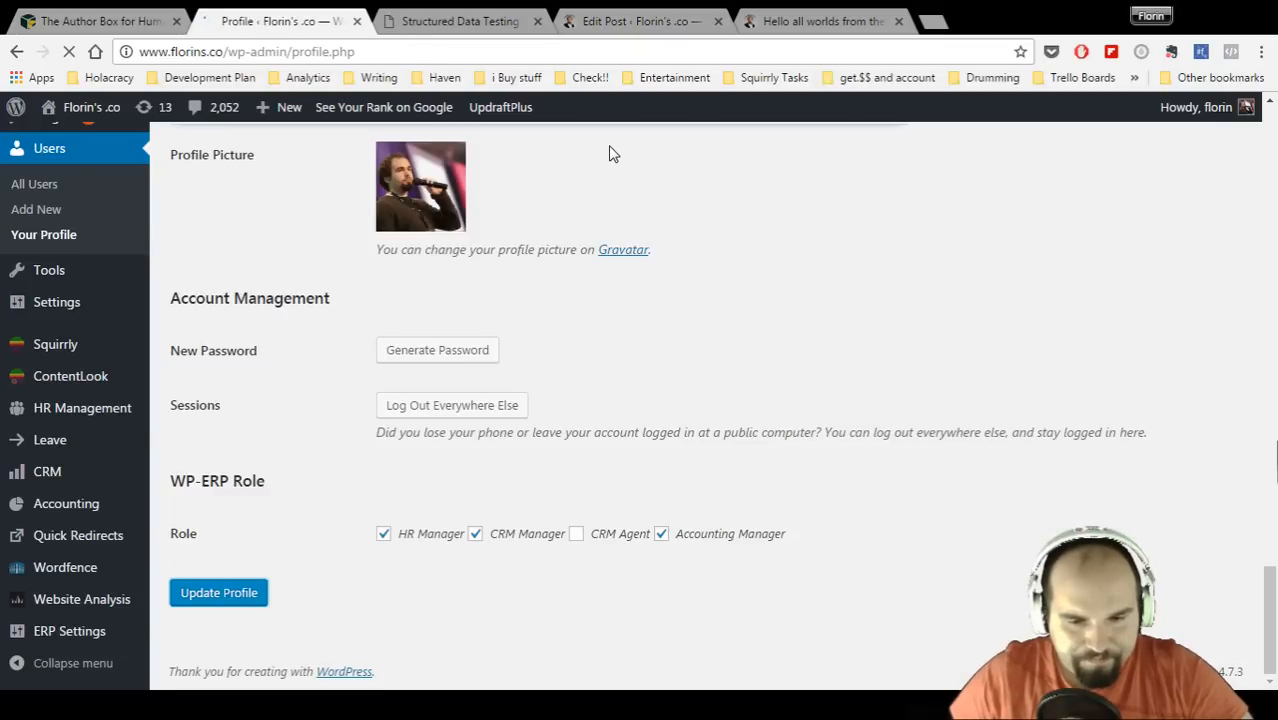
# - Reload the published post and examine the author box position relative to the title and post text
pyautogui.click(779, 14)
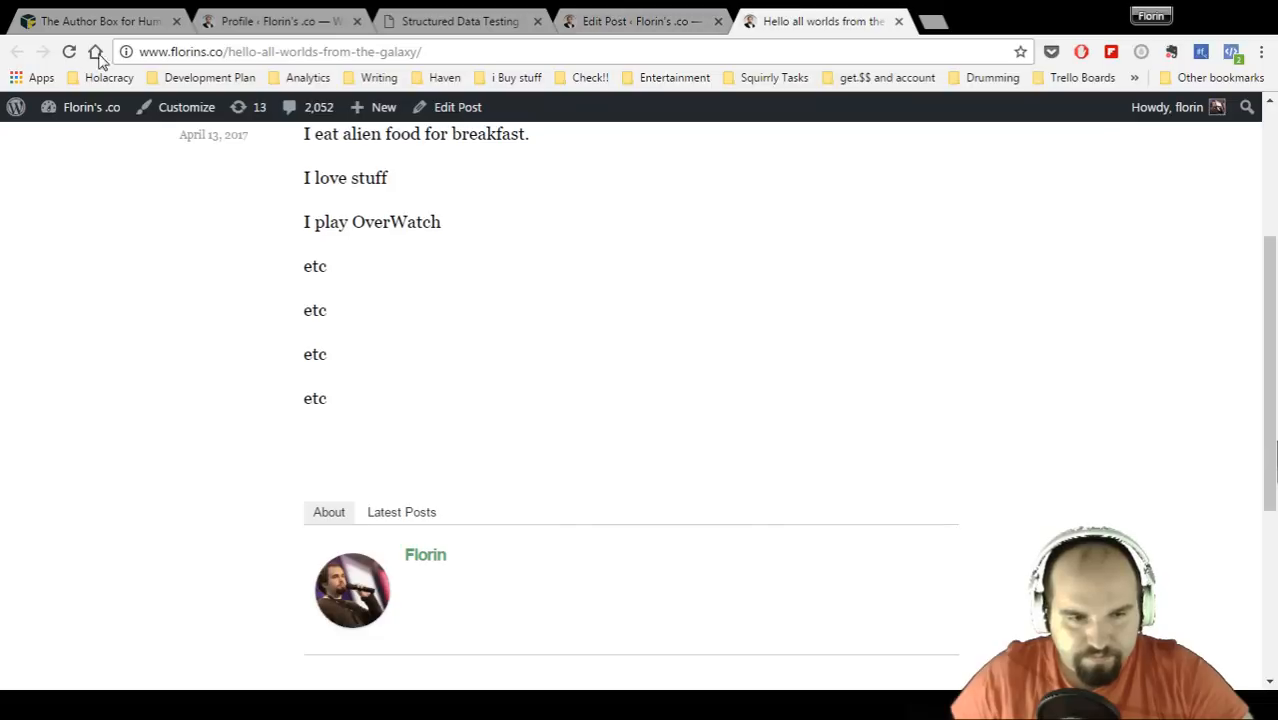
pyautogui.click(69, 51)
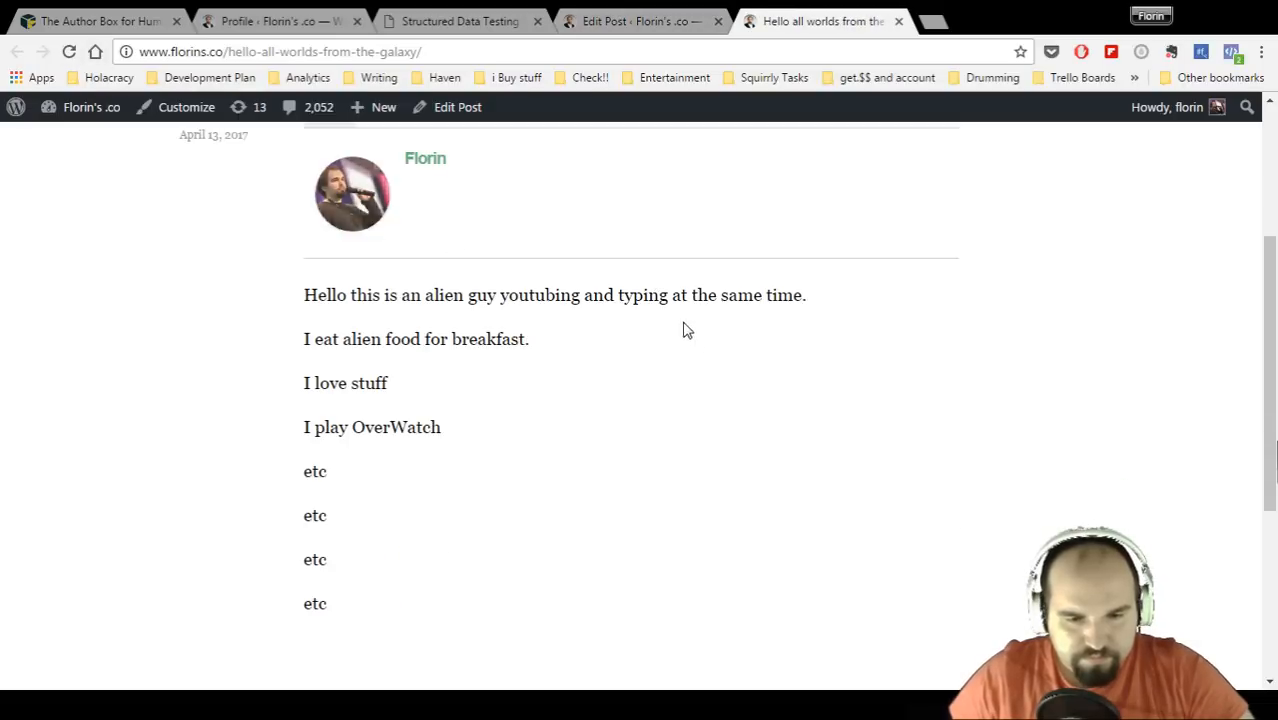
pyautogui.scroll(3, 670, 316)
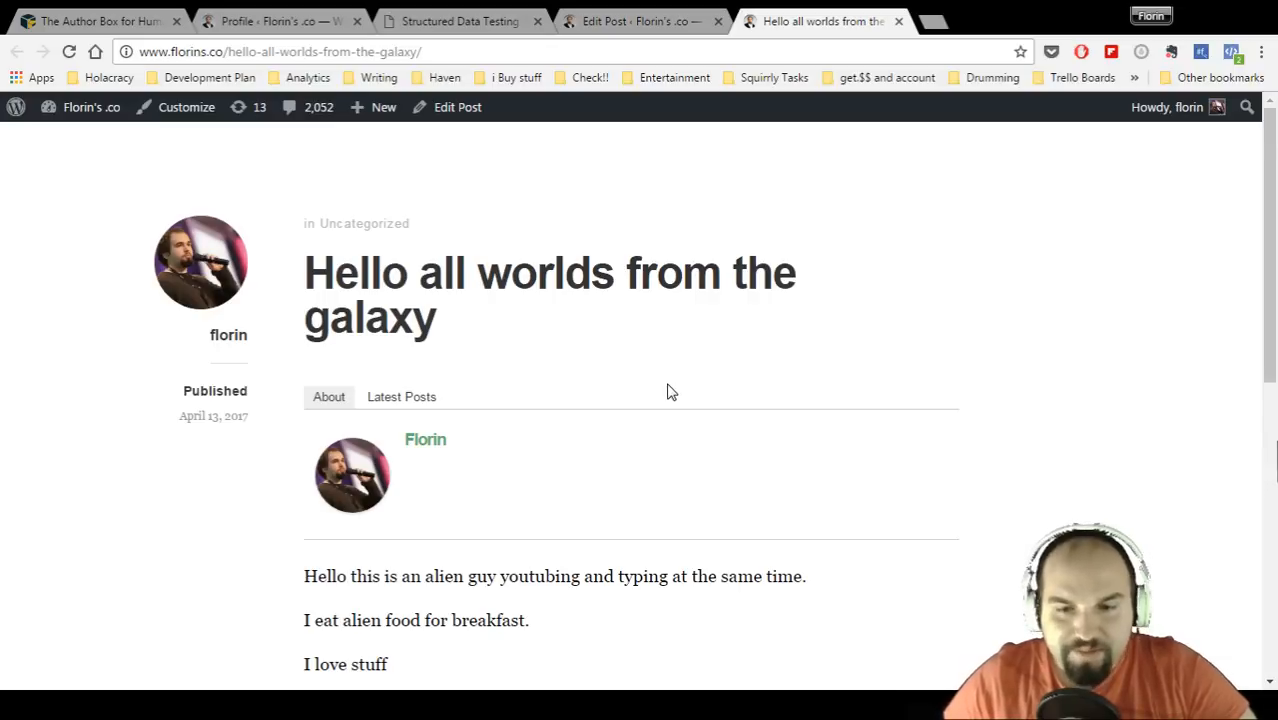
pyautogui.scroll(-1, 670, 392)
pyautogui.scroll(1, 670, 392)
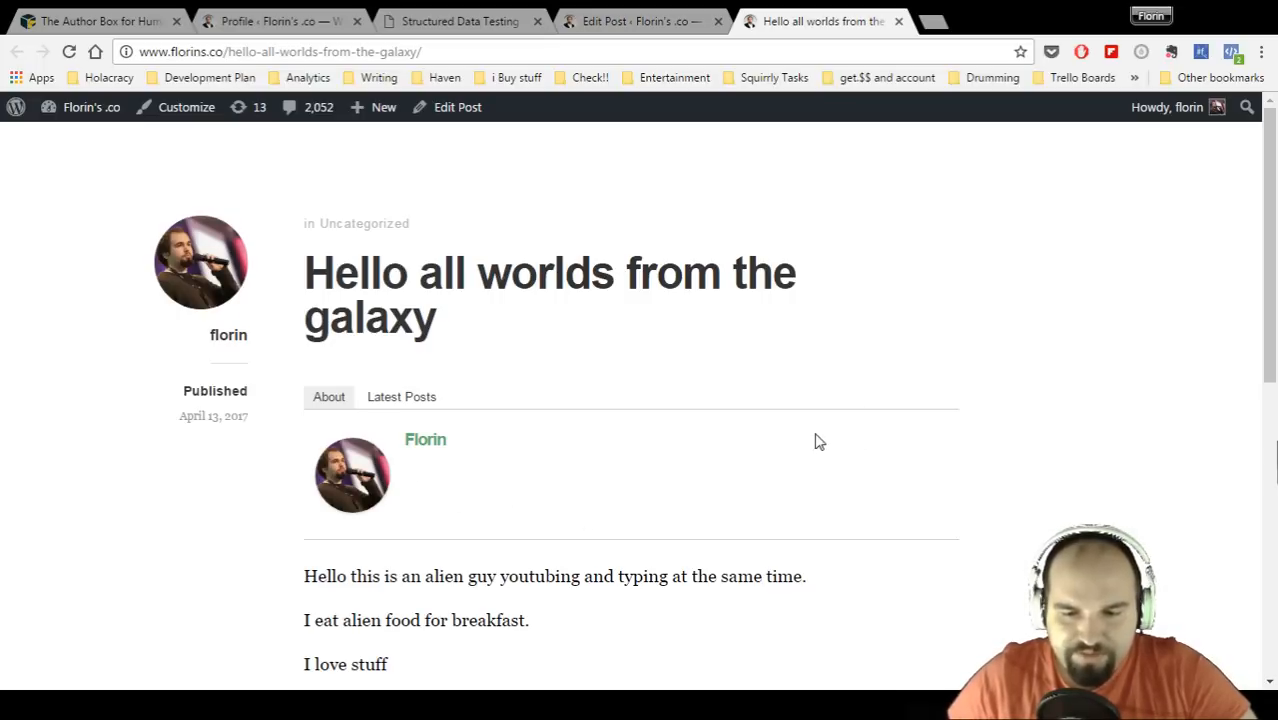
pyautogui.scroll(-2, 536, 477)
pyautogui.scroll(2, 536, 478)
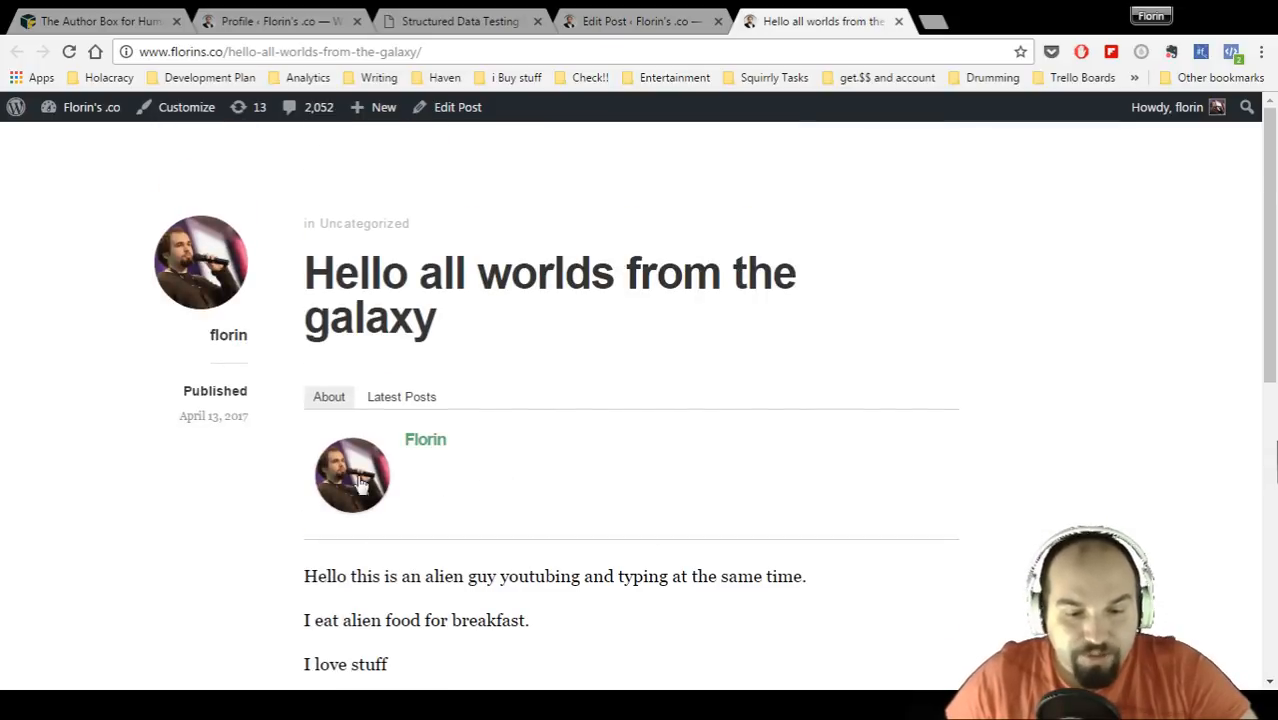
pyautogui.scroll(-7, 542, 426)
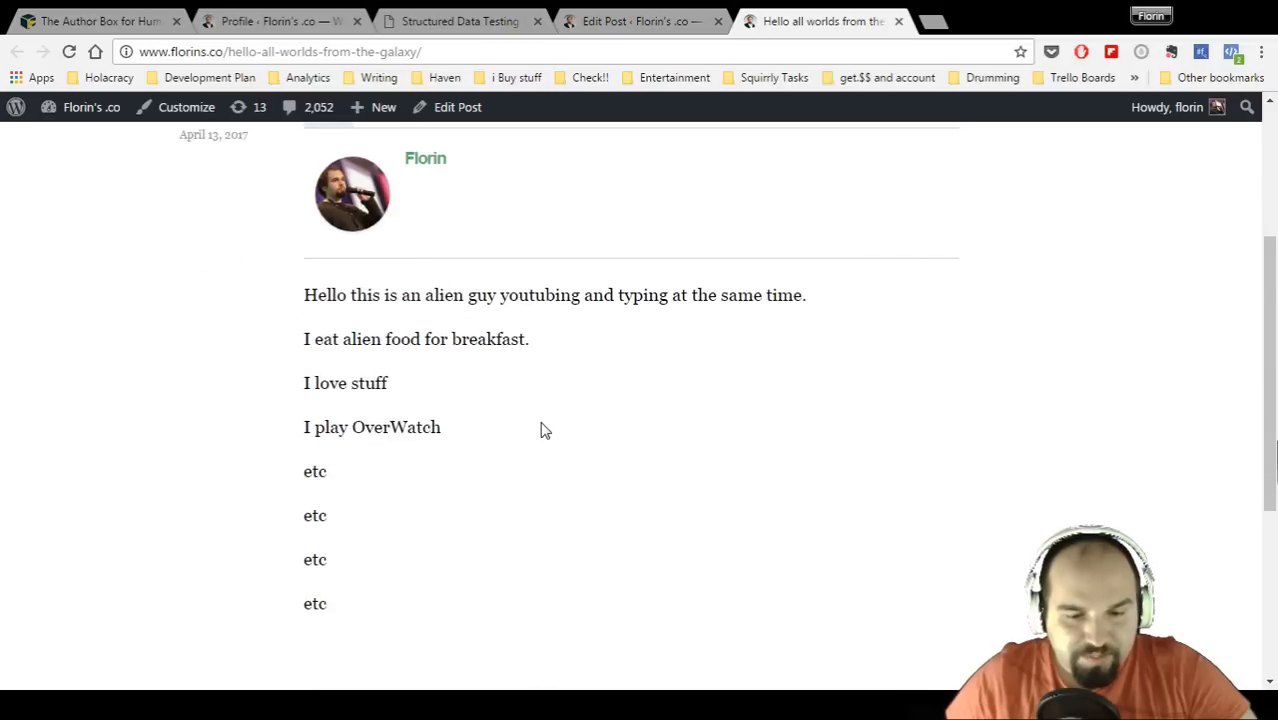
pyautogui.scroll(7, 538, 430)
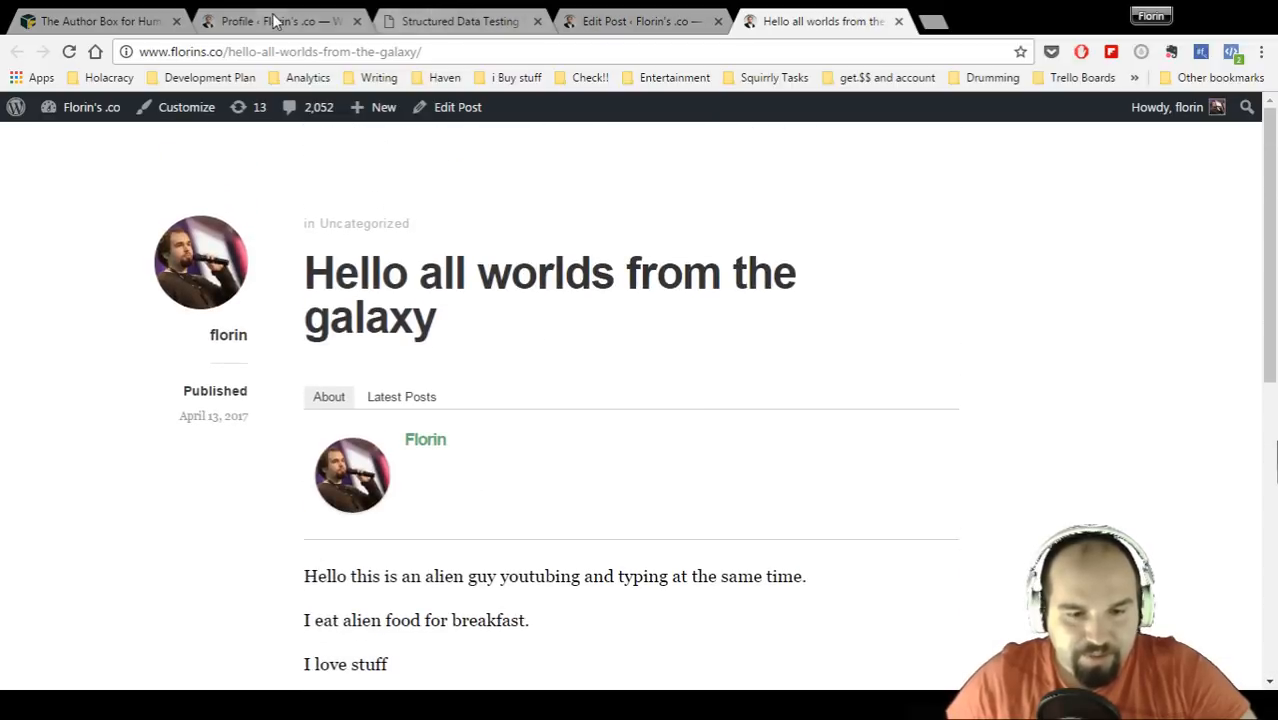
# - Go back to the user profile and change this author's StarBox theme to Fancy, previewing Business on the way
pyautogui.click(275, 20)
pyautogui.scroll(-4, 337, 385)
pyautogui.scroll(4, 340, 387)
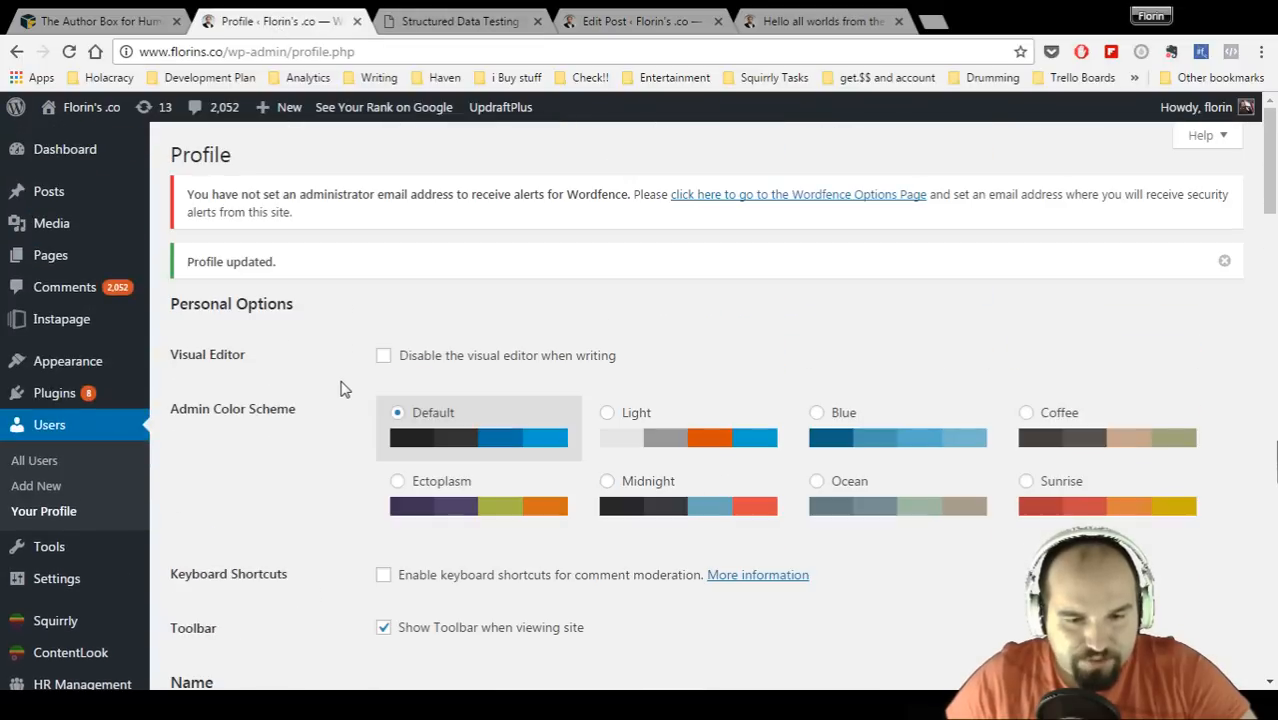
pyautogui.scroll(-9, 342, 389)
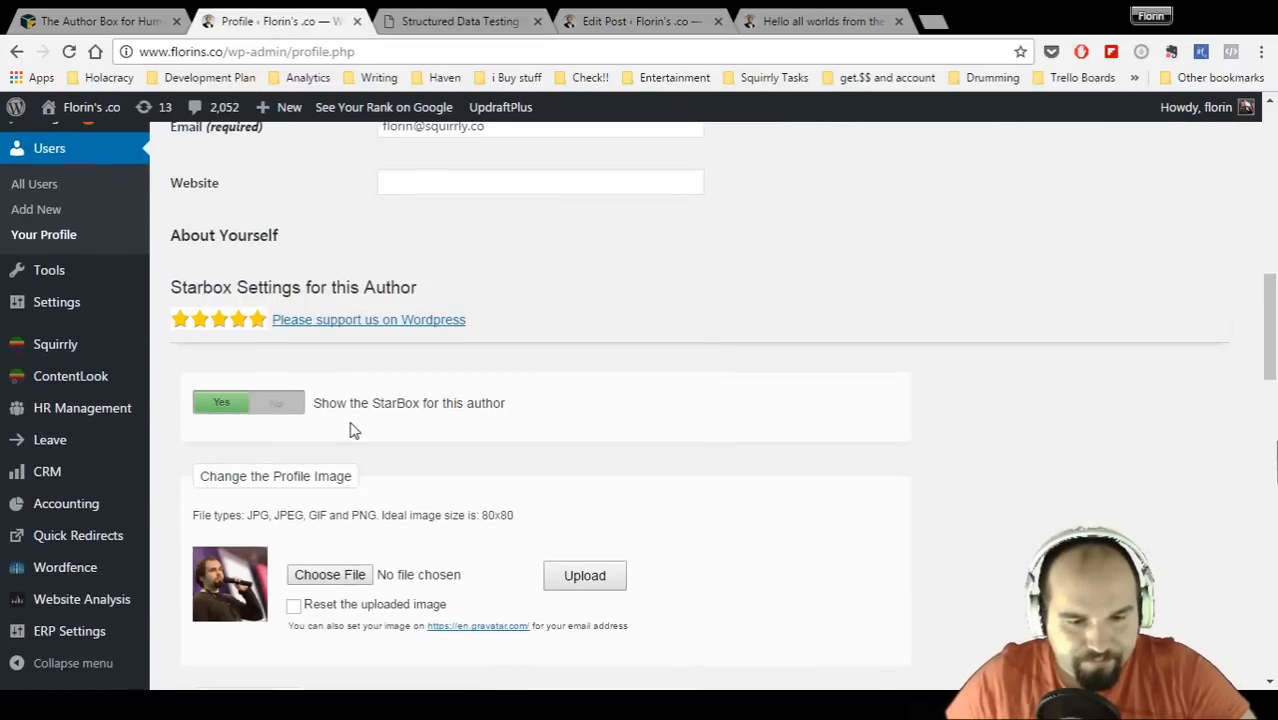
pyautogui.scroll(-5, 352, 429)
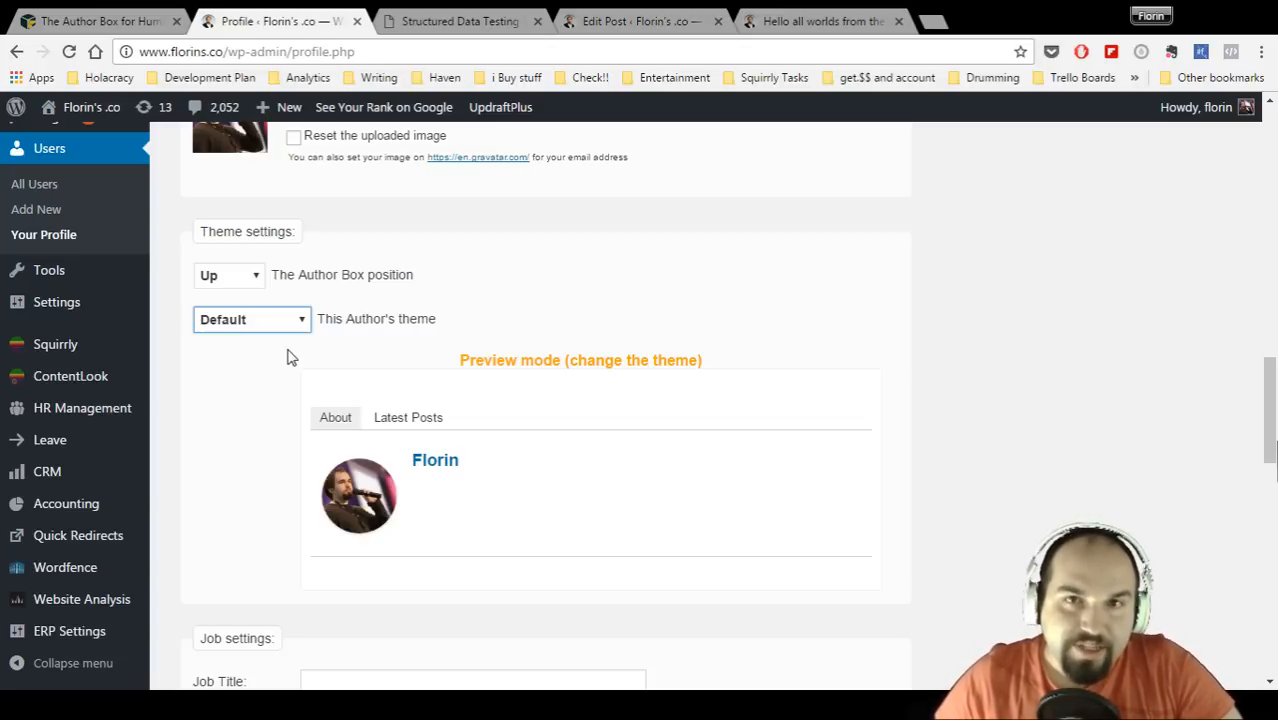
pyautogui.press('Down')
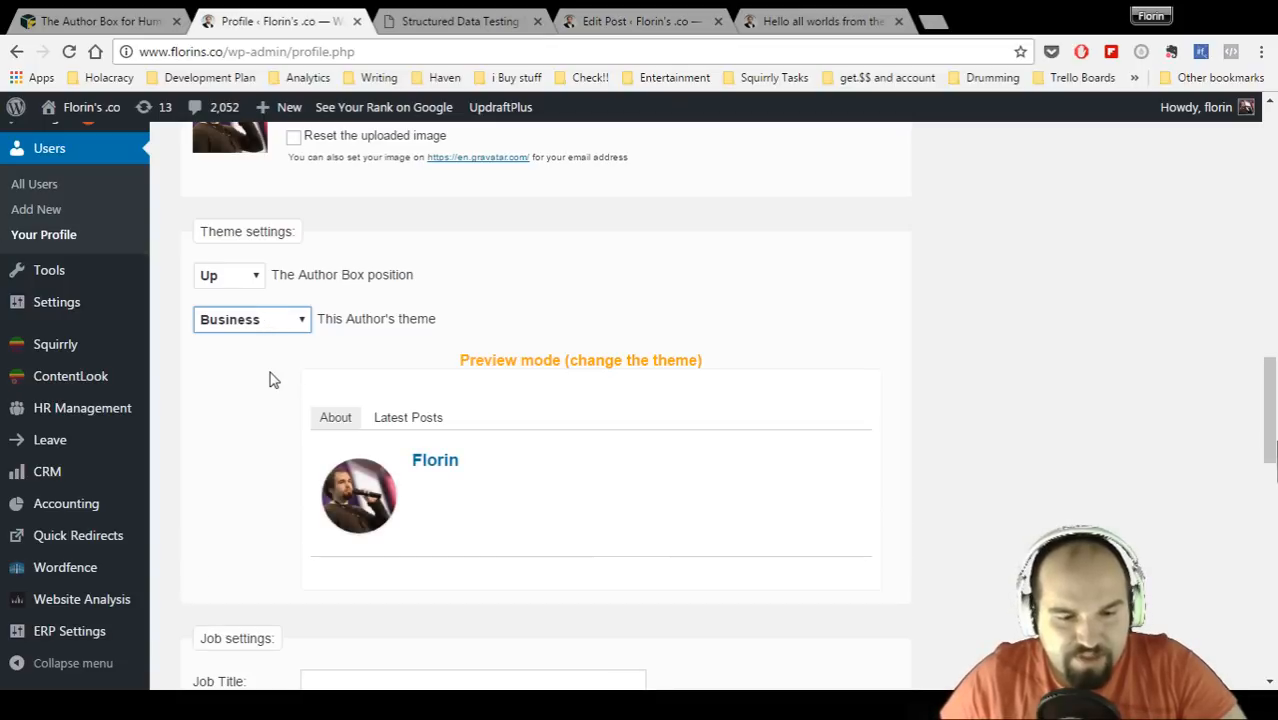
pyautogui.press('Down')
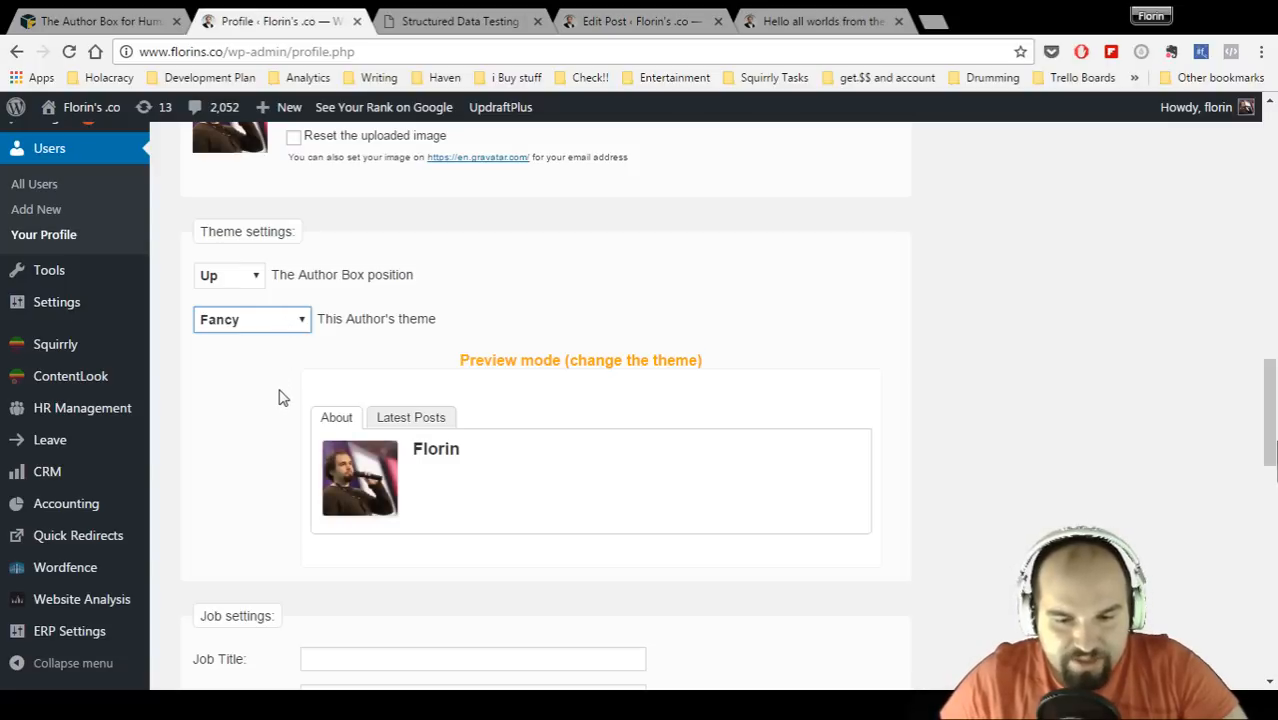
# - Preview the Minimal theme for this author and compare it with the author box on the published post
pyautogui.press('Down')
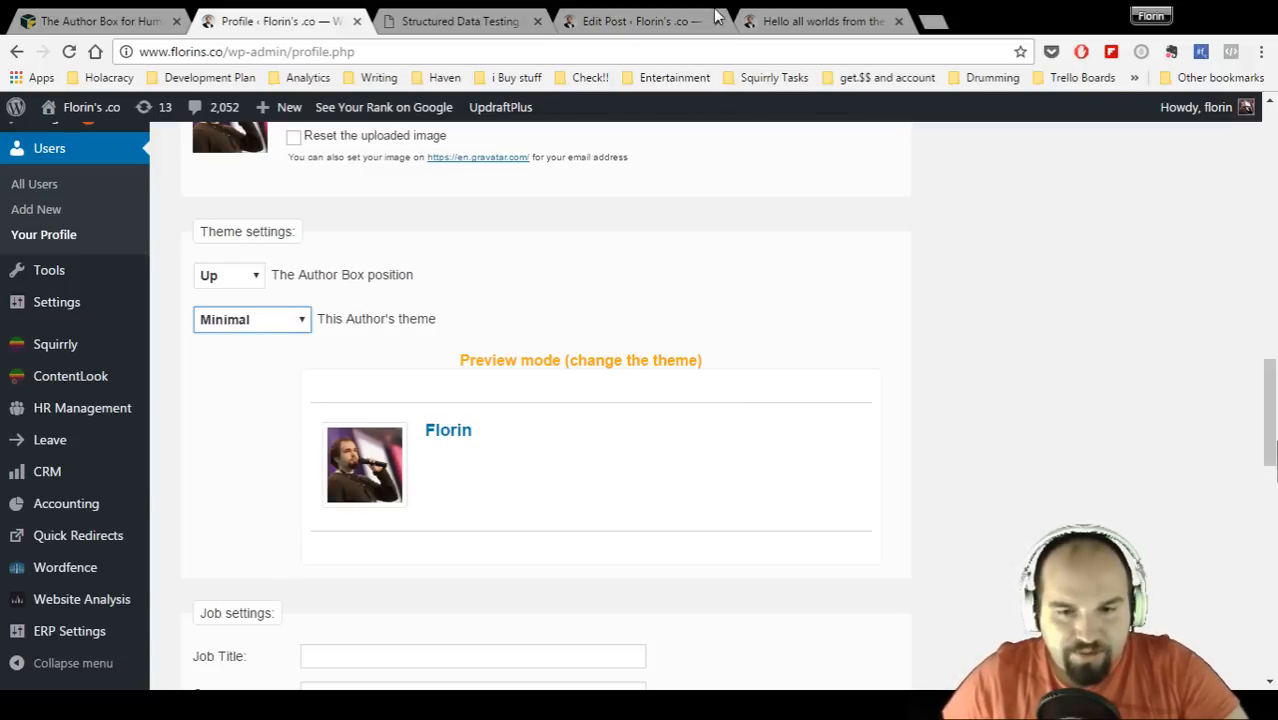
pyautogui.click(804, 20)
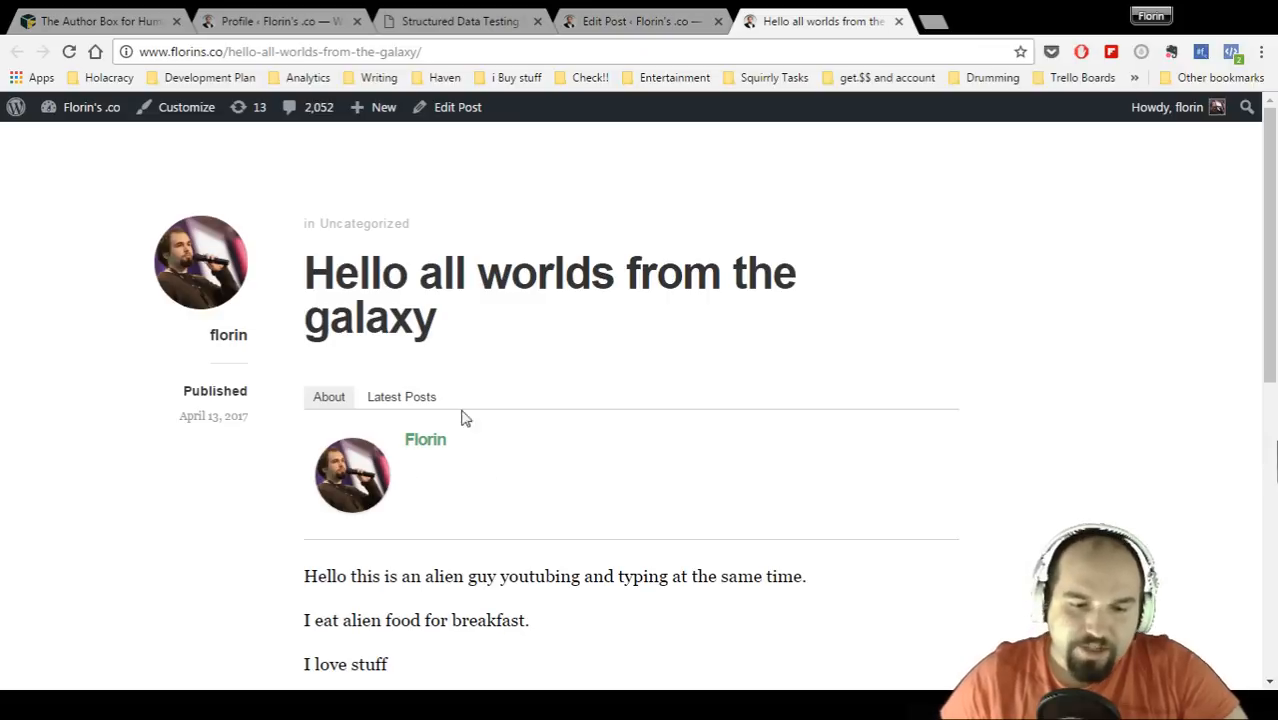
pyautogui.click(218, 20)
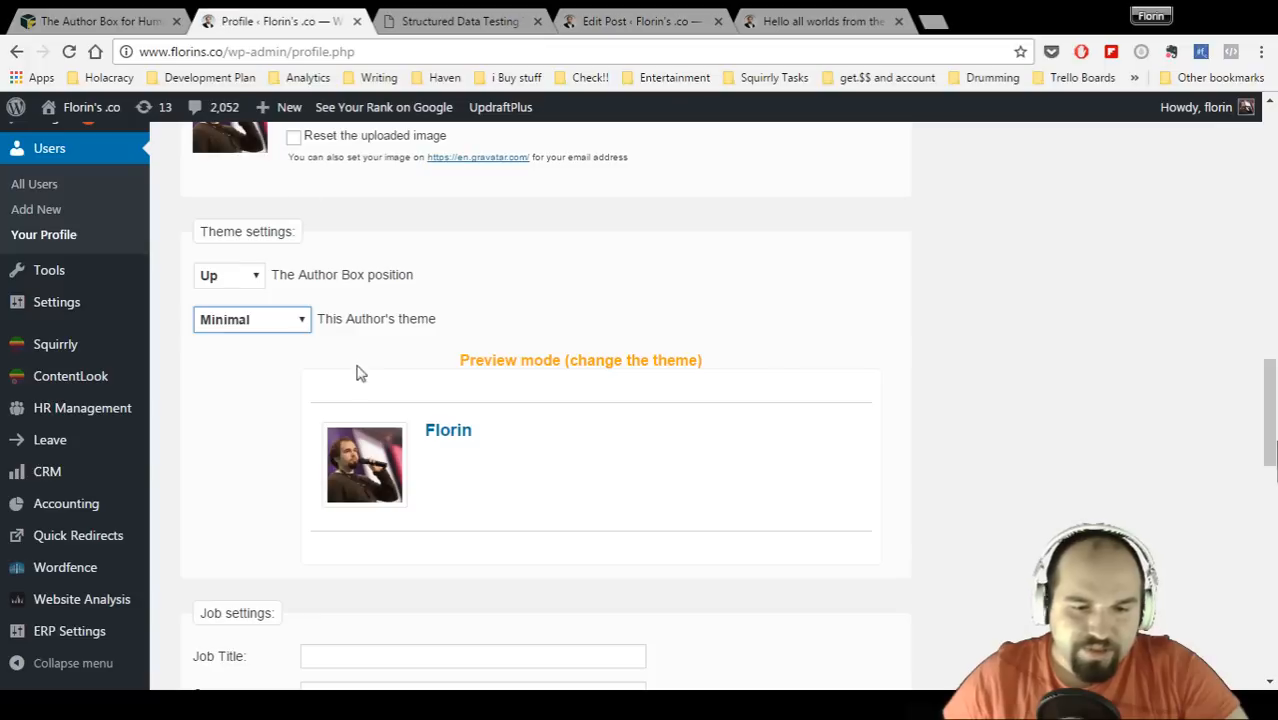
# - Set this author's StarBox theme to Drop-down and update the profile
pyautogui.click(261, 414)
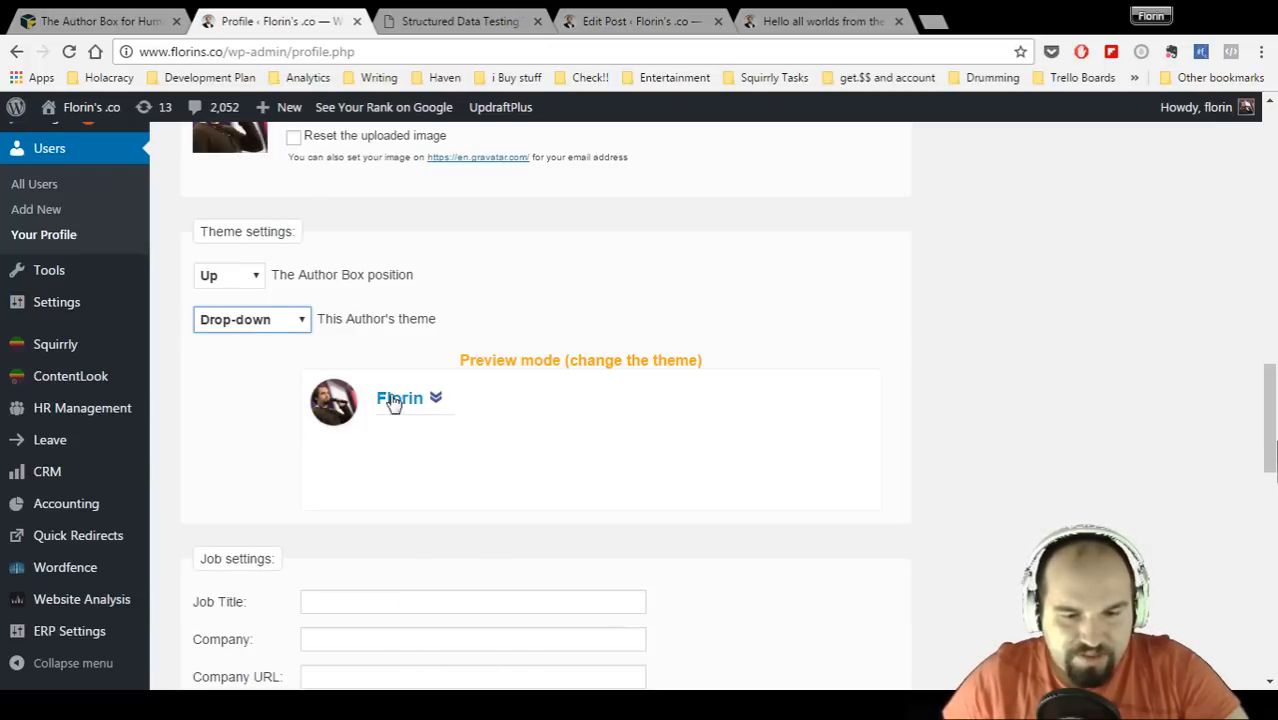
pyautogui.click(905, 434)
pyautogui.scroll(-10, 913, 431)
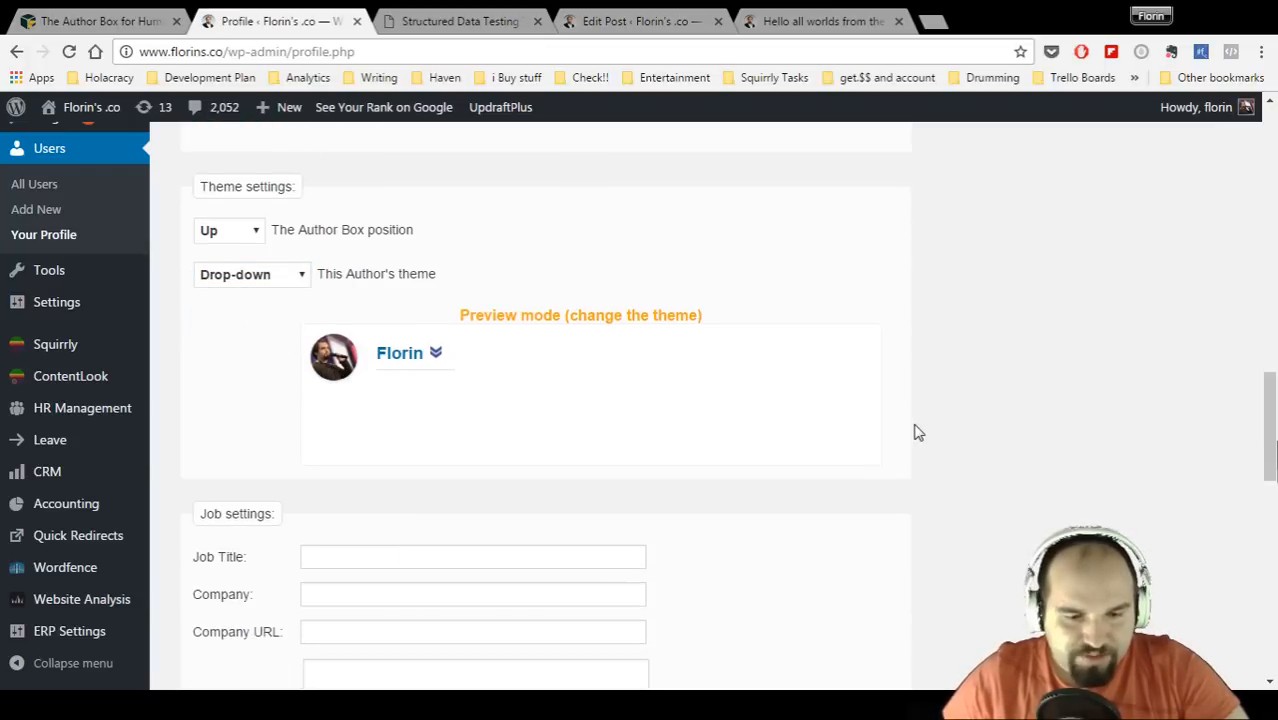
pyautogui.scroll(-1, 857, 453)
pyautogui.click(251, 592)
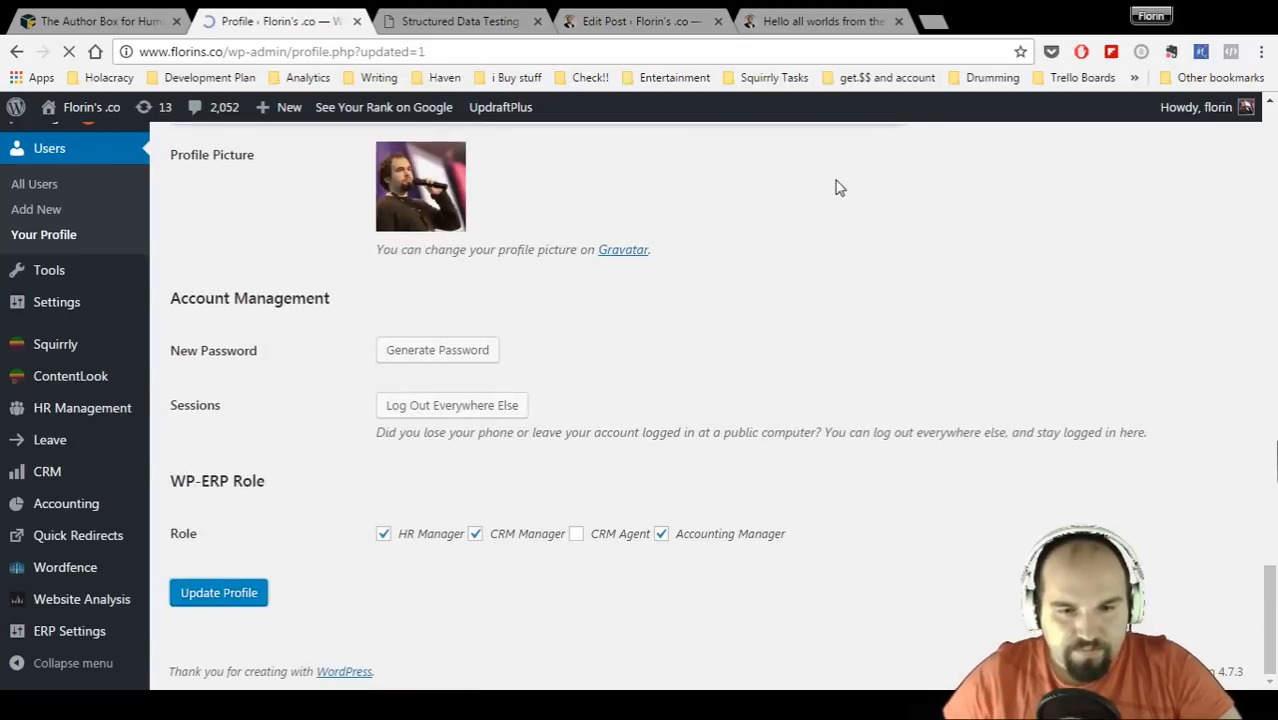
# - Reload the published post and examine how the Drop-down author box sits between the title and text
pyautogui.click(826, 18)
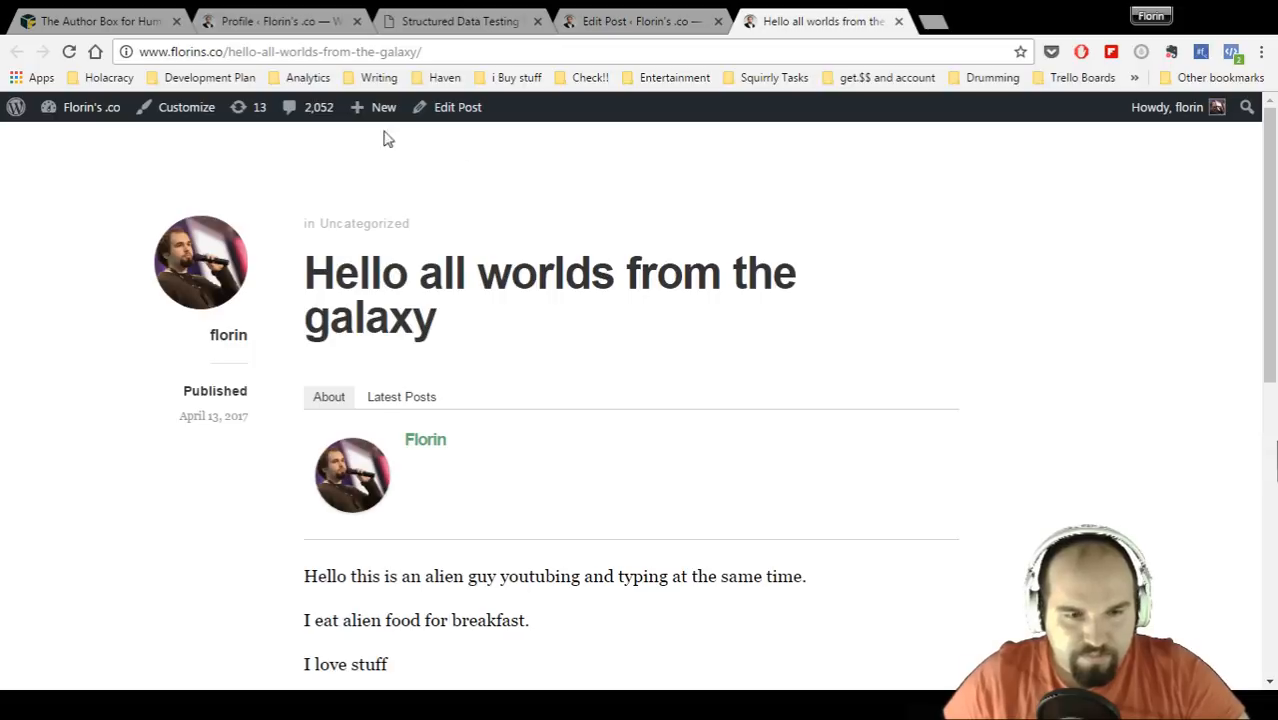
pyautogui.click(68, 53)
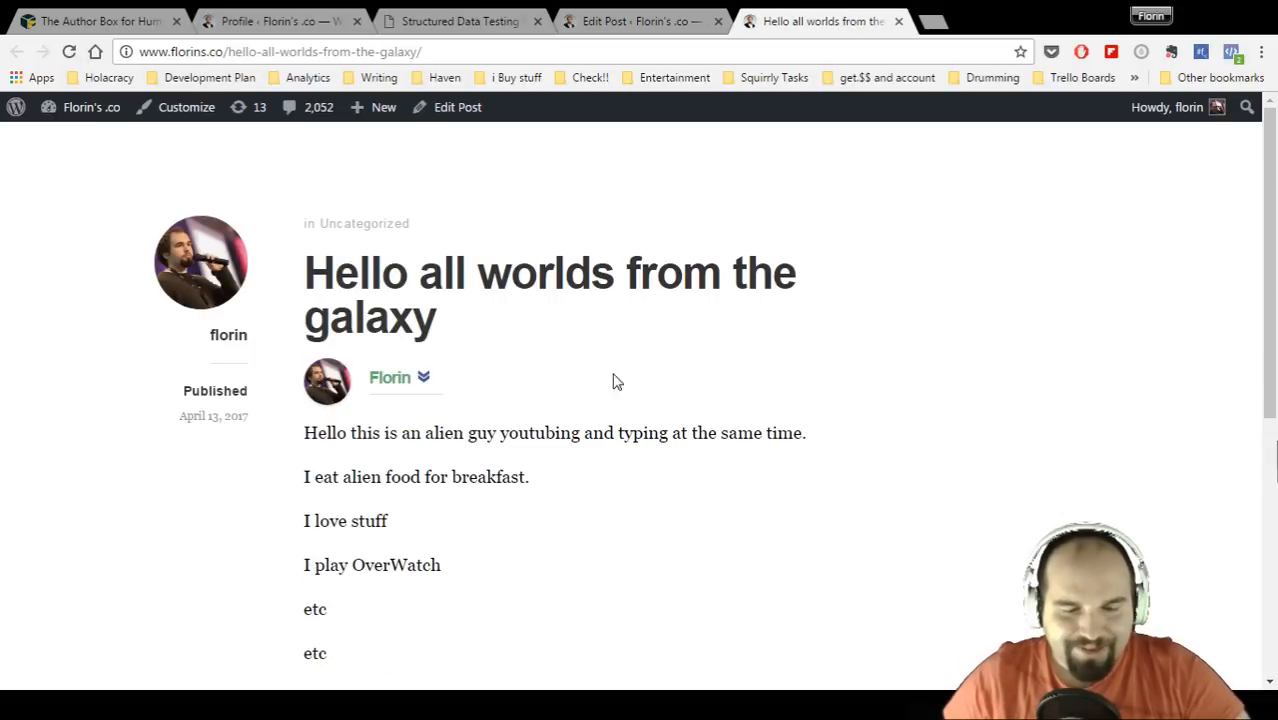
pyautogui.scroll(-2, 636, 374)
pyautogui.scroll(2, 636, 374)
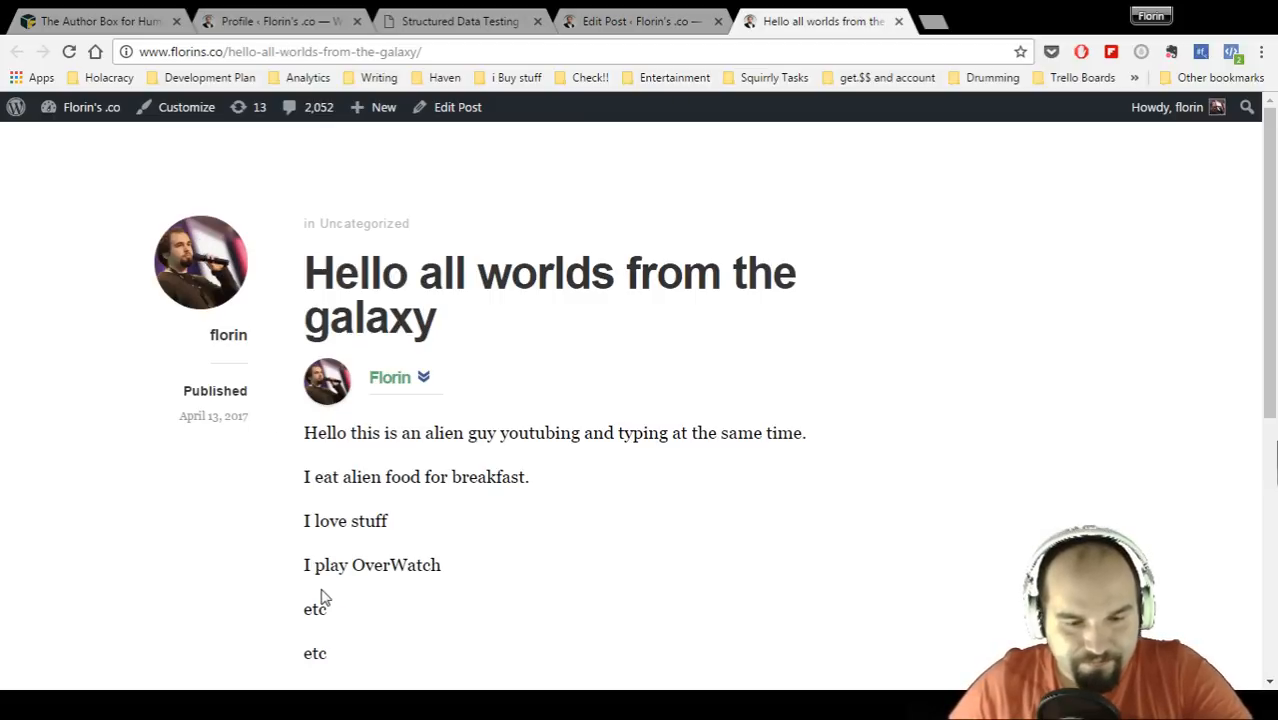
# - Temporarily hide the large site-logo avatar beside the post using the browser's element inspector
pyautogui.hotkey('ctrl', 'shift', 'i')
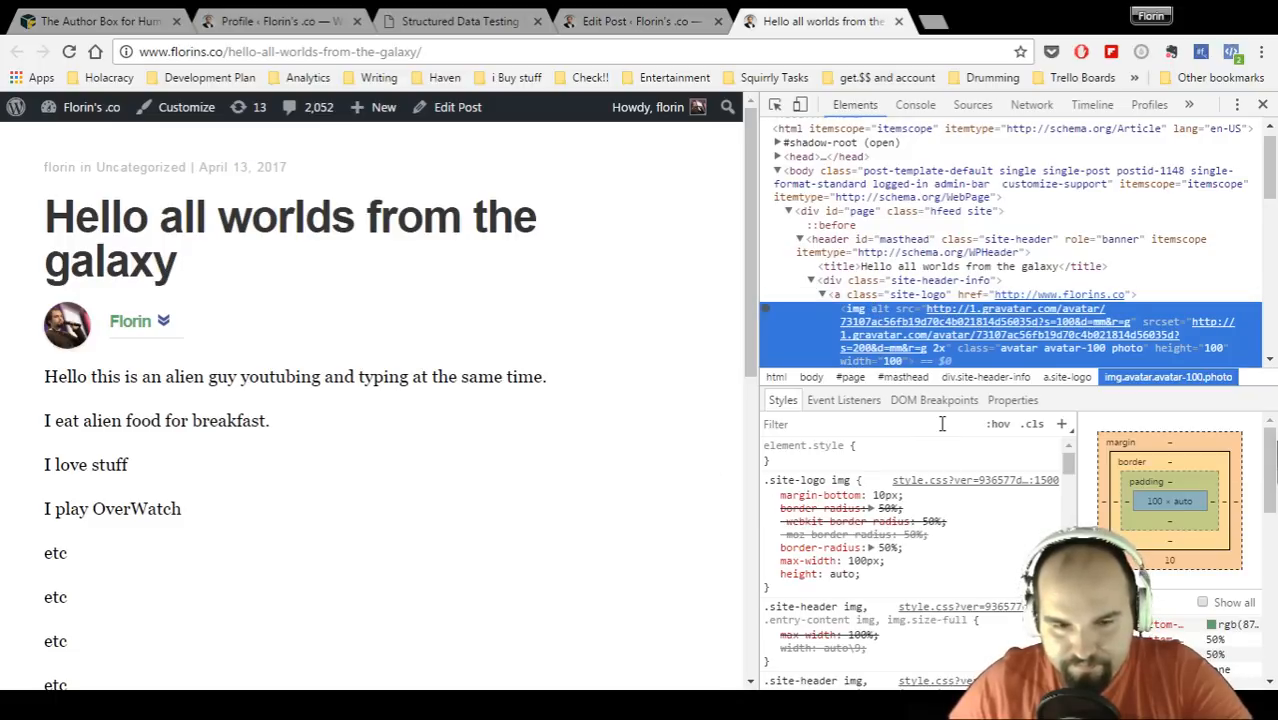
pyautogui.press('h')
pyautogui.hotkey('ctrl', 'shift', 'i')
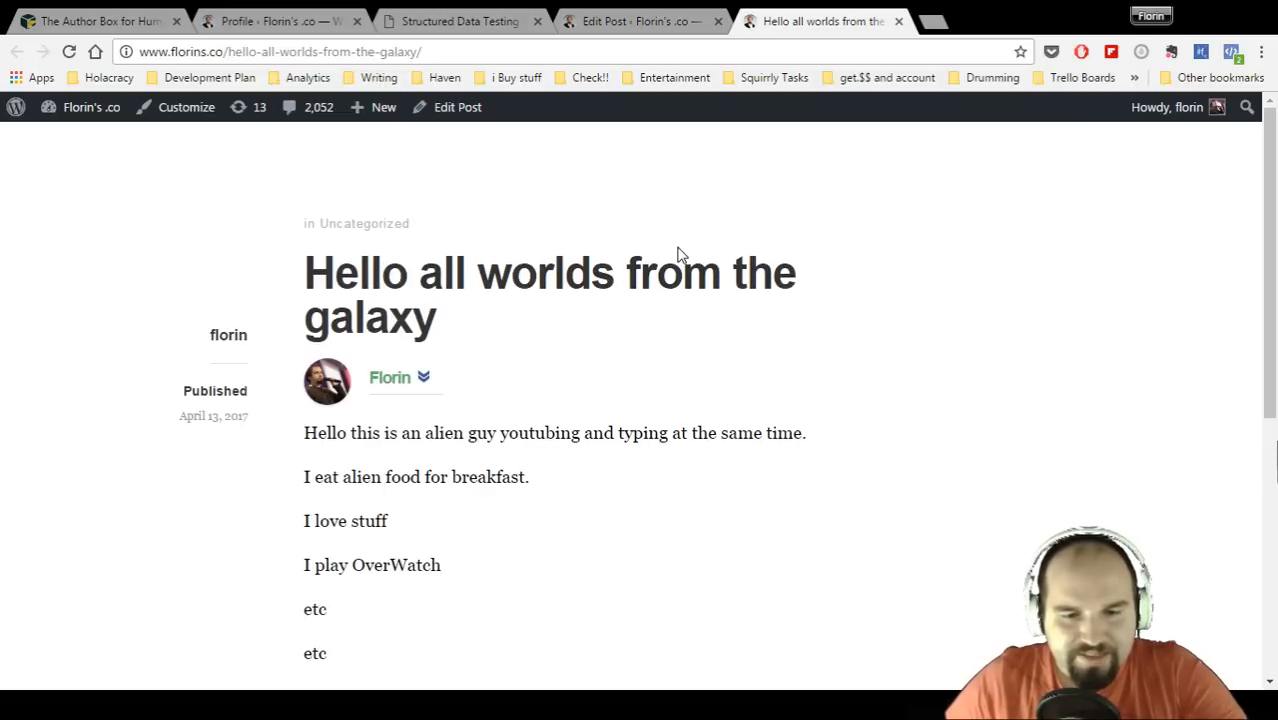
# - Examine the post layout and expand and collapse the Drop-down author box under the title
pyautogui.scroll(-2, 550, 378)
pyautogui.scroll(-1, 550, 378)
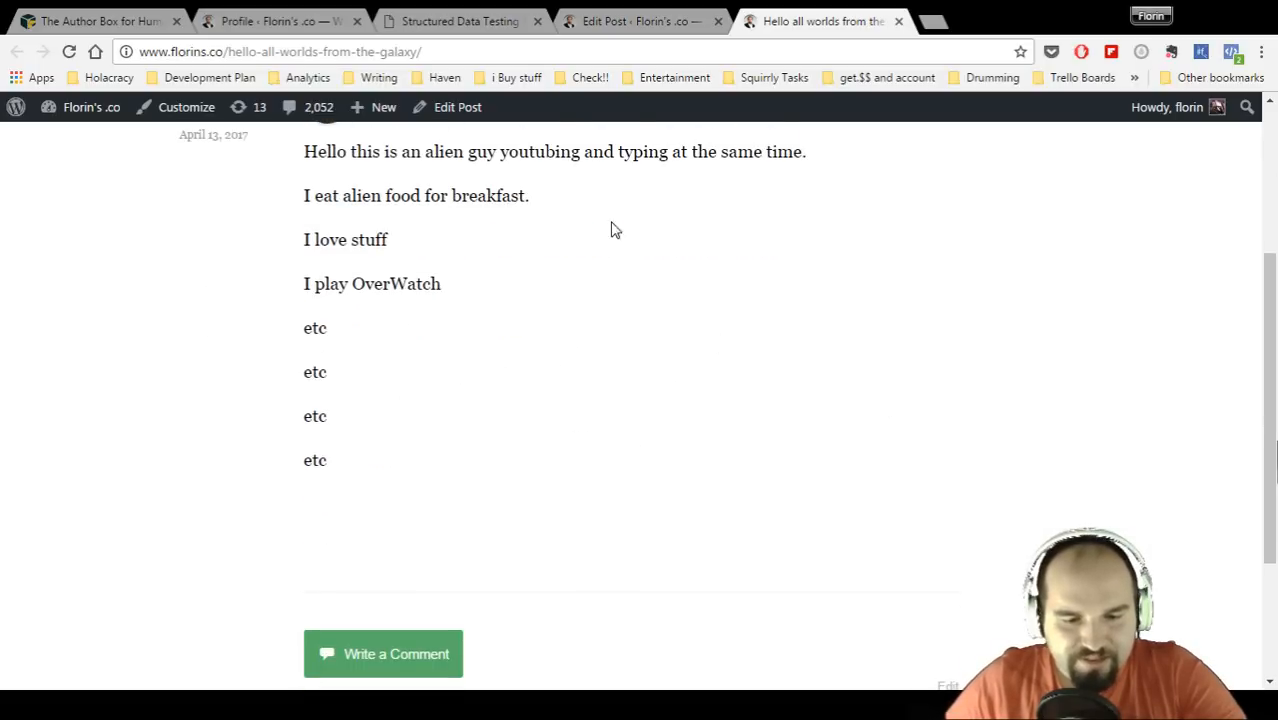
pyautogui.scroll(3, 610, 225)
pyautogui.scroll(-1, 624, 427)
pyautogui.scroll(-3, 548, 434)
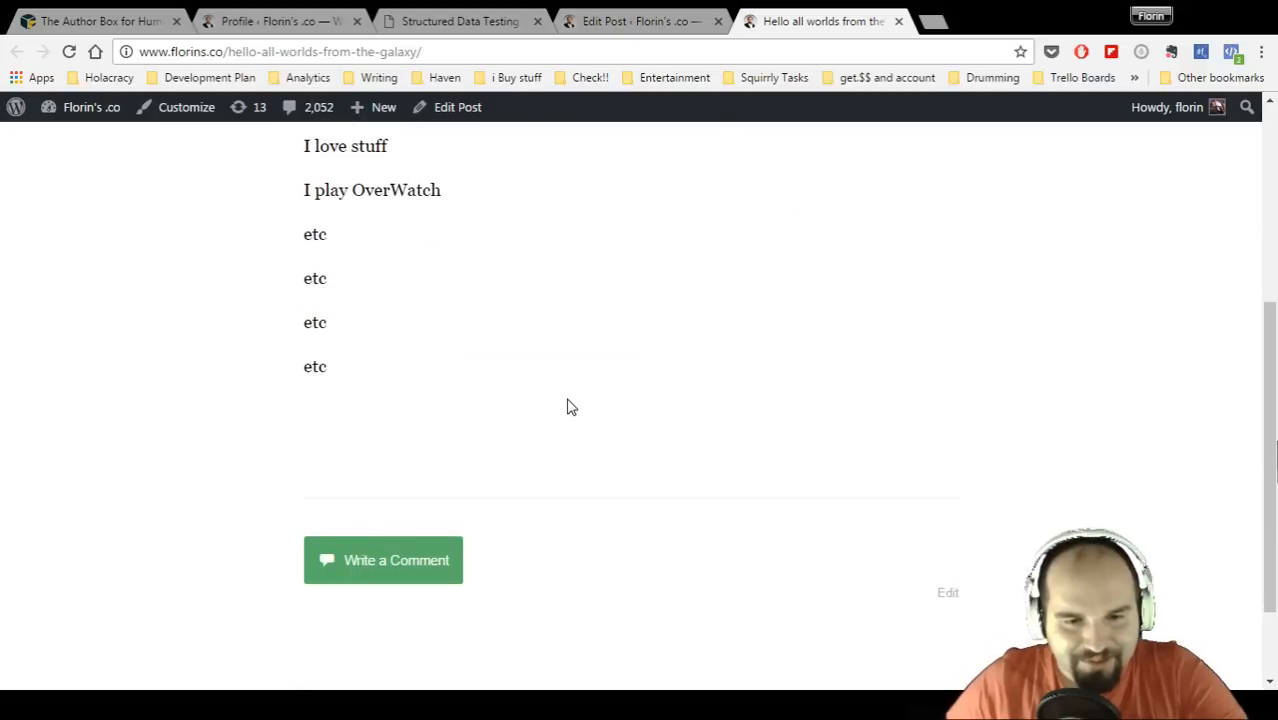
pyautogui.scroll(4, 565, 405)
pyautogui.click(406, 386)
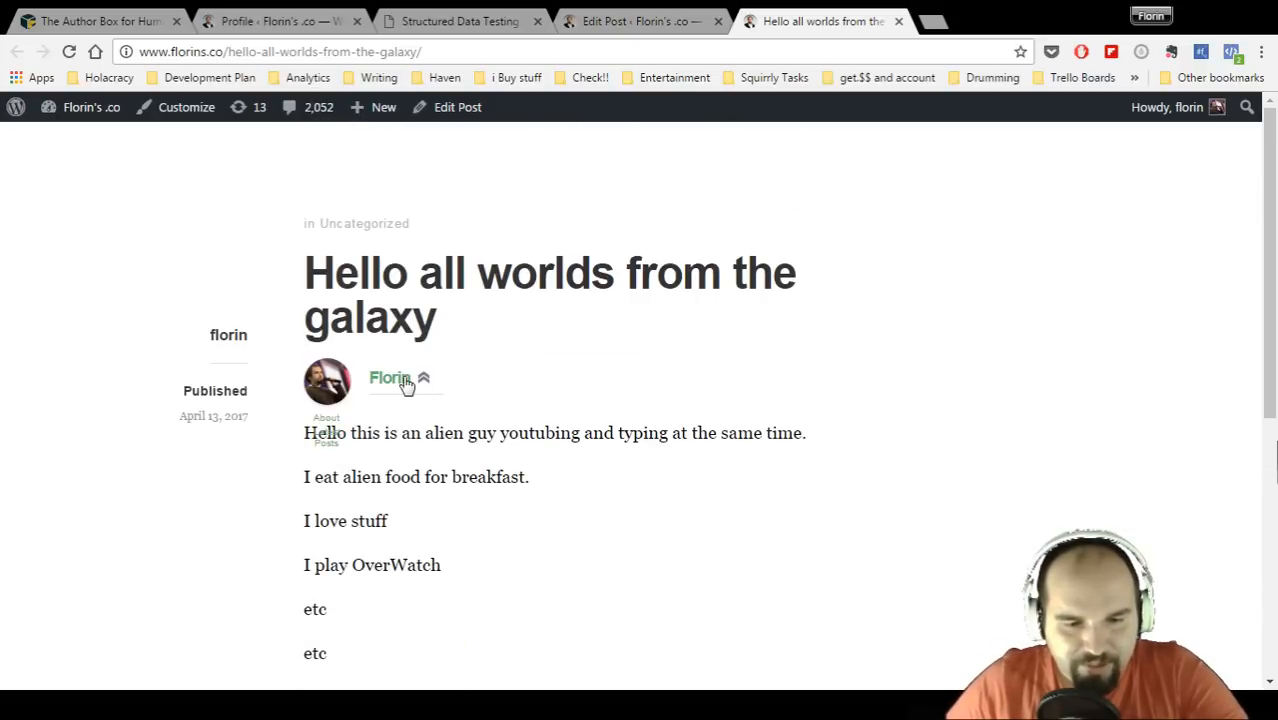
pyautogui.click(411, 382)
pyautogui.click(423, 387)
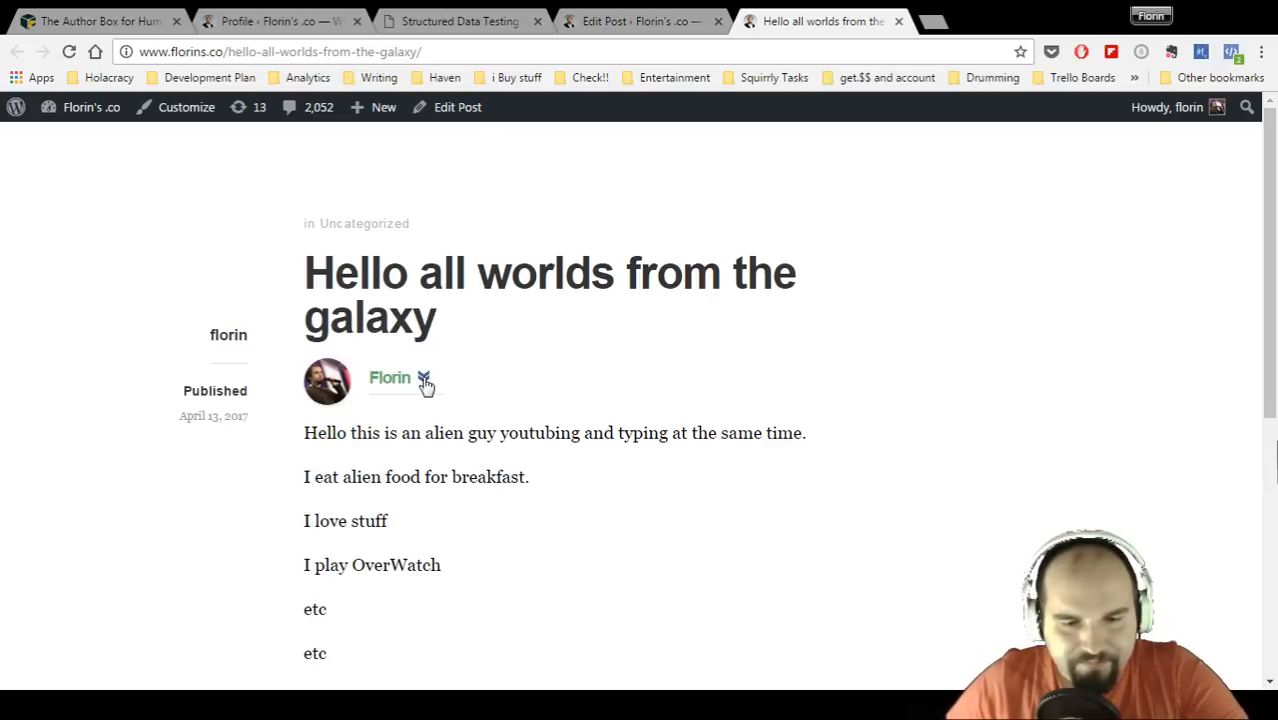
pyautogui.click(410, 388)
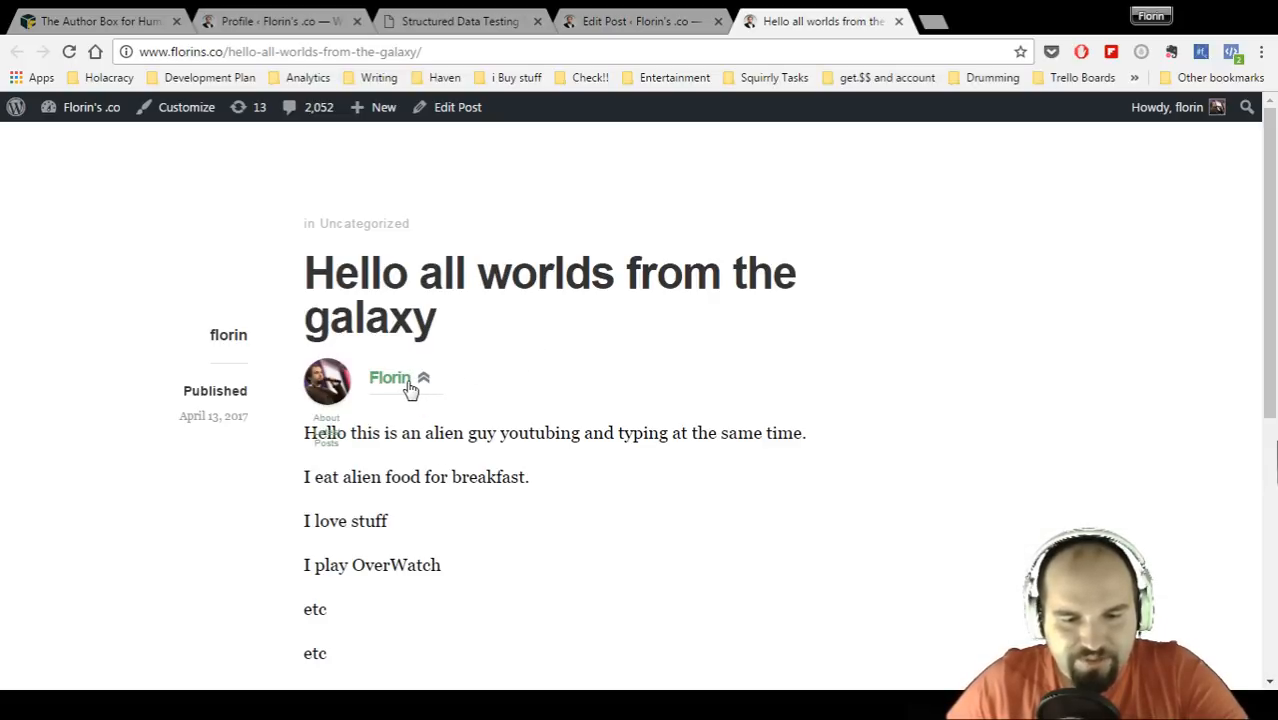
# - Return to the user profile, change this author's StarBox theme to Topstar and update the profile
pyautogui.click(600, 20)
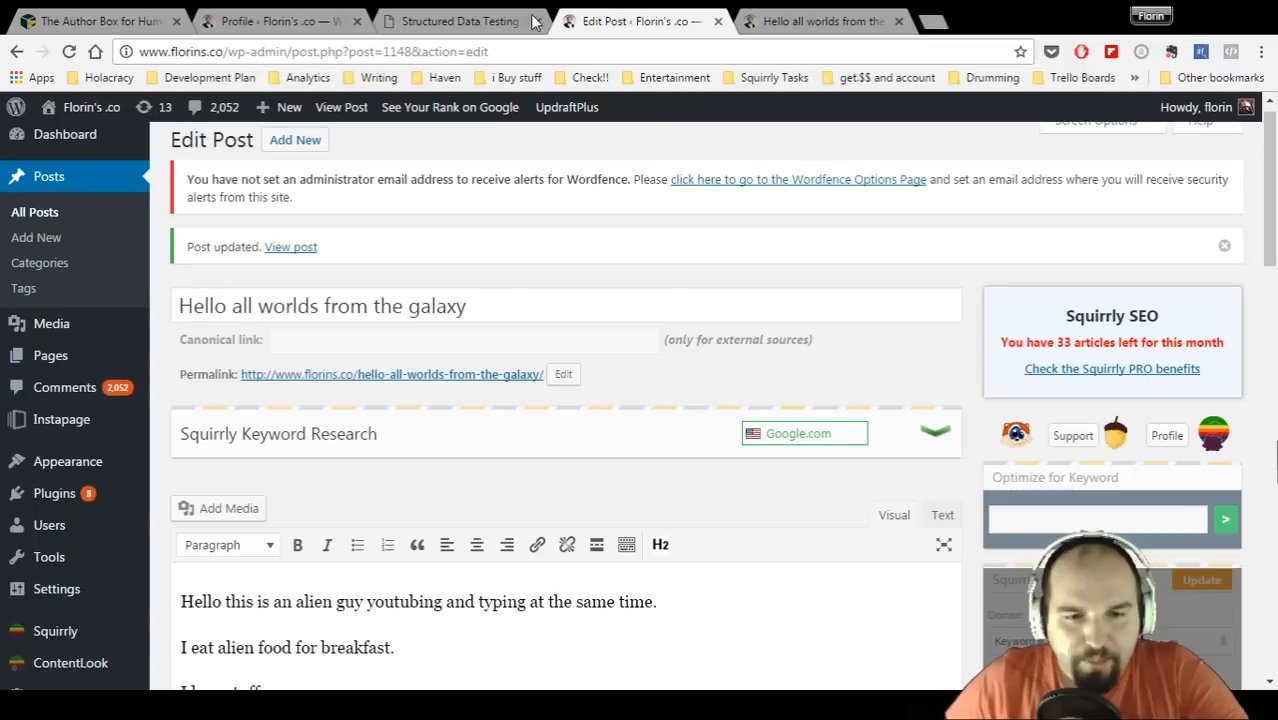
pyautogui.click(240, 22)
pyautogui.scroll(-5, 525, 400)
pyautogui.scroll(-10, 522, 400)
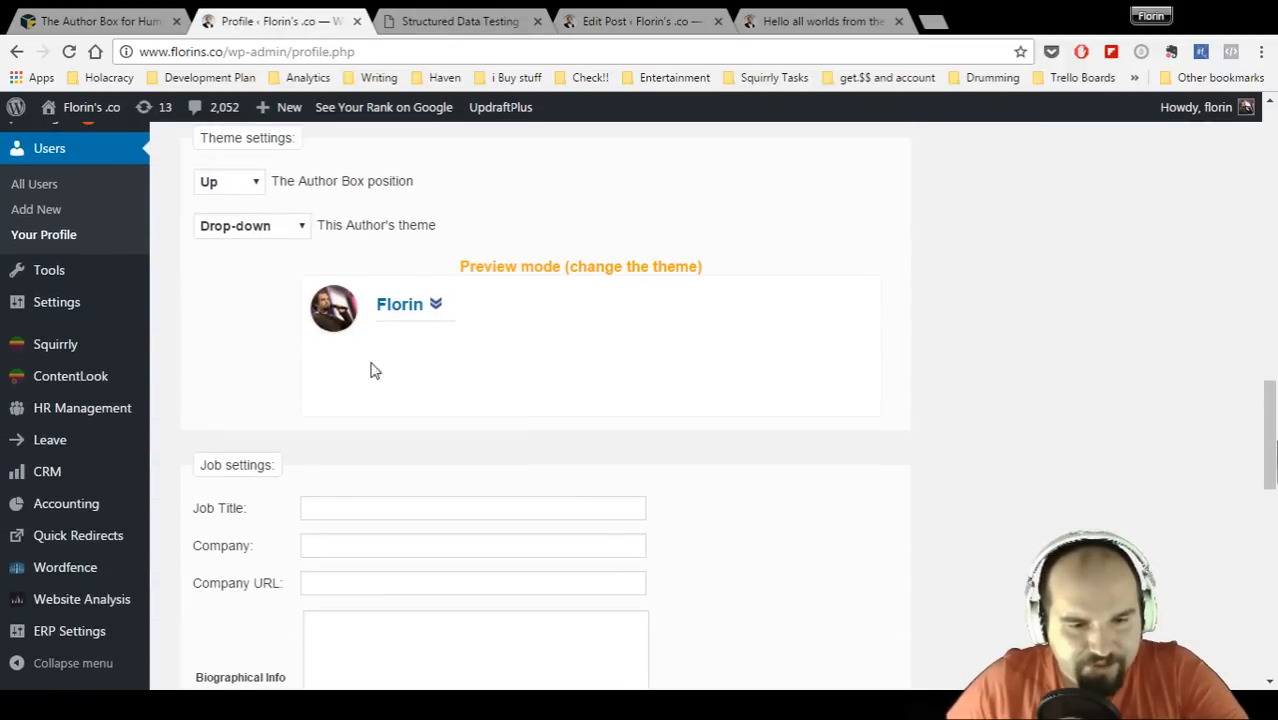
pyautogui.click(228, 230)
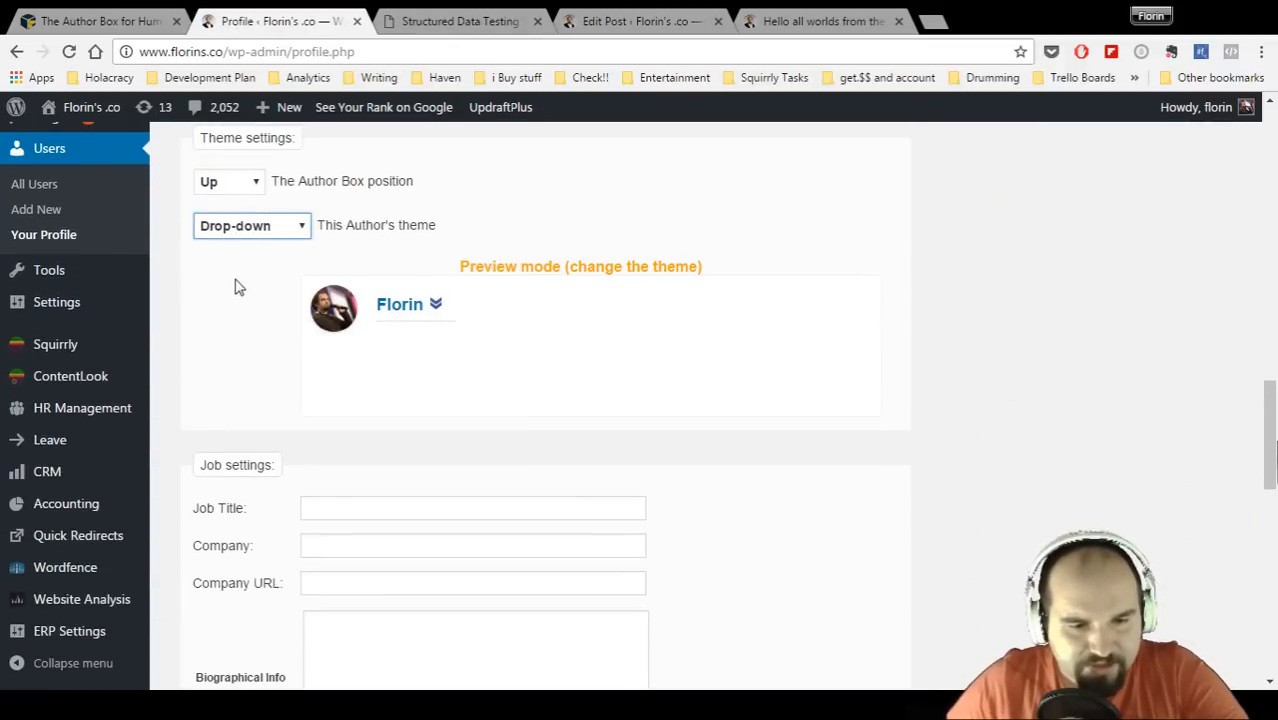
pyautogui.click(252, 333)
pyautogui.scroll(-4, 285, 412)
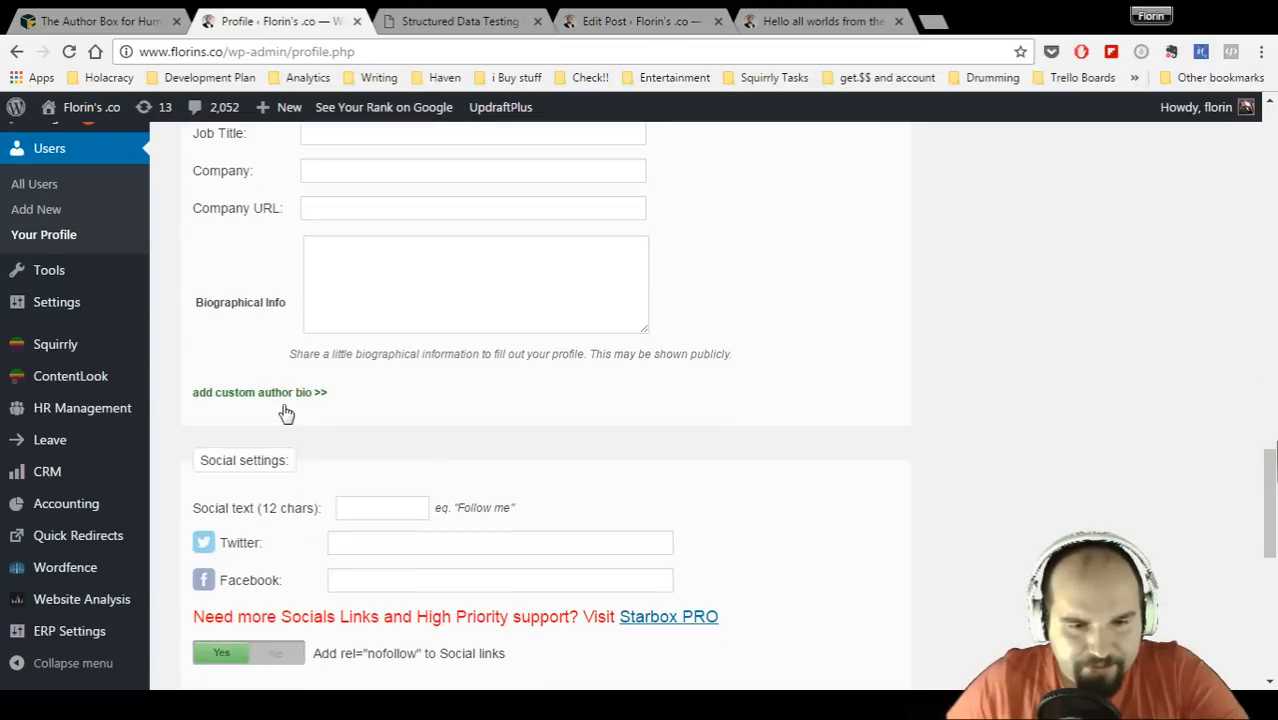
pyautogui.scroll(5, 285, 412)
pyautogui.scroll(-10, 274, 494)
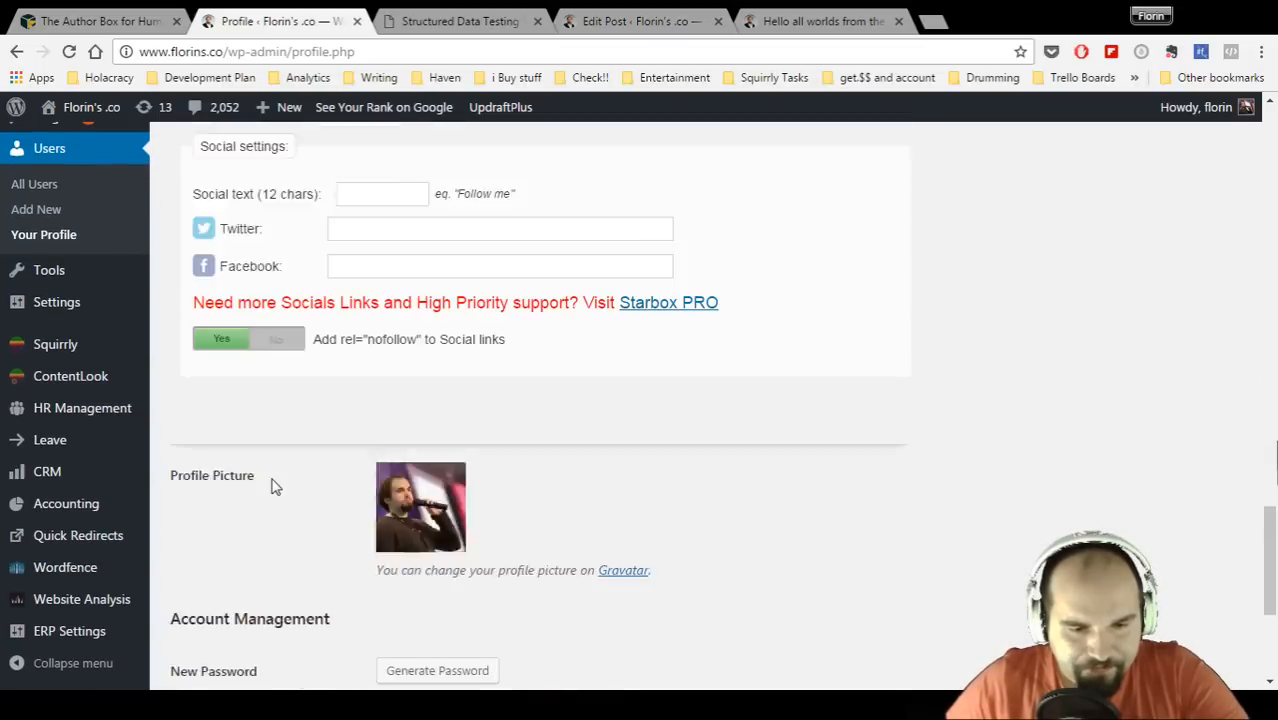
pyautogui.click(265, 598)
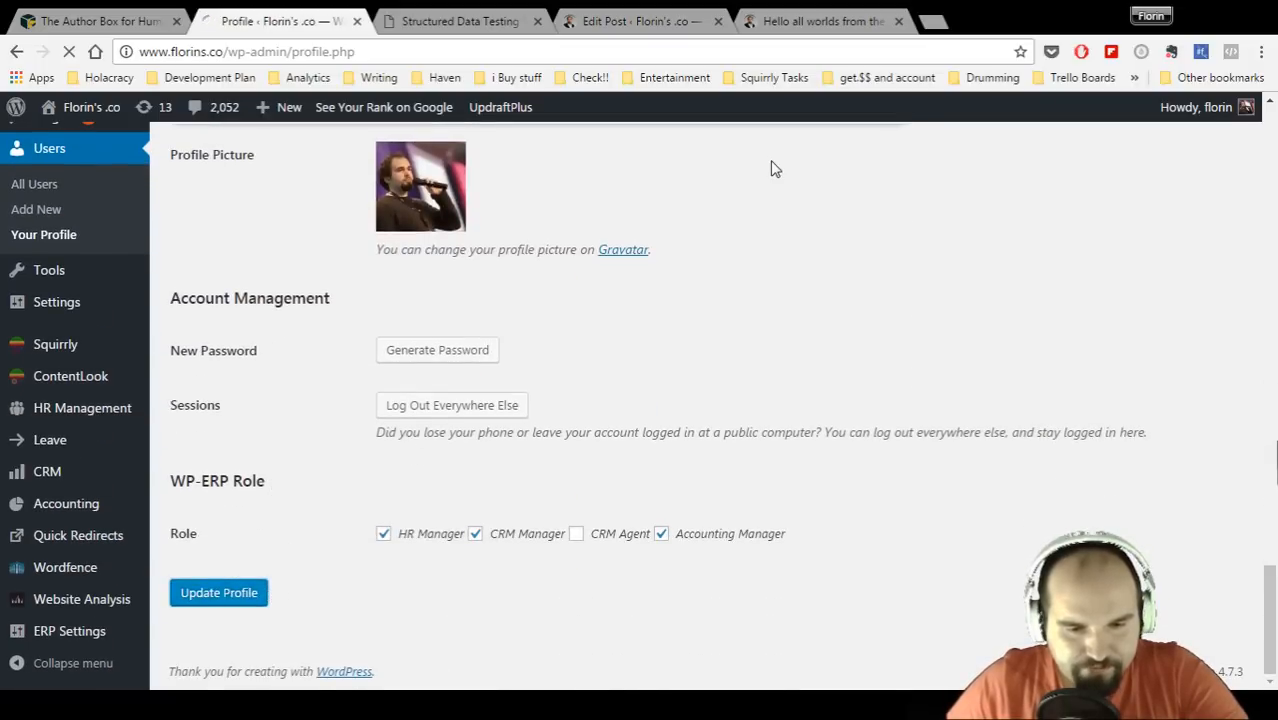
# - Reload the published post and examine where the Topstar author box appears relative to the site's avatar and text
pyautogui.click(808, 21)
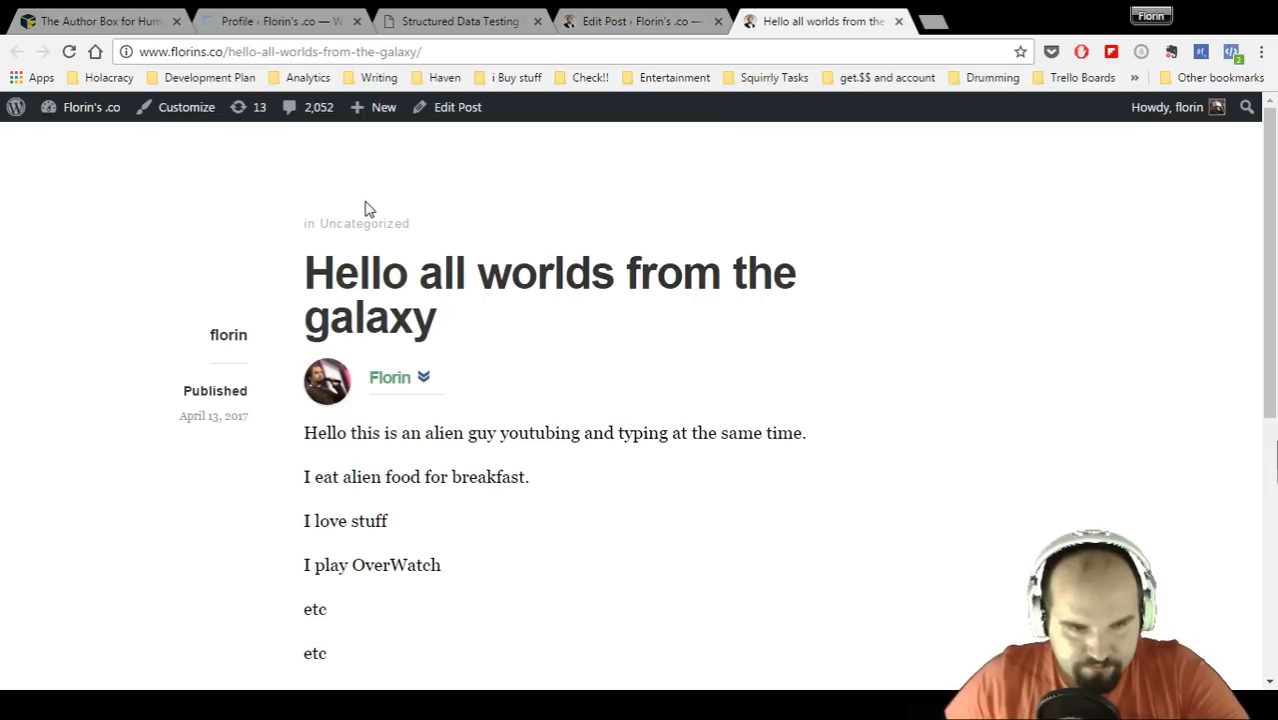
pyautogui.click(69, 51)
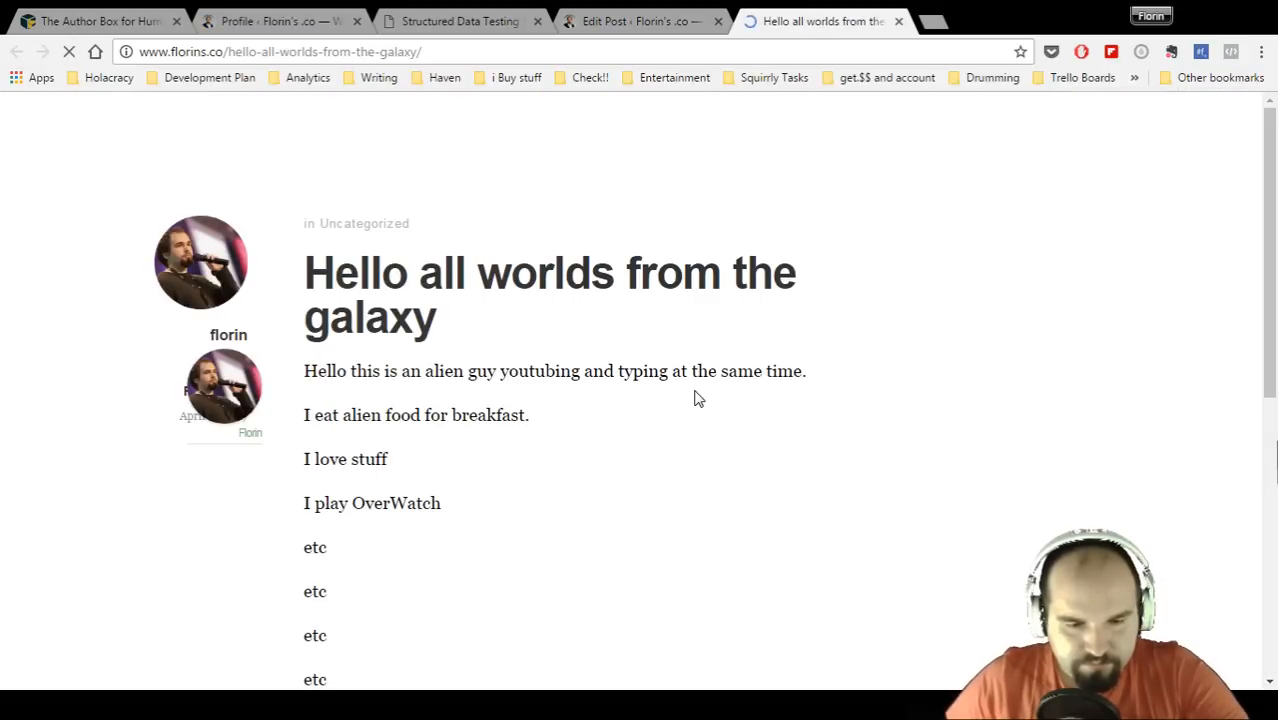
pyautogui.scroll(-2, 550, 420)
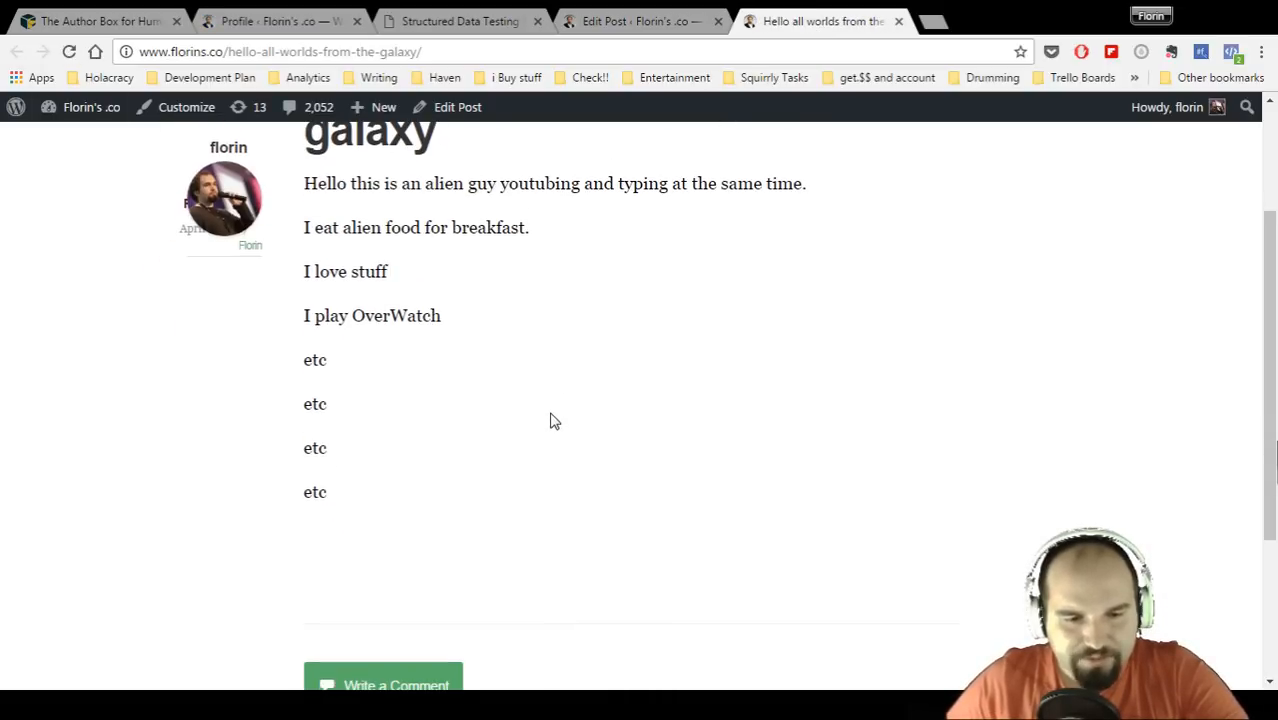
pyautogui.scroll(2, 552, 420)
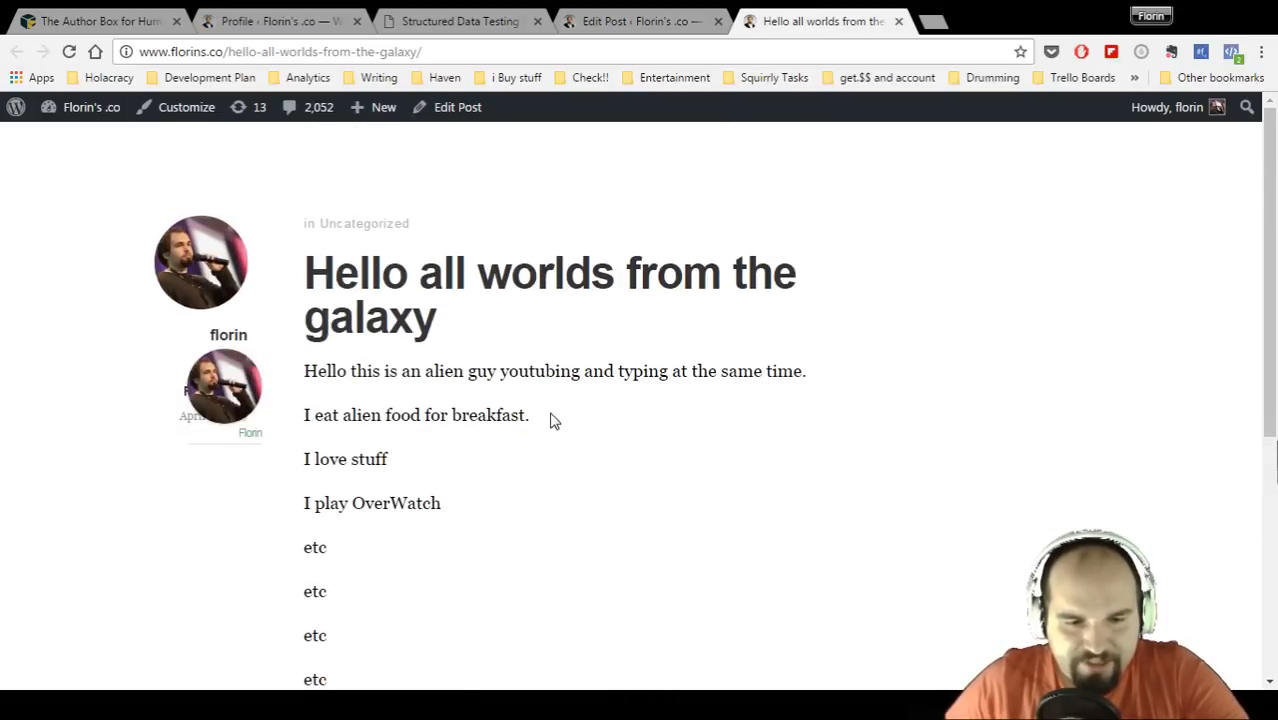
pyautogui.scroll(-3, 550, 420)
pyautogui.scroll(3, 550, 420)
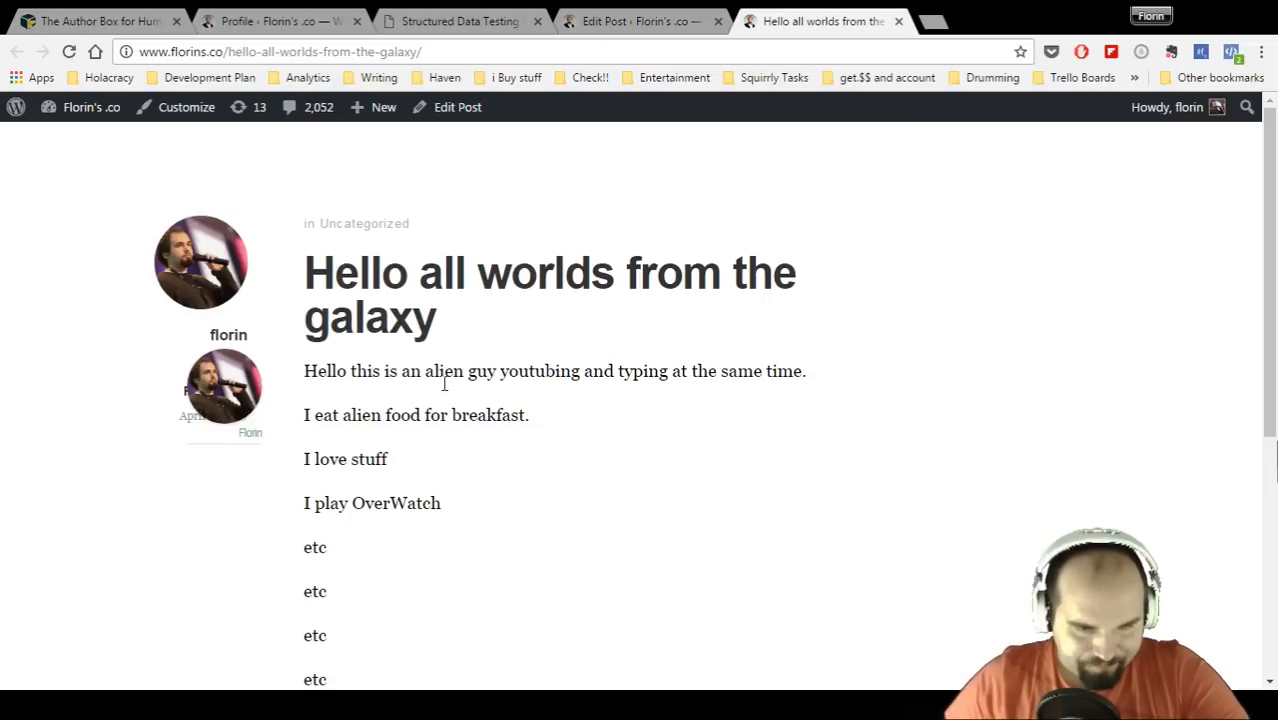
# - Go back to the user profile and preview the Topstar-round theme for this author
pyautogui.click(280, 20)
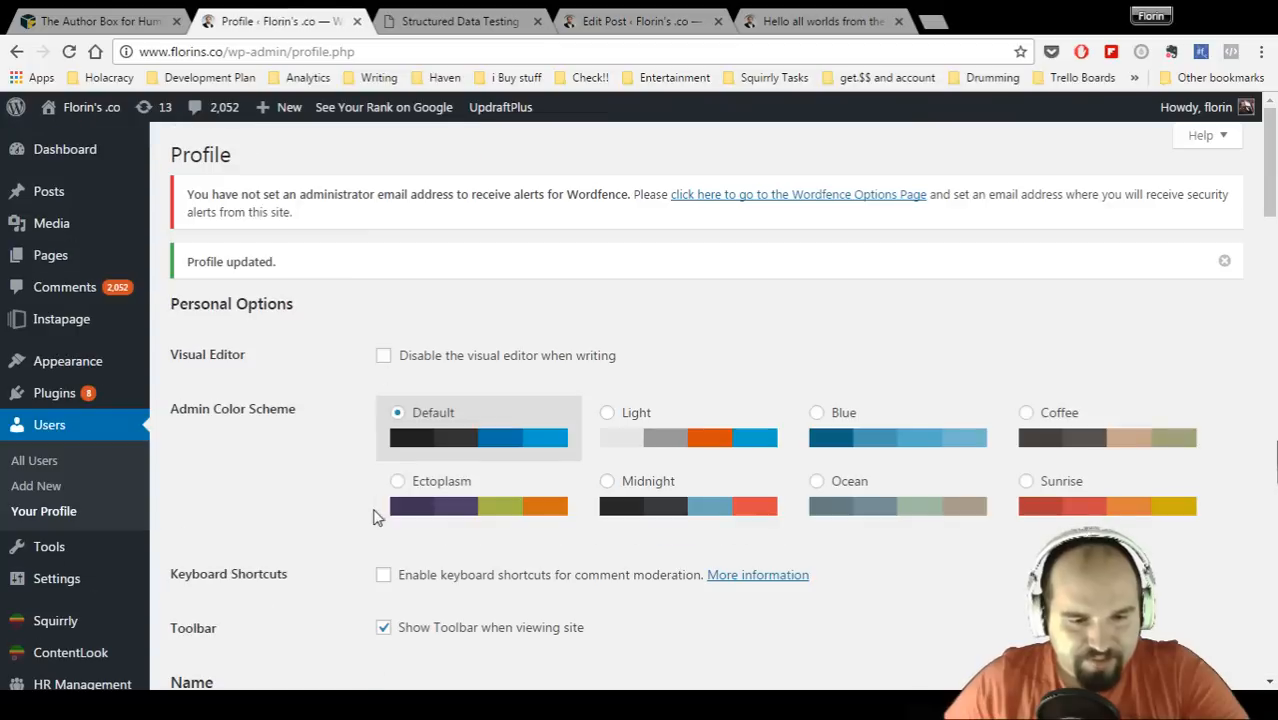
pyautogui.scroll(-5, 350, 510)
pyautogui.scroll(-8, 322, 494)
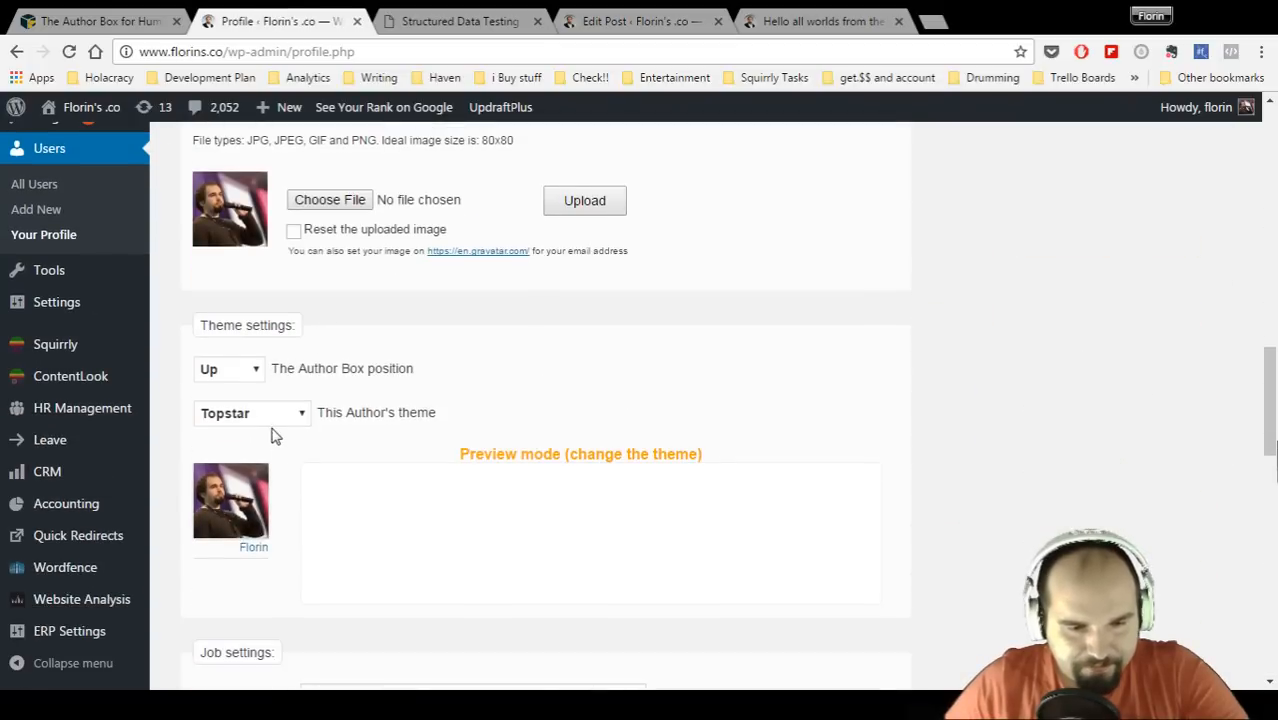
pyautogui.click(266, 541)
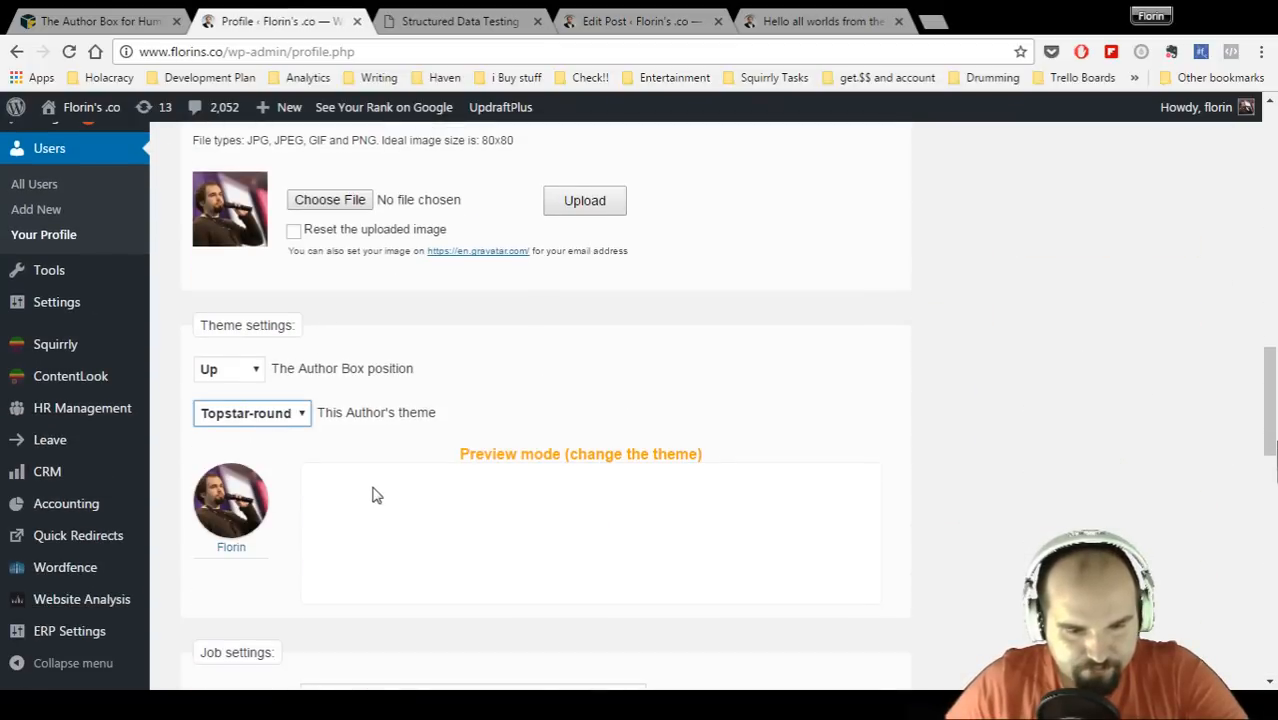
pyautogui.scroll(-3, 471, 400)
pyautogui.scroll(2, 348, 340)
# - Set this author's StarBox theme to Business, previewing Drop-down on the way, and update the profile
pyautogui.click(272, 321)
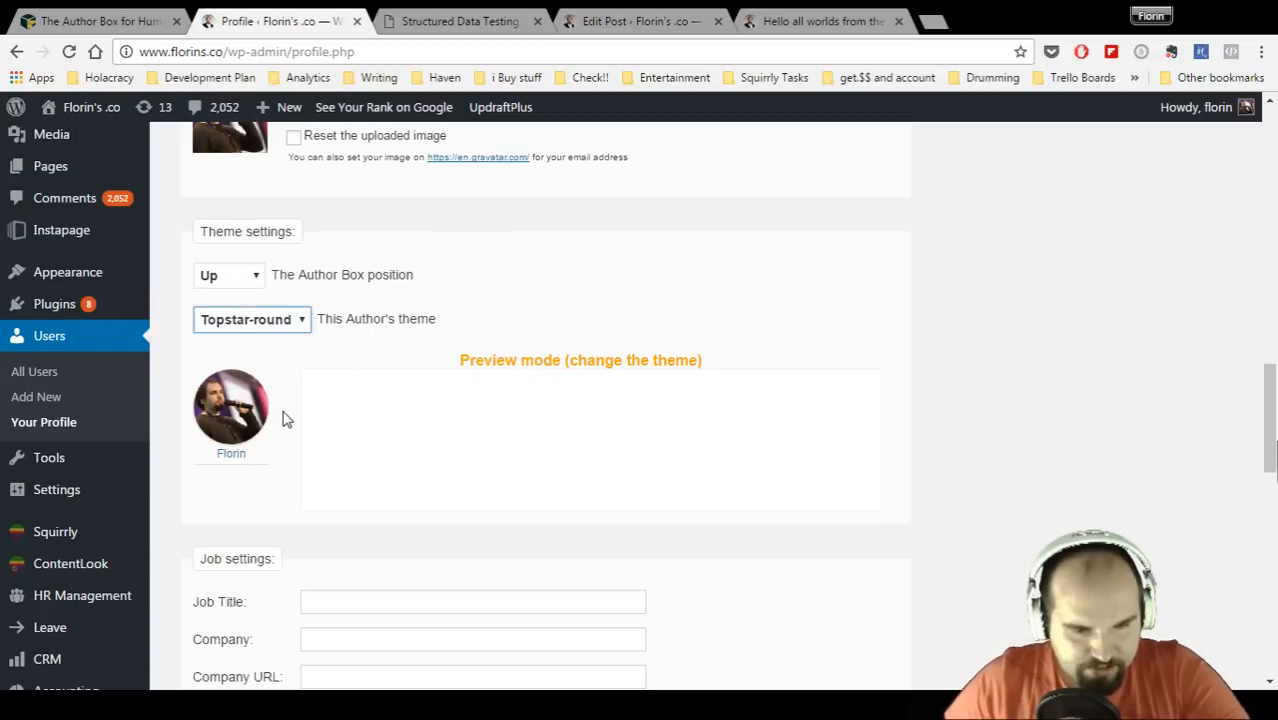
pyautogui.press('Down')
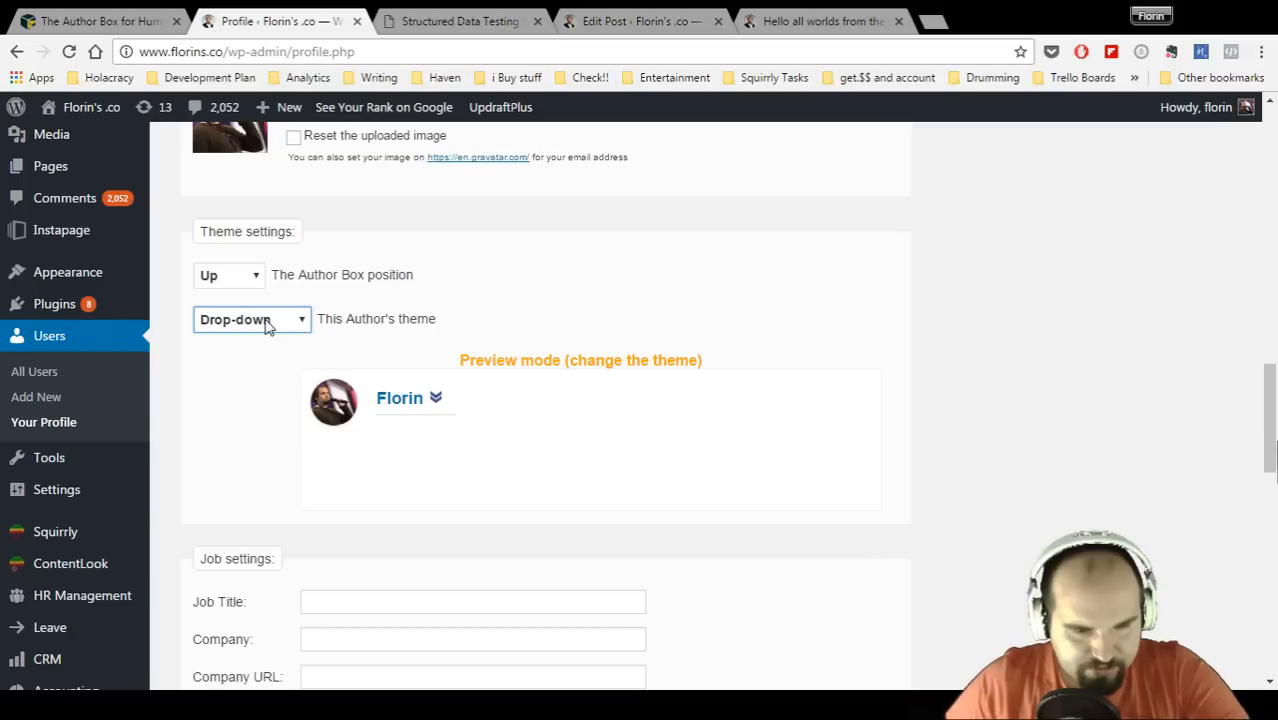
pyautogui.press('Down')
pyautogui.click(254, 442)
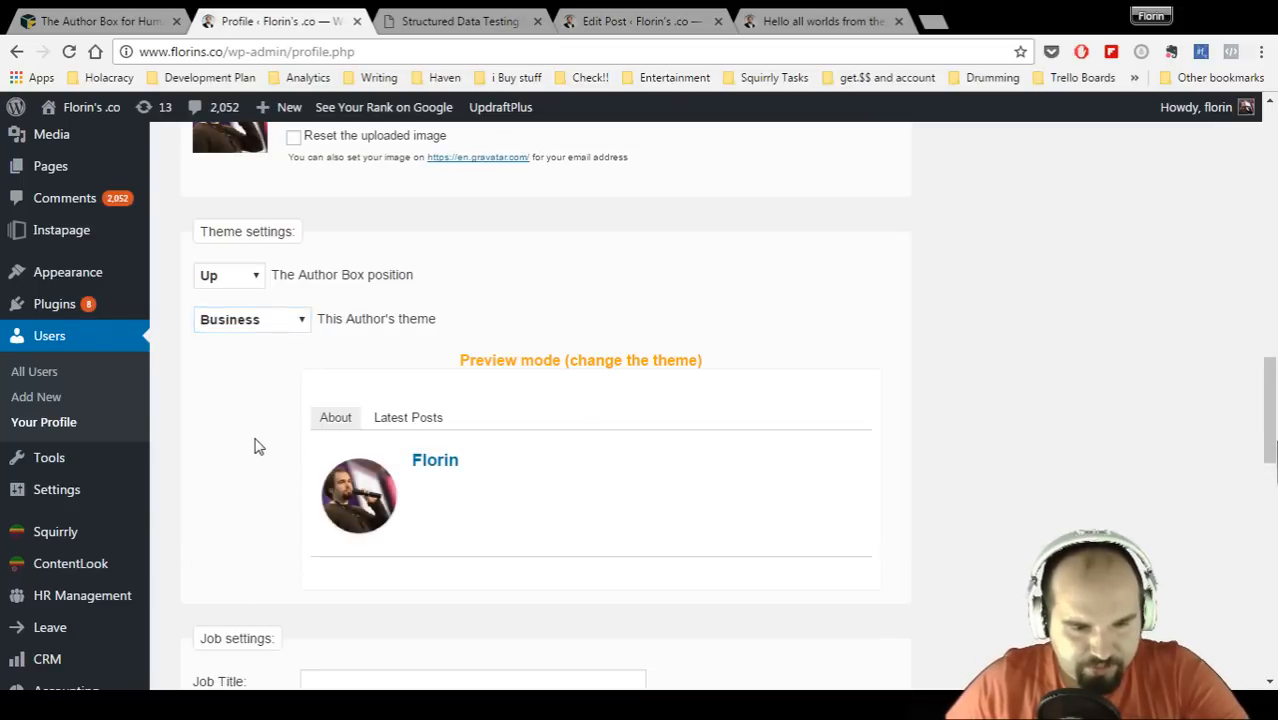
pyautogui.scroll(-4, 255, 449)
pyautogui.scroll(-10, 250, 452)
pyautogui.click(220, 591)
# - Reload the published post to check the author box with the Business theme
pyautogui.hotkey('ctrl', '5')
pyautogui.click(69, 52)
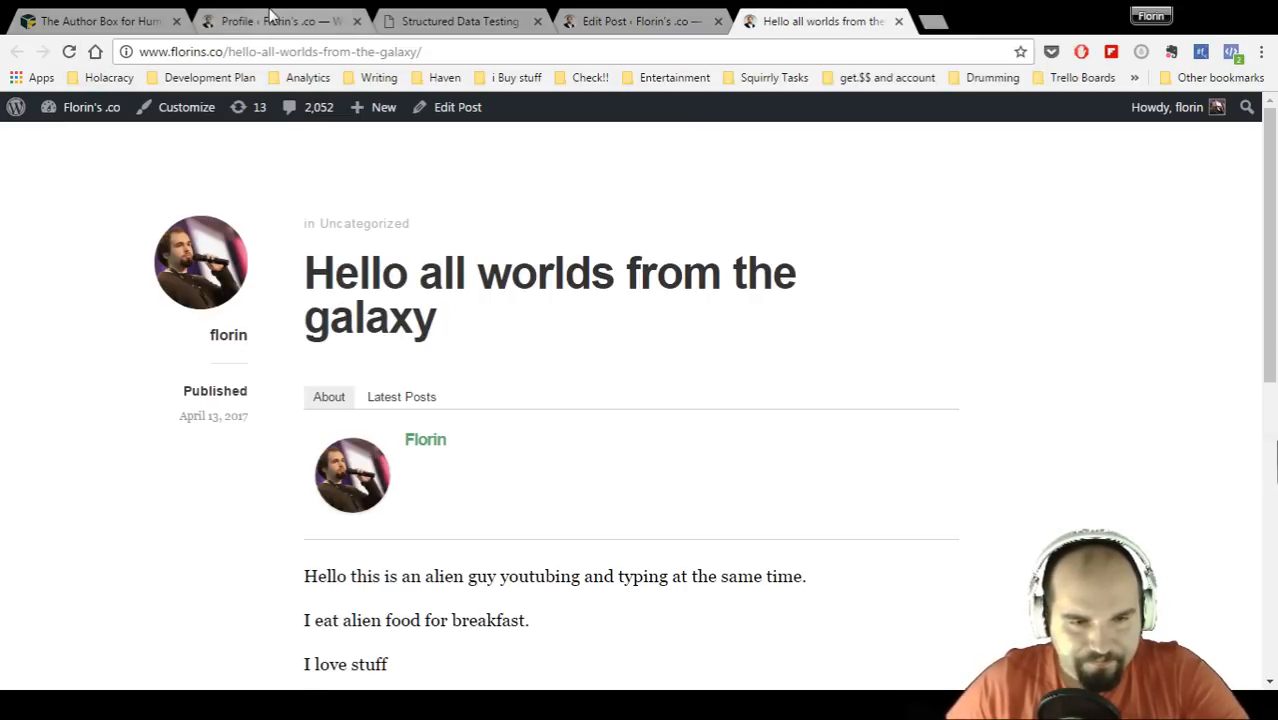
# - Fill in the author profile's job settings with job title Youtuber, company Get Growth TV and company URL getgrowth.tv
pyautogui.hotkey('ctrl', '2')
pyautogui.scroll(-5, 485, 435)
pyautogui.scroll(-2, 485, 435)
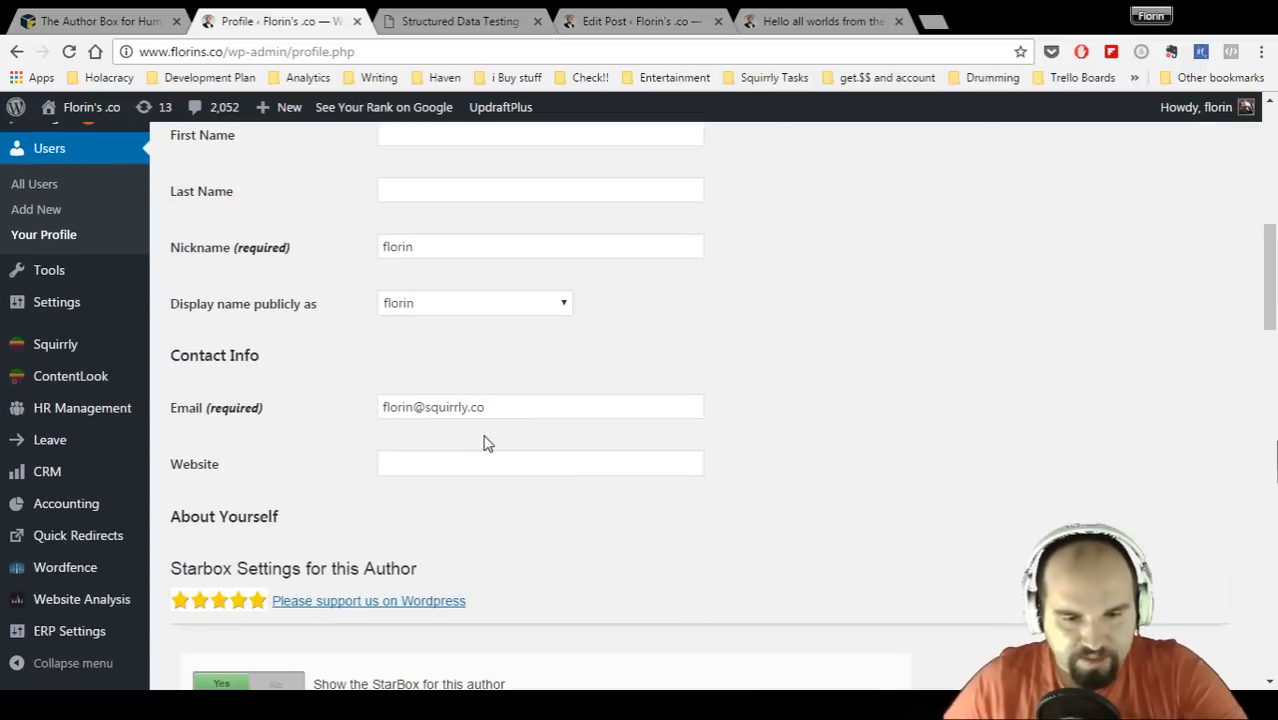
pyautogui.scroll(3, 487, 443)
pyautogui.scroll(-10, 485, 443)
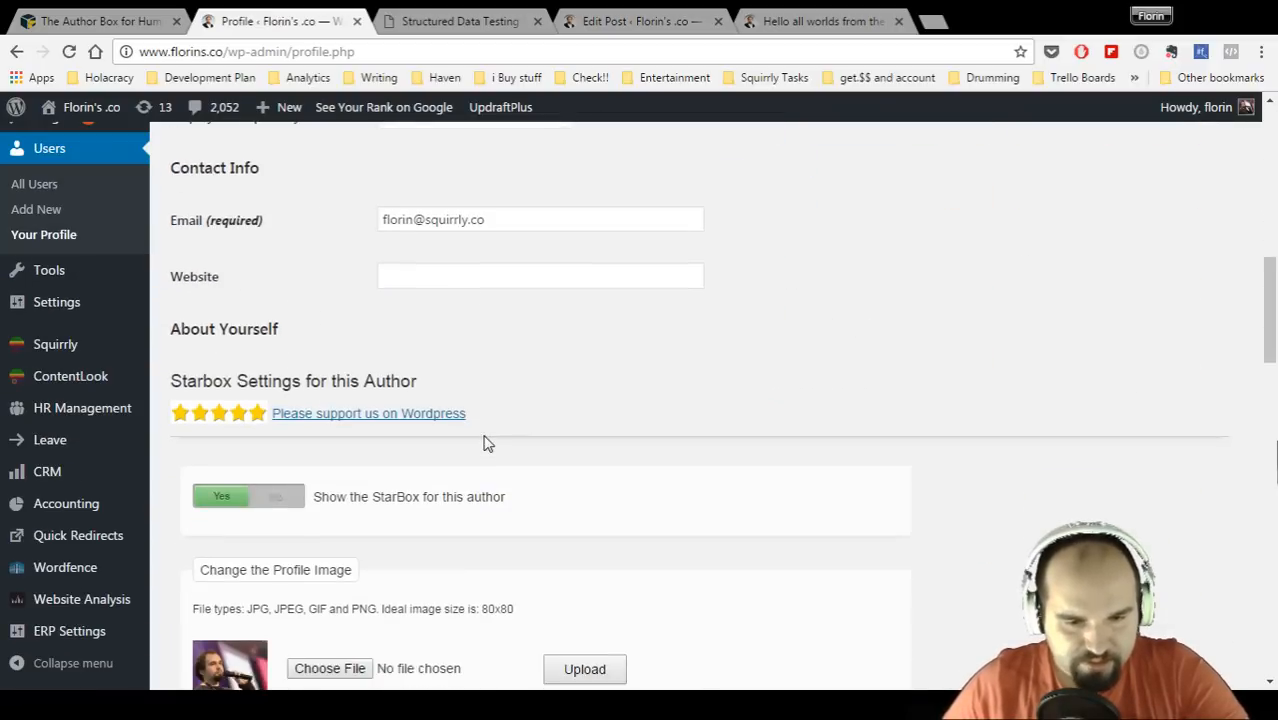
pyautogui.scroll(-4, 485, 443)
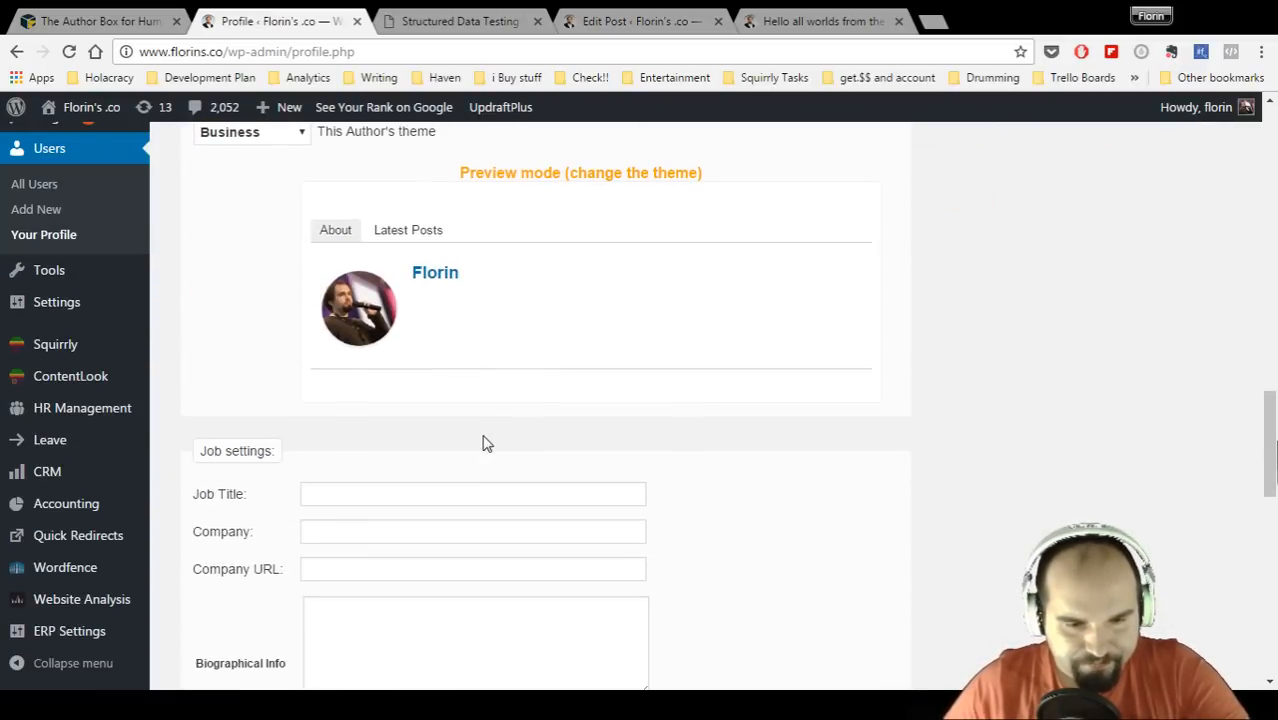
pyautogui.click(382, 303)
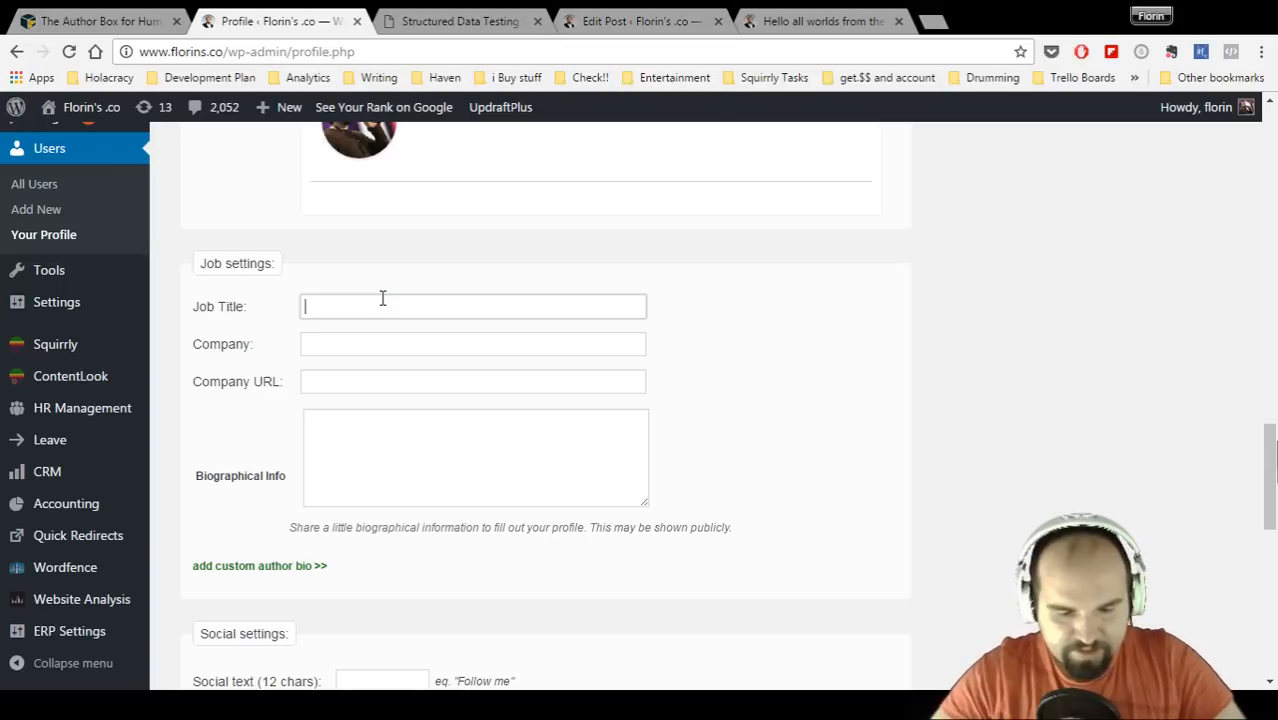
pyautogui.write('Youtuber')
pyautogui.click(385, 336)
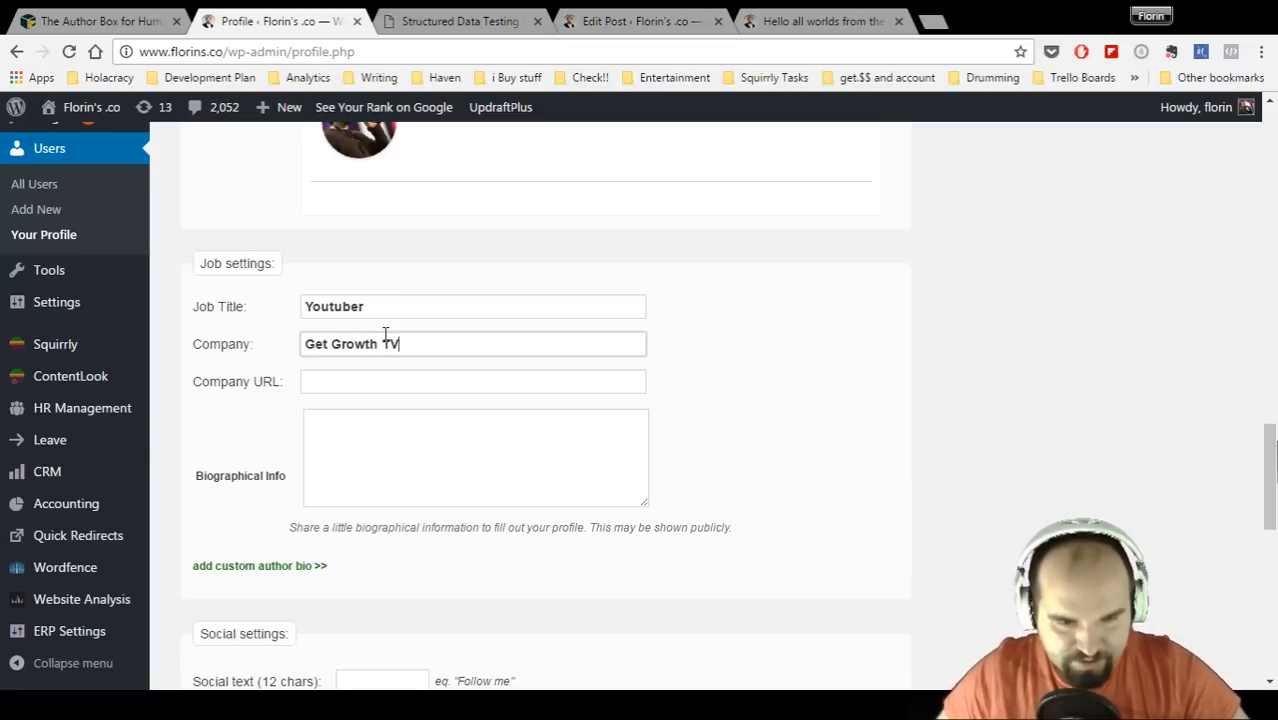
pyautogui.click(378, 371)
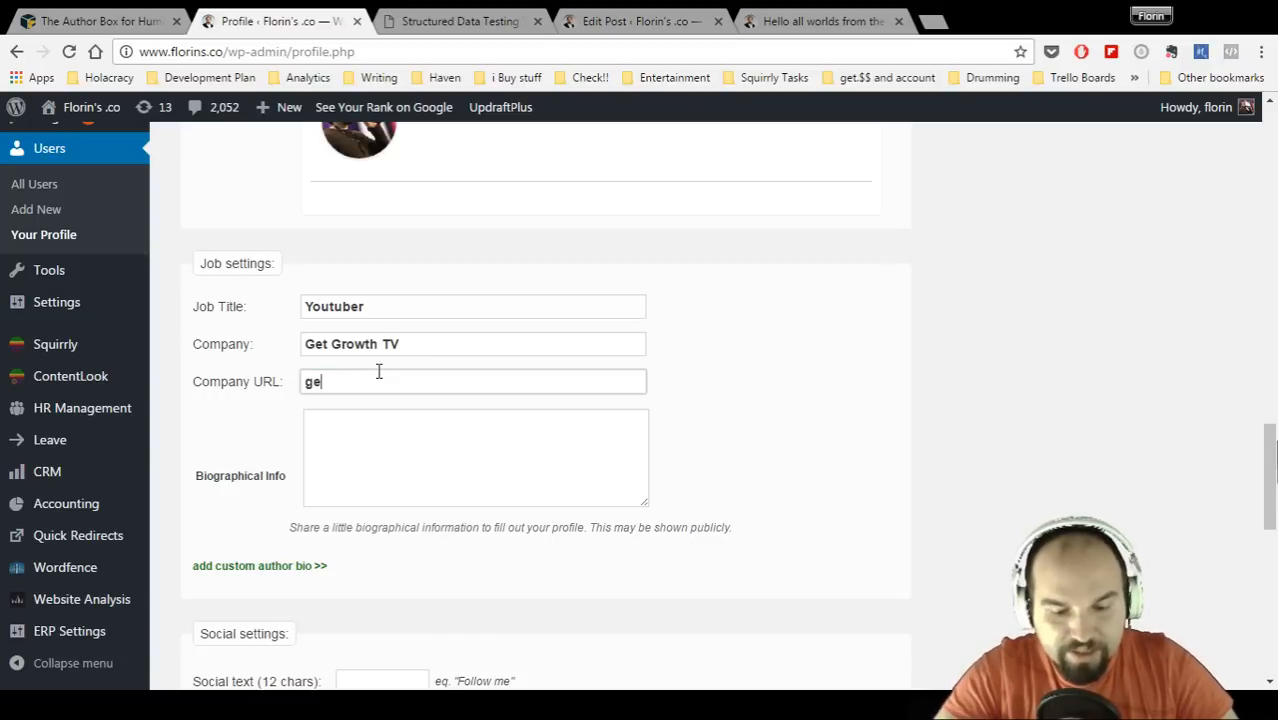
pyautogui.write('getgrowth.tv')
pyautogui.click(784, 348)
# - Write the biographical info as "I'm a youtuber who loves showing you different online marketing tools that help you get growth for your business"
pyautogui.scroll(-2, 778, 350)
pyautogui.click(499, 245)
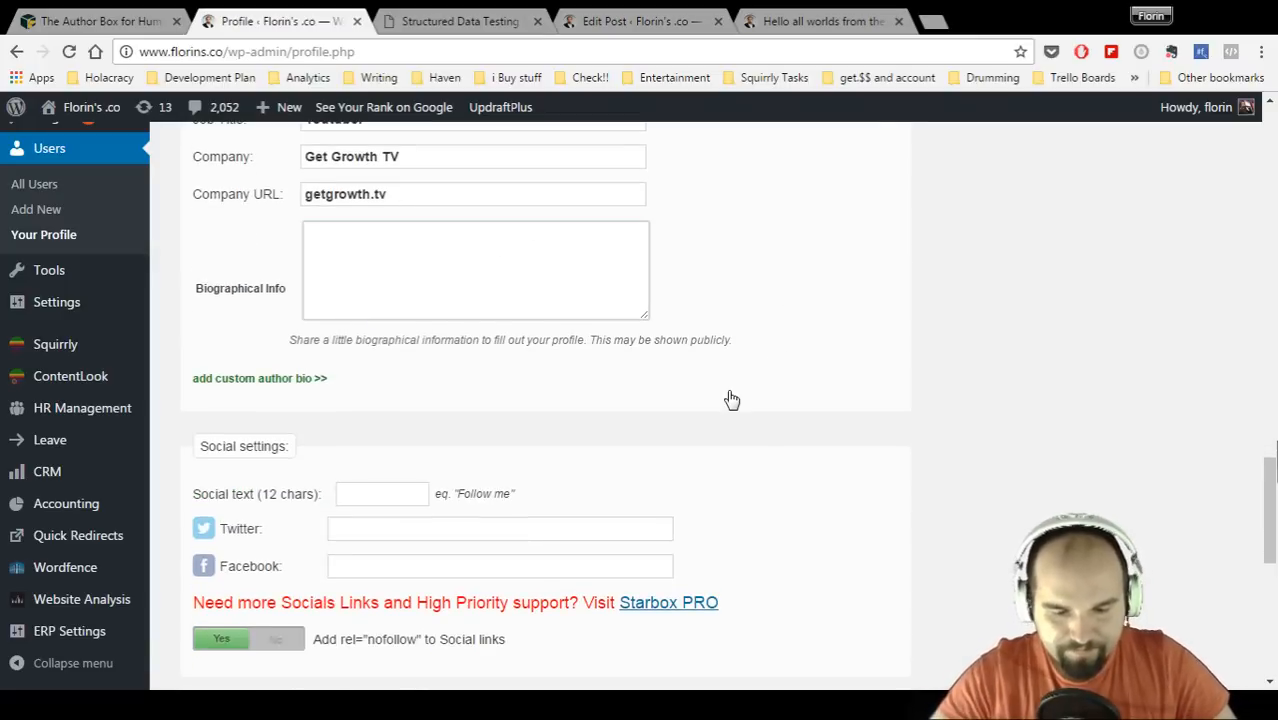
pyautogui.write("I'm a youtuber who loves showing you")
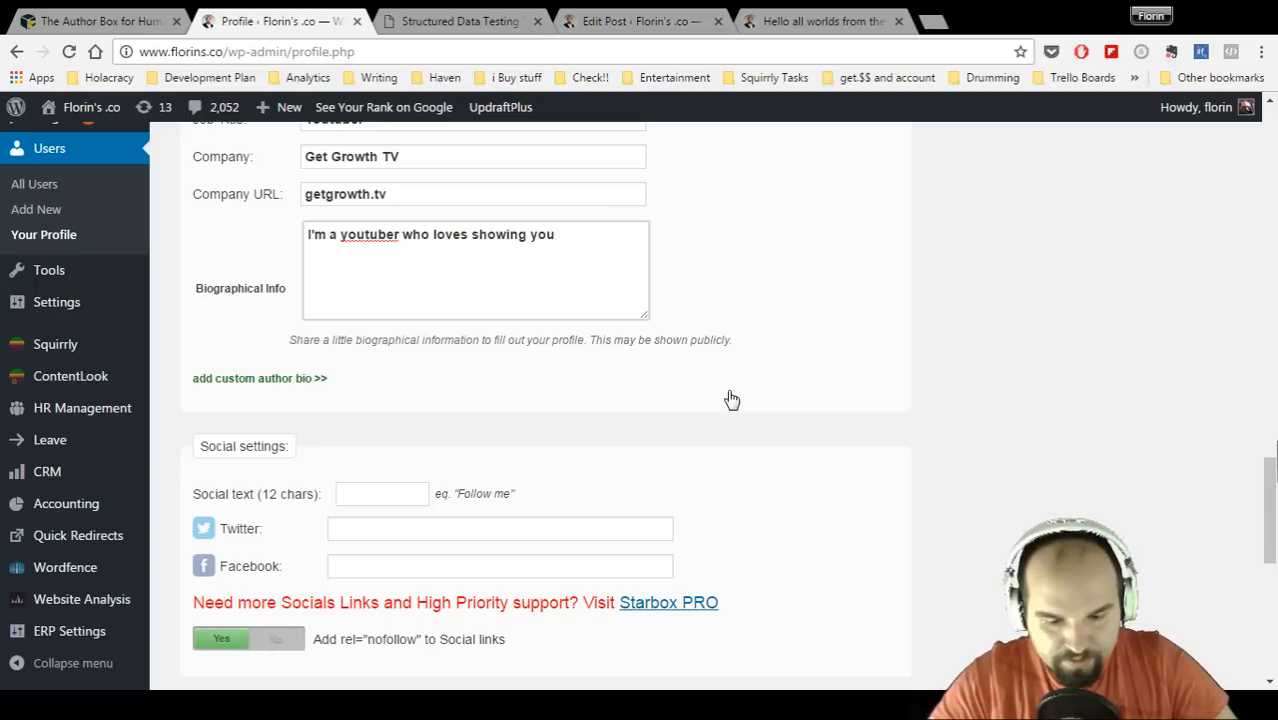
pyautogui.write('nline marketing tools that he')
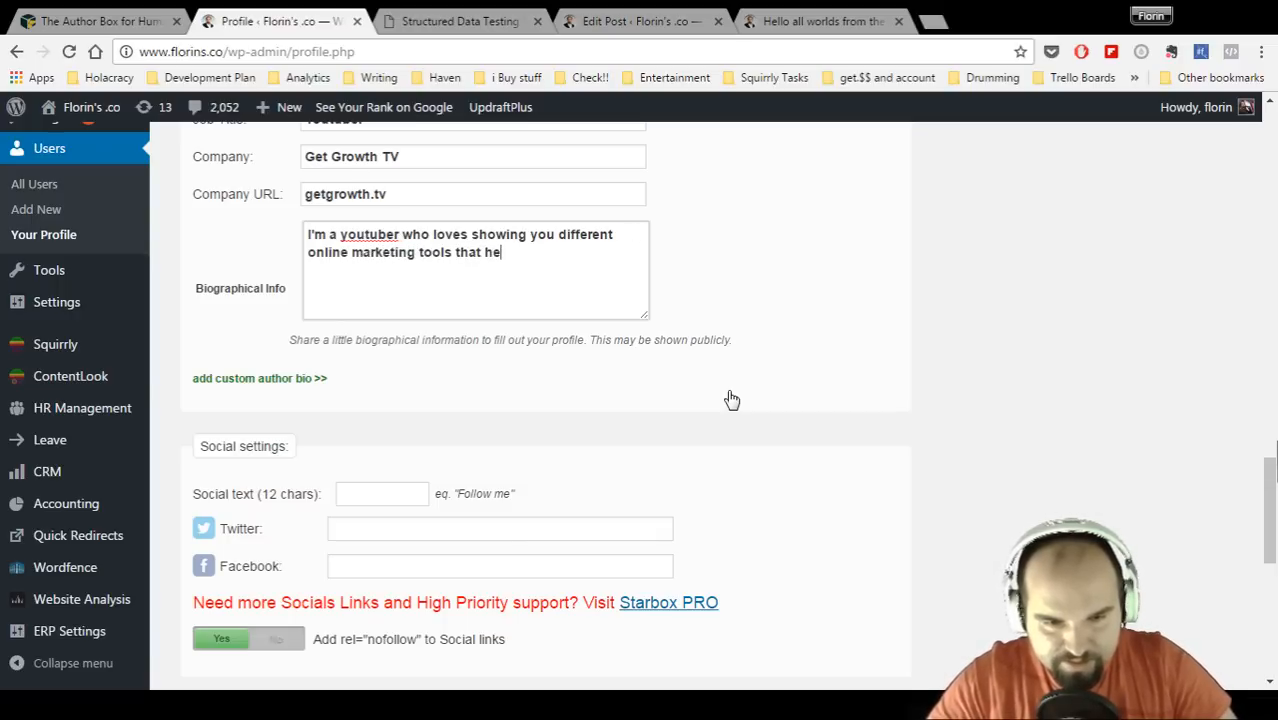
pyautogui.write(' row')
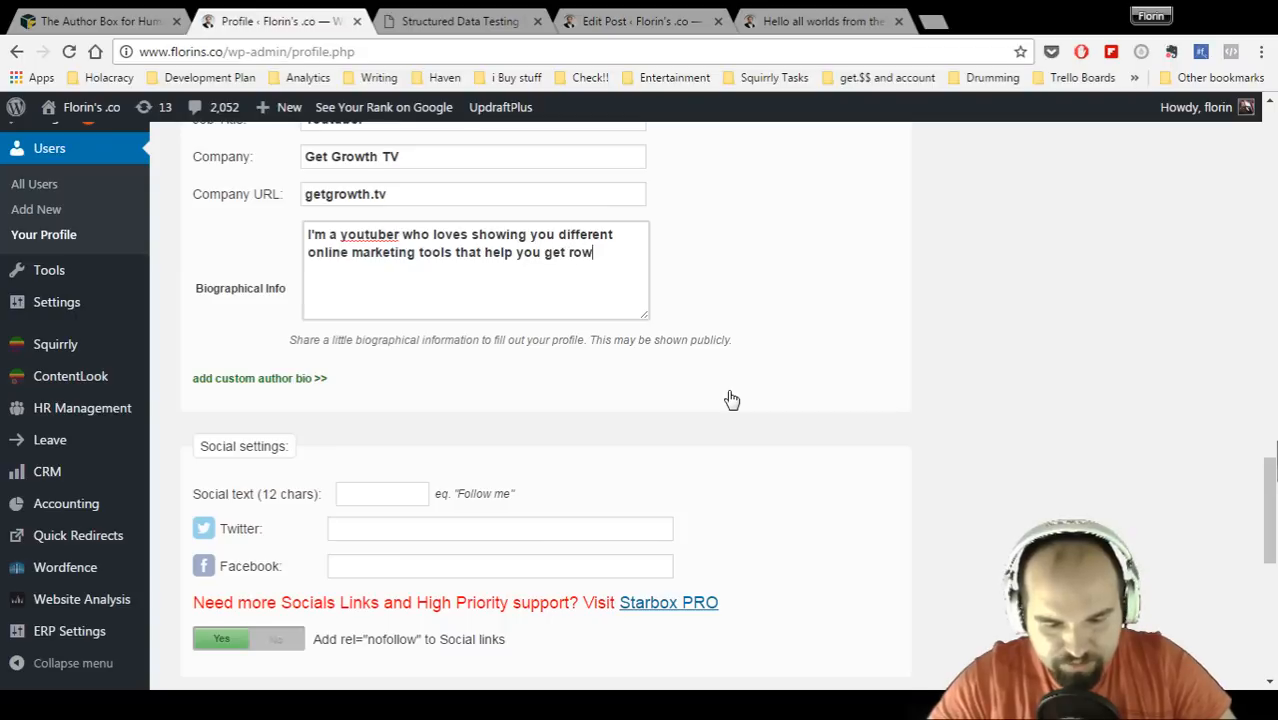
pyautogui.write('th for your busi')
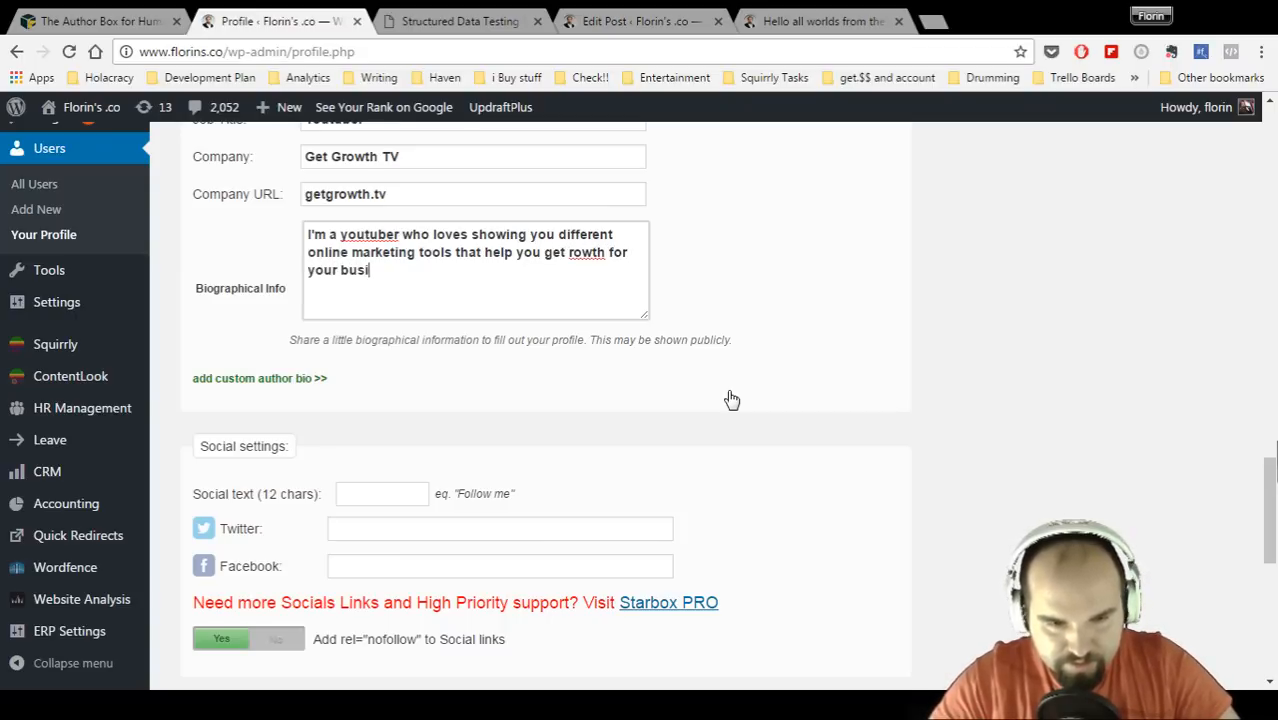
pyautogui.write('nes')
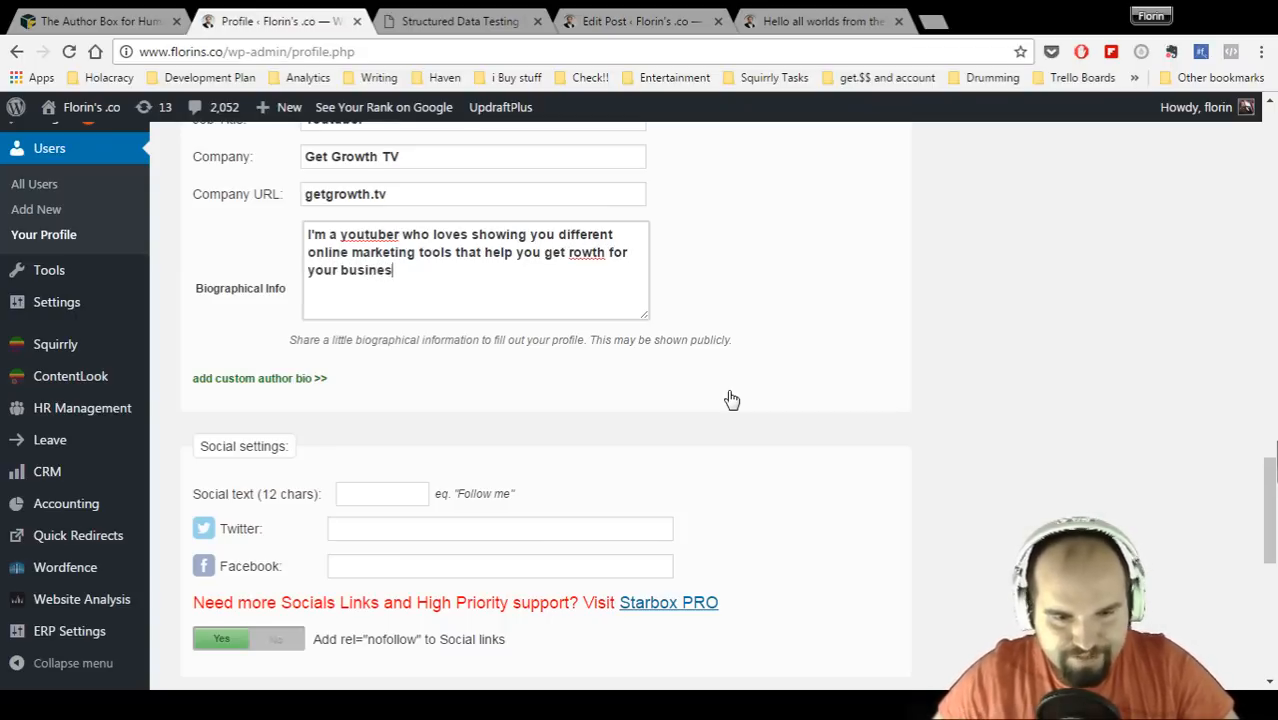
pyautogui.write('s')
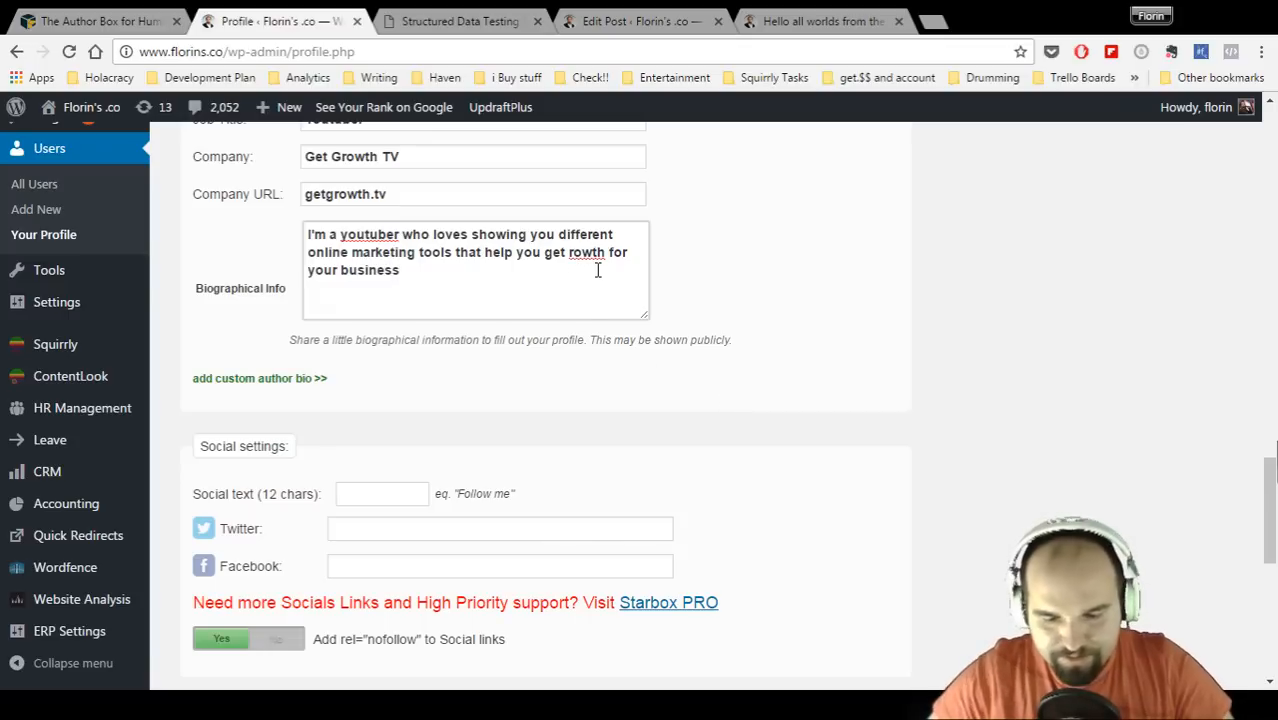
pyautogui.write('g')
# - Set the social text in the author's social settings to "Stalk me", replacing a first attempt of "I'm awesome"
pyautogui.scroll(-2, 598, 270)
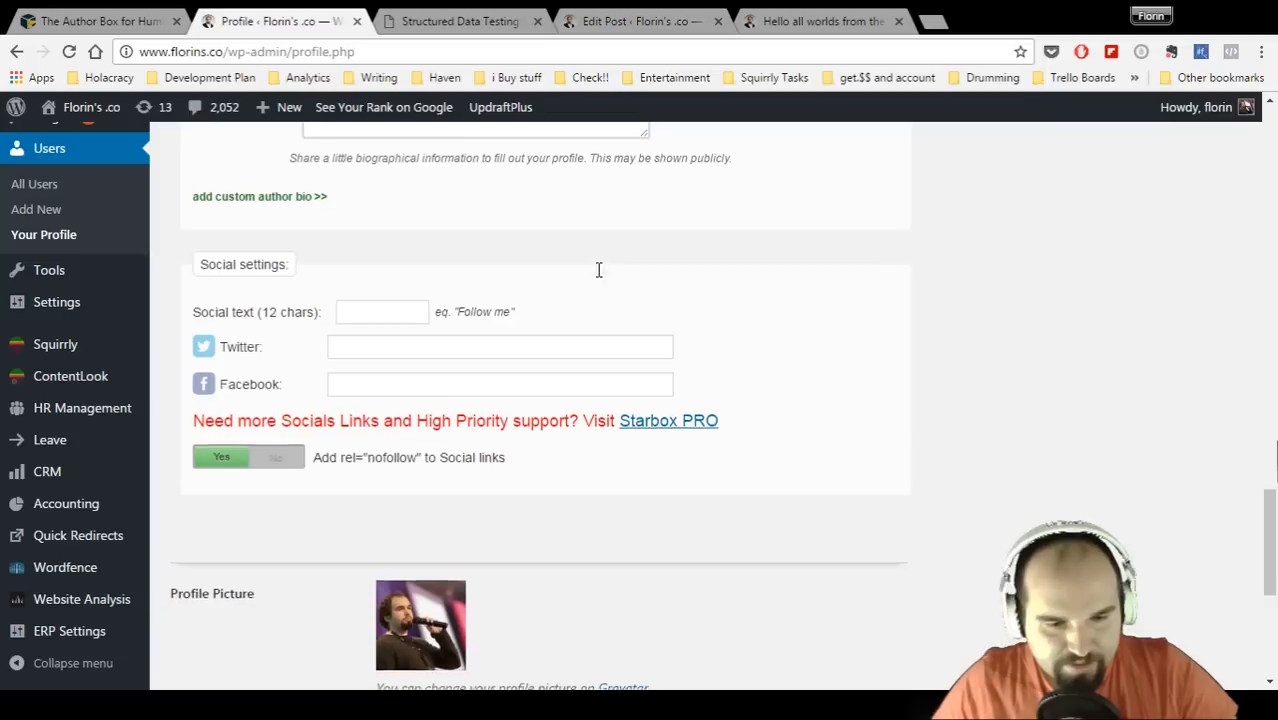
pyautogui.click(395, 309)
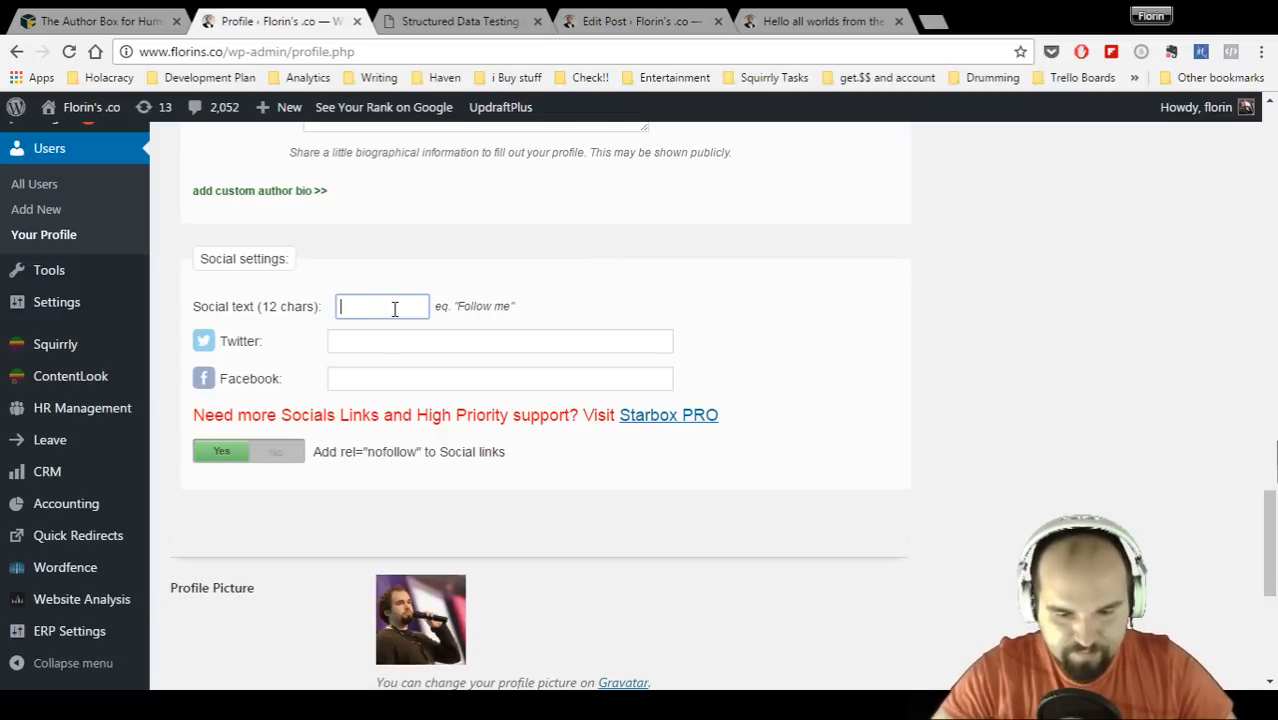
pyautogui.write("I'm awesome")
pyautogui.press('BackSpace')
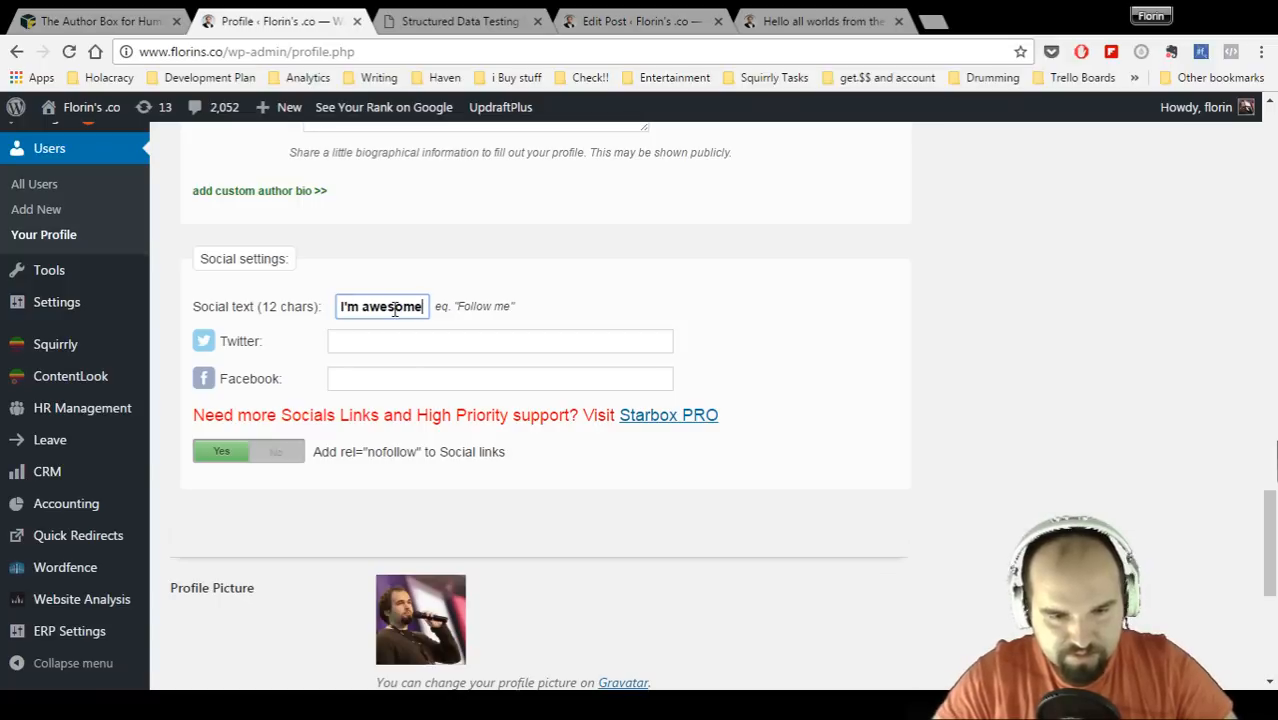
pyautogui.press('BackSpace')
pyautogui.press('BackSpace')
pyautogui.press('BackSpace')
pyautogui.press('BackSpace')
pyautogui.press('BackSpace')
pyautogui.press('BackSpace')
pyautogui.press('BackSpace')
pyautogui.press('BackSpace')
pyautogui.press('BackSpace')
pyautogui.press('BackSpace')
pyautogui.press('BackSpace')
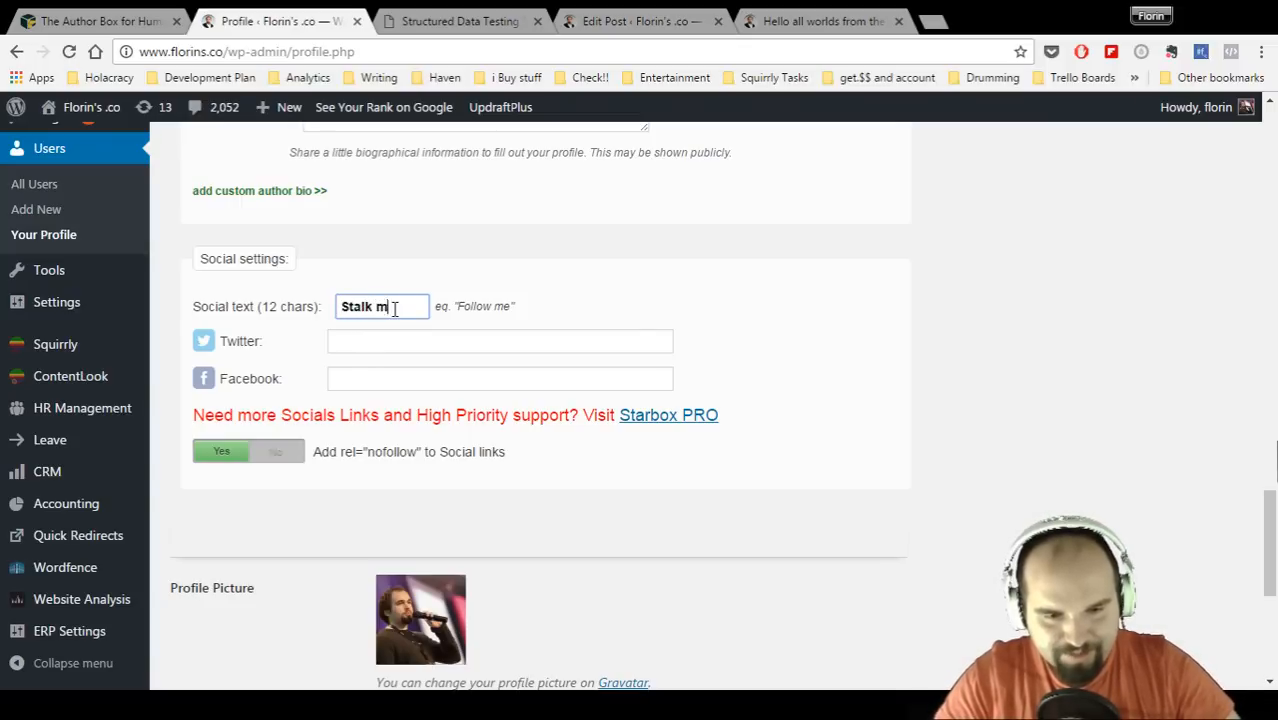
pyautogui.click(479, 341)
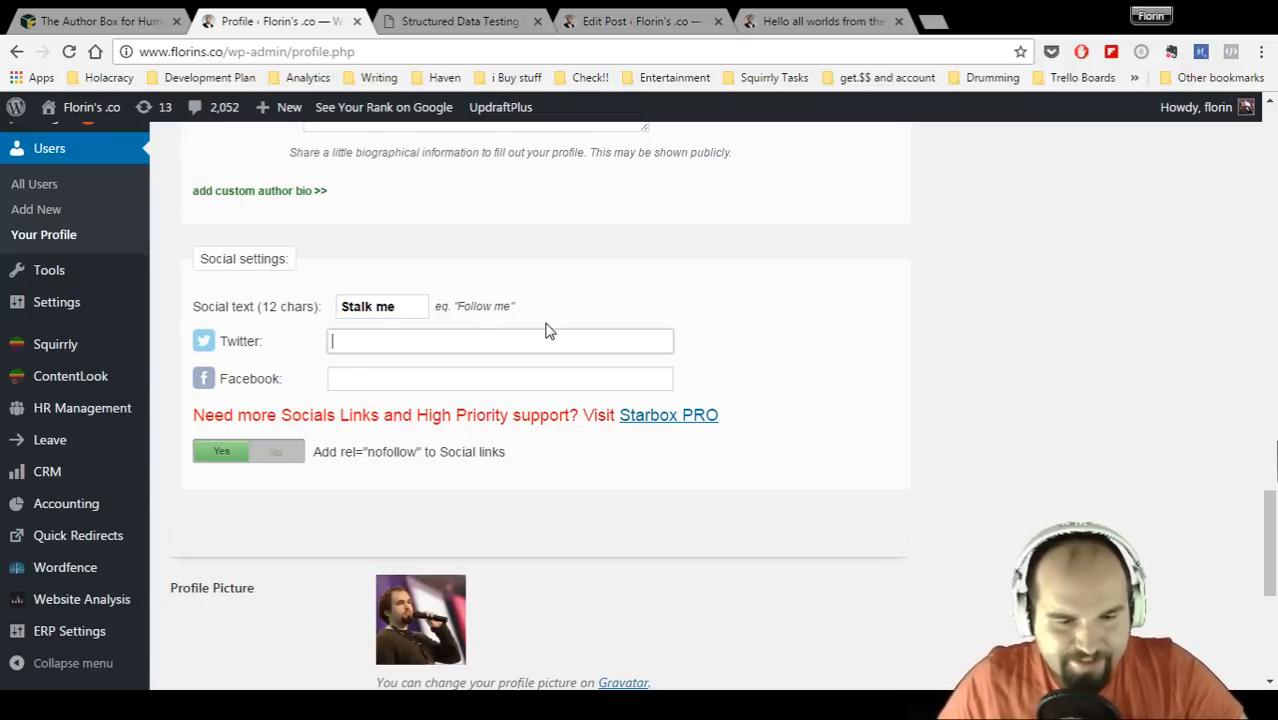
# - Visit the Starbox PRO product page and the Starbox home page to examine the author box examples with social links
pyautogui.scroll(-1, 533, 358)
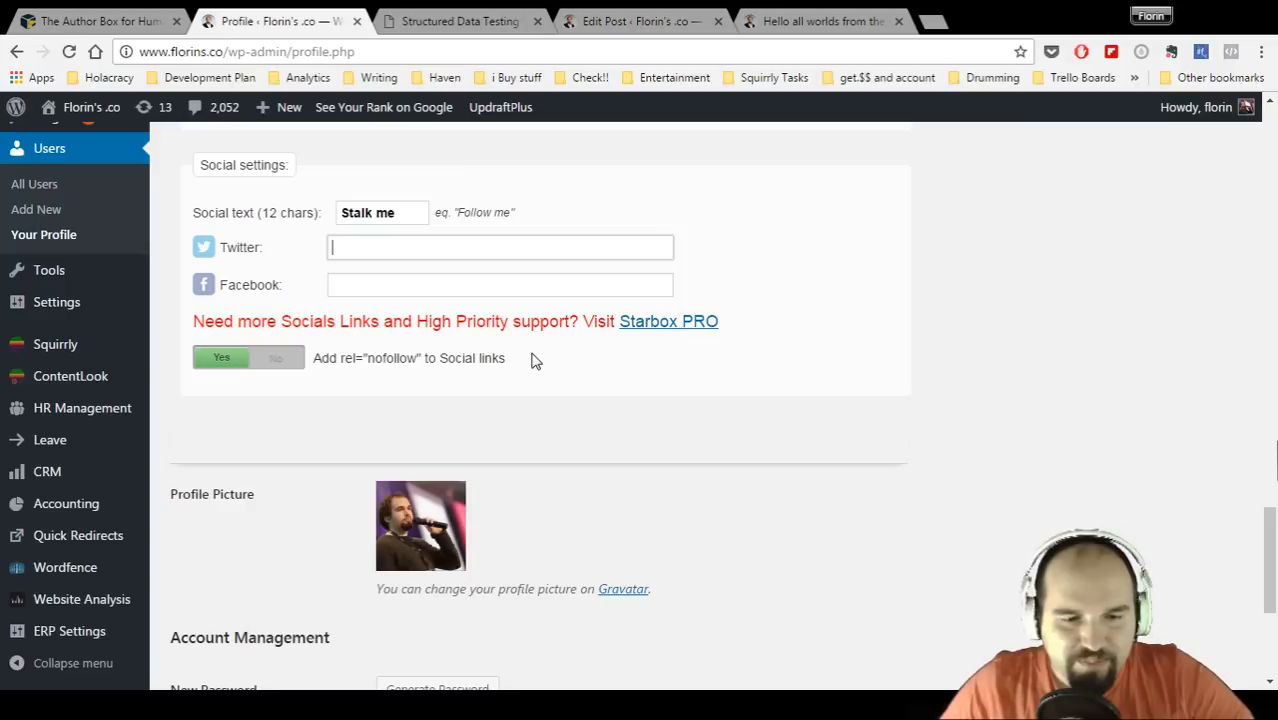
pyautogui.click(389, 283)
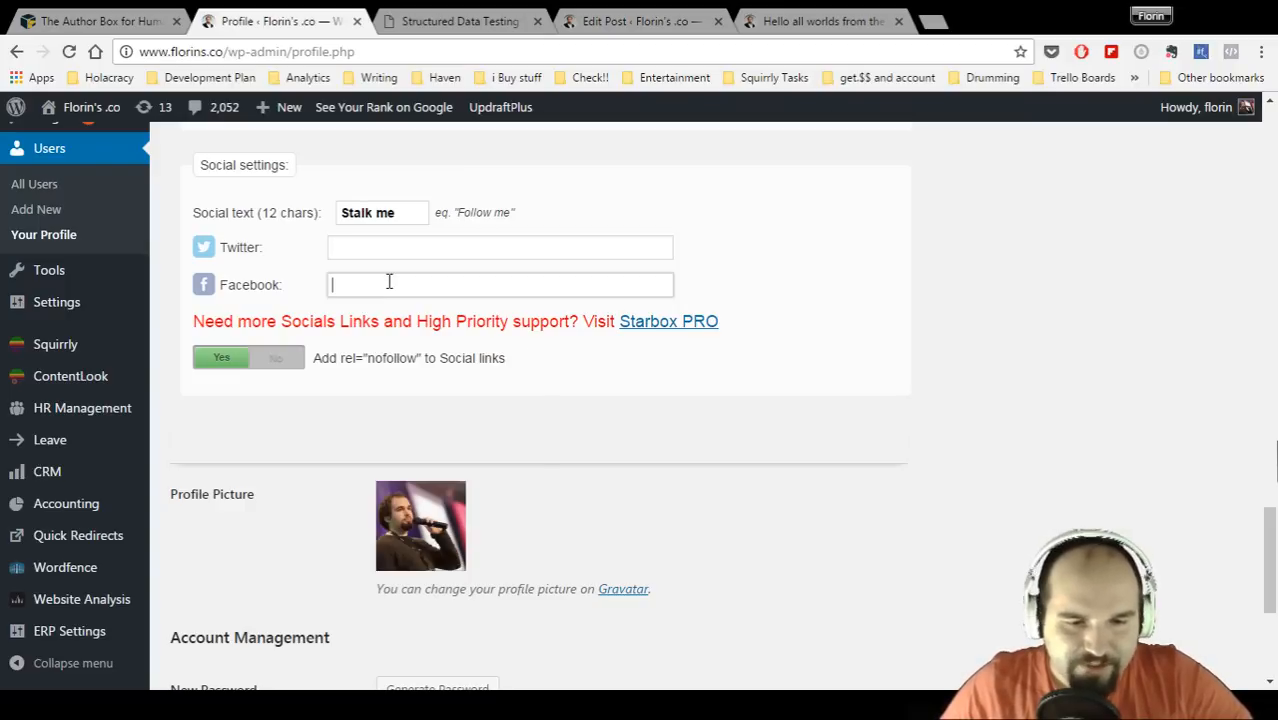
pyautogui.click(668, 322)
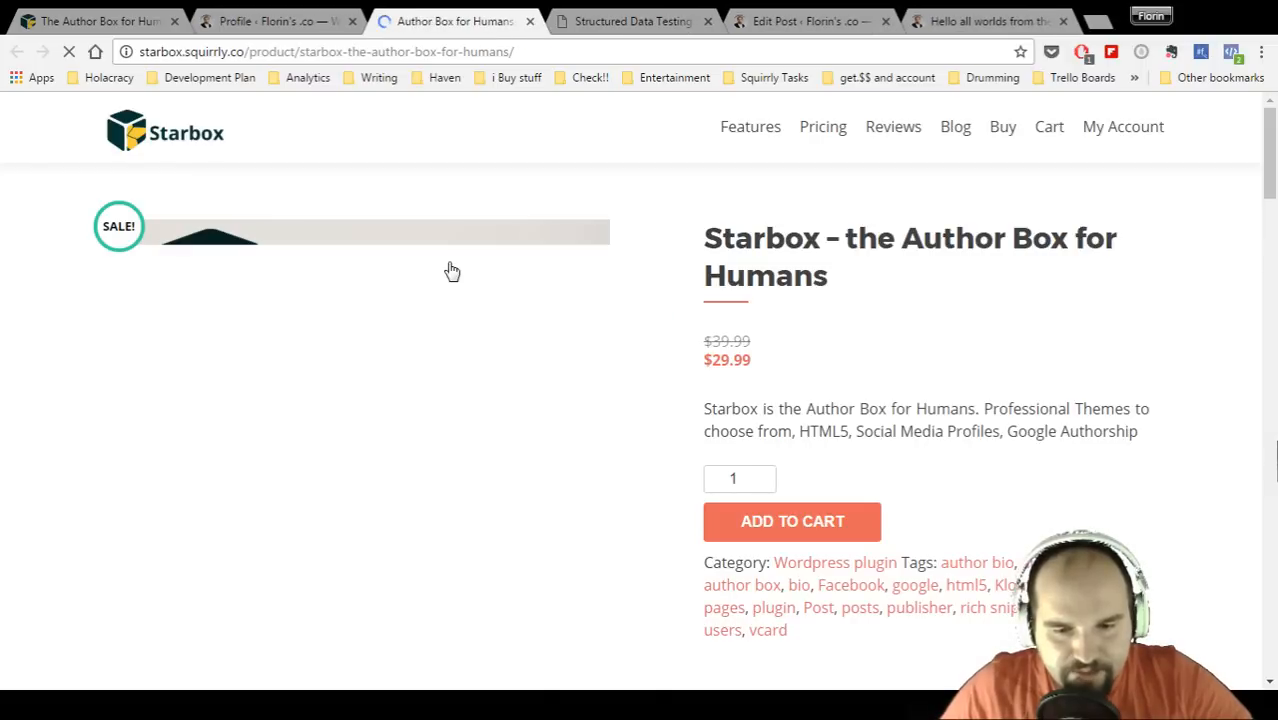
pyautogui.scroll(-8, 566, 355)
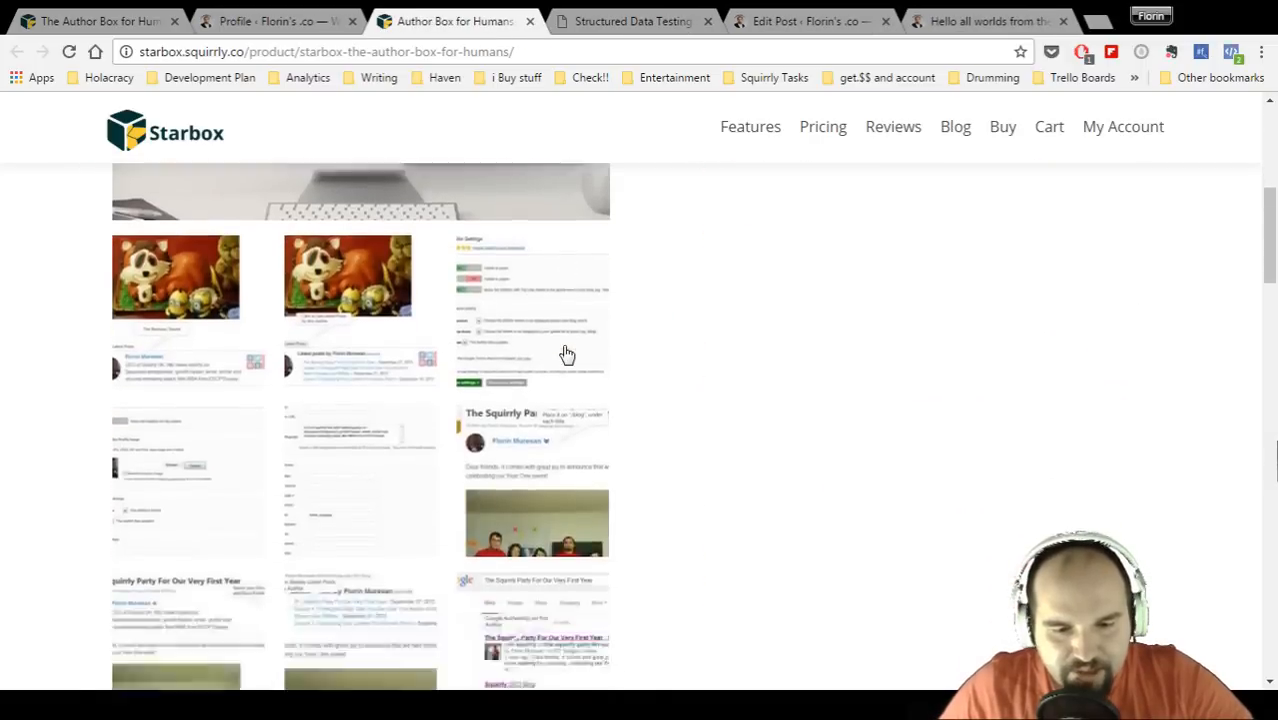
pyautogui.scroll(-5, 566, 355)
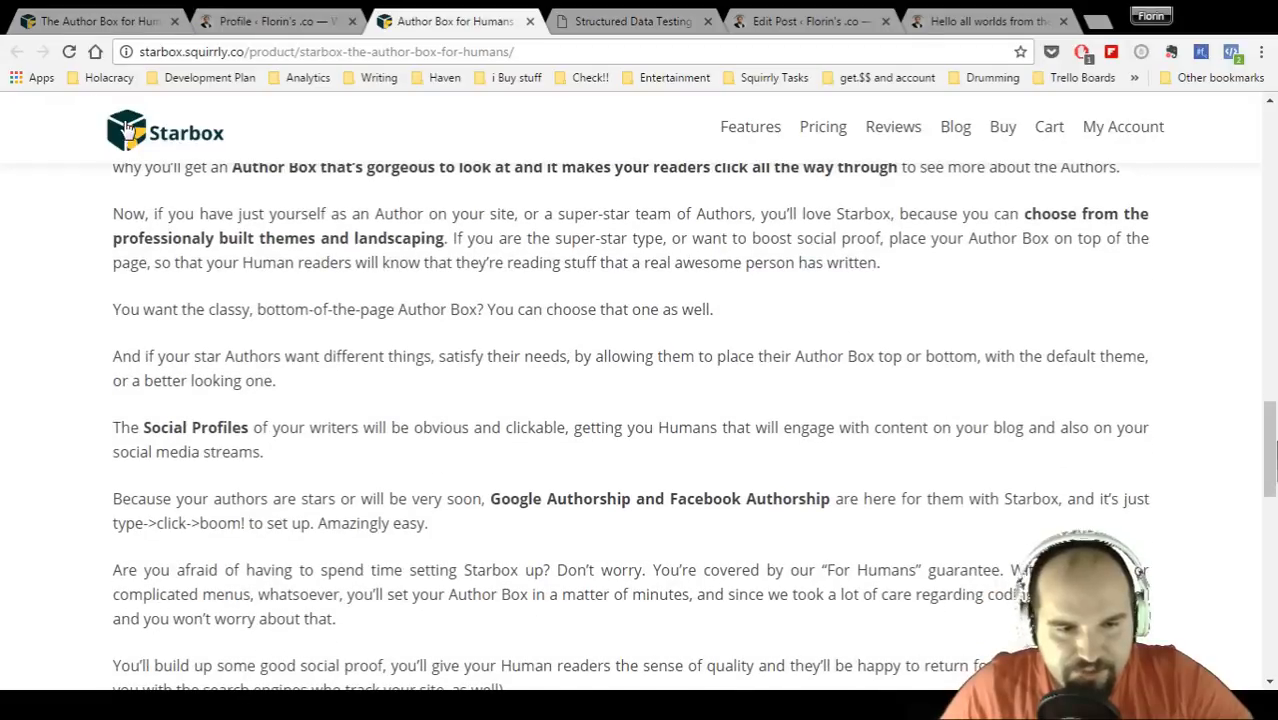
pyautogui.click(128, 133)
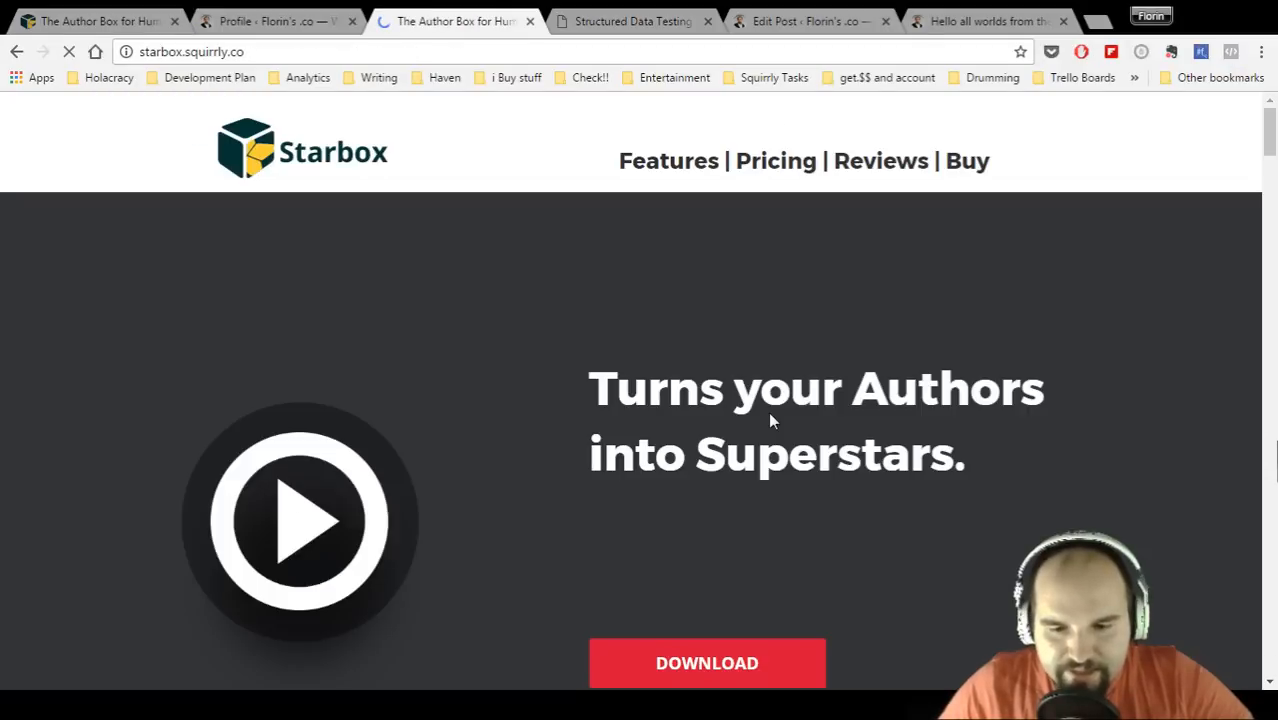
pyautogui.scroll(-3, 770, 413)
pyautogui.scroll(-10, 770, 413)
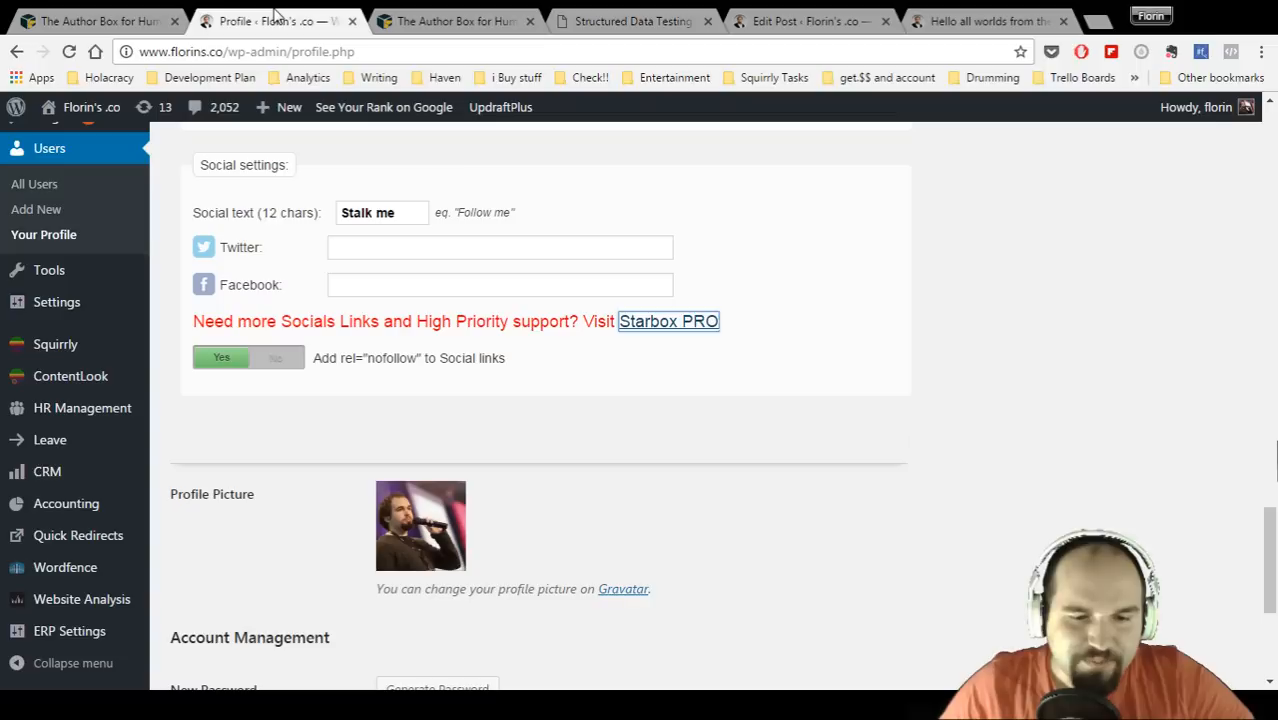
# - Return to the user profile and review the rel="nofollow" option for social links and the remaining profile settings
pyautogui.click(276, 20)
pyautogui.click(512, 247)
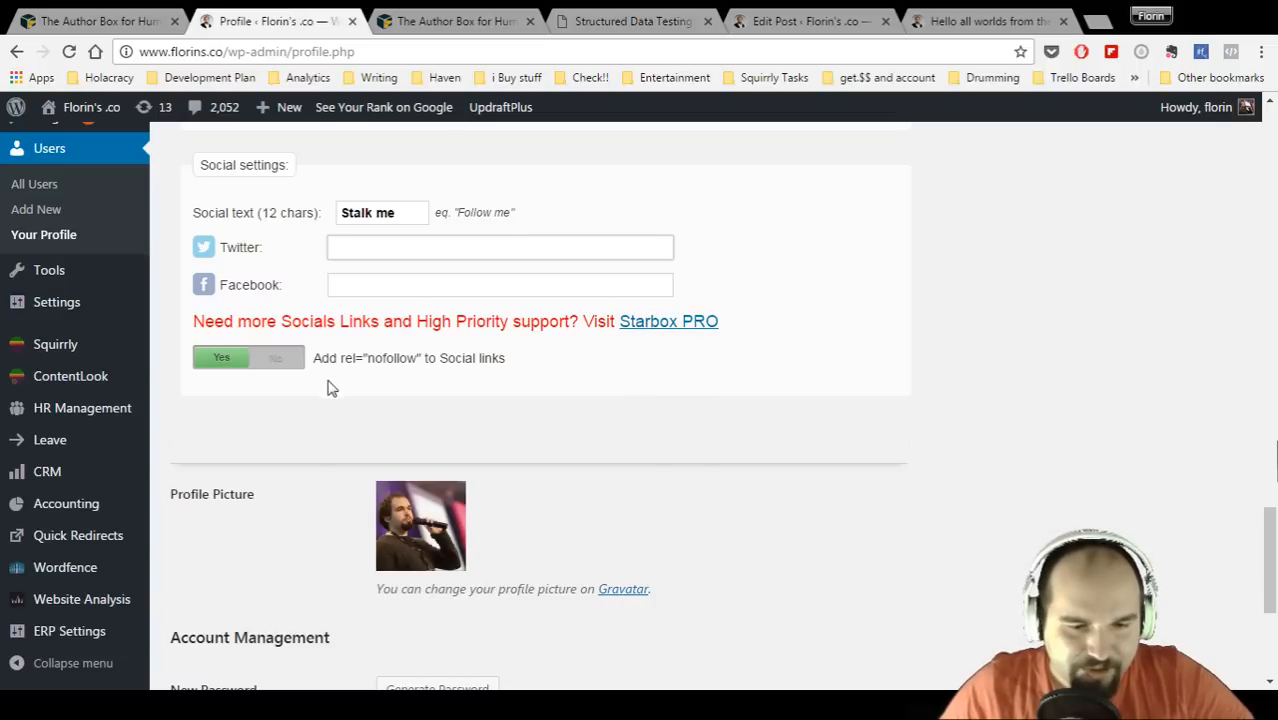
pyautogui.click(377, 356)
pyautogui.moveTo(316, 358); pyautogui.dragTo(522, 357)
pyautogui.click(527, 367)
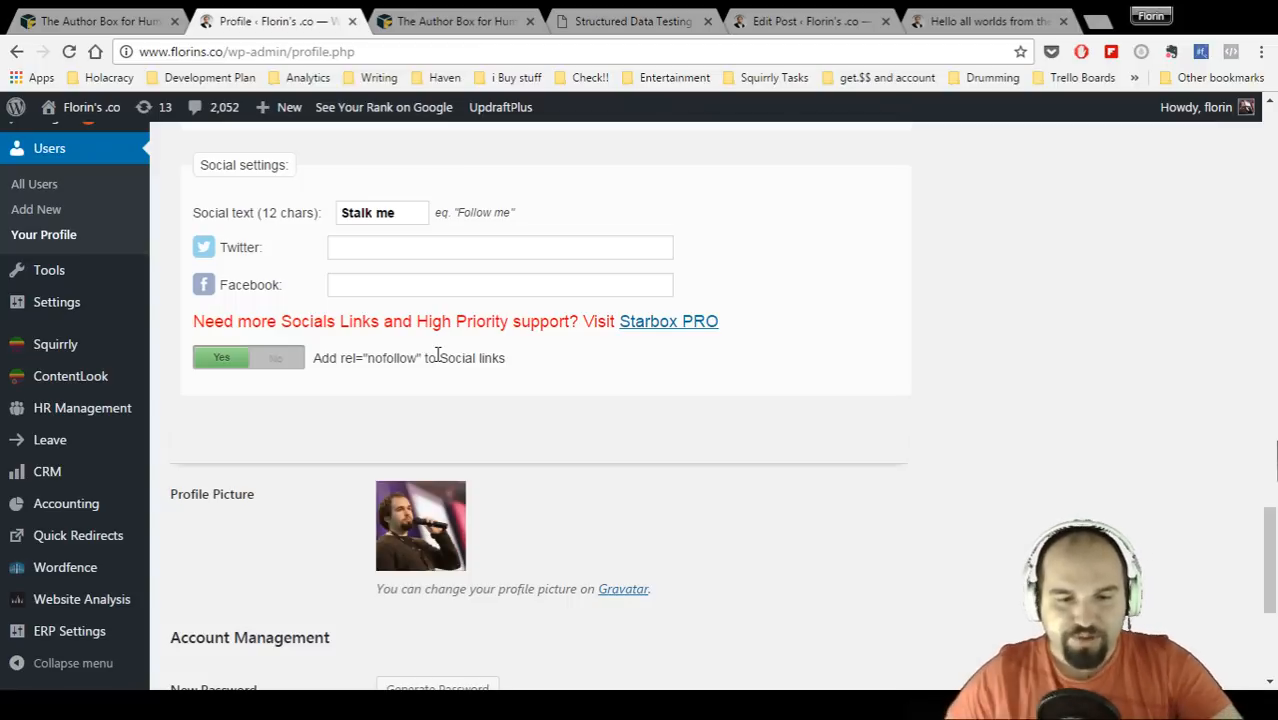
pyautogui.scroll(-3, 485, 385)
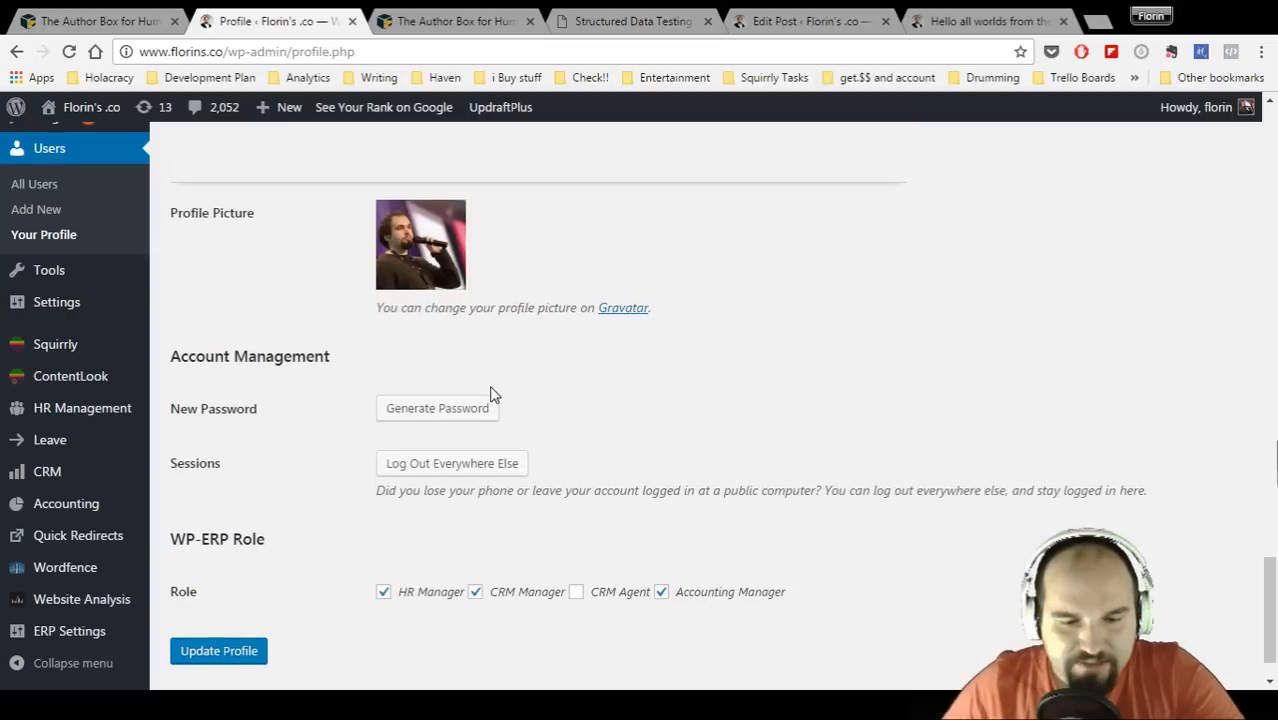
pyautogui.scroll(4, 491, 394)
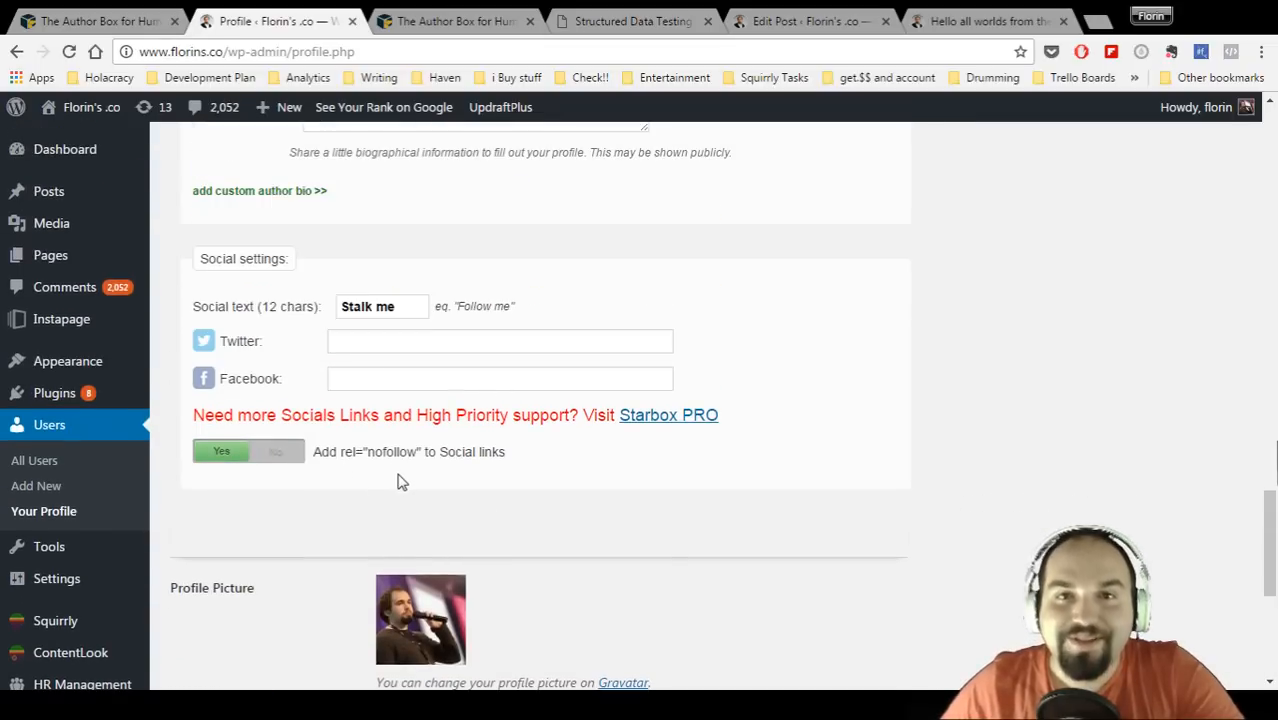
# - Open the author's Twitter profile in a new browser tab and copy its URL into the Twitter field of the social settings
pyautogui.click(416, 345)
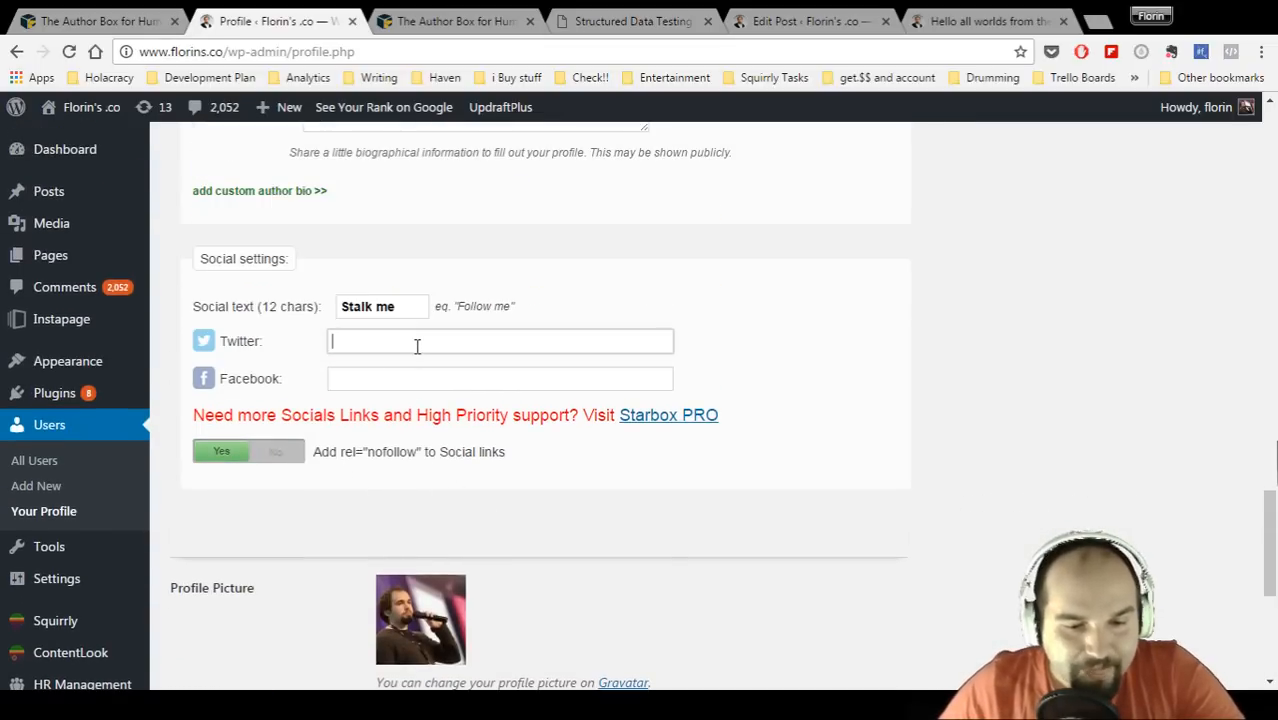
pyautogui.click(1097, 21)
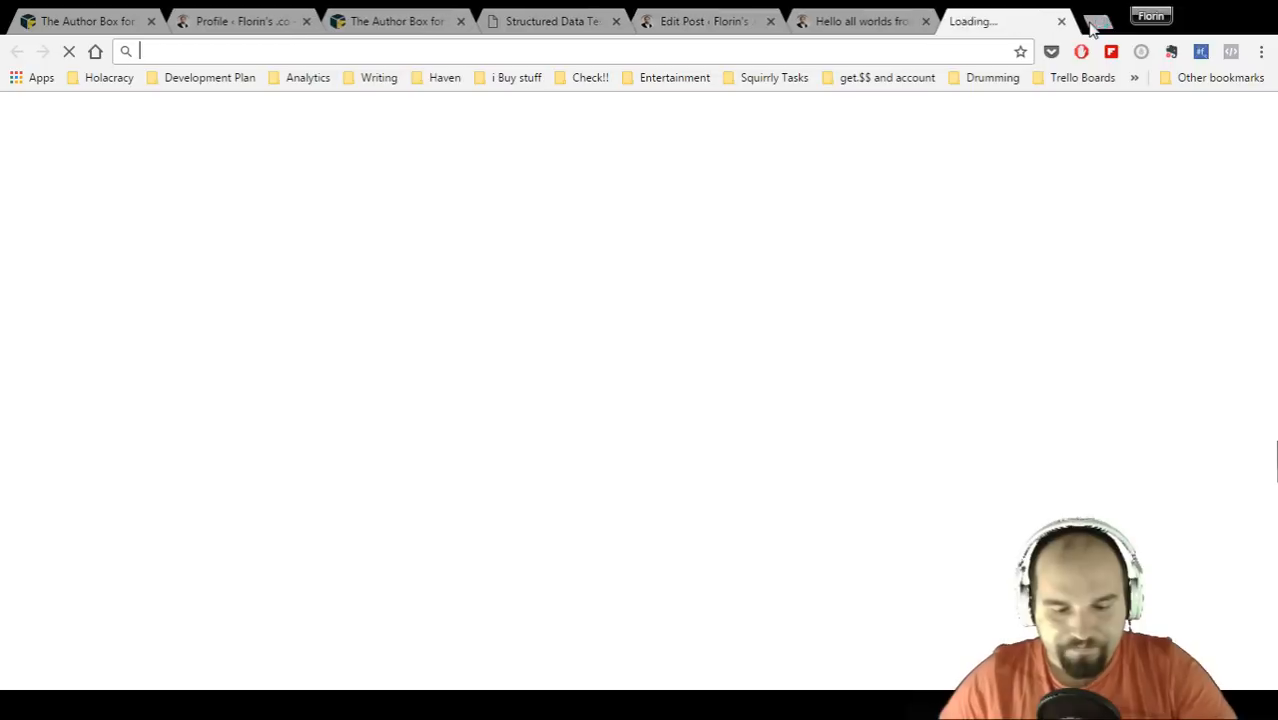
pyautogui.write('tw')
pyautogui.press('Return')
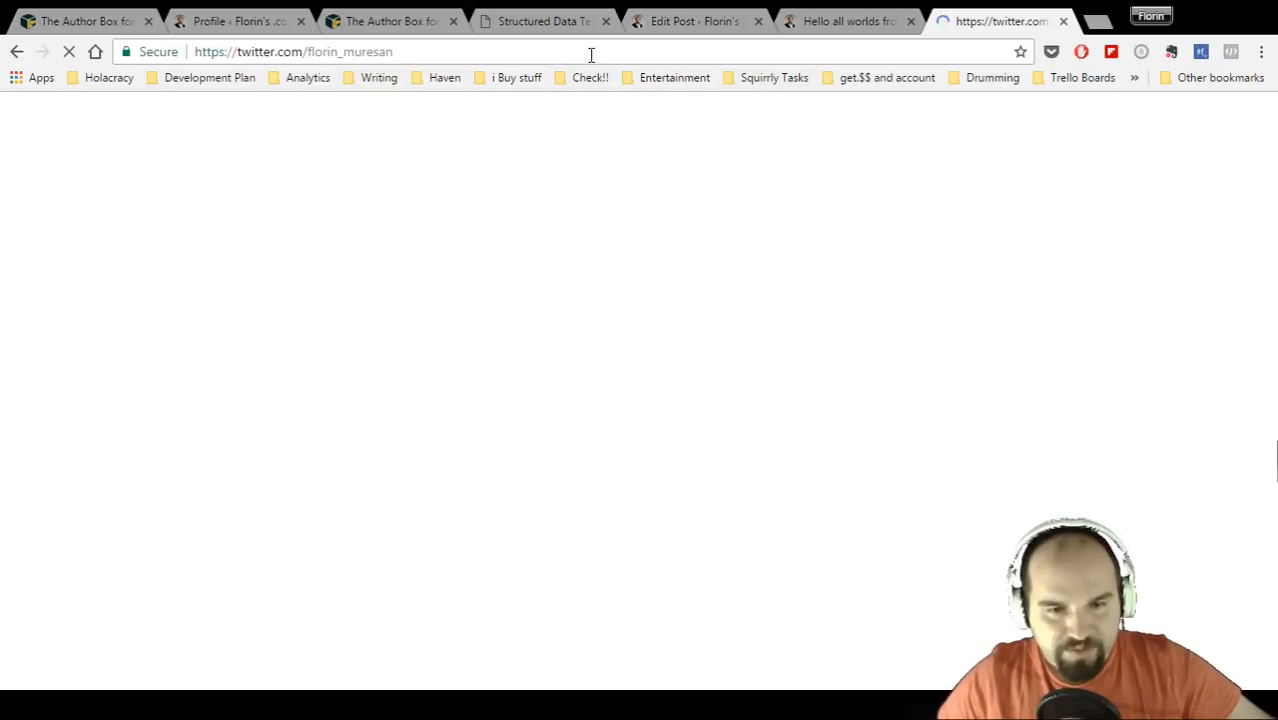
pyautogui.click(591, 54)
pyautogui.hotkey('ctrl', 'c')
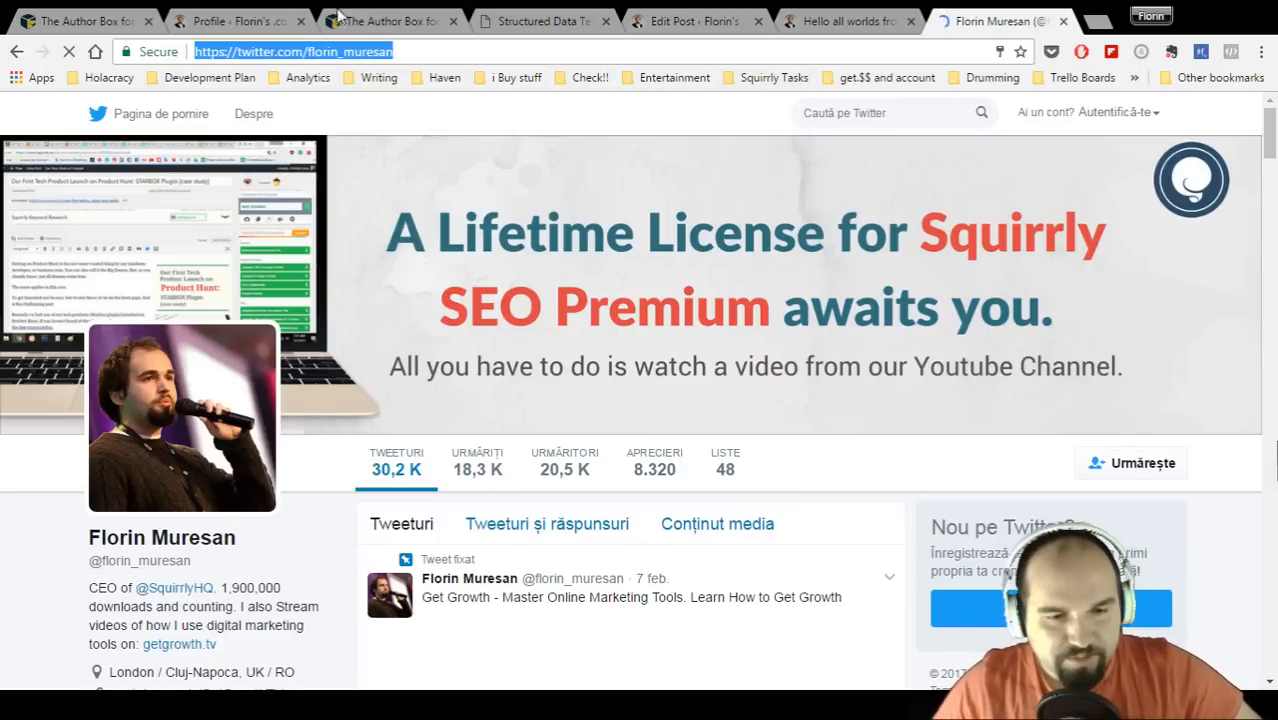
pyautogui.click(338, 16)
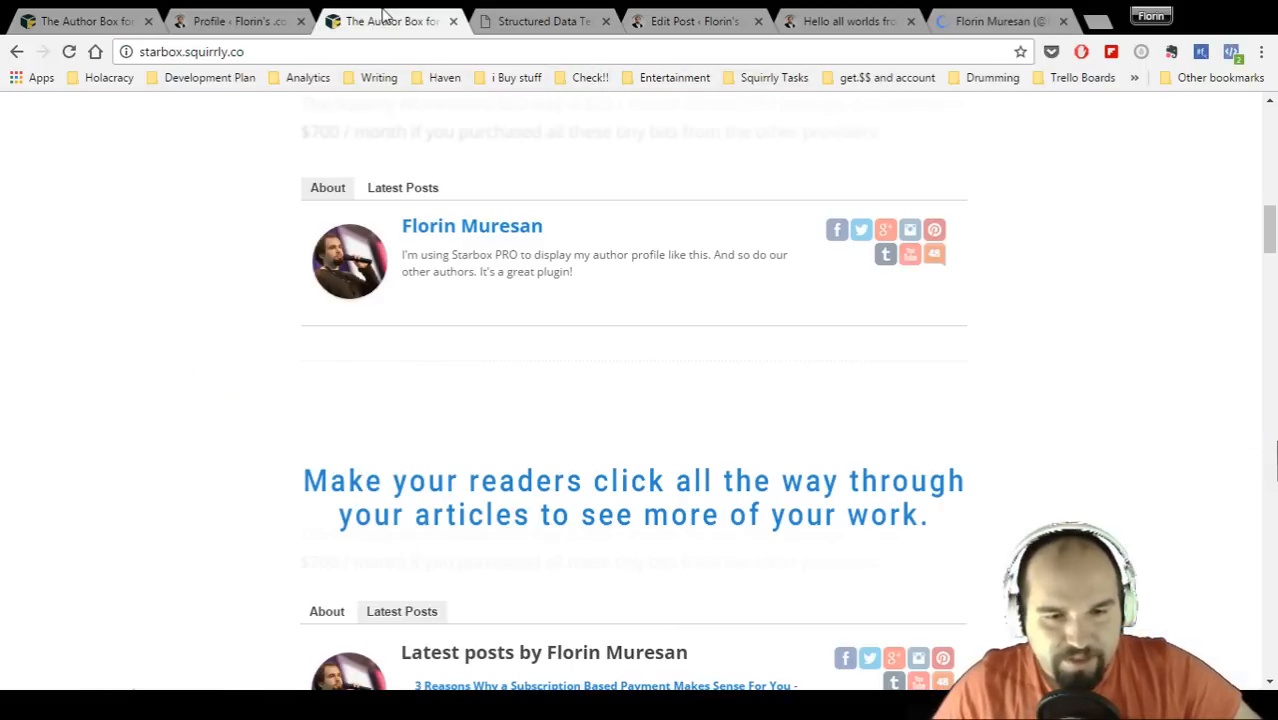
pyautogui.click(214, 22)
pyautogui.hotkey('ctrl', 'v')
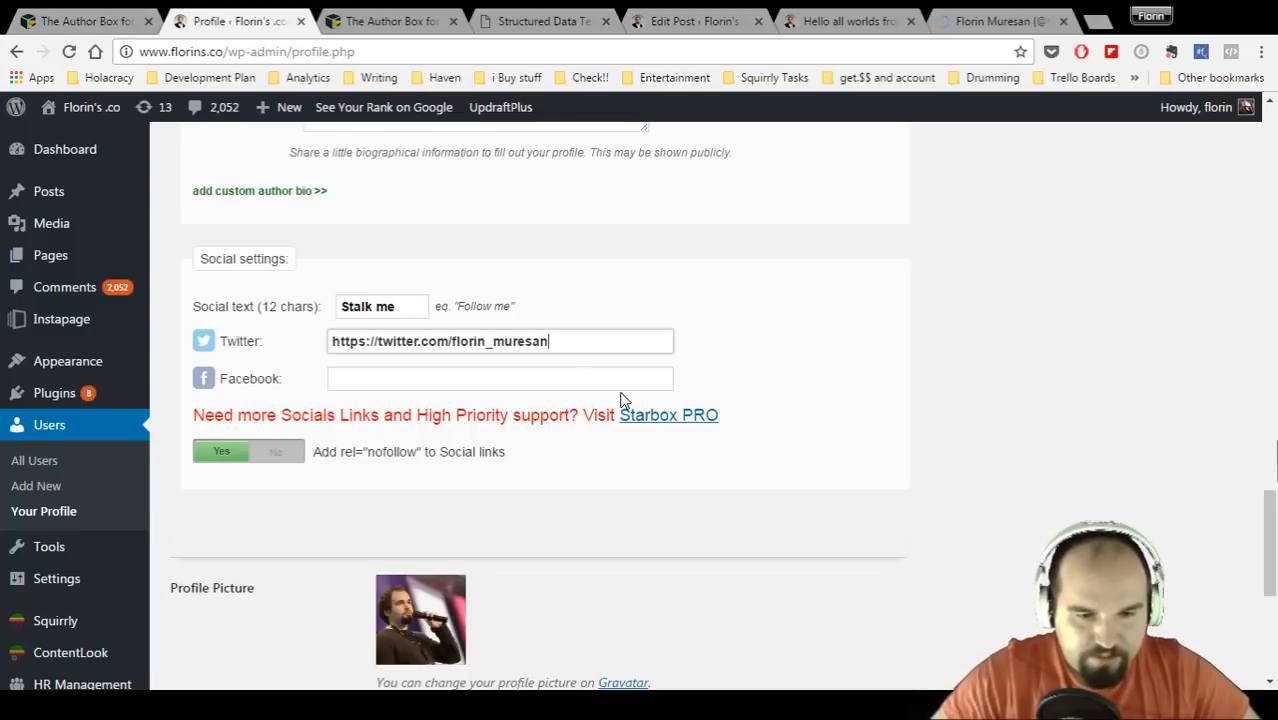
# - Save the updated author profile and reload the published post to check its author box
pyautogui.scroll(-5, 857, 382)
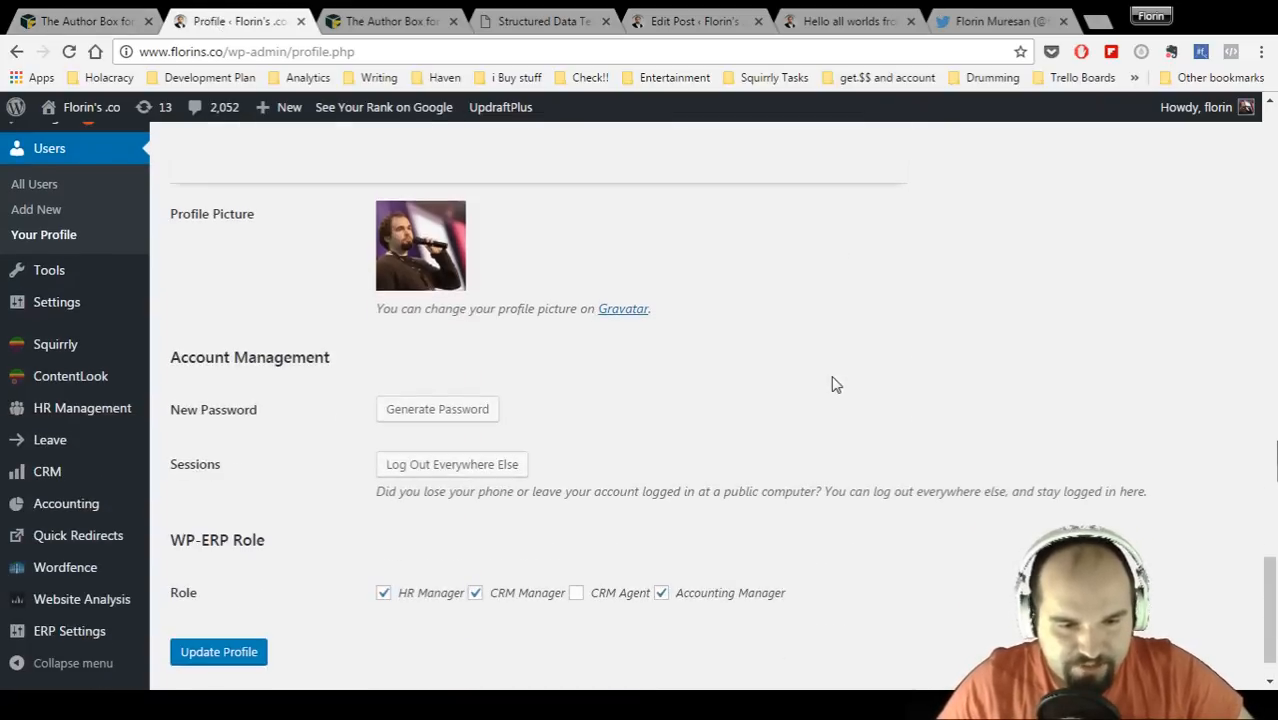
pyautogui.click(225, 652)
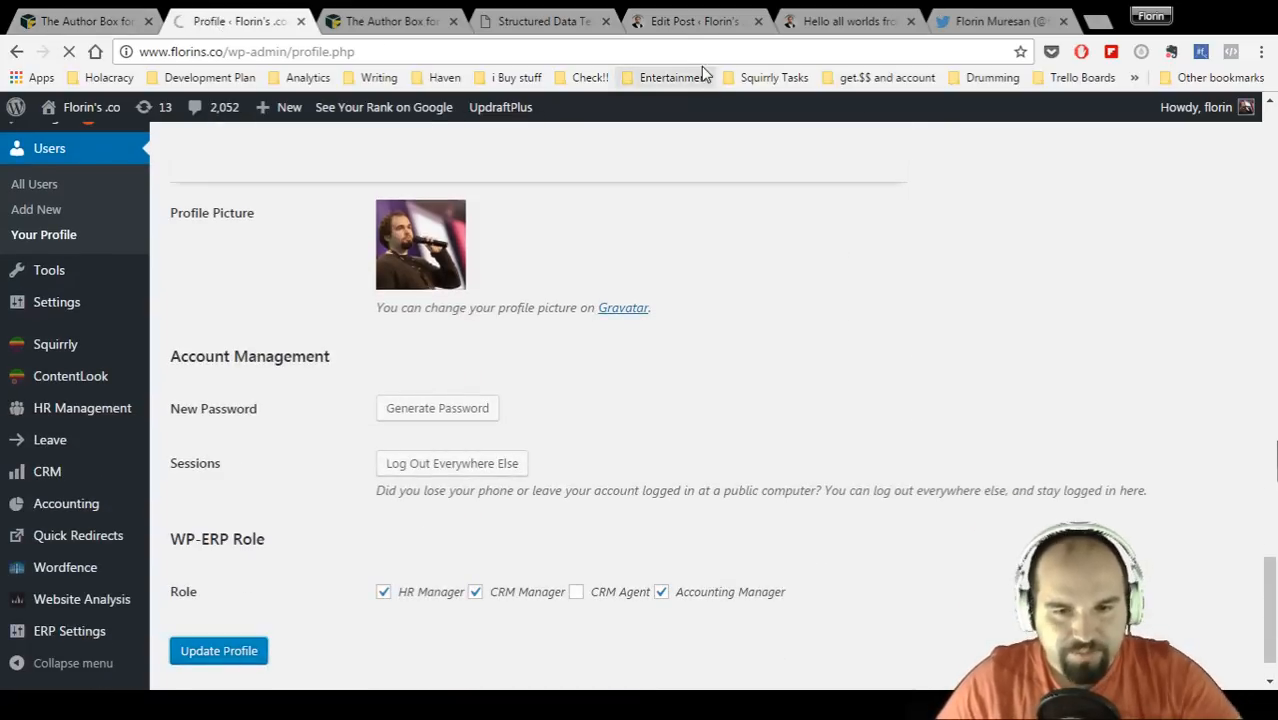
pyautogui.click(850, 20)
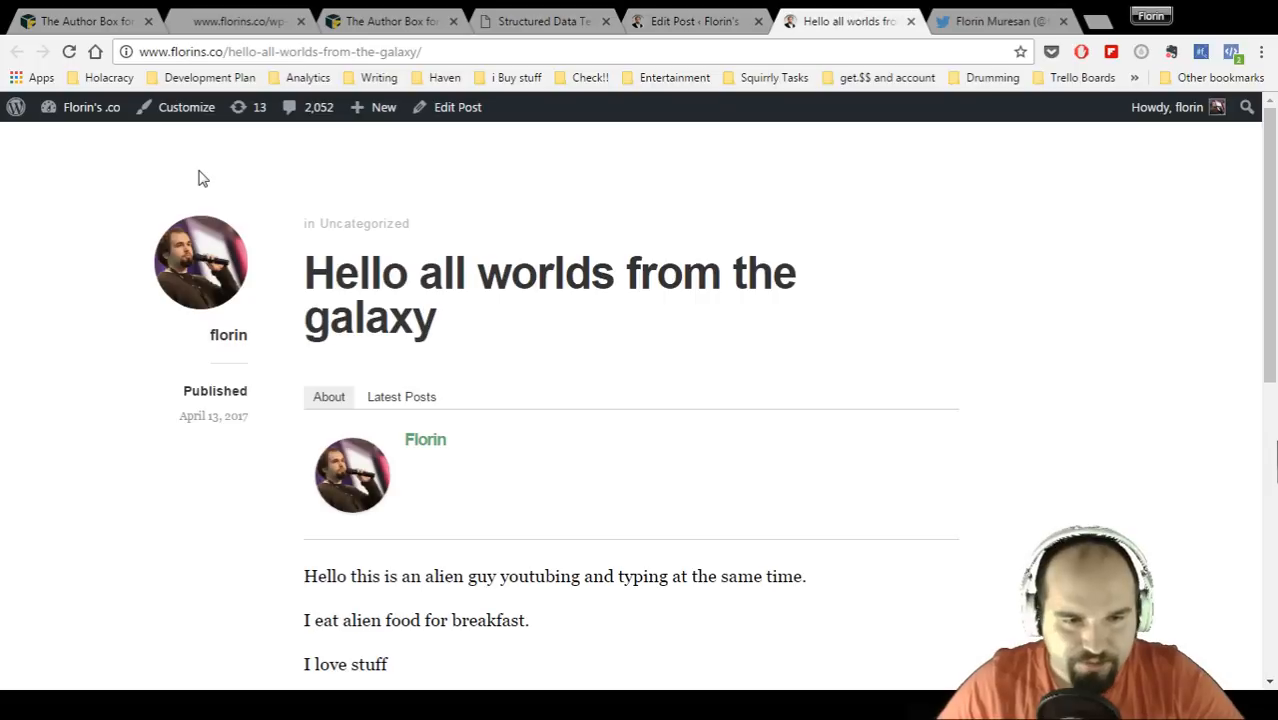
pyautogui.click(70, 52)
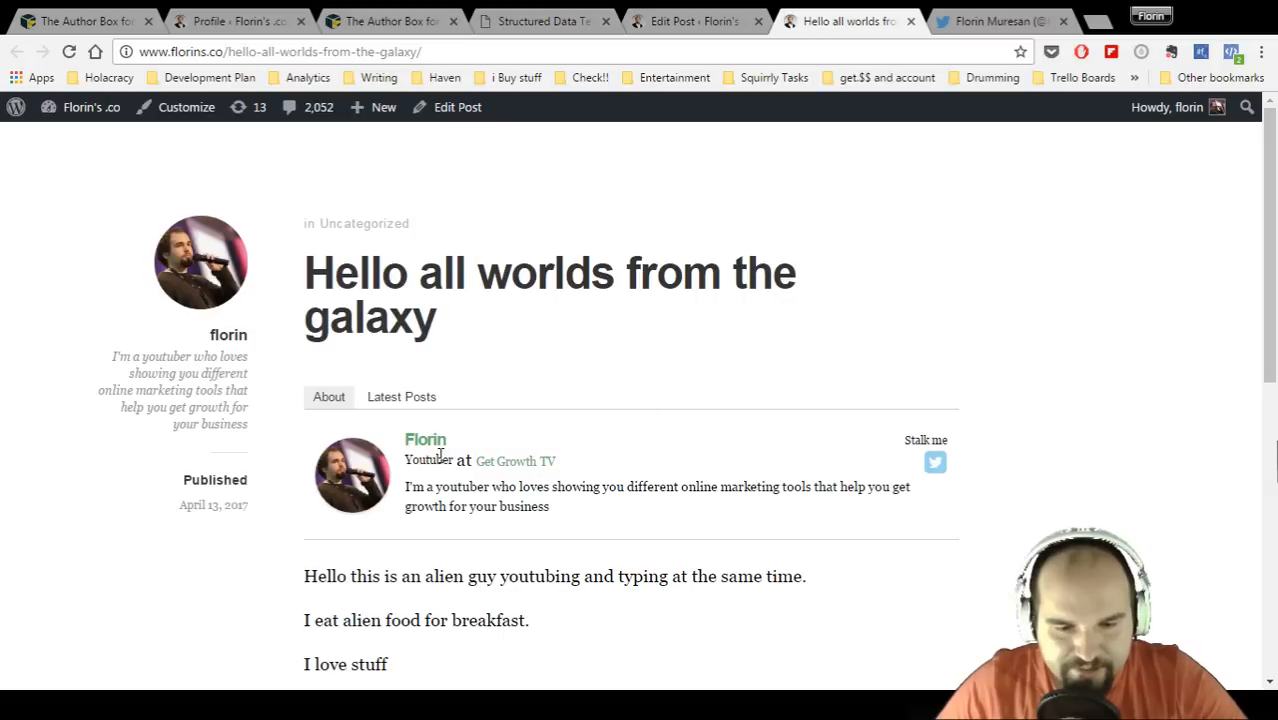
# - Test the Twitter link in the post's author box, close the opened Twitter profile, and look over the post
pyautogui.click(935, 462)
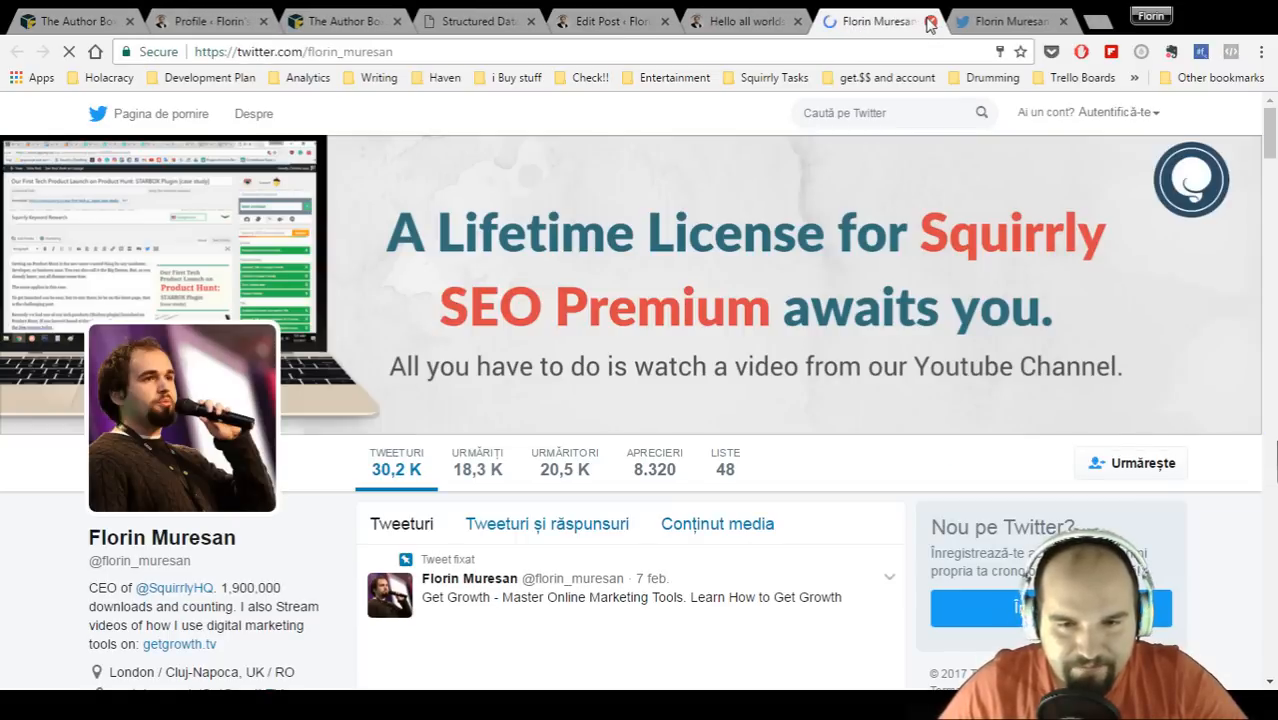
pyautogui.click(930, 22)
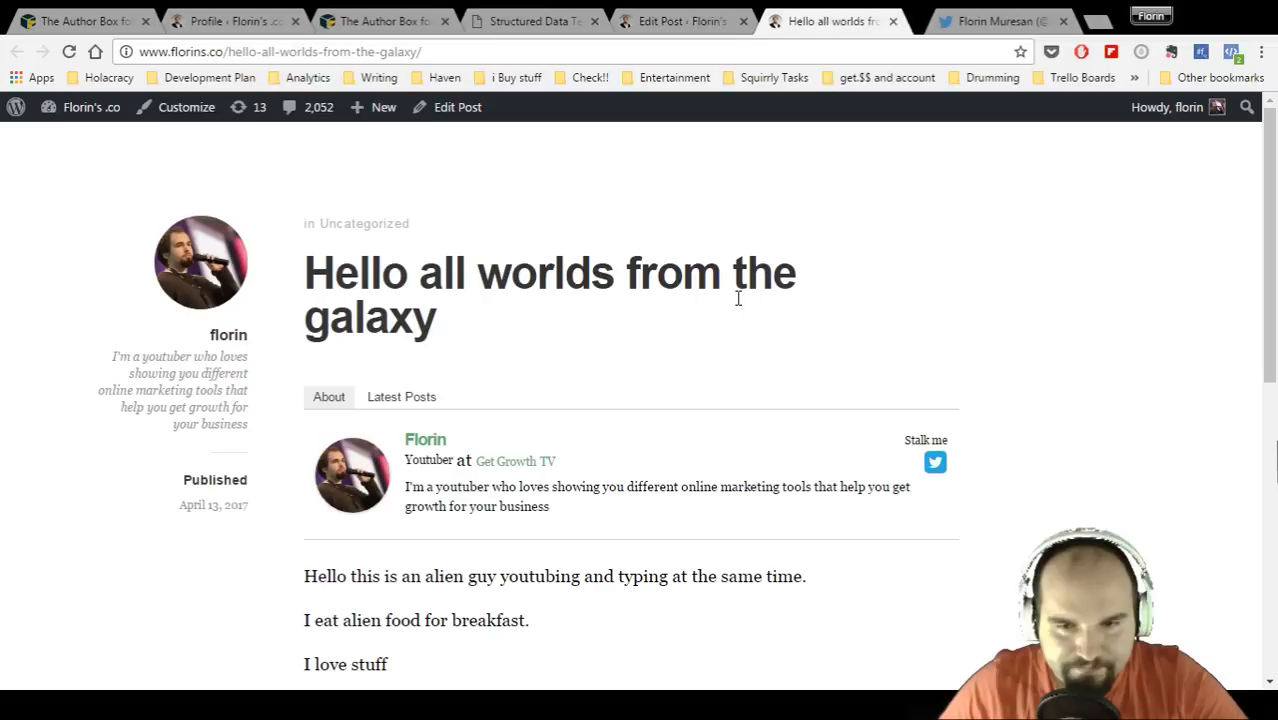
pyautogui.scroll(-1, 730, 291)
pyautogui.scroll(-1, 712, 296)
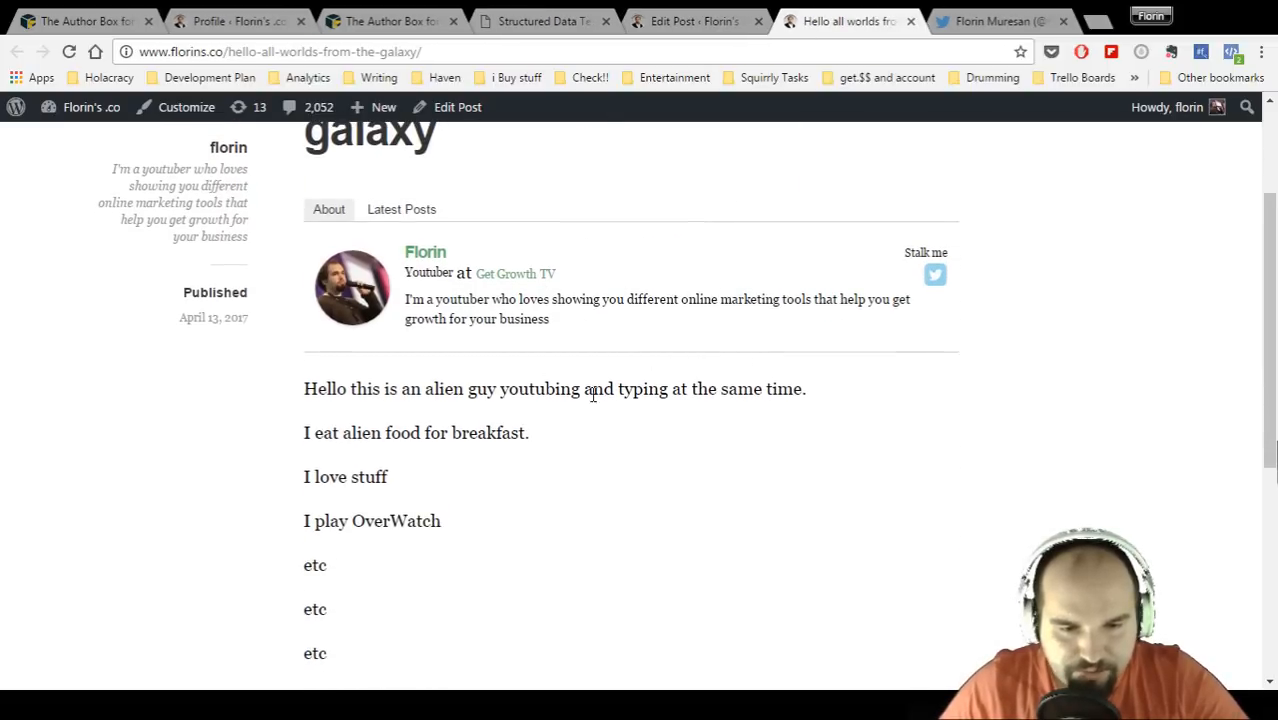
pyautogui.scroll(-2, 665, 356)
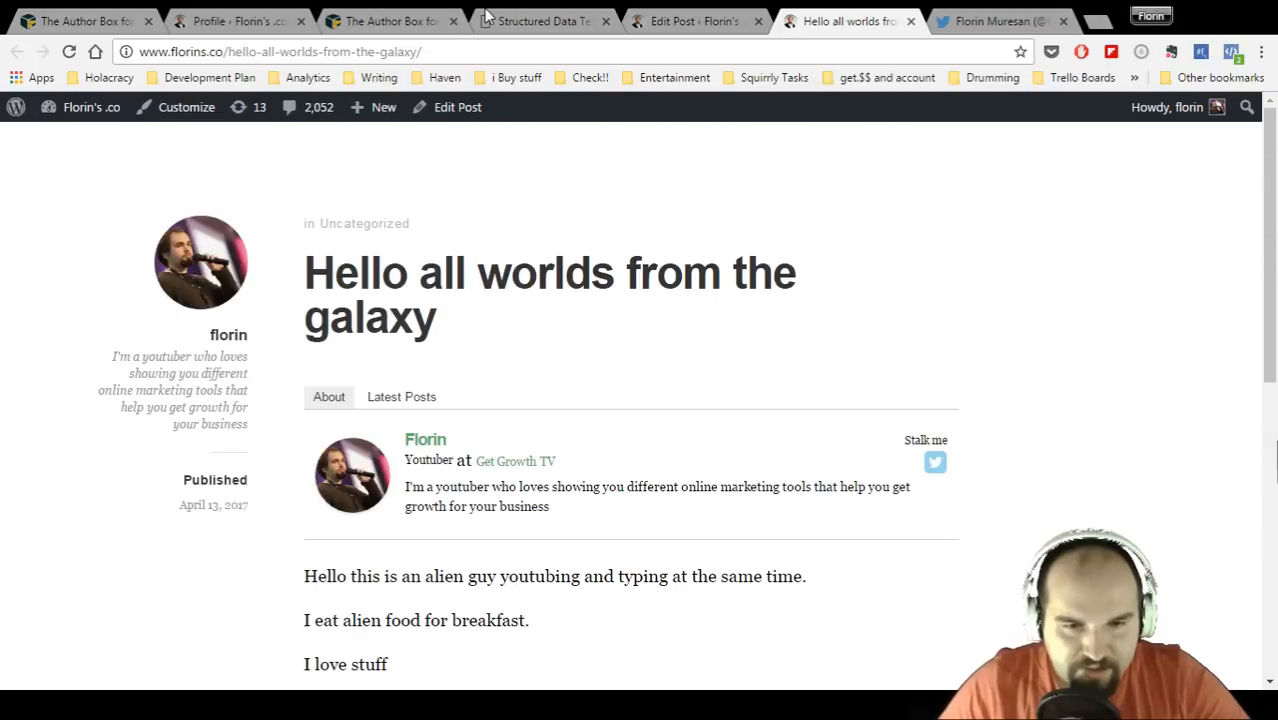
# - Return to the user profile and enter the author's first and last name
pyautogui.click(229, 22)
pyautogui.scroll(-5, 660, 365)
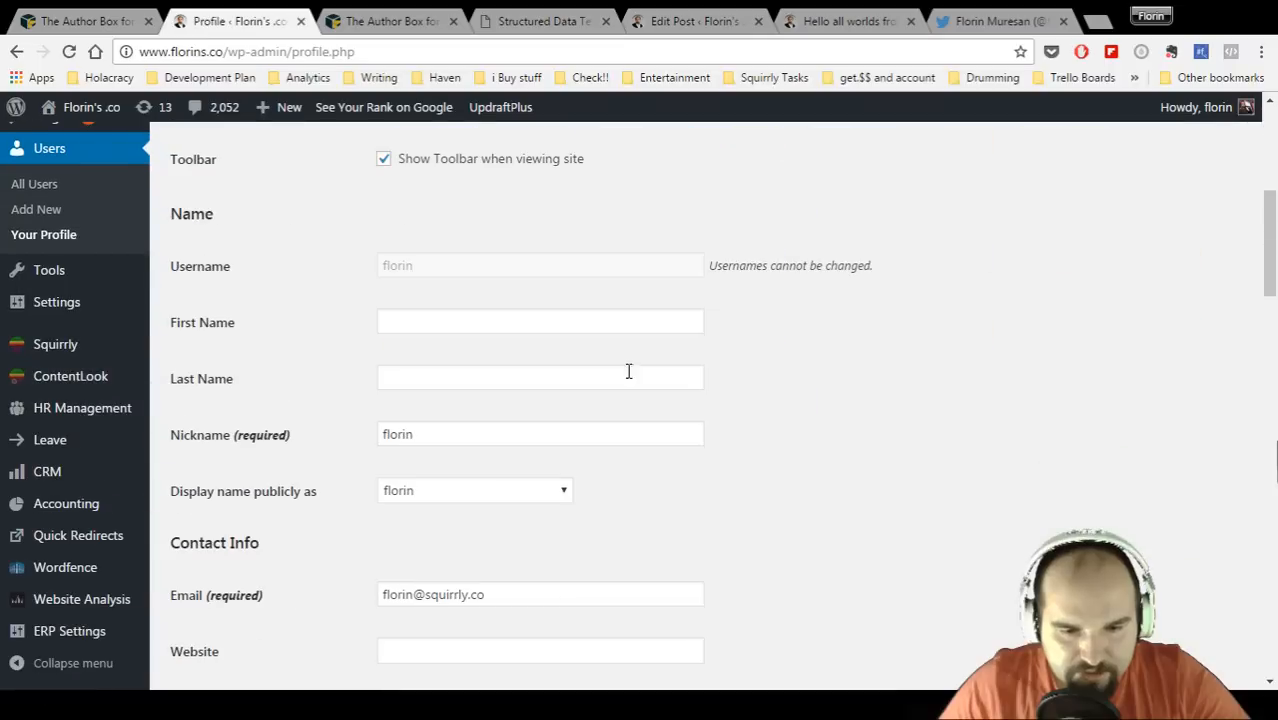
pyautogui.click(504, 435)
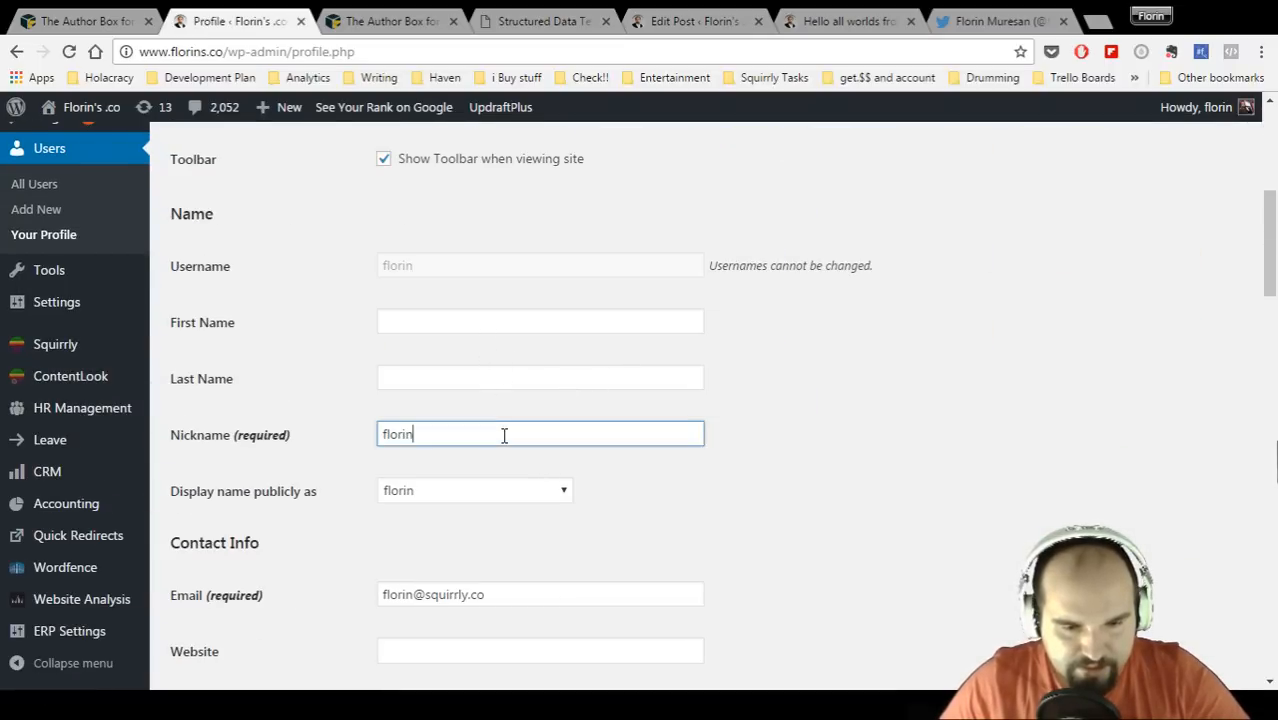
pyautogui.click(518, 494)
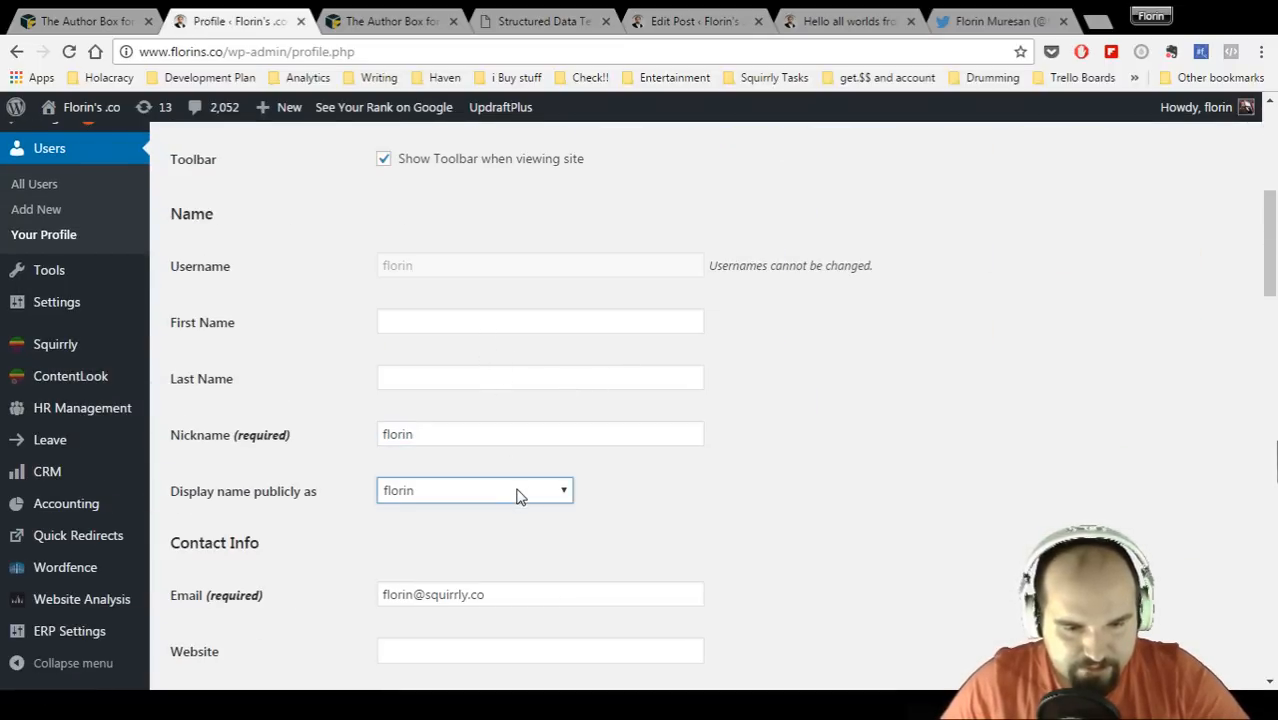
pyautogui.click(466, 325)
pyautogui.write('Florin')
pyautogui.press('Tab')
pyautogui.write('Muresan')
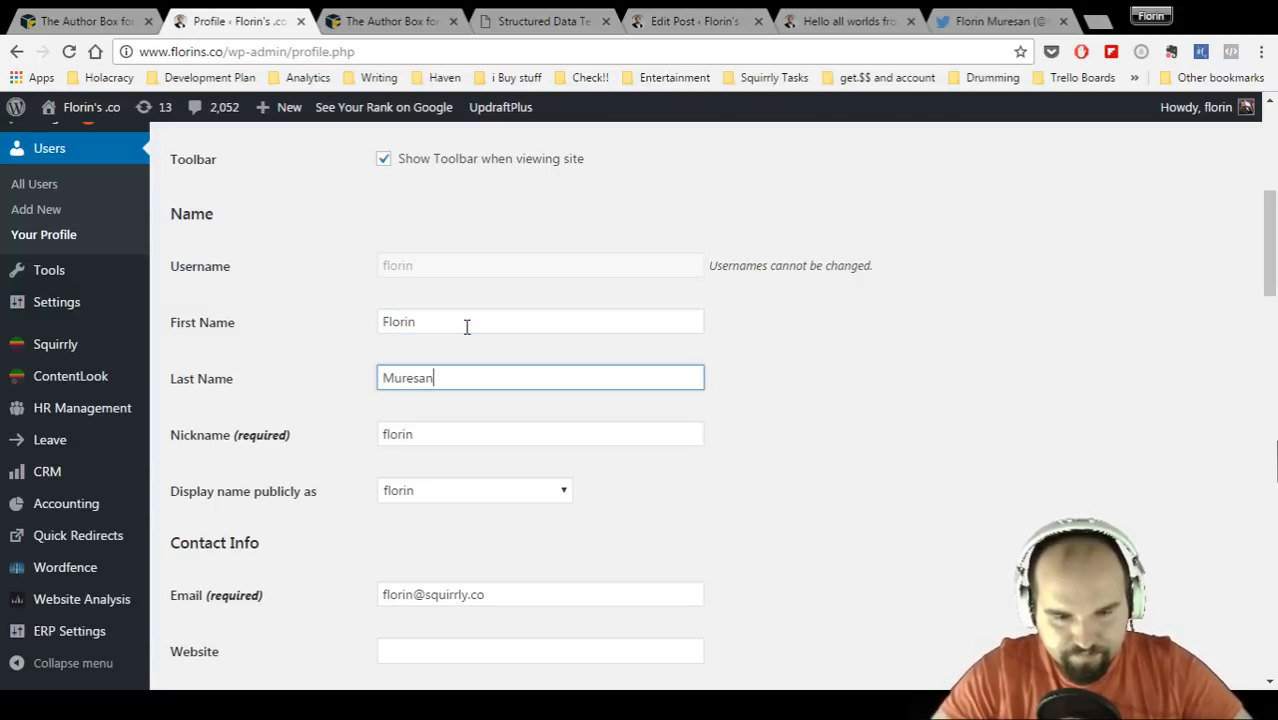
pyautogui.click(745, 341)
# - Set the publicly displayed name to the author's full name
pyautogui.scroll(-4, 745, 341)
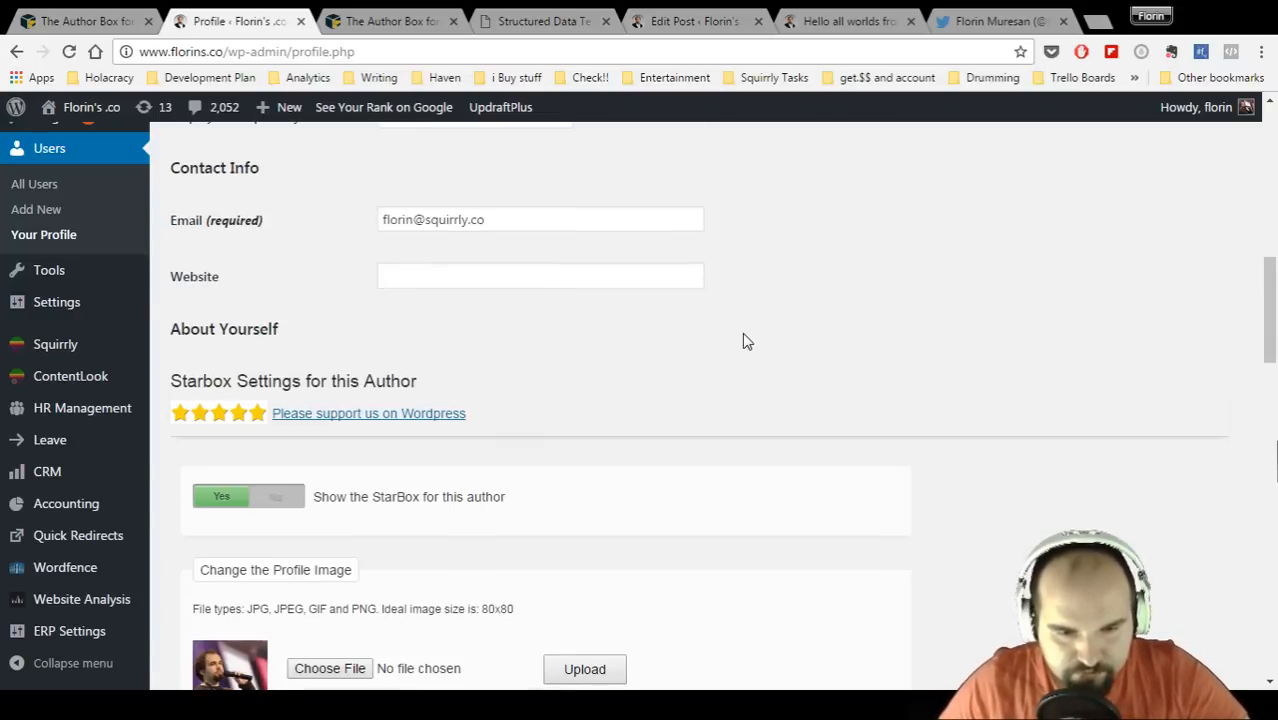
pyautogui.scroll(3, 745, 341)
pyautogui.click(539, 399)
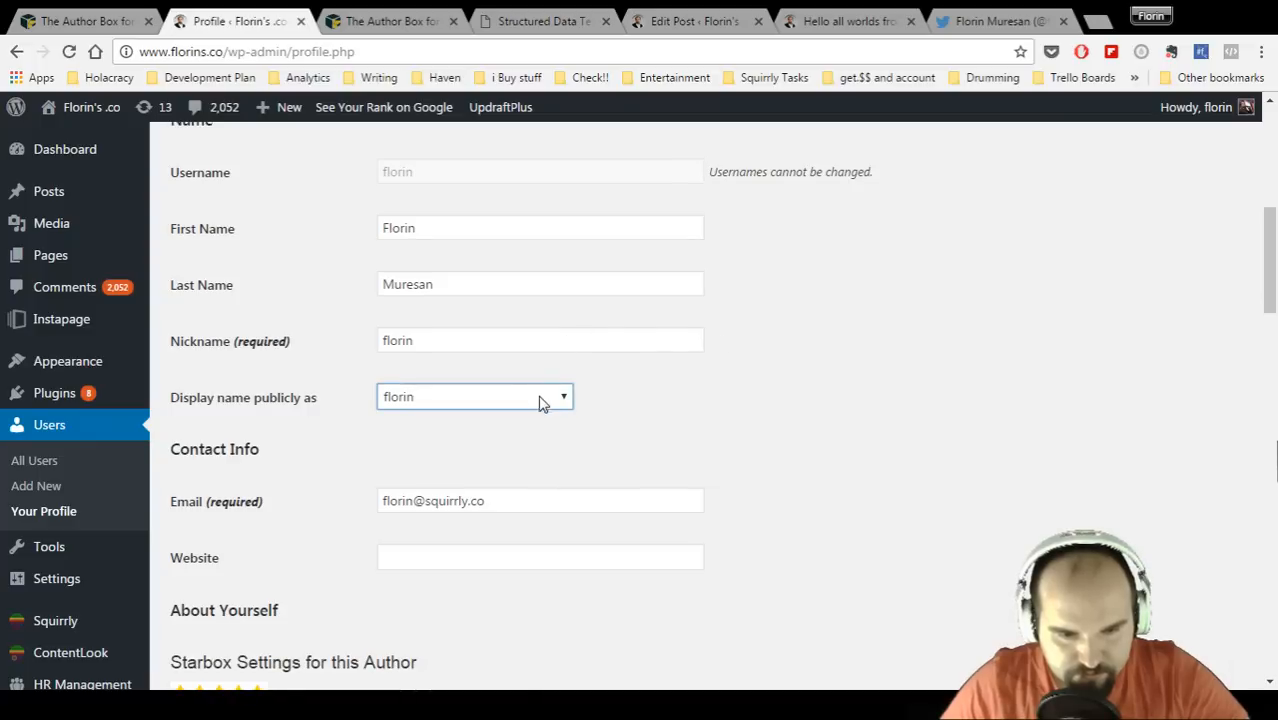
pyautogui.click(539, 487)
pyautogui.click(906, 370)
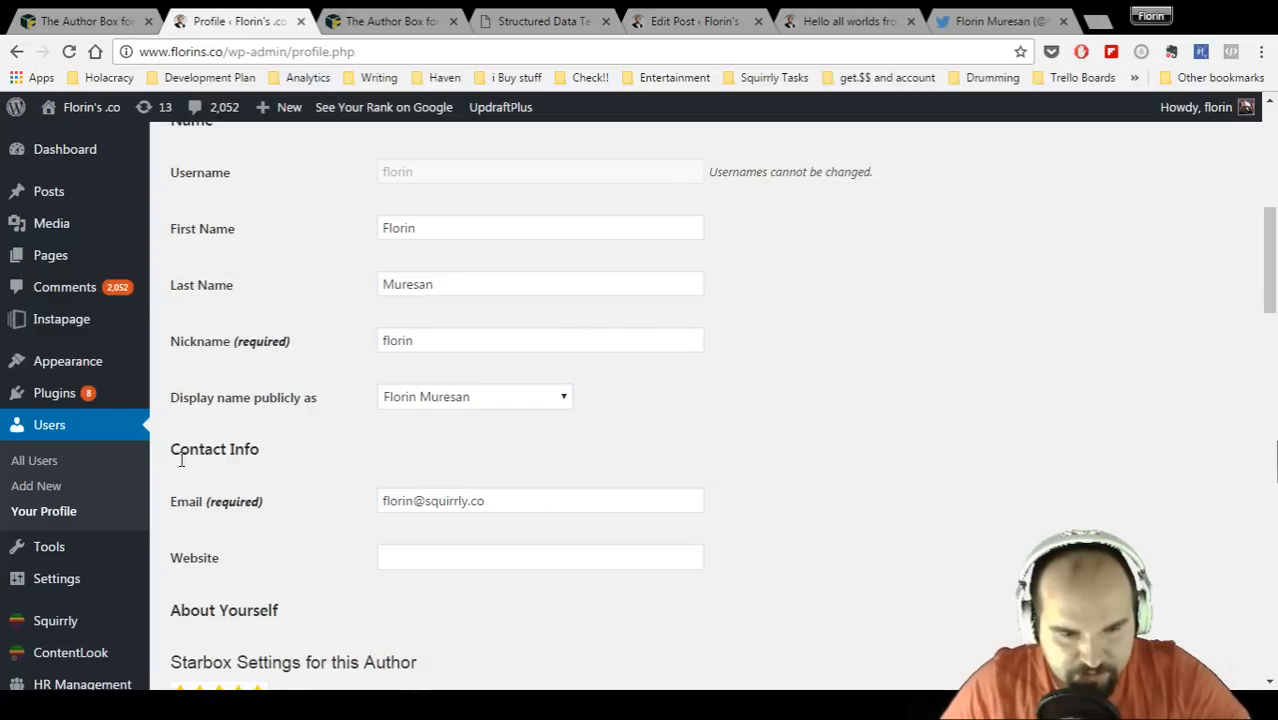
# - Save the profile with the new display name and reload the published post to review the author box
pyautogui.scroll(-3, 351, 476)
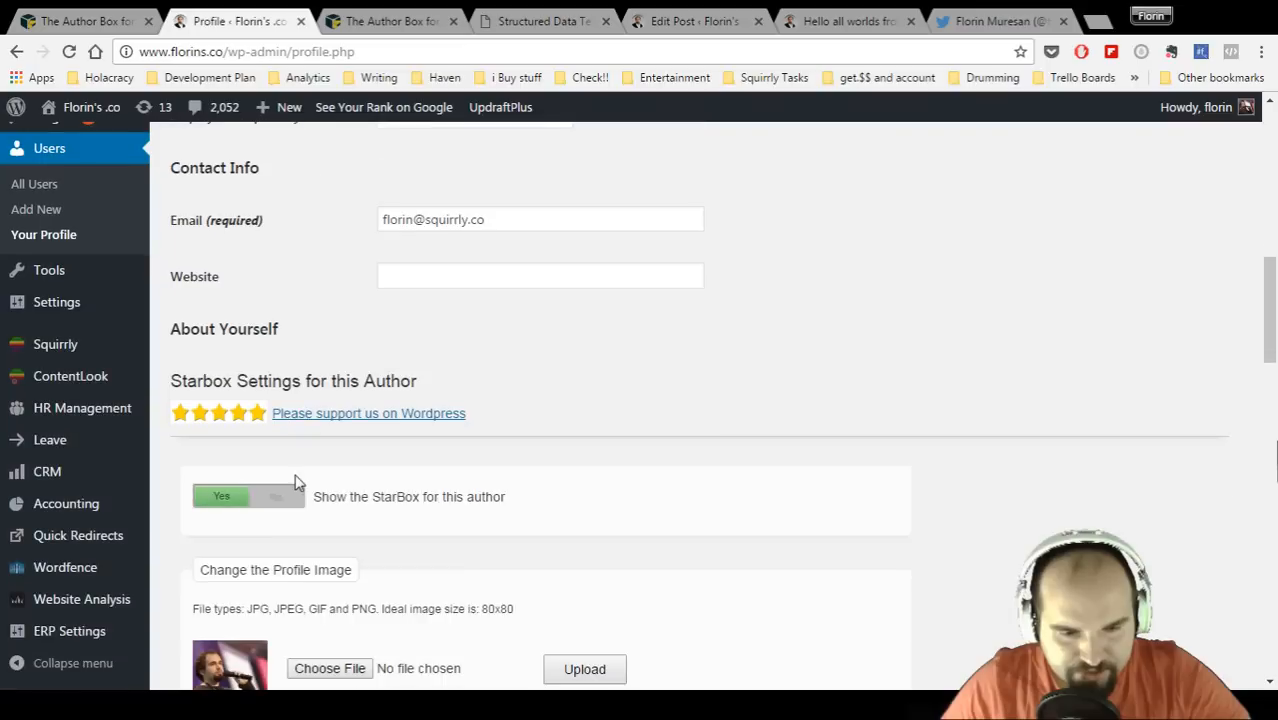
pyautogui.scroll(-15, 295, 483)
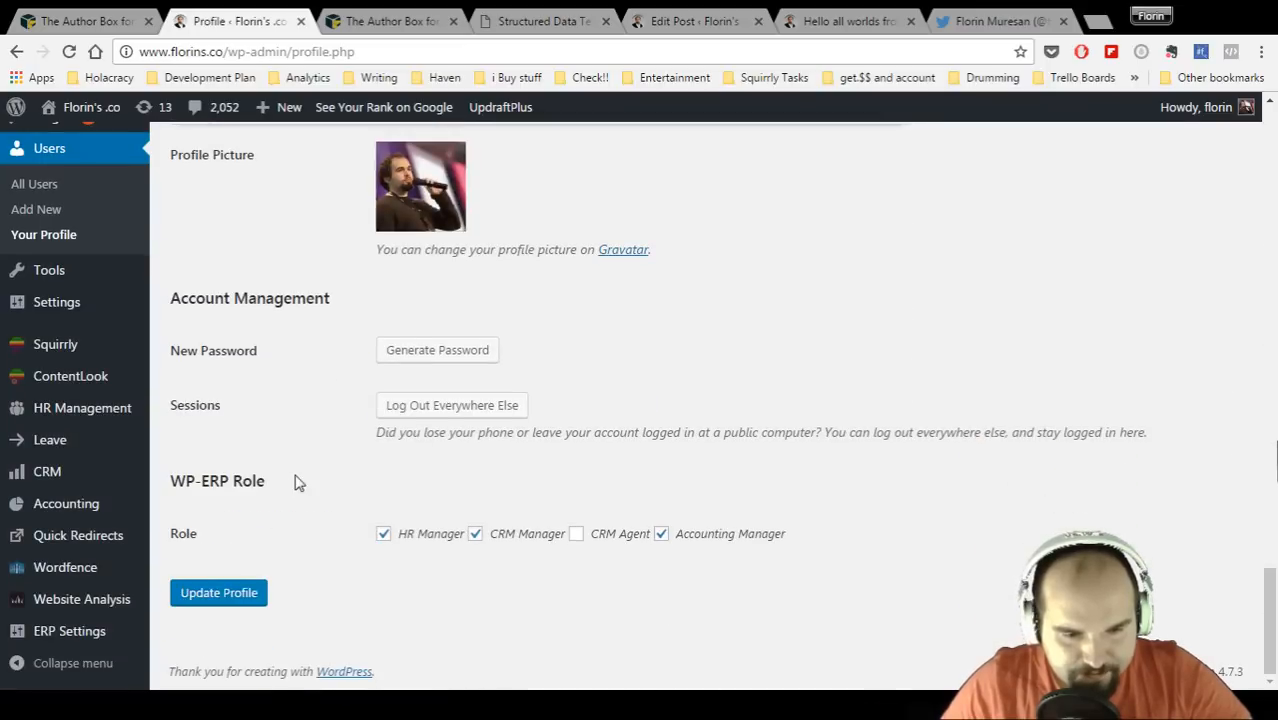
pyautogui.click(235, 598)
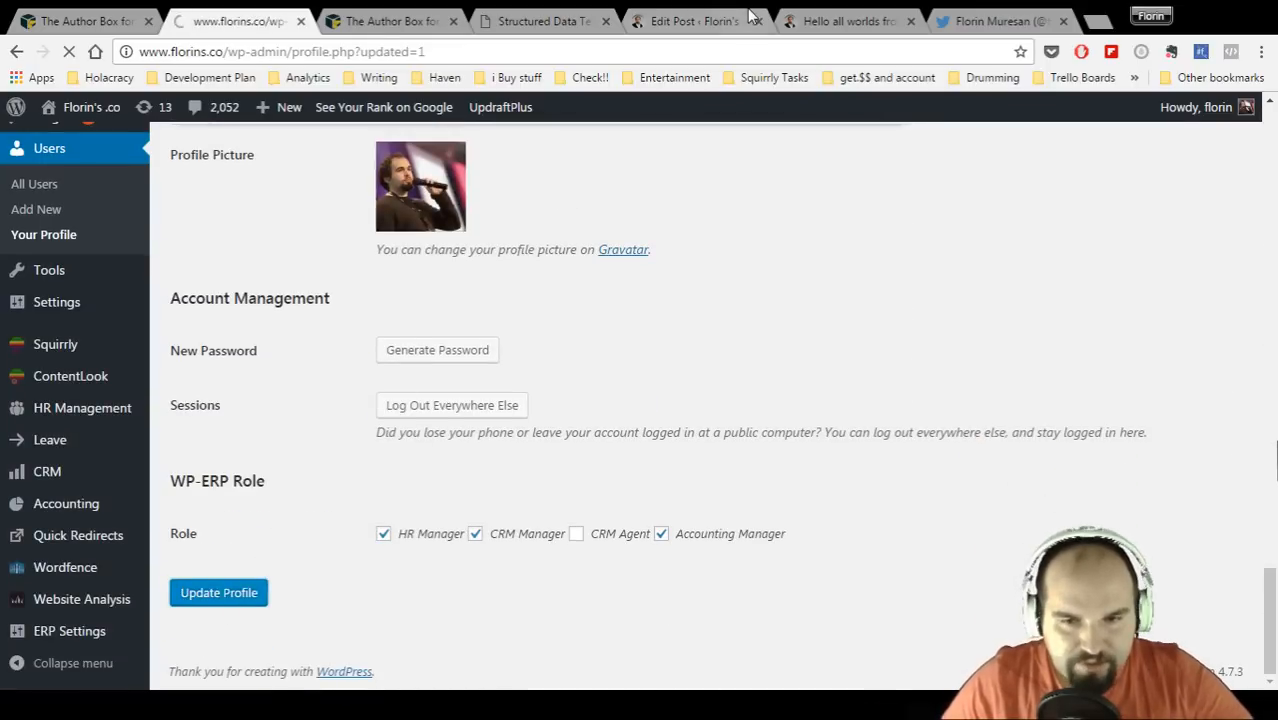
pyautogui.click(835, 21)
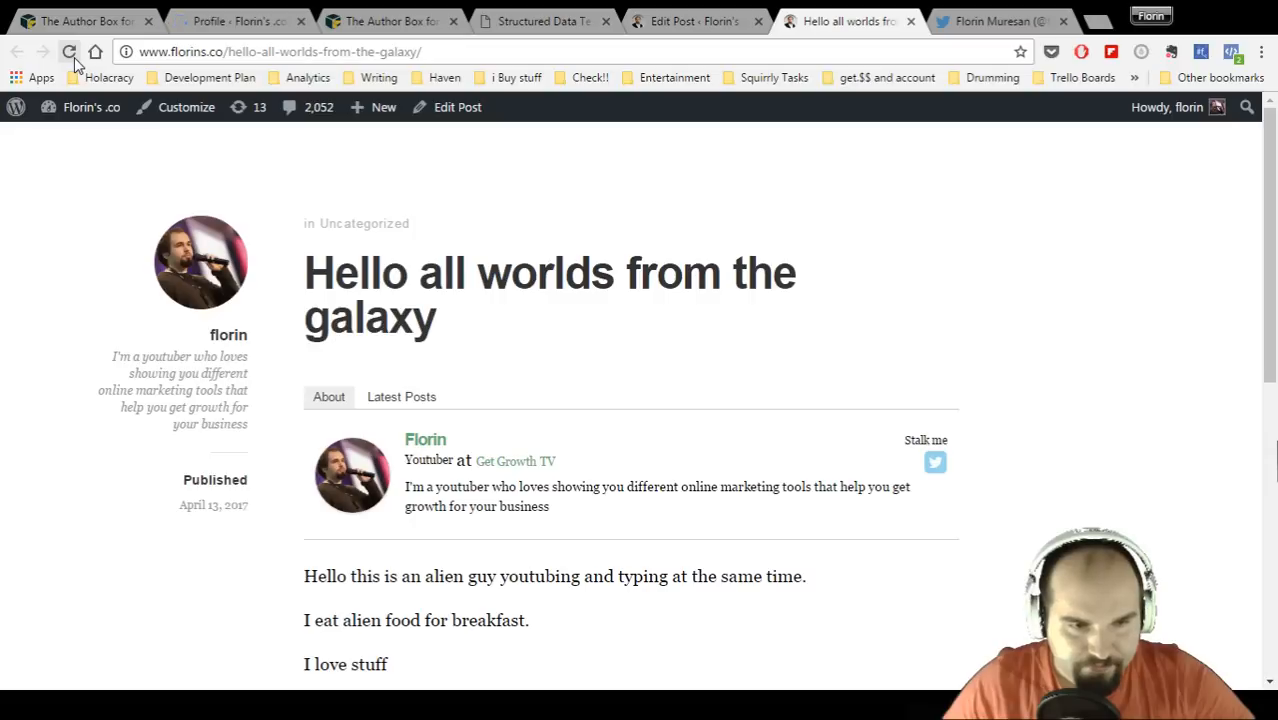
pyautogui.click(69, 51)
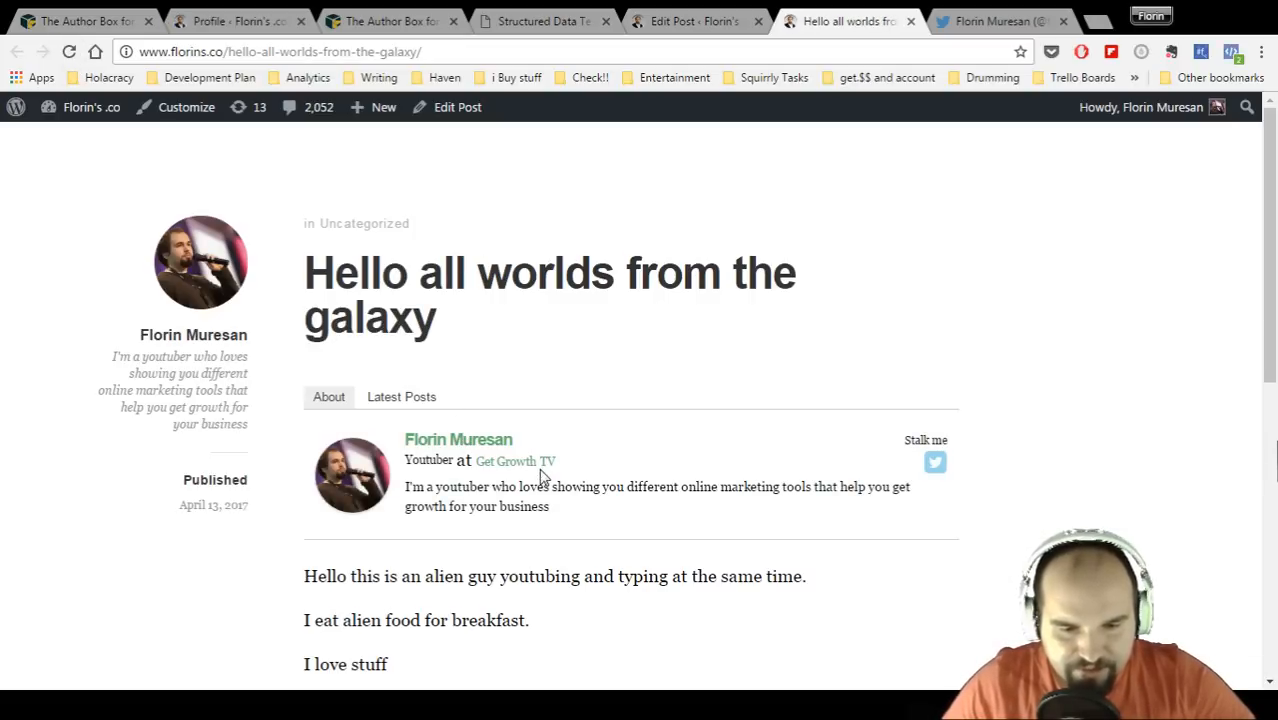
pyautogui.scroll(-3, 539, 468)
pyautogui.scroll(-6, 539, 477)
pyautogui.scroll(9, 539, 477)
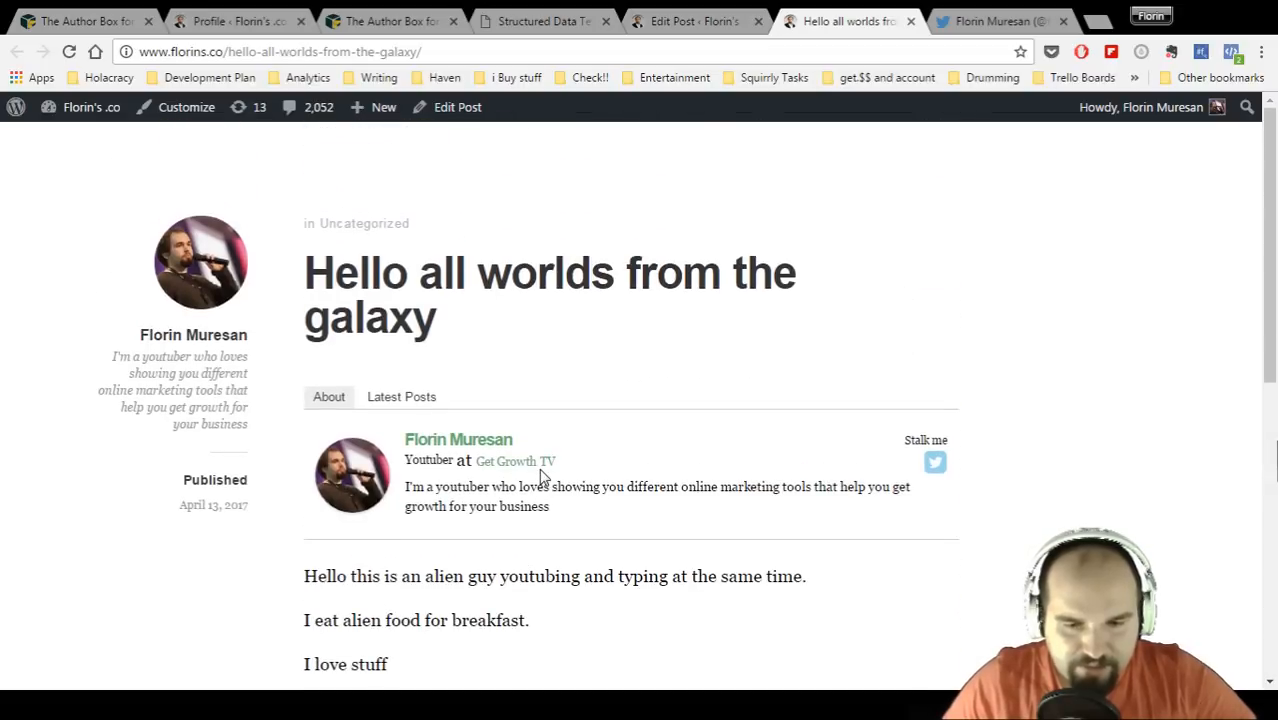
# - Return to the user profile, look over its name section, and open the StarBox plugin settings
pyautogui.click(238, 14)
pyautogui.scroll(-5, 285, 465)
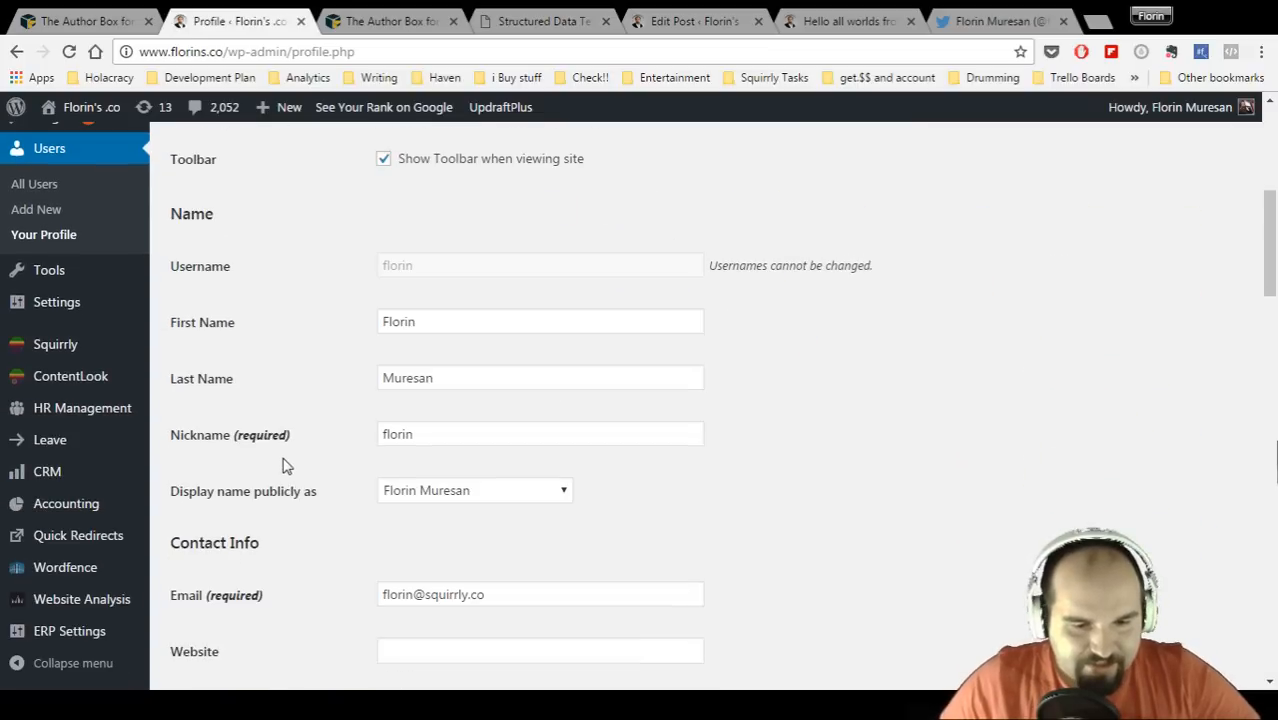
pyautogui.scroll(5, 285, 465)
pyautogui.scroll(-4, 282, 463)
pyautogui.moveTo(13, 458)
pyautogui.moveTo(55, 310)
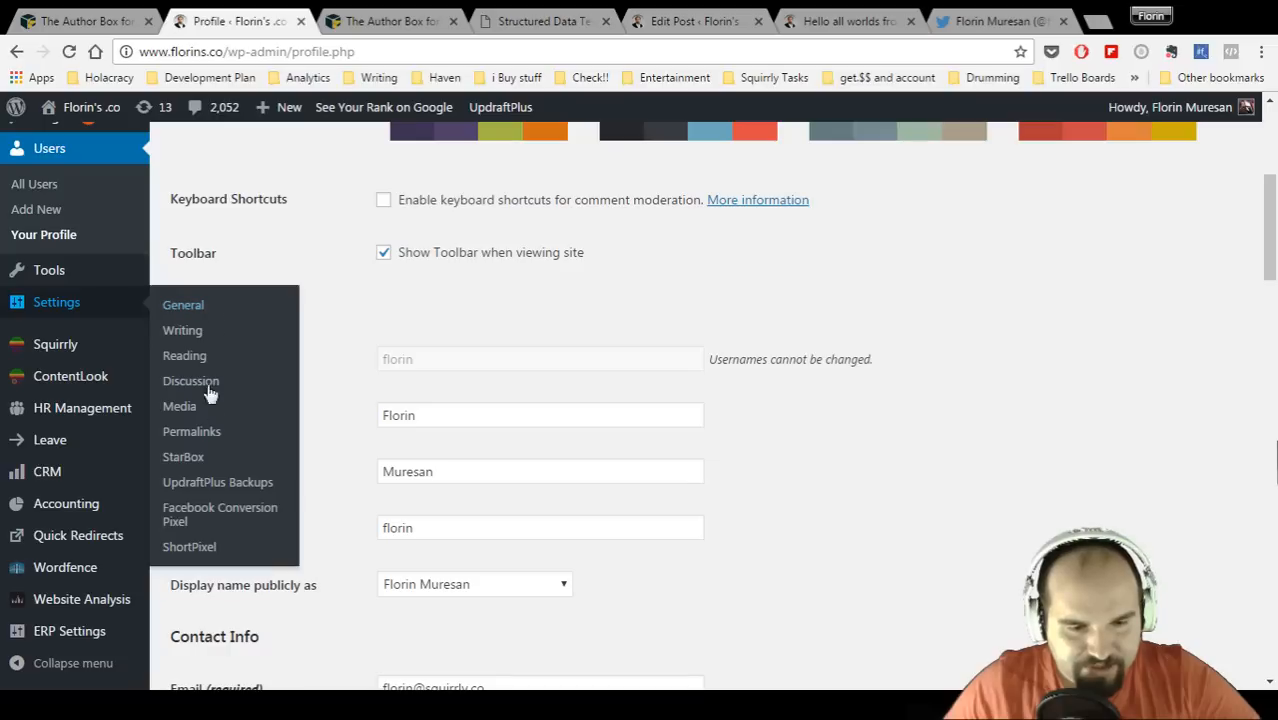
pyautogui.click(200, 456)
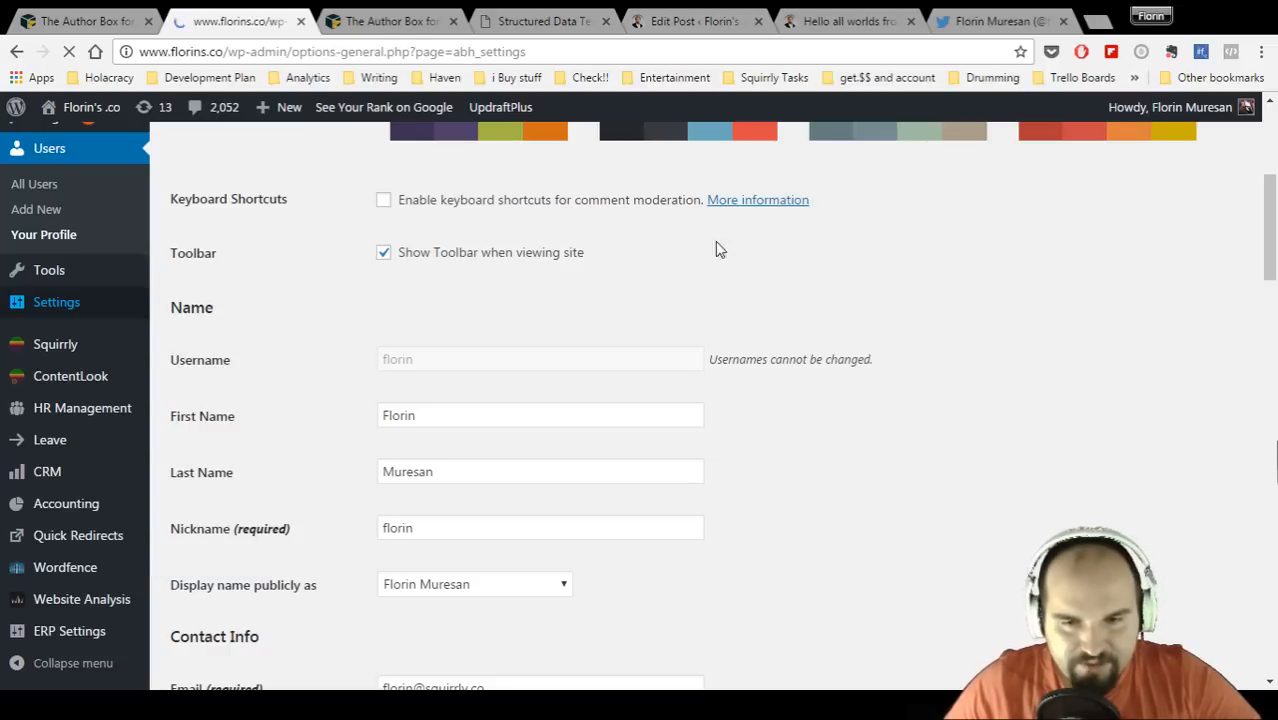
# - Examine the bio and the Latest Posts view in the published post's author box, glancing at the StarBox settings
pyautogui.click(870, 20)
pyautogui.scroll(-3, 682, 452)
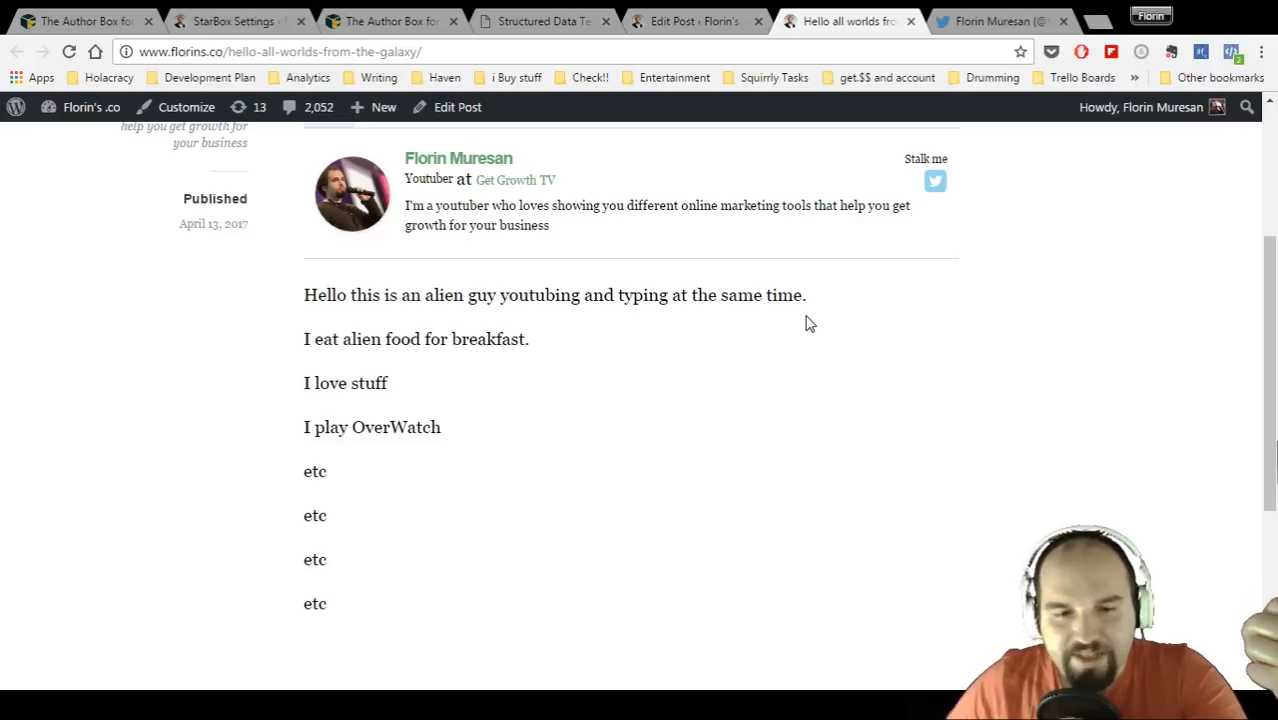
pyautogui.scroll(2, 878, 254)
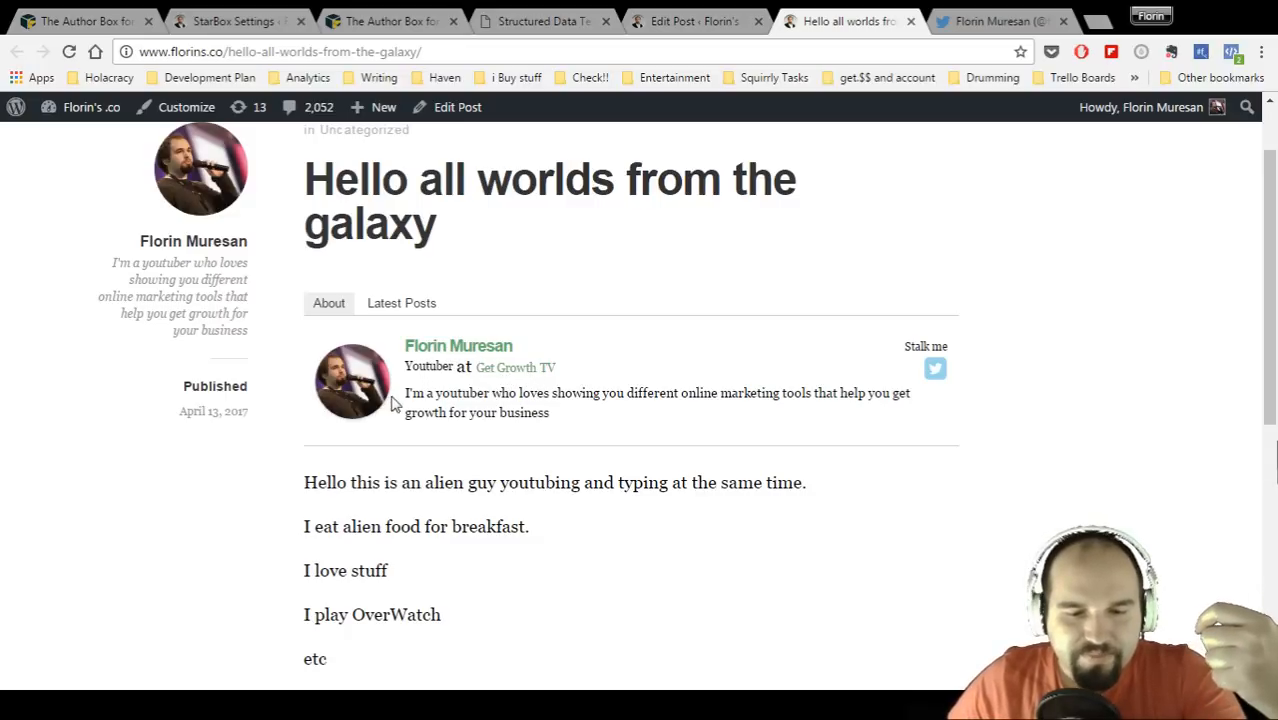
pyautogui.moveTo(405, 393); pyautogui.dragTo(707, 397)
pyautogui.click(613, 381)
pyautogui.click(375, 304)
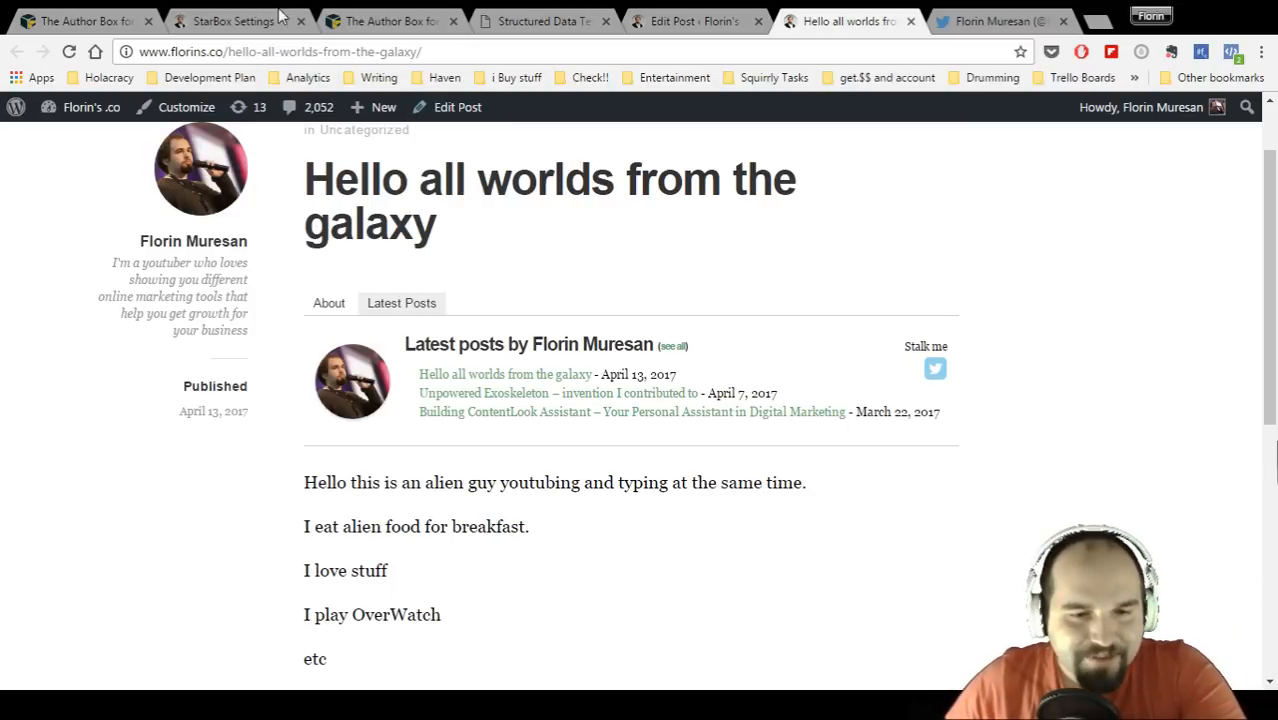
pyautogui.click(172, 18)
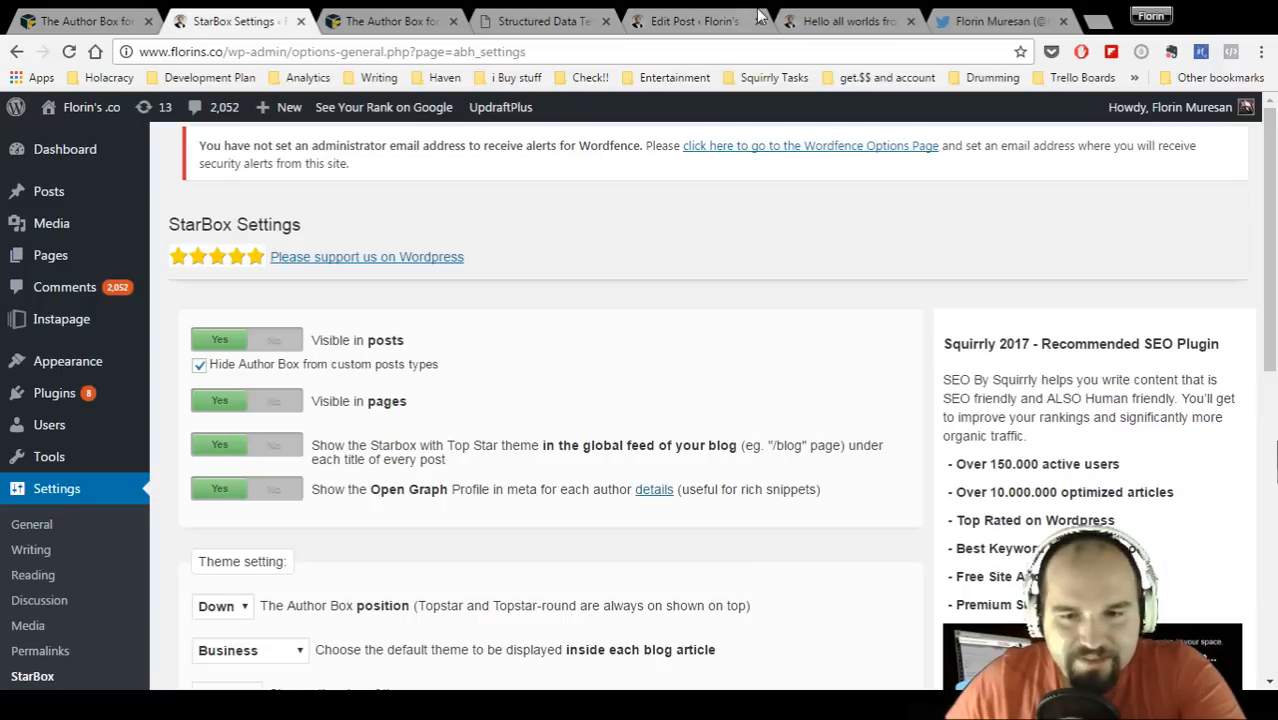
pyautogui.click(816, 20)
pyautogui.moveTo(405, 340); pyautogui.dragTo(679, 328)
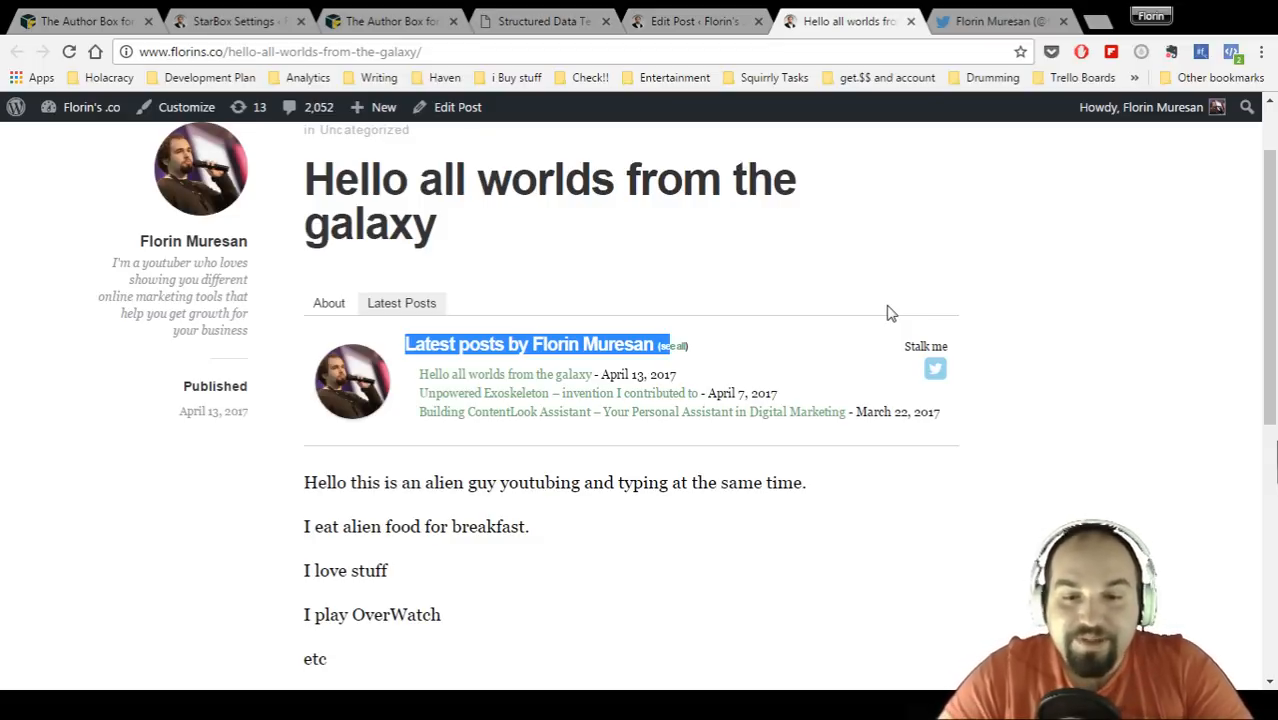
# - Try 18px and 24px for the author name size in the StarBox theme settings, checking the preview, and set it to 26px
pyautogui.click(338, 20)
pyautogui.click(213, 18)
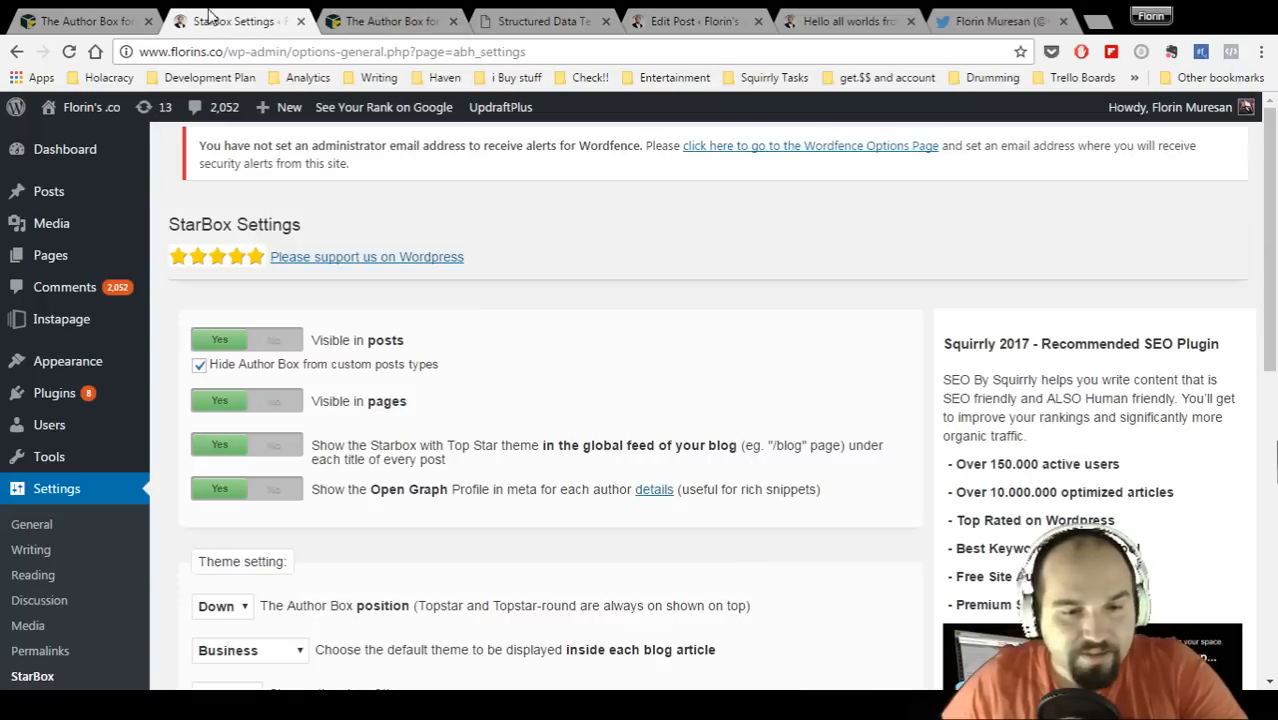
pyautogui.scroll(-4, 350, 360)
pyautogui.click(241, 322)
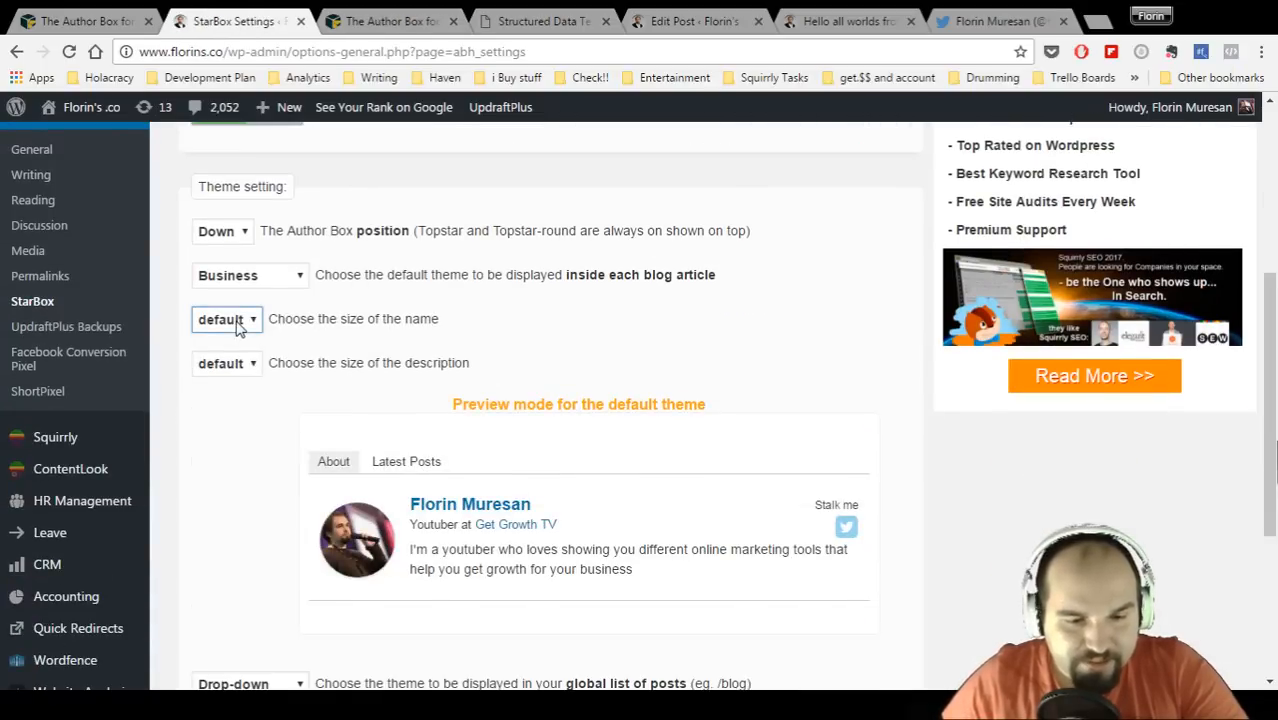
pyautogui.click(238, 430)
pyautogui.click(340, 463)
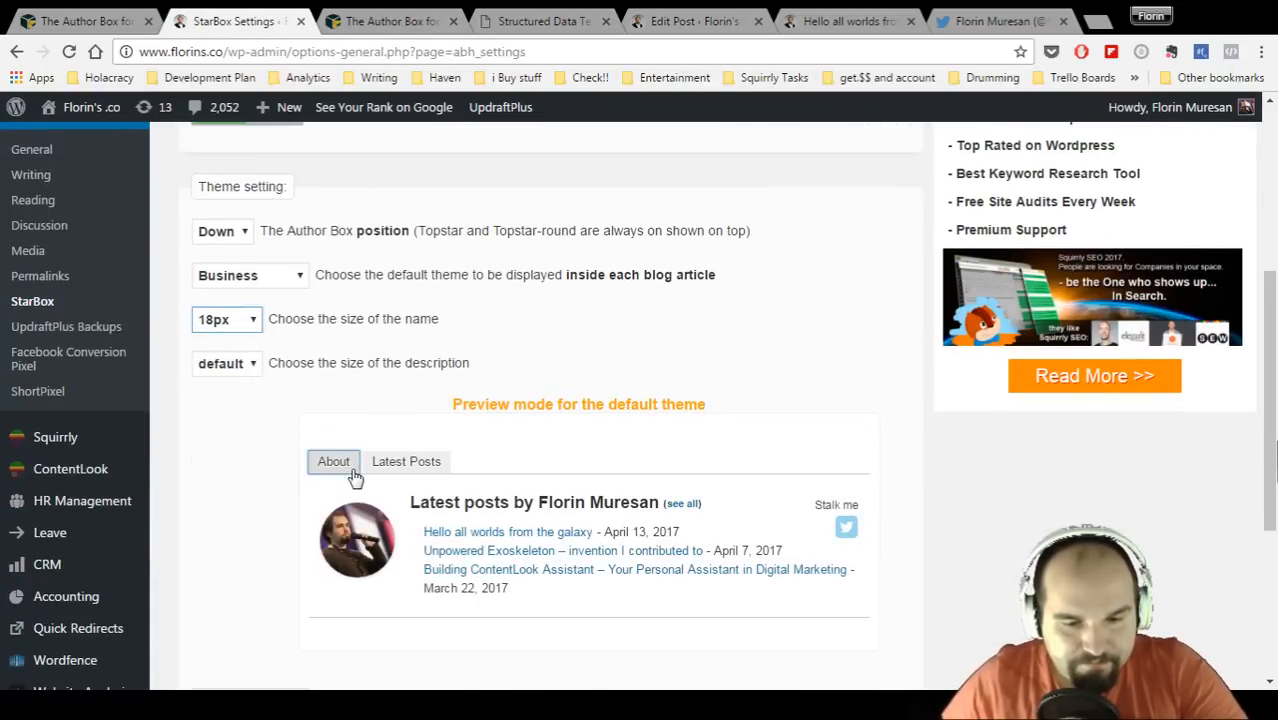
pyautogui.click(254, 366)
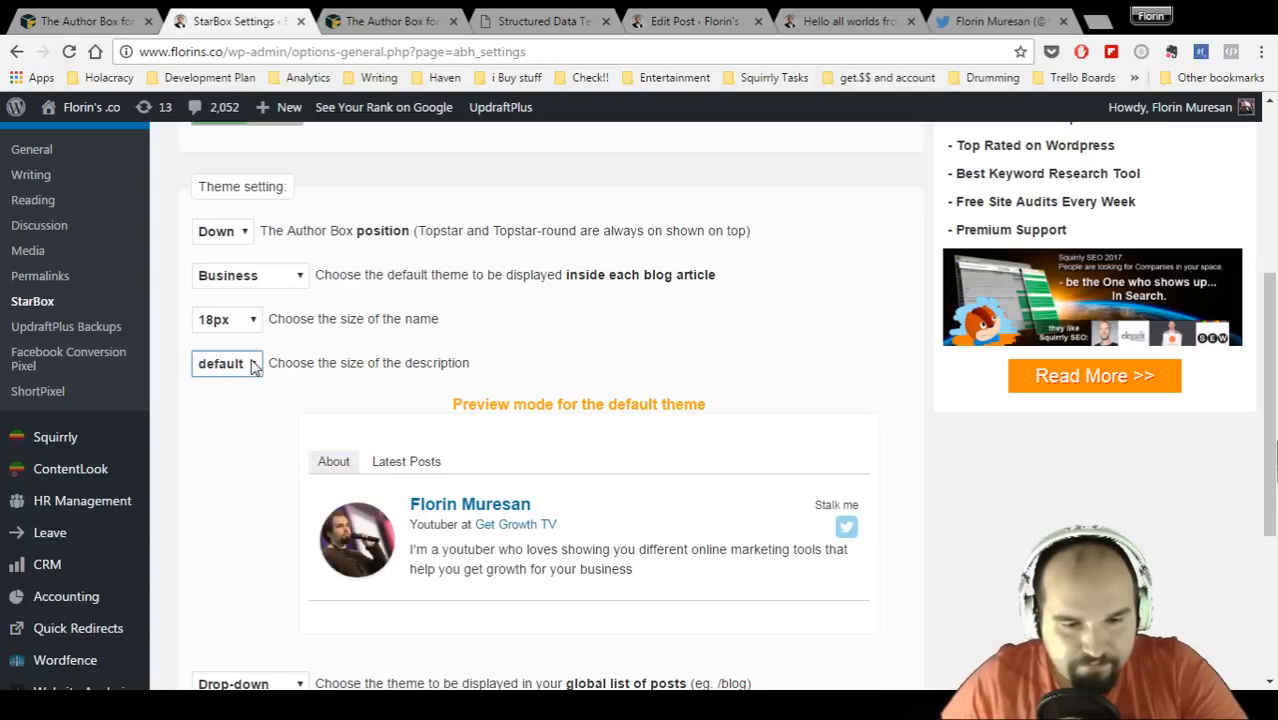
pyautogui.click(242, 325)
pyautogui.click(247, 473)
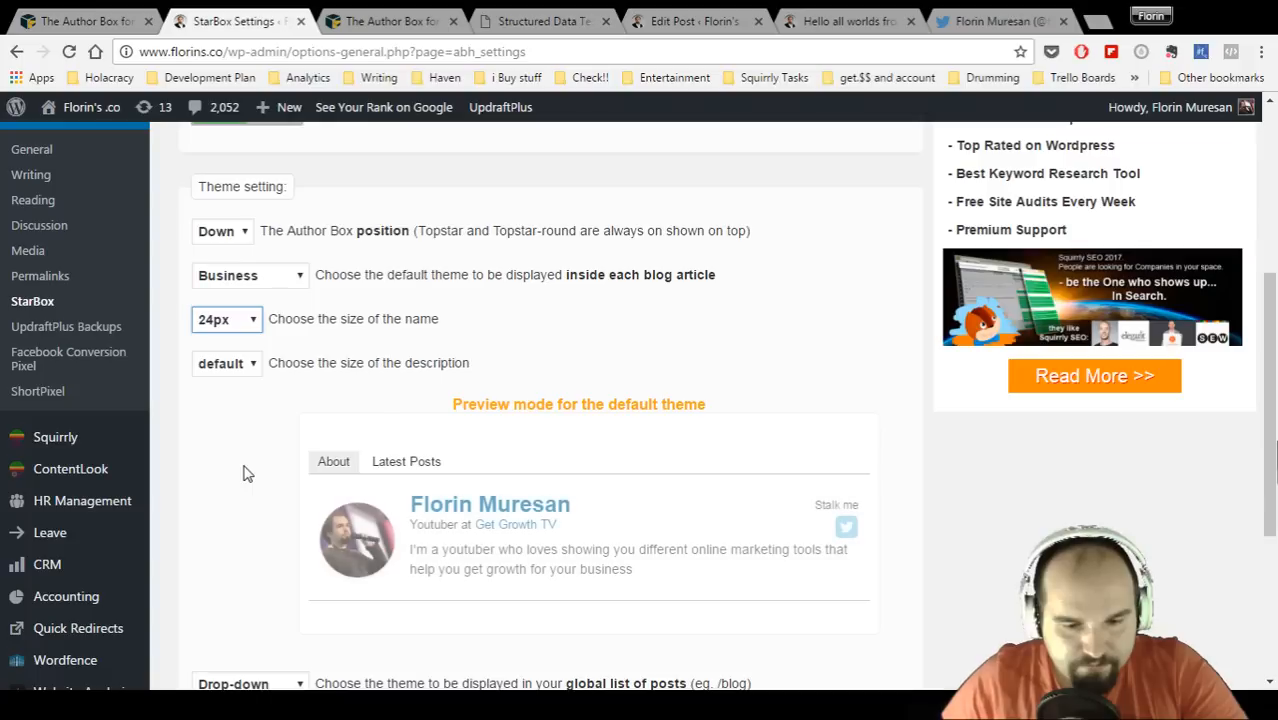
pyautogui.click(237, 325)
pyautogui.click(245, 476)
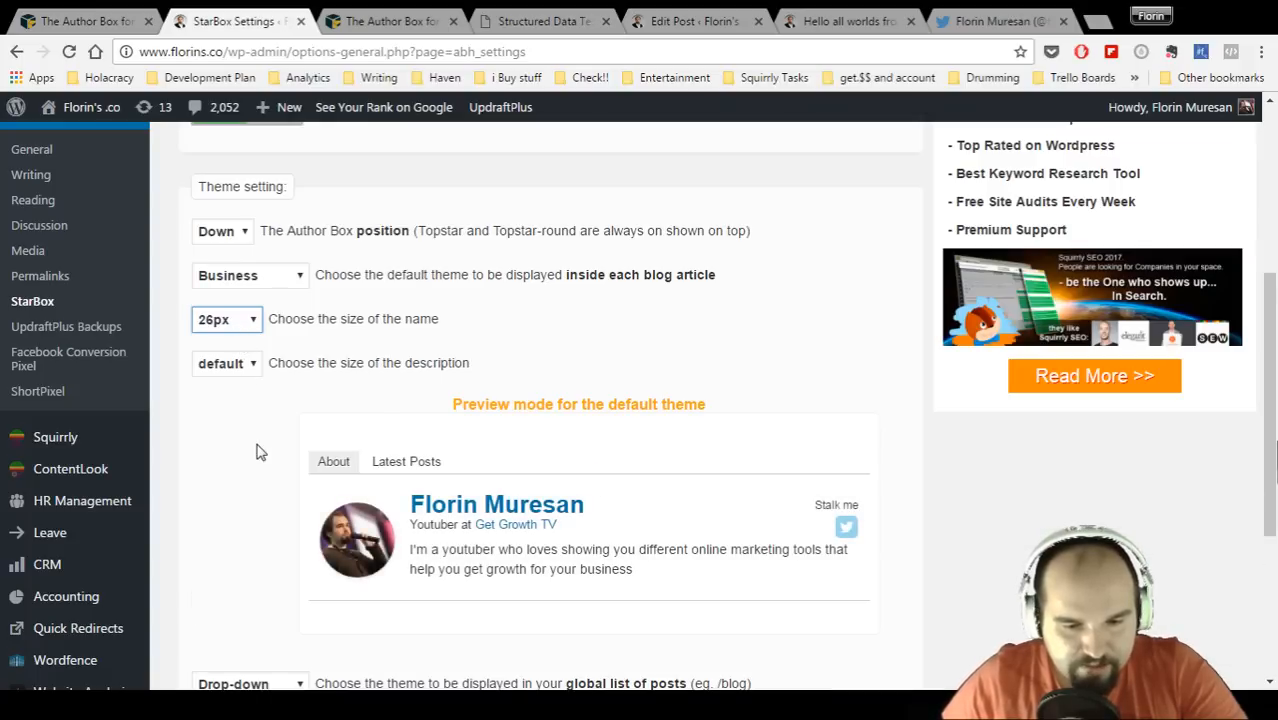
# - Try 12px for the author description size, set it to 18px, and save the StarBox settings
pyautogui.scroll(-1, 252, 446)
pyautogui.click(238, 274)
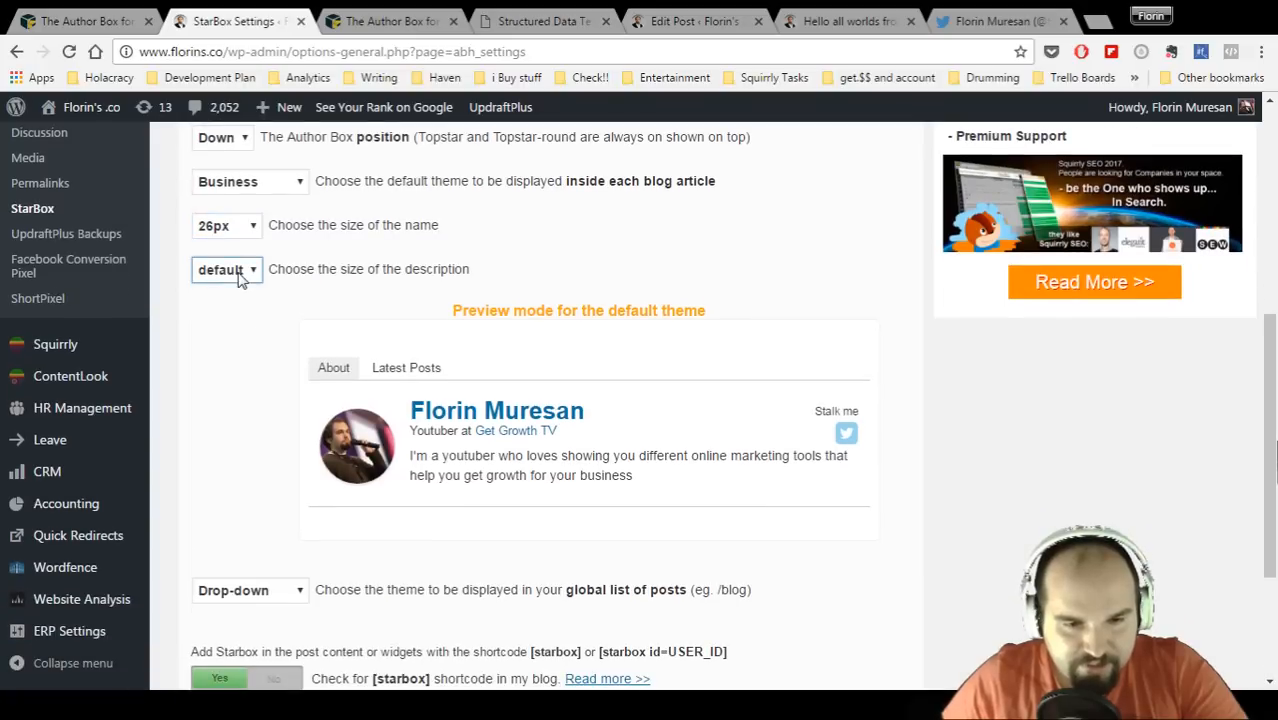
pyautogui.click(243, 322)
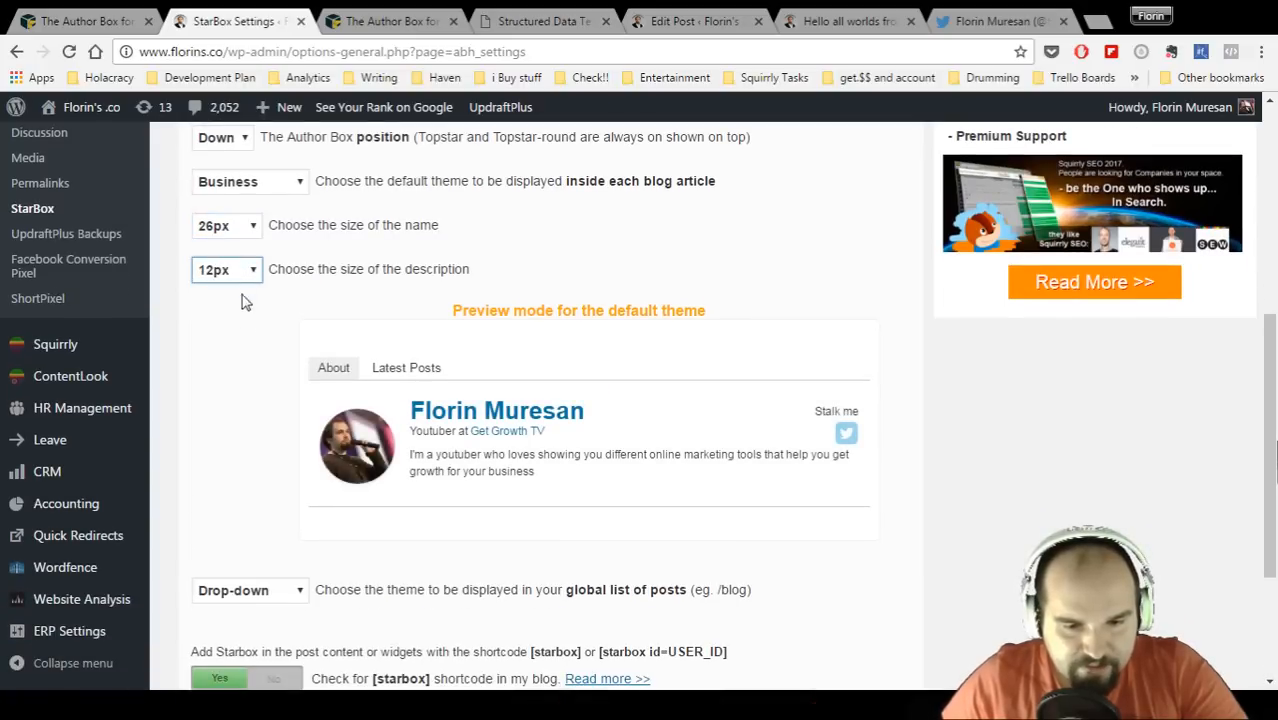
pyautogui.click(245, 274)
pyautogui.click(250, 313)
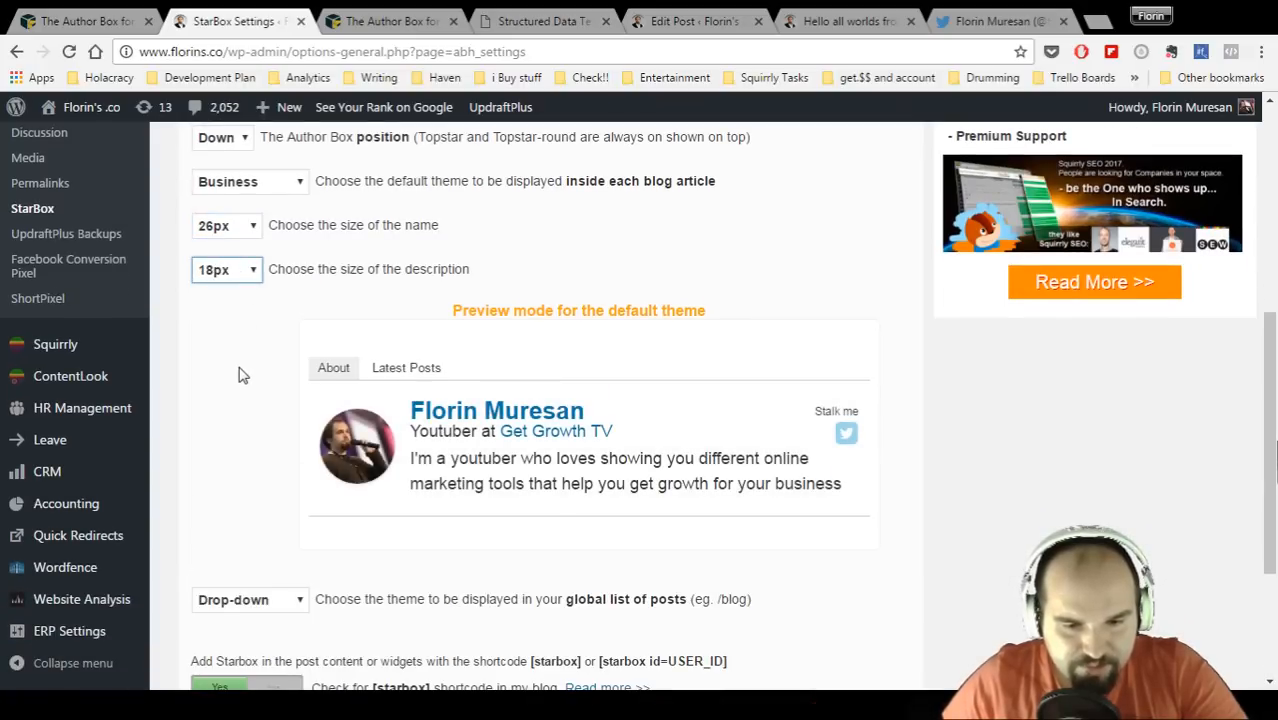
pyautogui.scroll(-3, 242, 380)
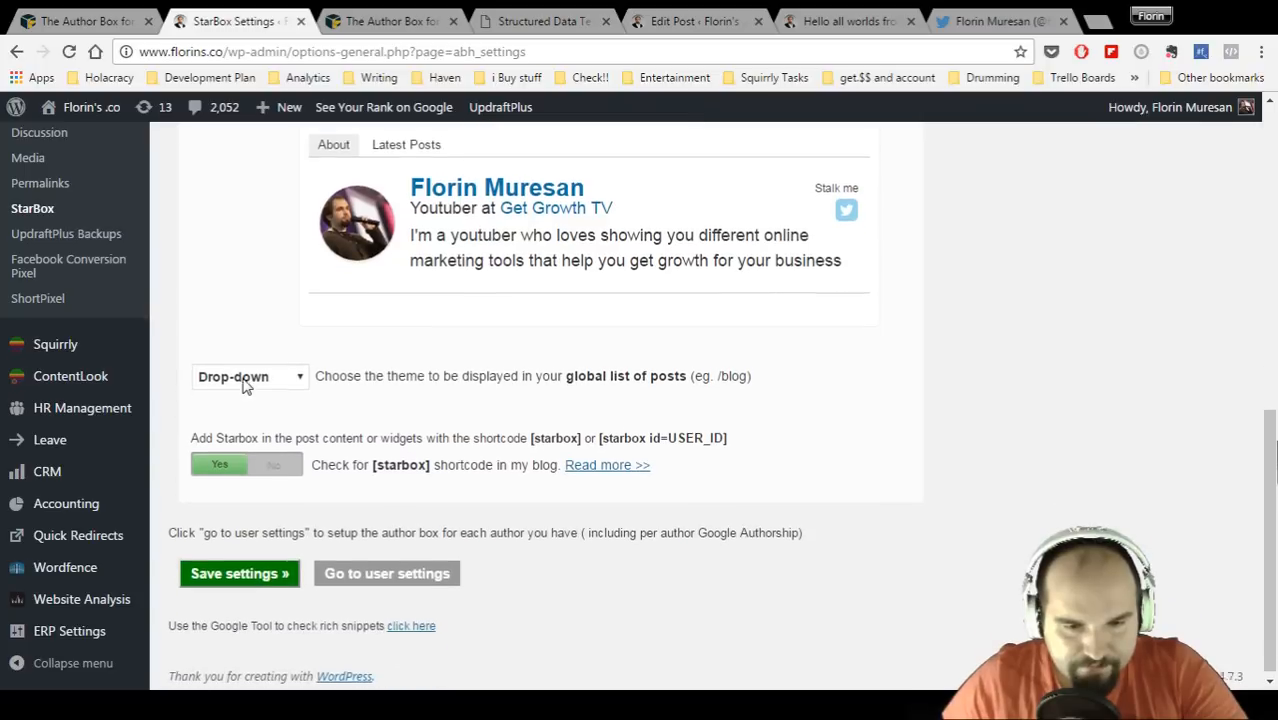
pyautogui.click(268, 572)
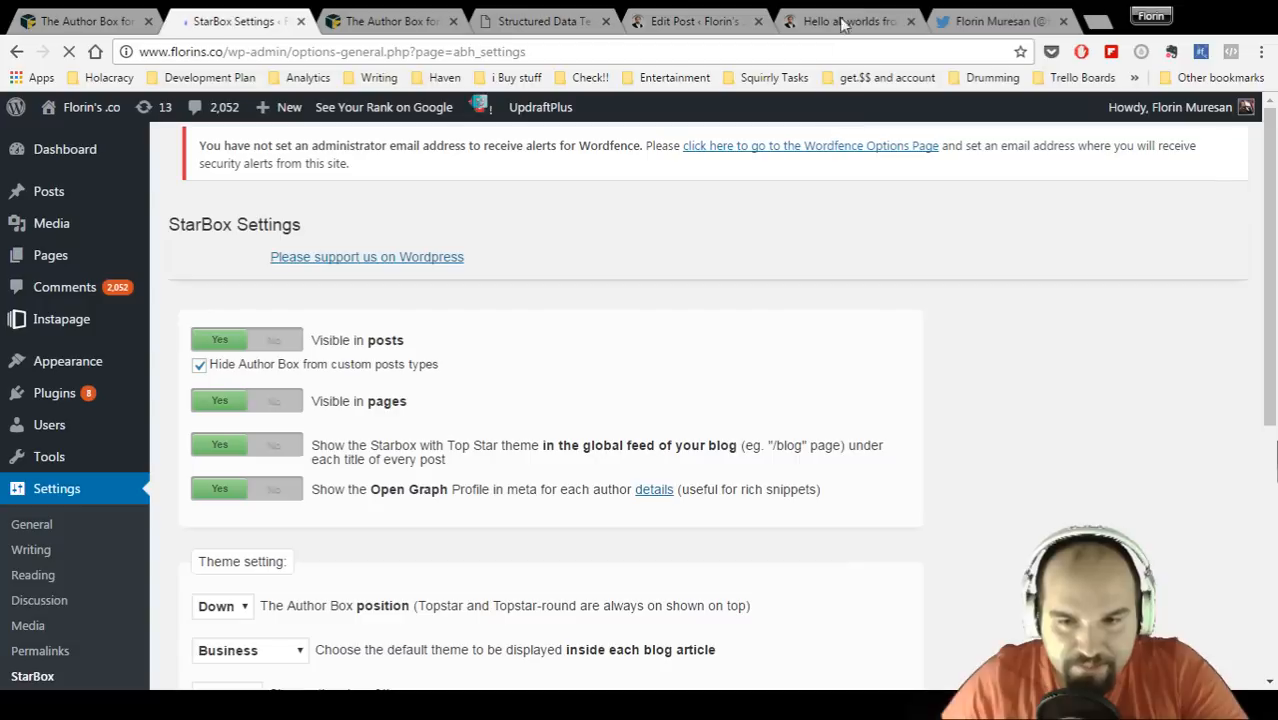
# - Reload the published post and review the text sizes in its author box
pyautogui.click(849, 21)
pyautogui.click(70, 52)
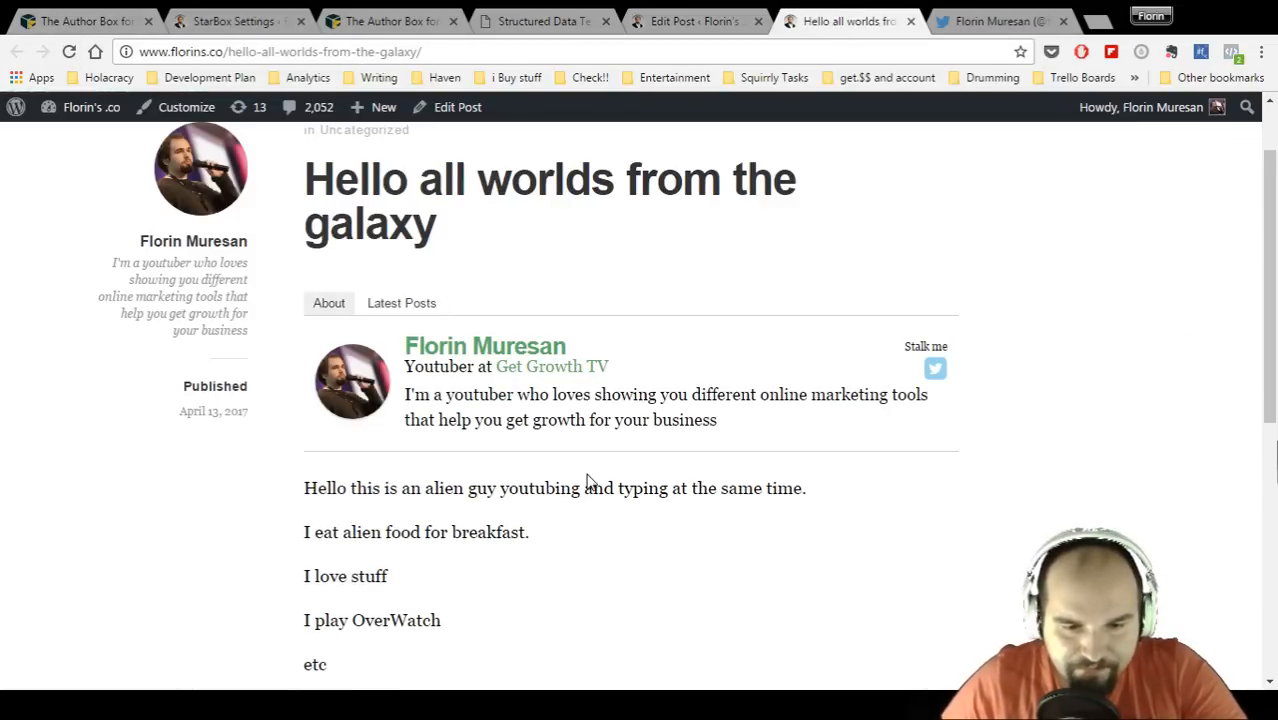
pyautogui.scroll(-2, 733, 452)
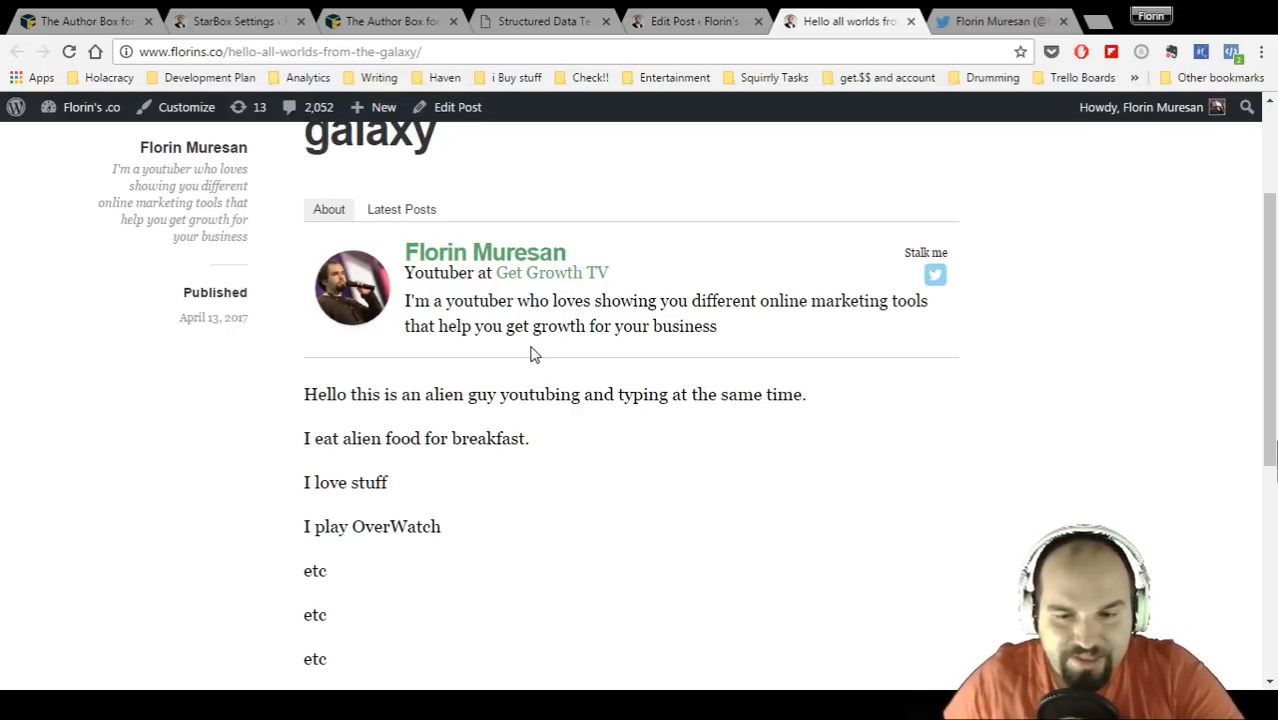
pyautogui.scroll(1, 530, 354)
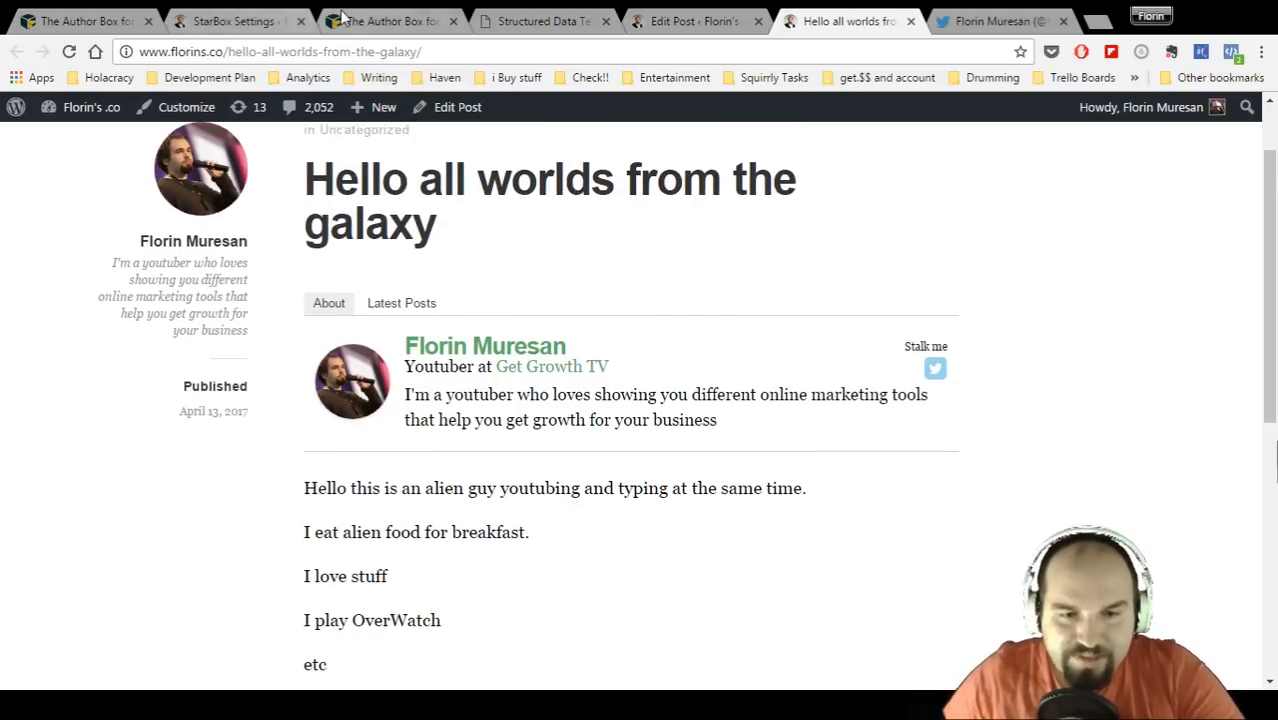
# - Return to the StarBox settings and look over the theme options and the author box preview
pyautogui.click(341, 16)
pyautogui.click(249, 18)
pyautogui.scroll(-4, 530, 480)
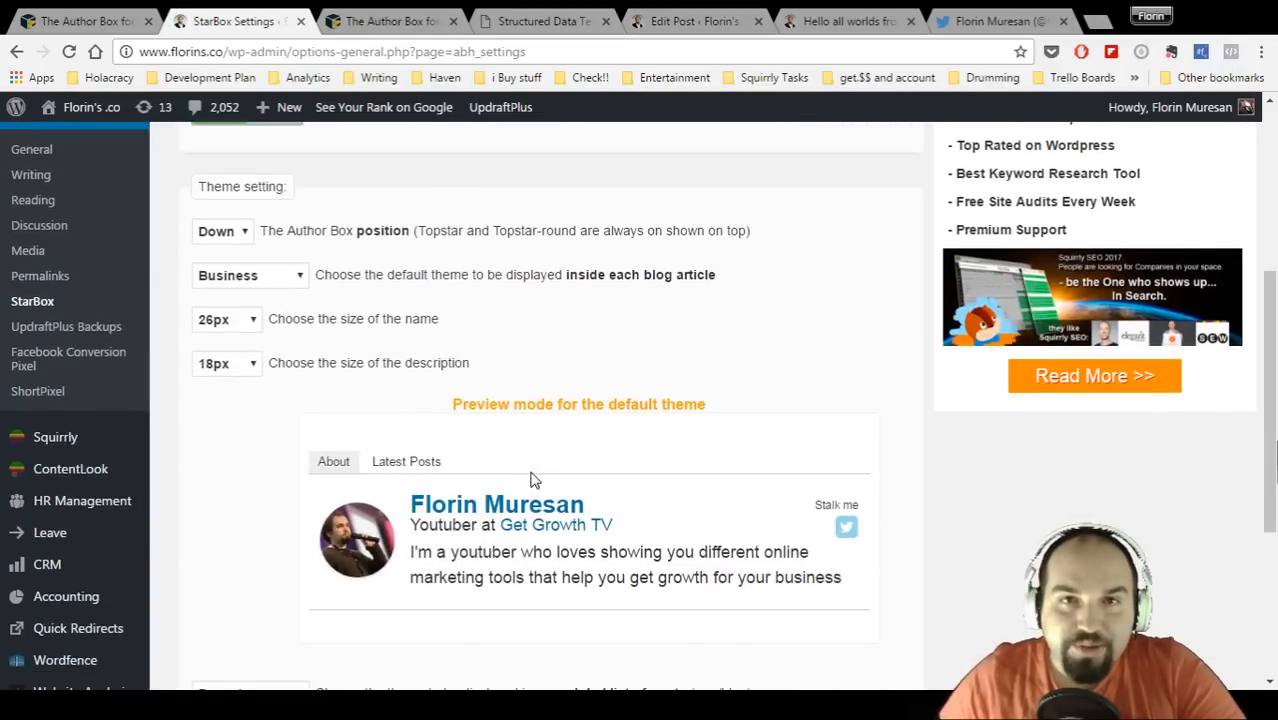
pyautogui.scroll(-1, 533, 480)
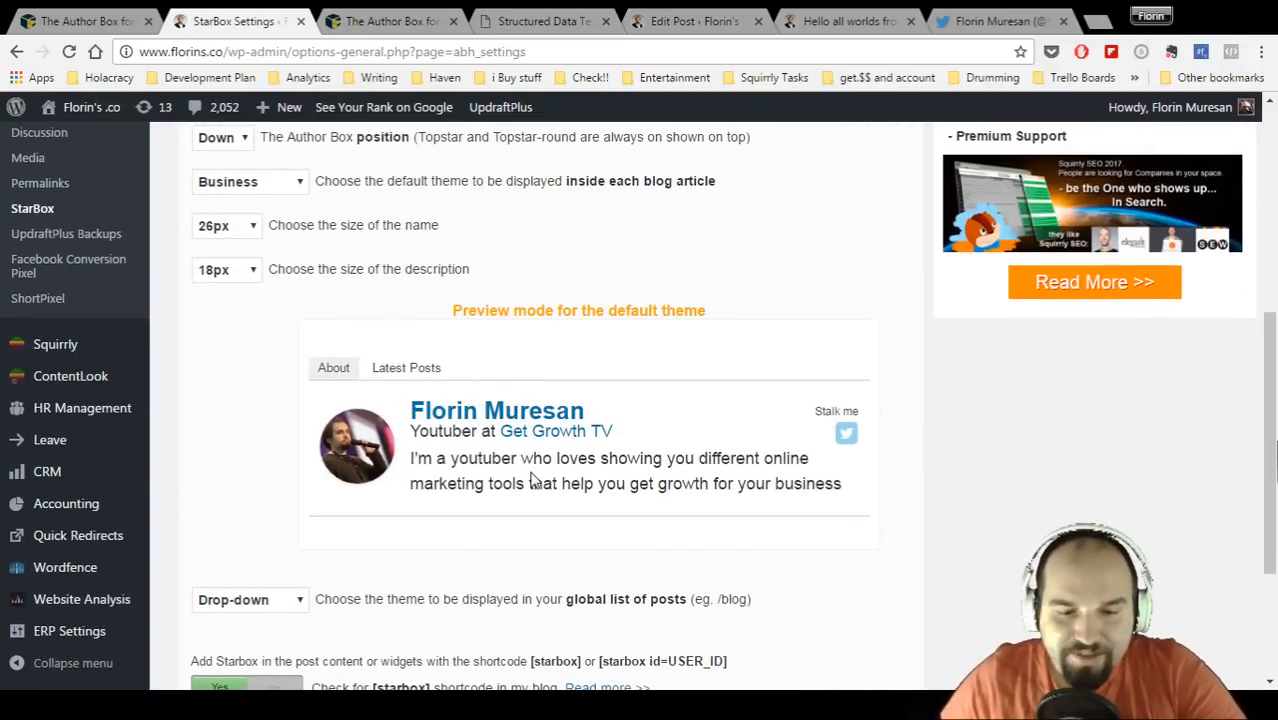
pyautogui.scroll(-1, 533, 480)
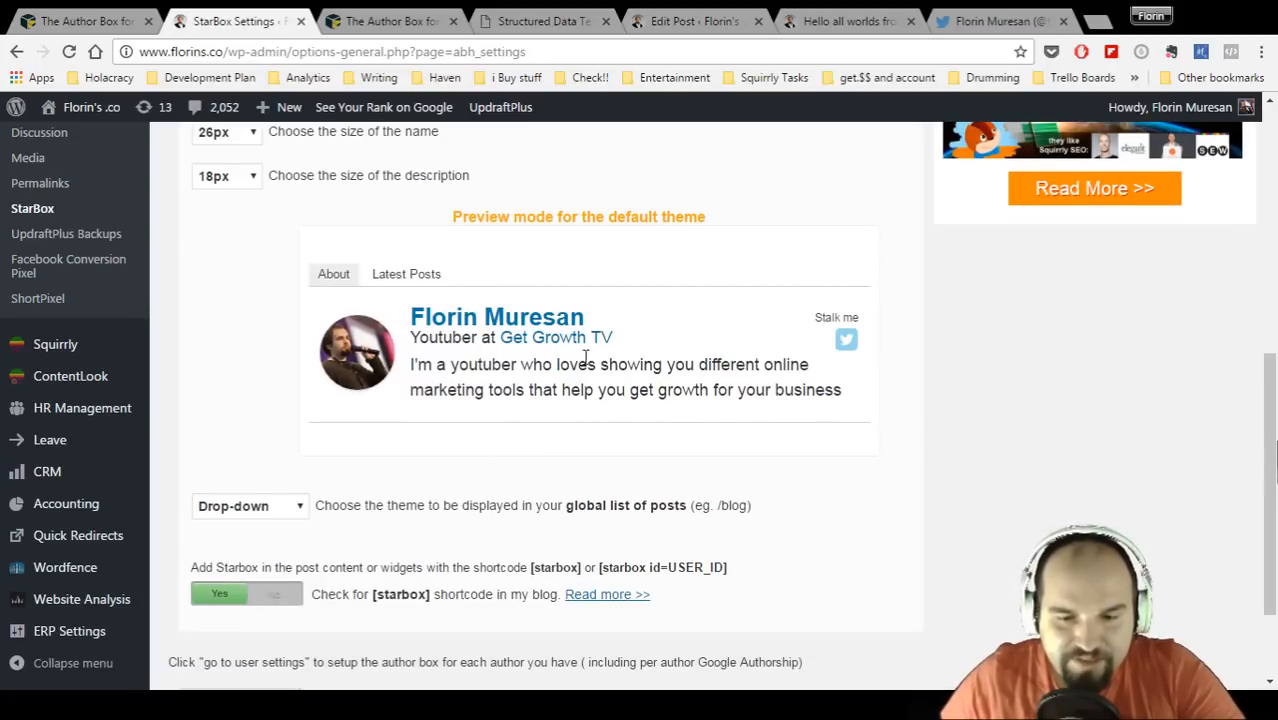
# - Glance at the Twitter profile and examine the bio, job title and company link in the published post's author box
pyautogui.click(975, 16)
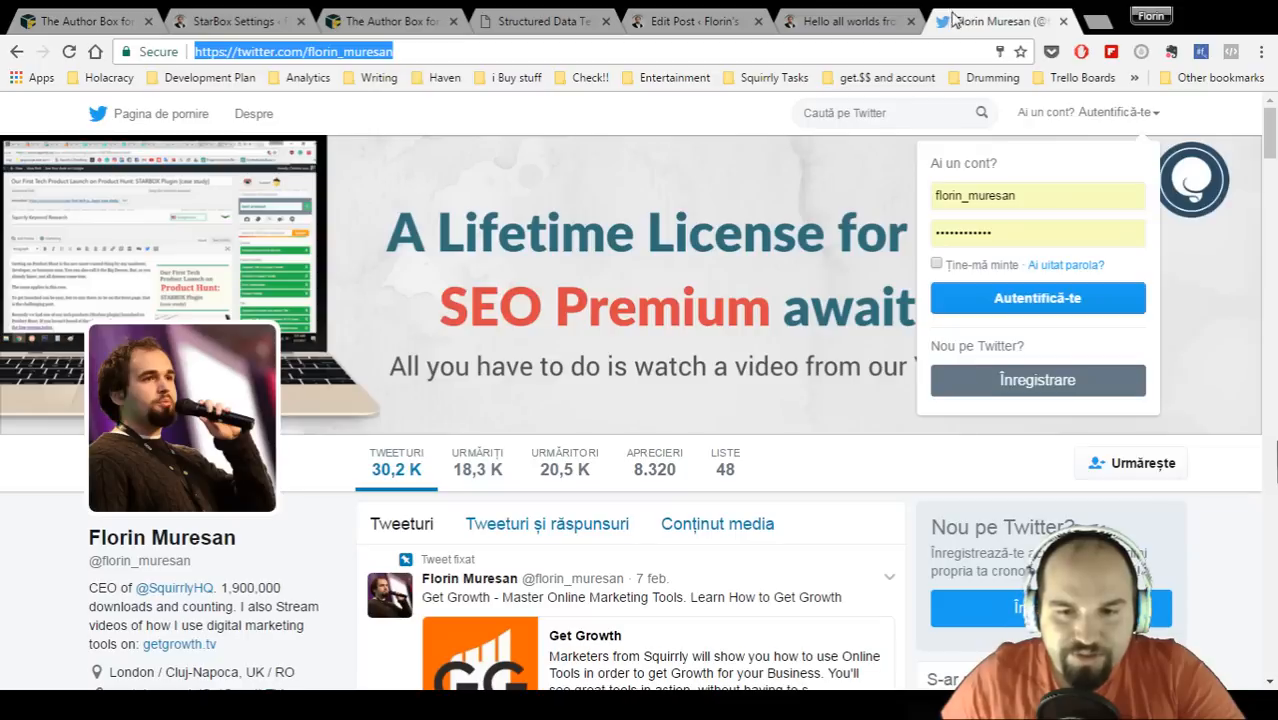
pyautogui.click(855, 16)
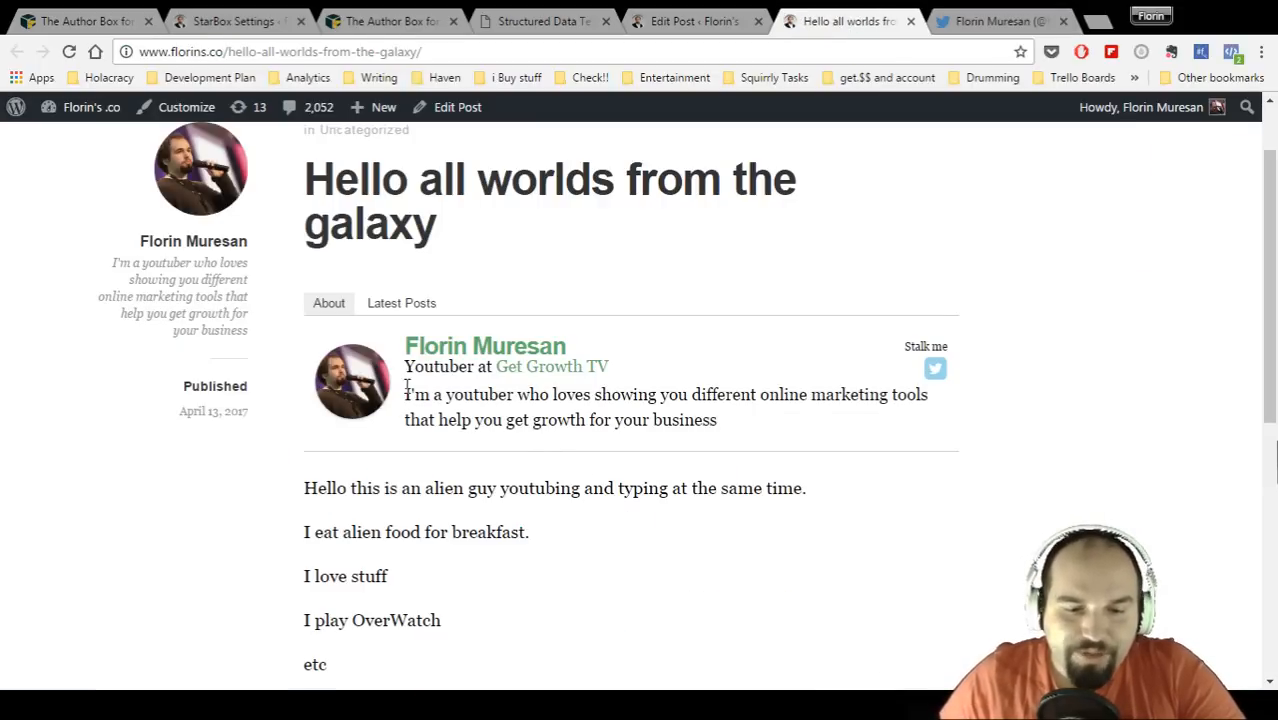
pyautogui.moveTo(400, 397); pyautogui.dragTo(770, 417)
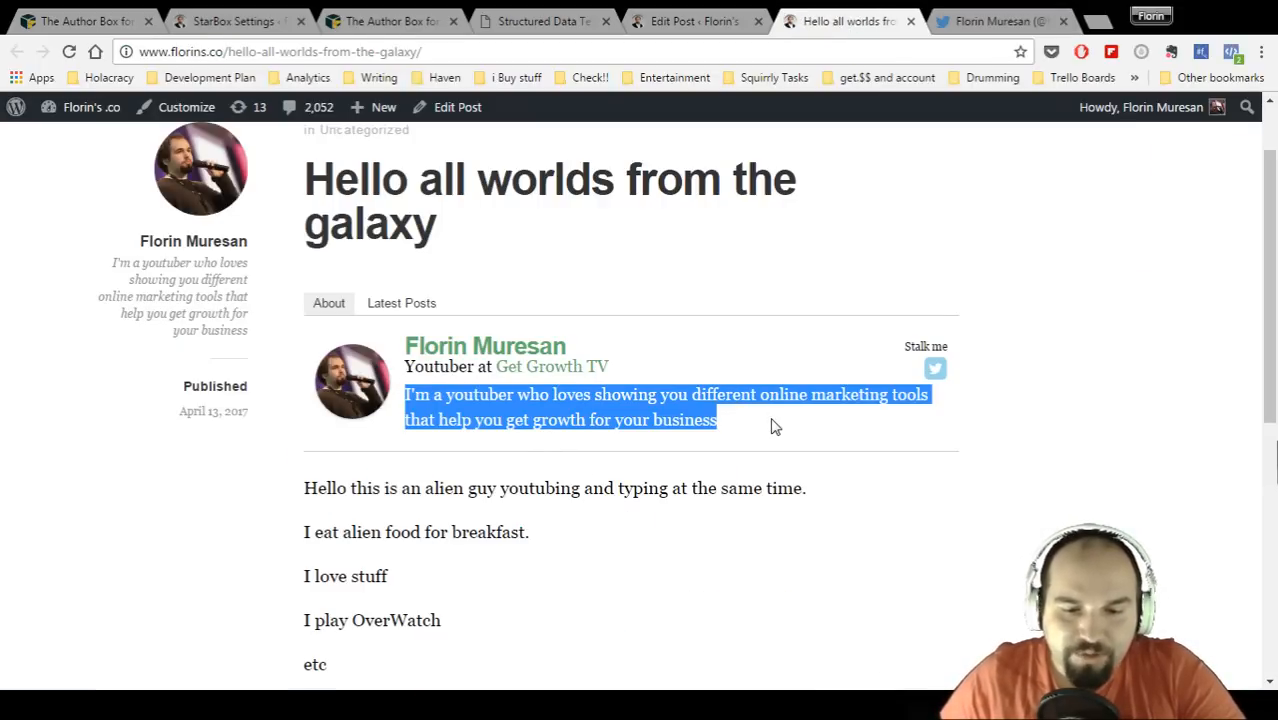
pyautogui.click(773, 427)
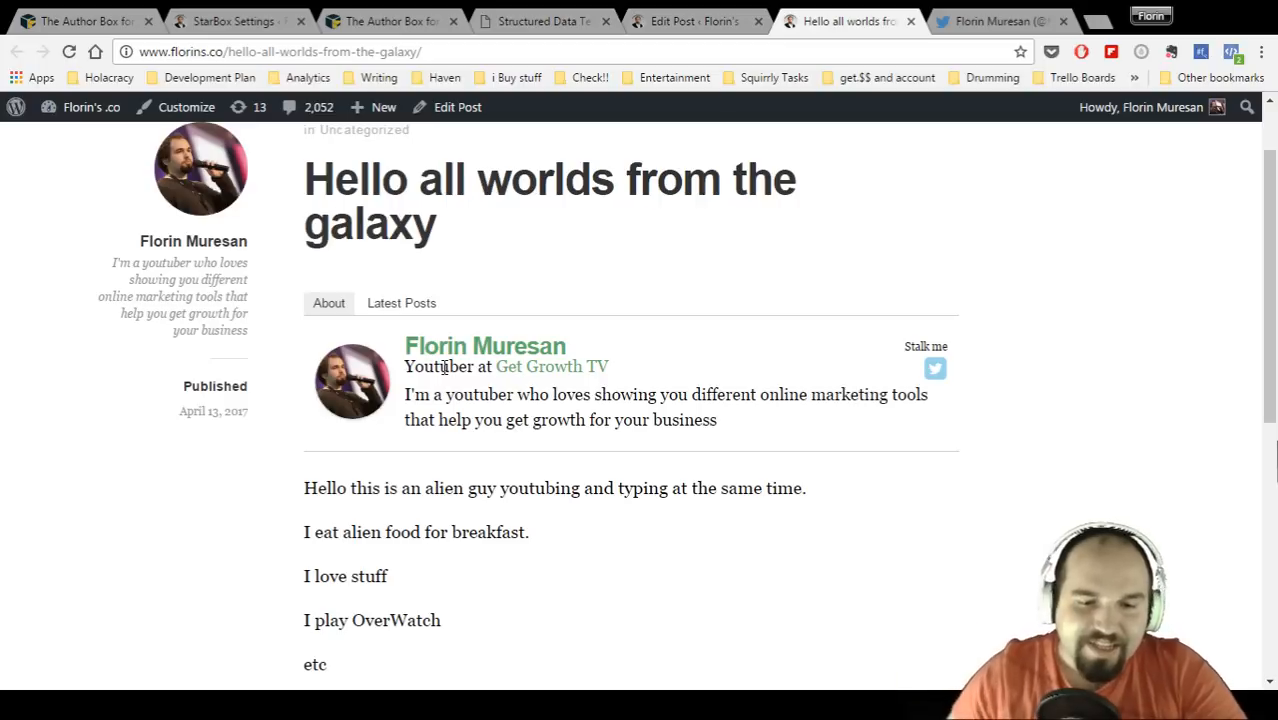
pyautogui.moveTo(405, 367); pyautogui.dragTo(476, 366)
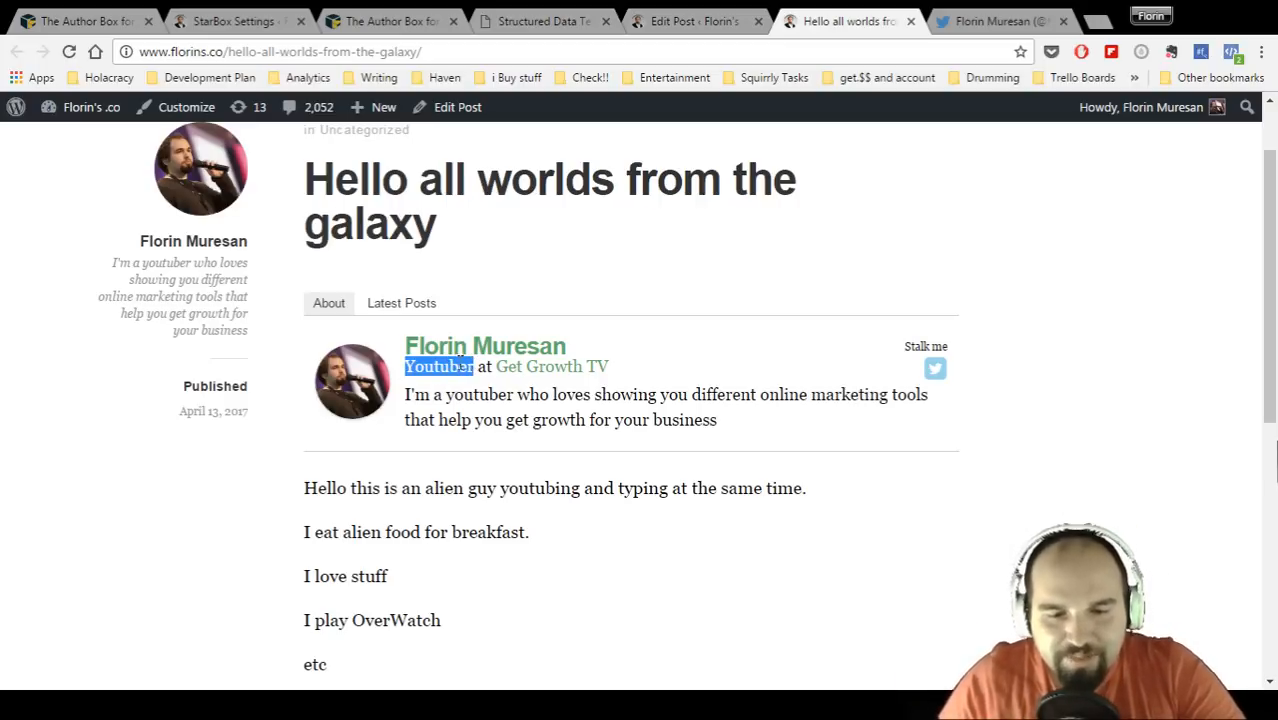
pyautogui.click(479, 363)
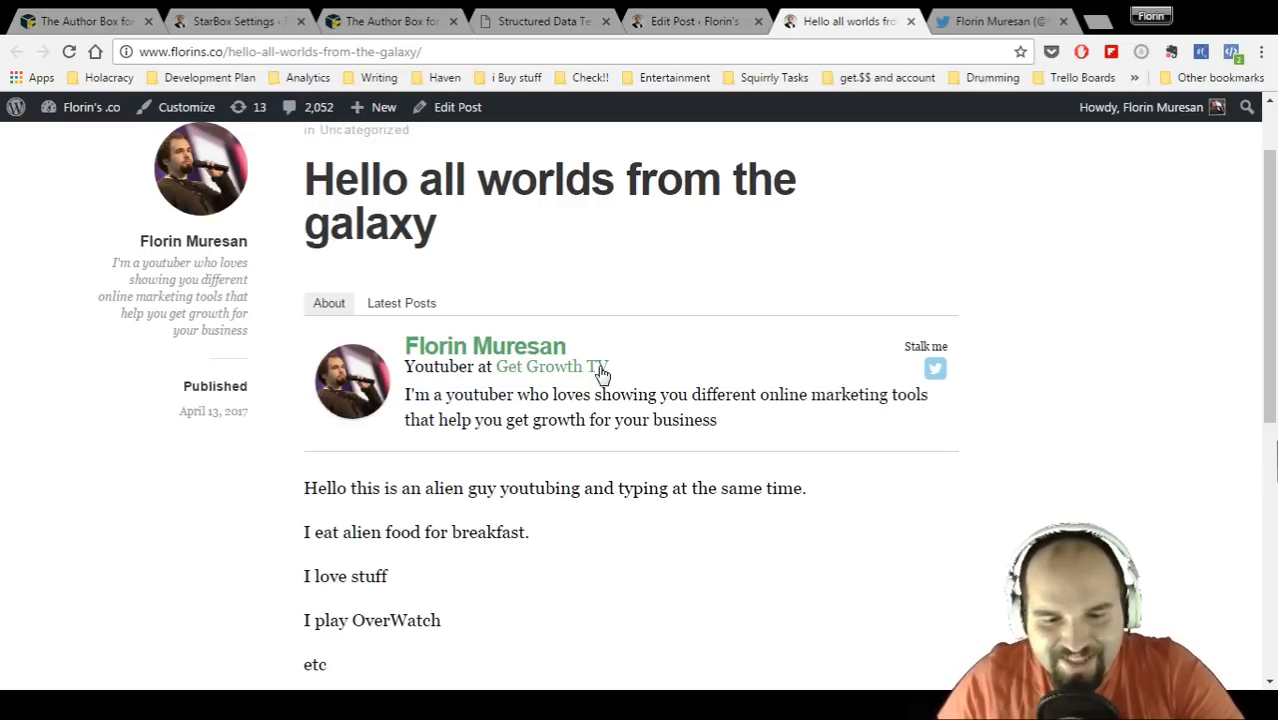
pyautogui.moveTo(609, 367); pyautogui.dragTo(752, 432)
pyautogui.click(752, 432)
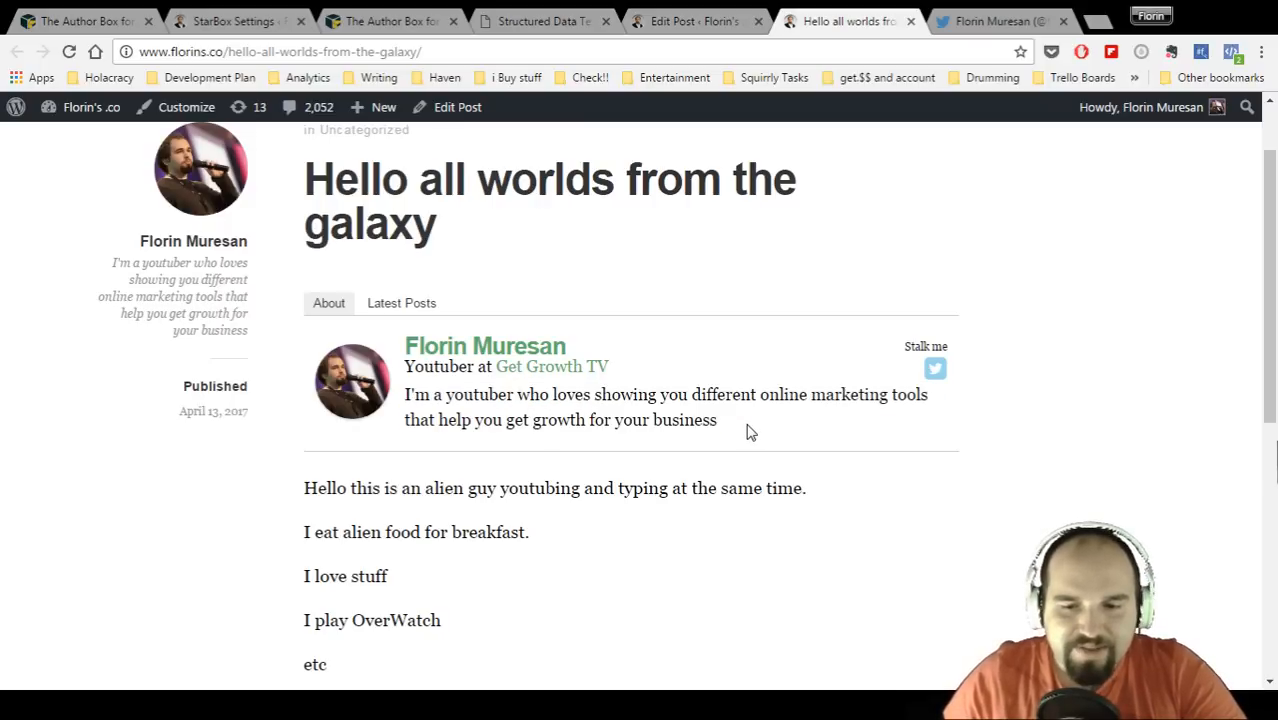
pyautogui.scroll(-2, 752, 432)
pyautogui.scroll(1, 752, 432)
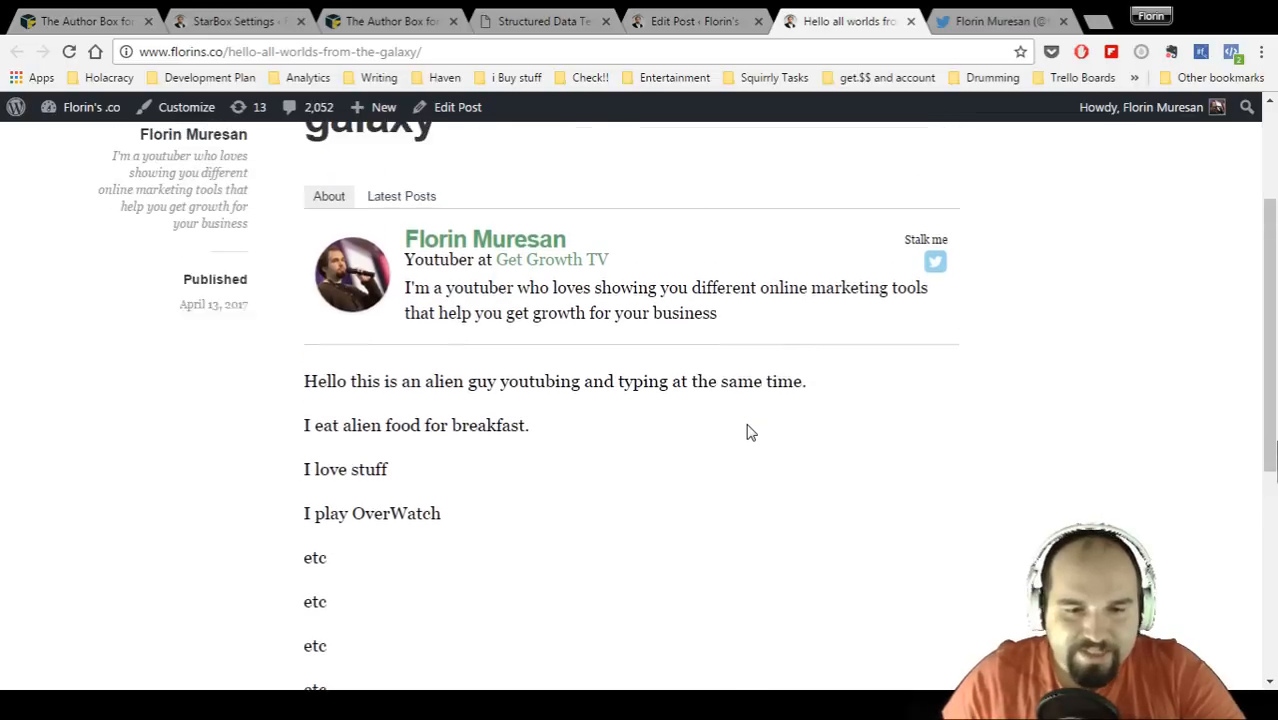
pyautogui.scroll(2, 686, 404)
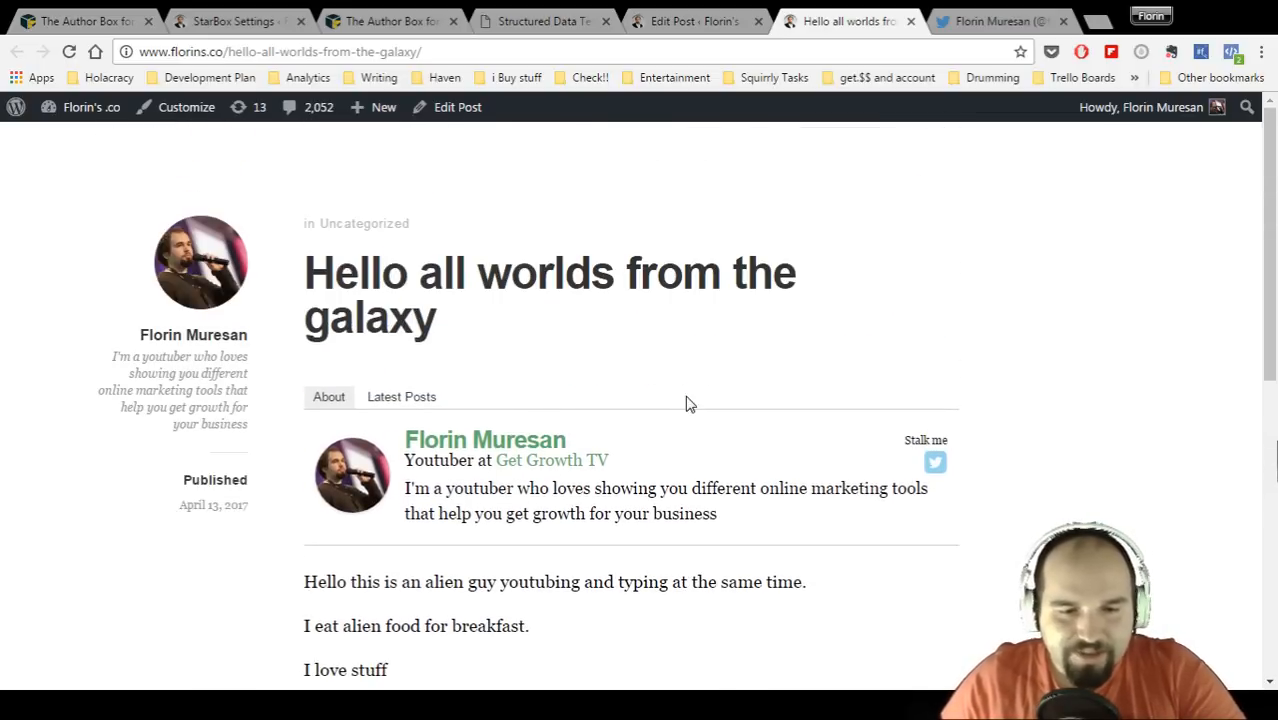
# - Set the author name size to 30px and the description size to 14px in the StarBox theme settings
pyautogui.click(232, 20)
pyautogui.scroll(1, 381, 304)
pyautogui.click(248, 320)
pyautogui.click(237, 491)
pyautogui.click(233, 360)
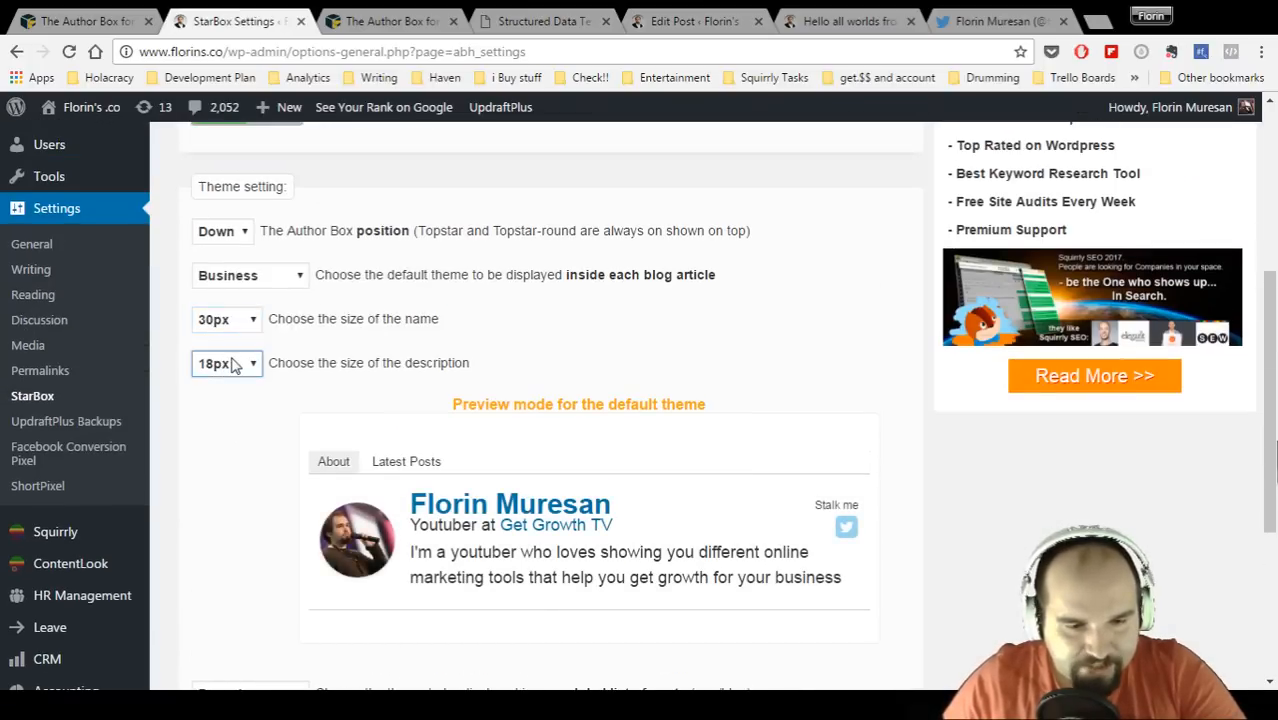
pyautogui.click(240, 440)
# - Save the StarBox settings and reload the published post to check the new text sizes
pyautogui.scroll(-2, 240, 477)
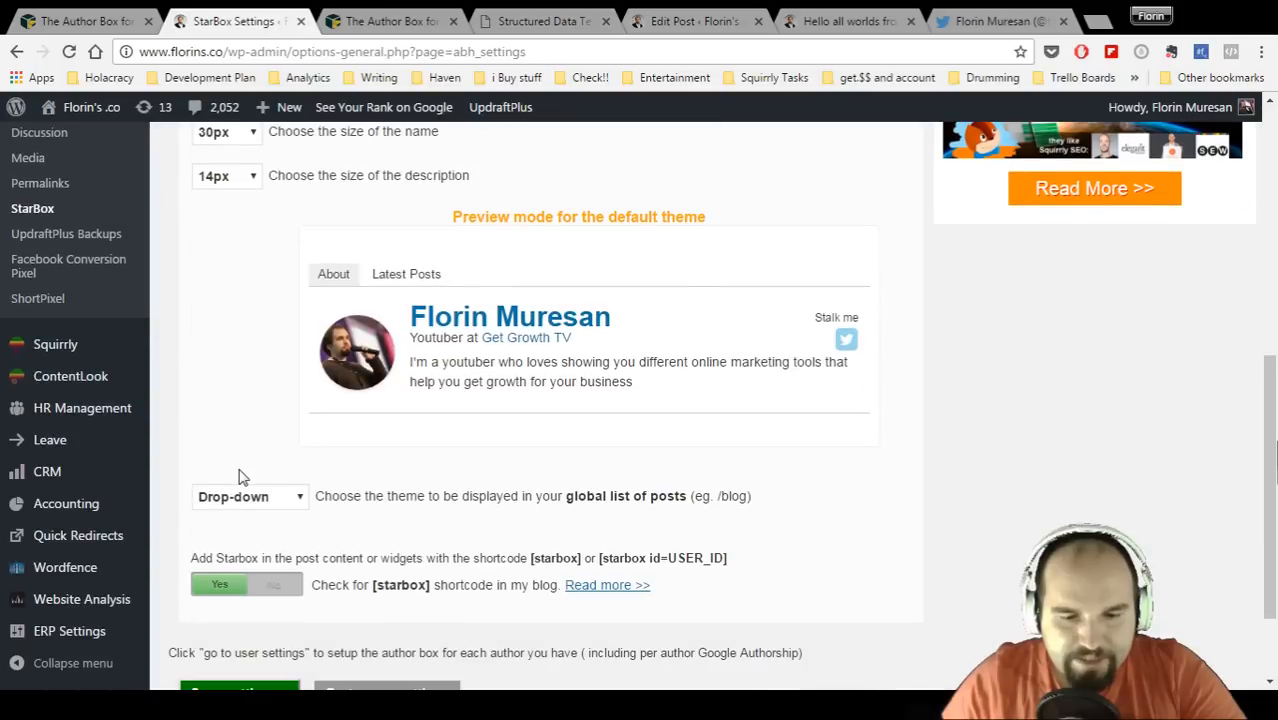
pyautogui.scroll(-1, 240, 477)
pyautogui.click(240, 568)
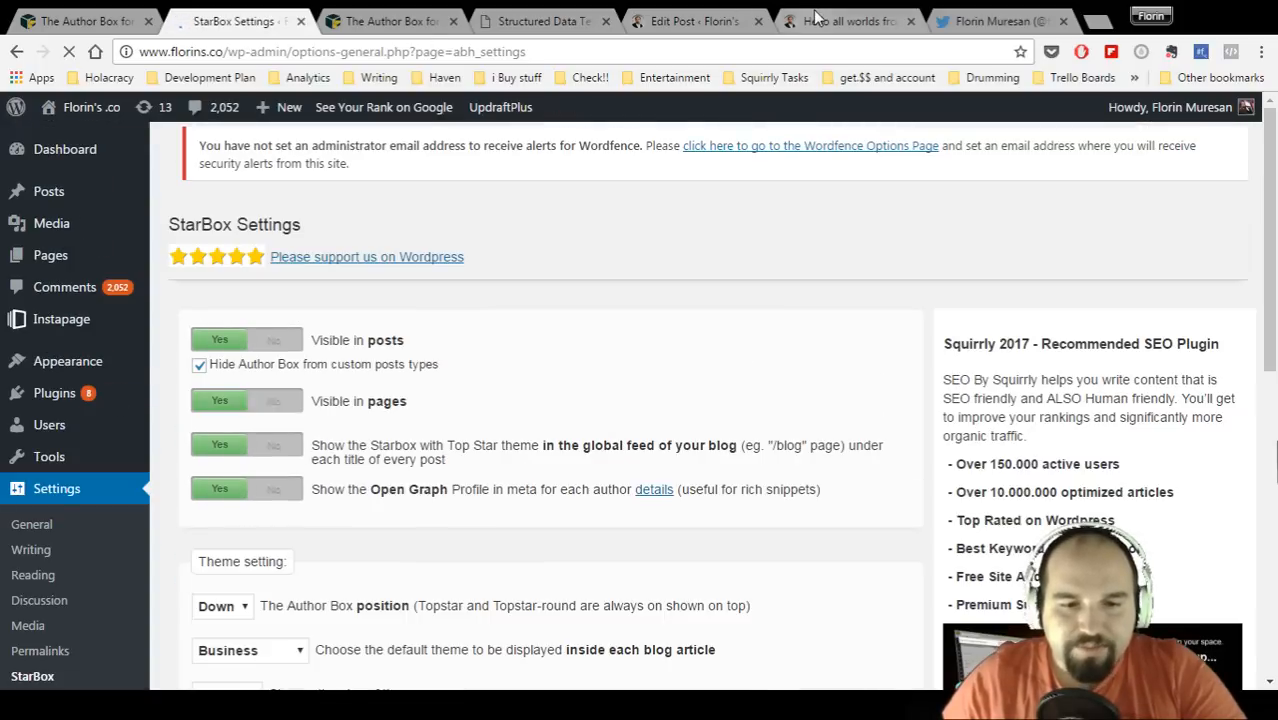
pyautogui.click(815, 18)
pyautogui.click(69, 52)
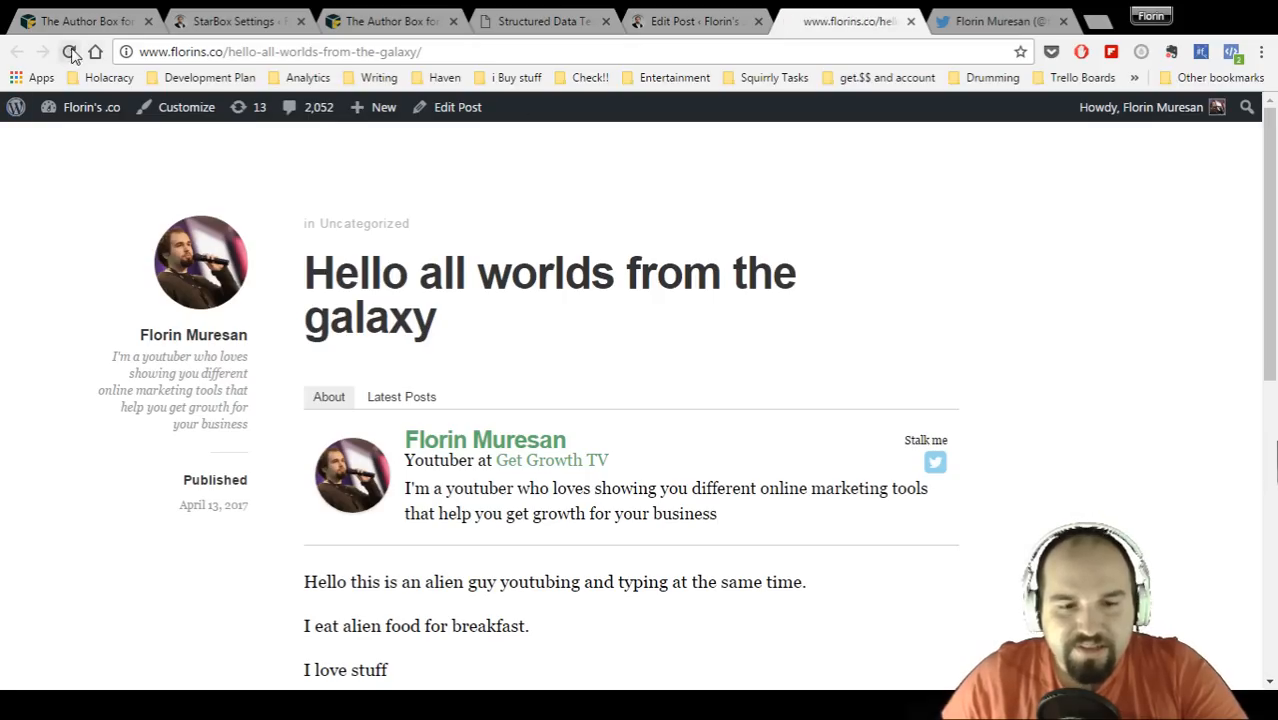